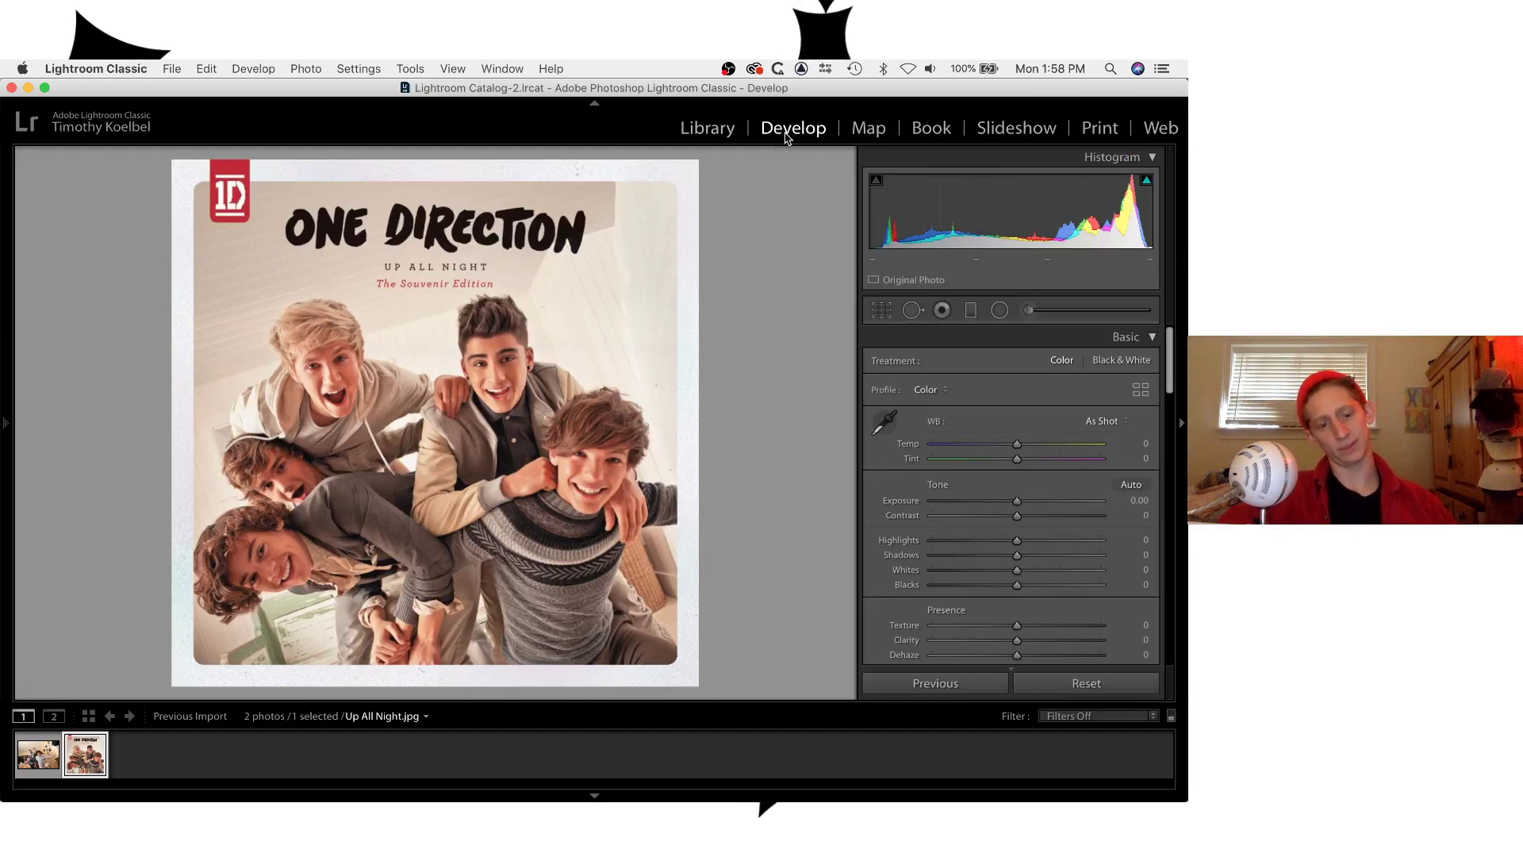
Compare the group photo 127A0648.JPG with the reference album cover Up All Night.jpg, switching back and forth between them.
key("Left")
key("Right")
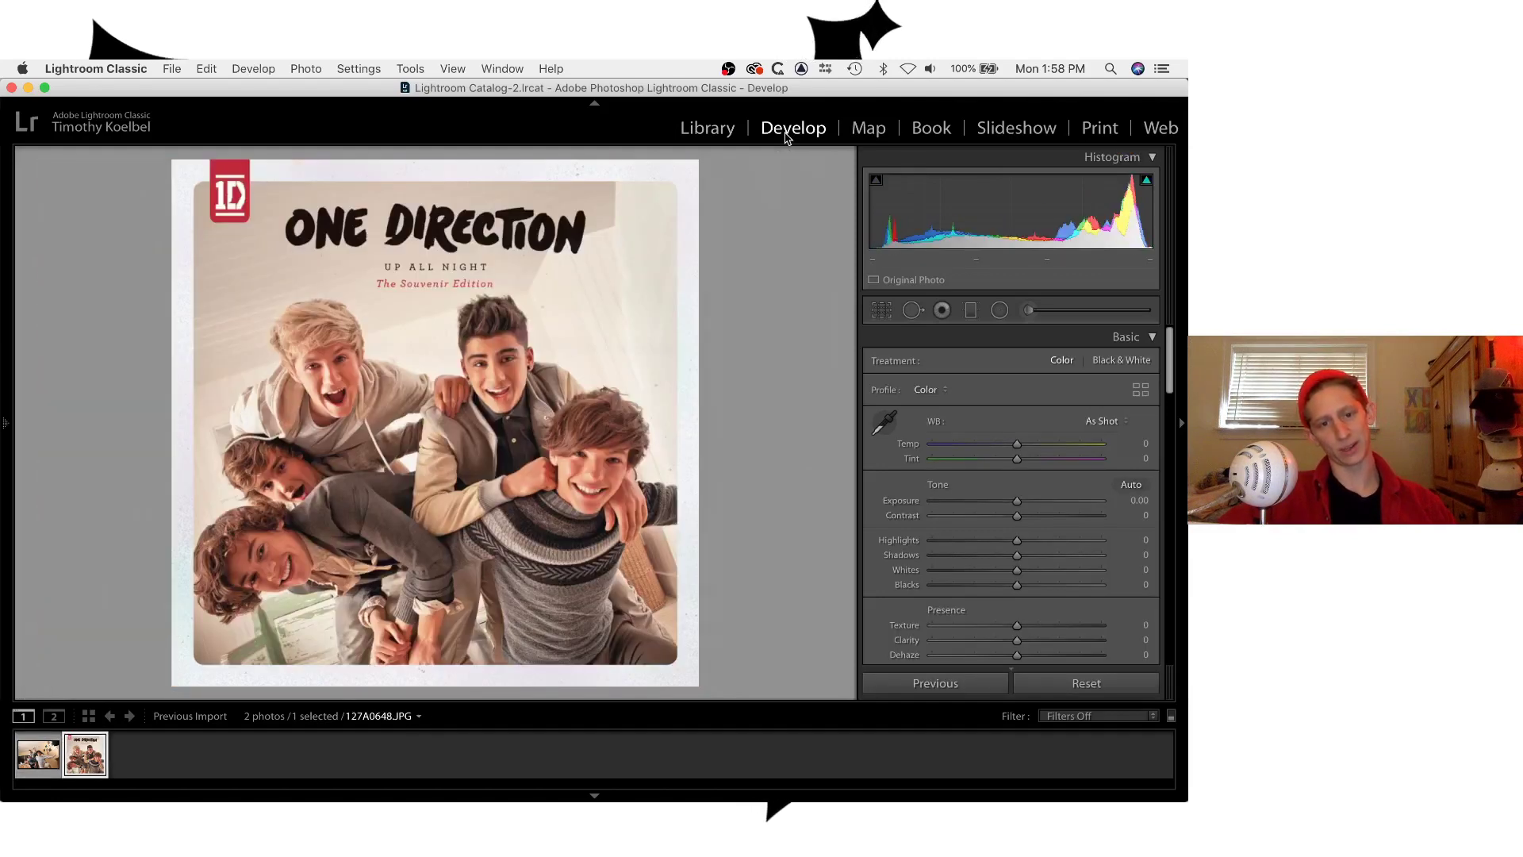
key("Left")
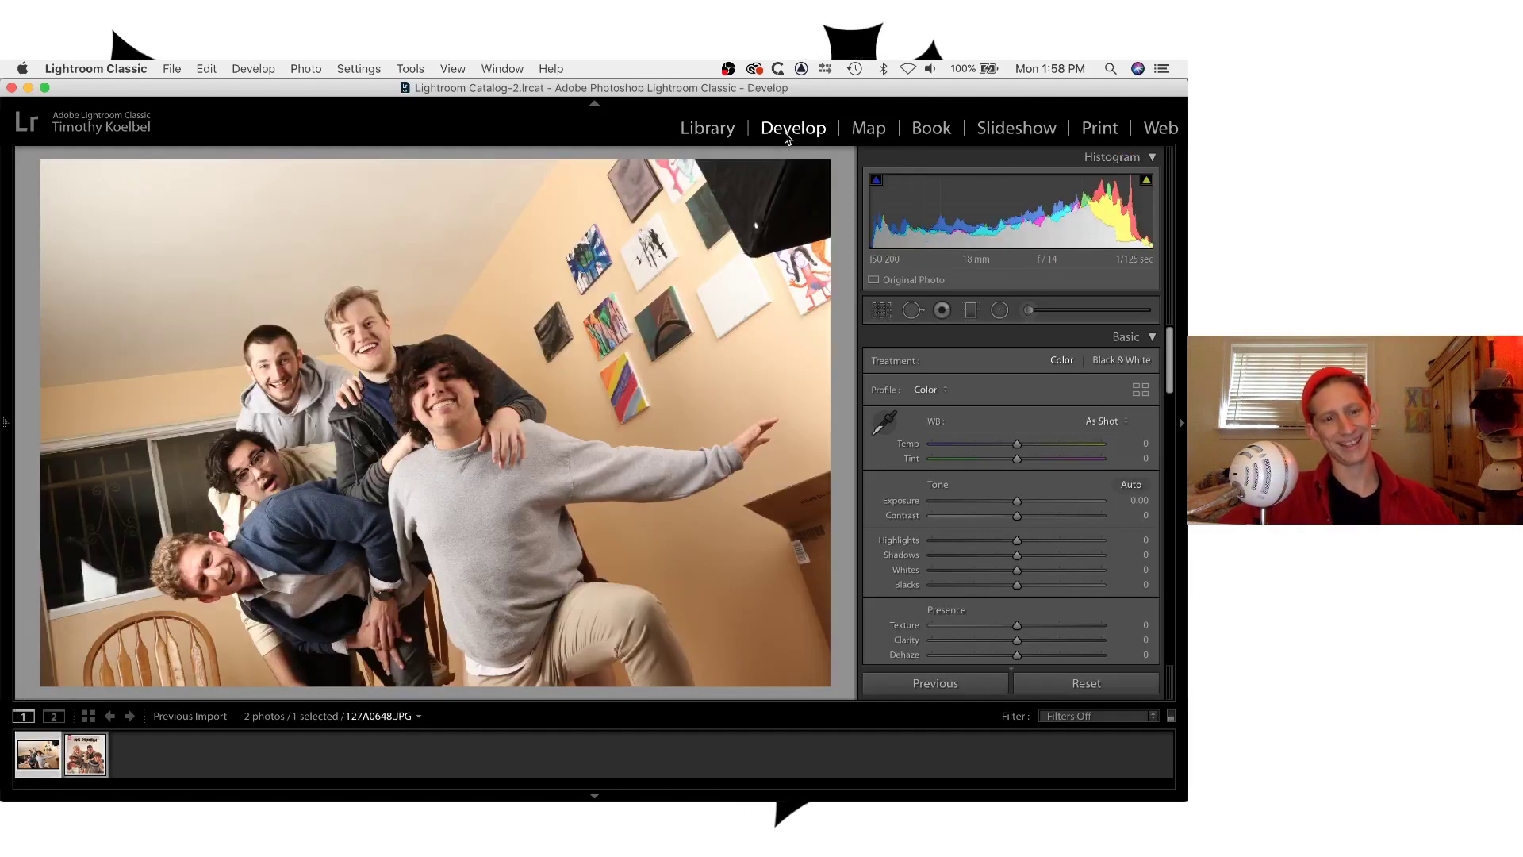
key("Right")
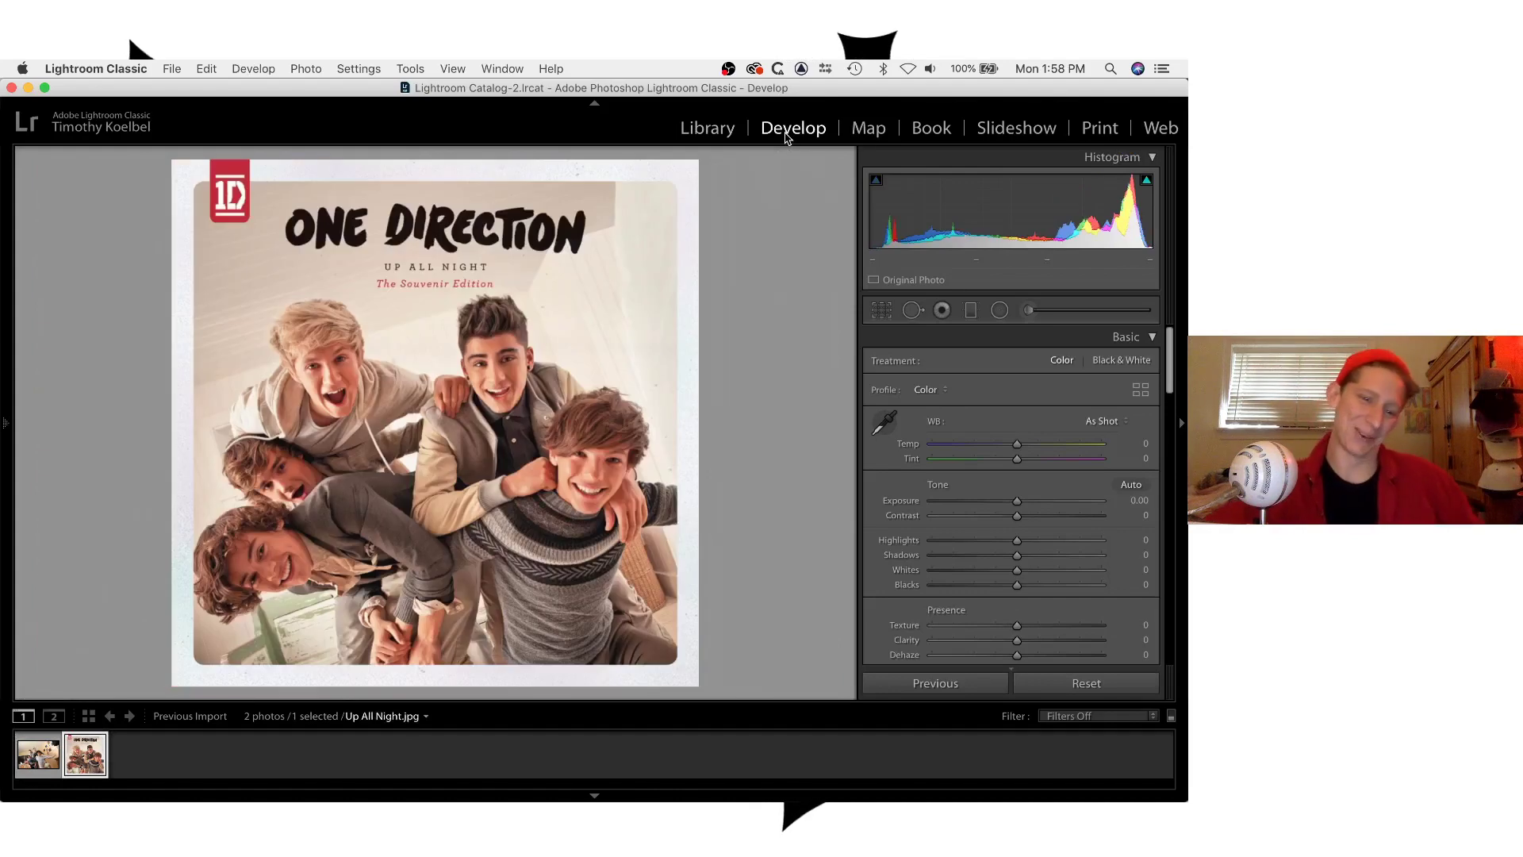
key("Left")
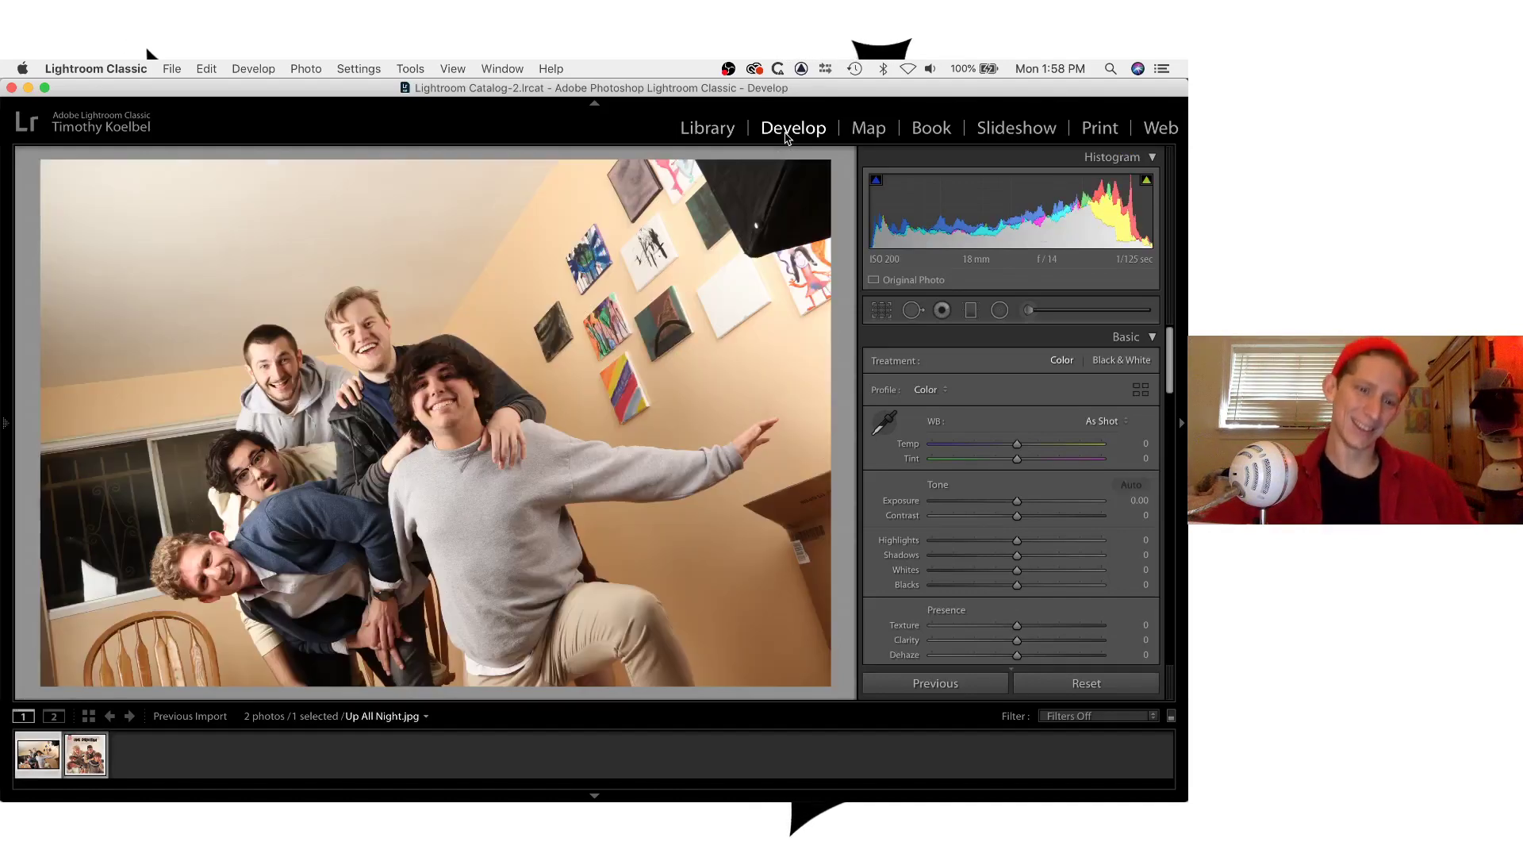
key("Right")
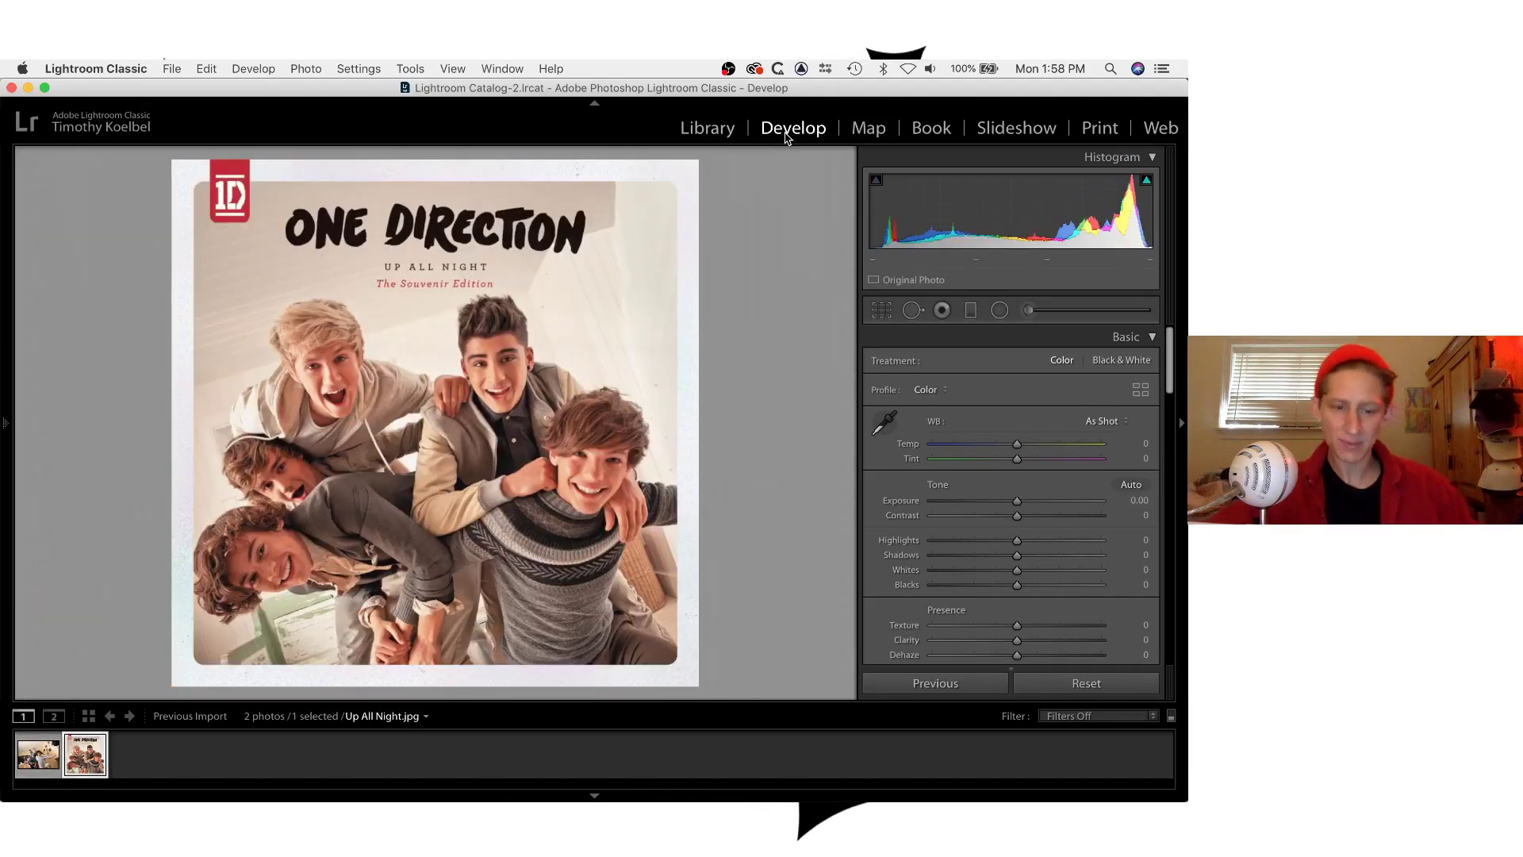
key("Left")
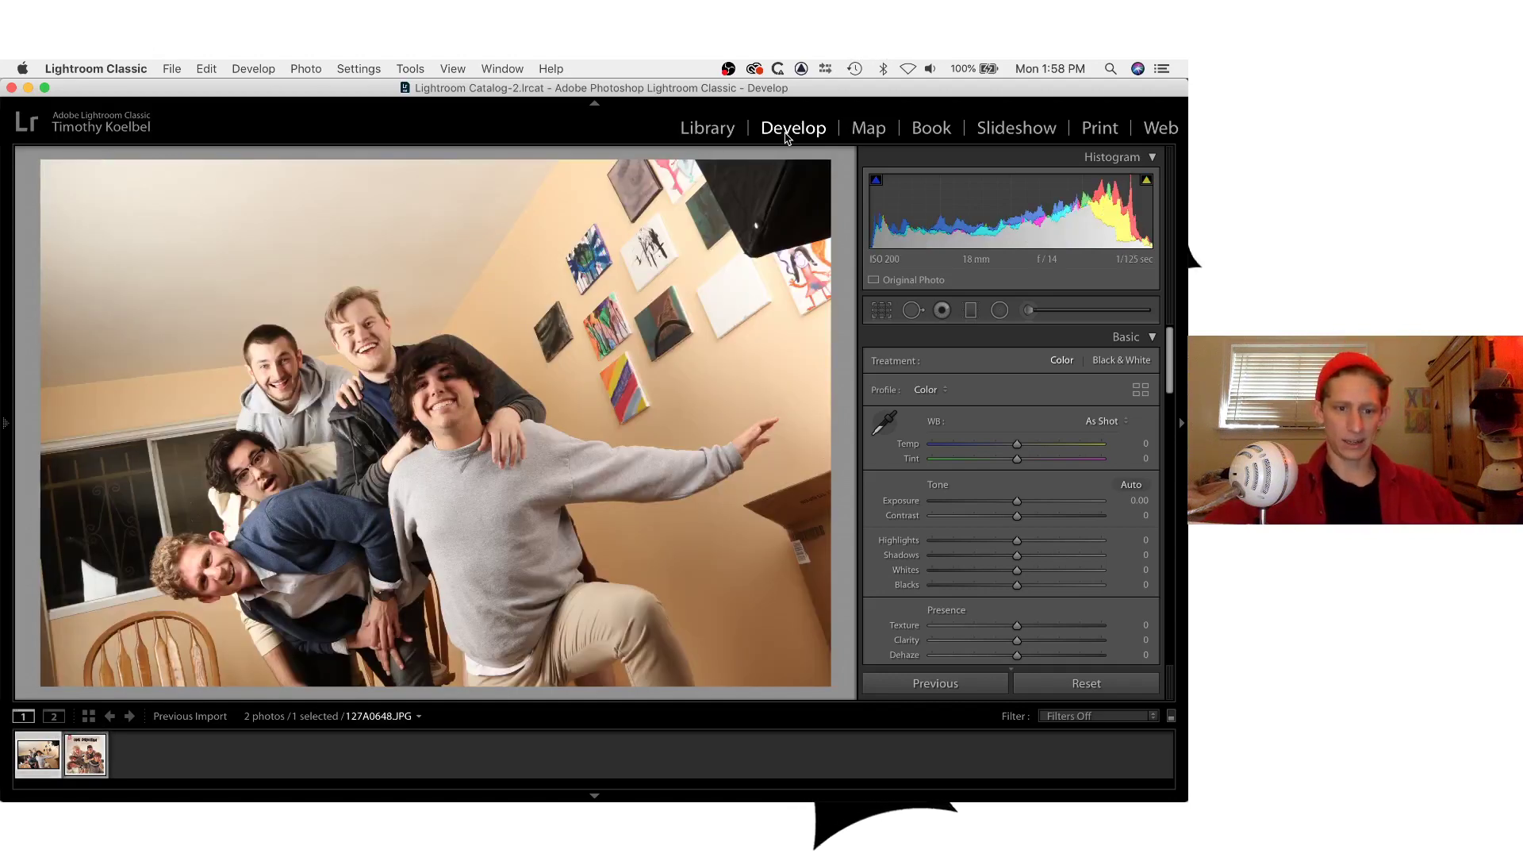
key("Right")
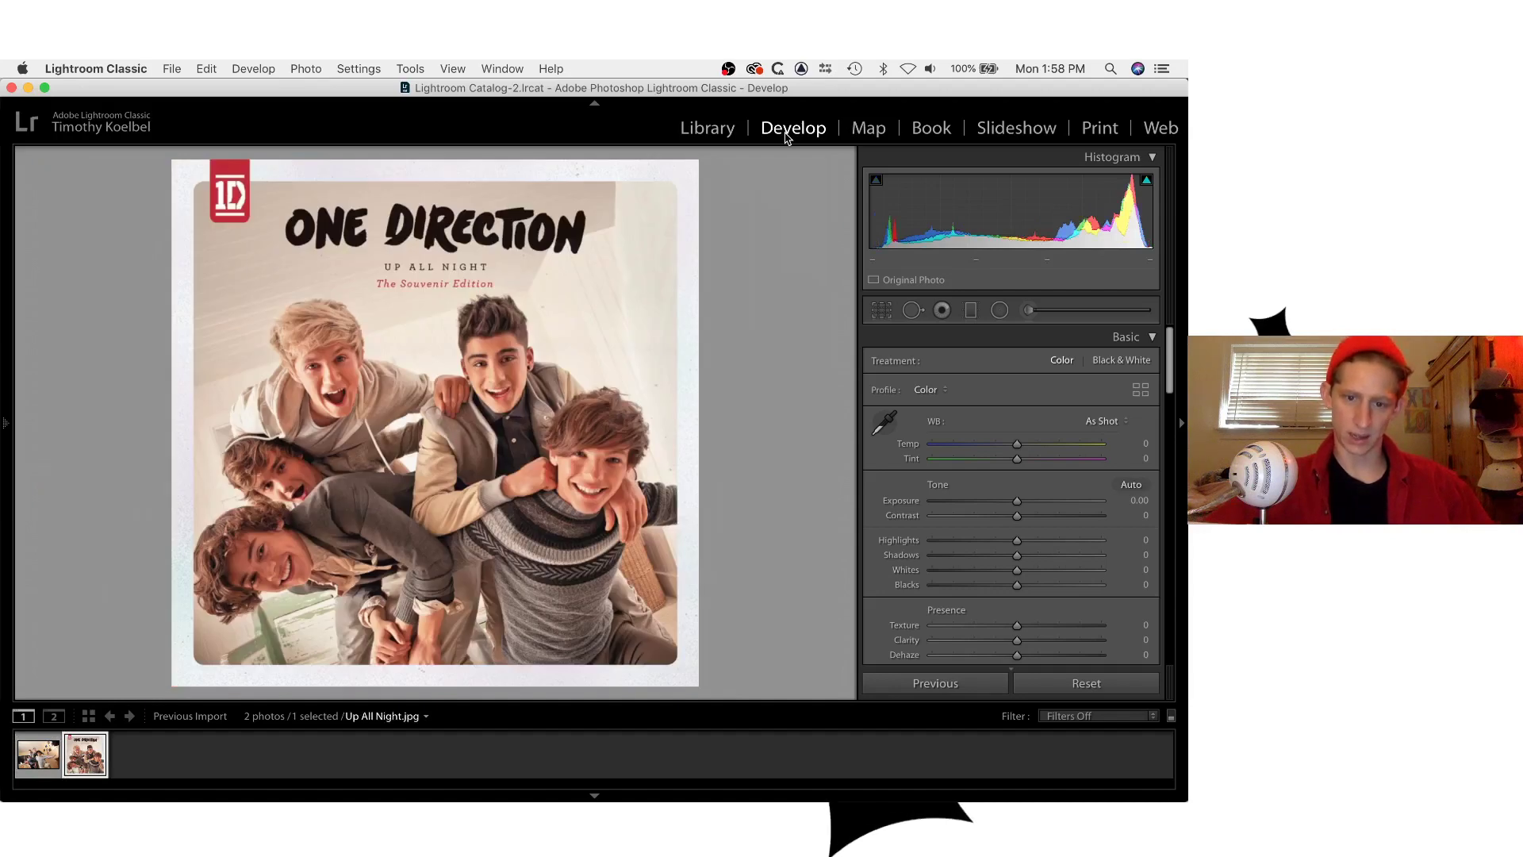
key("Left")
key("Right")
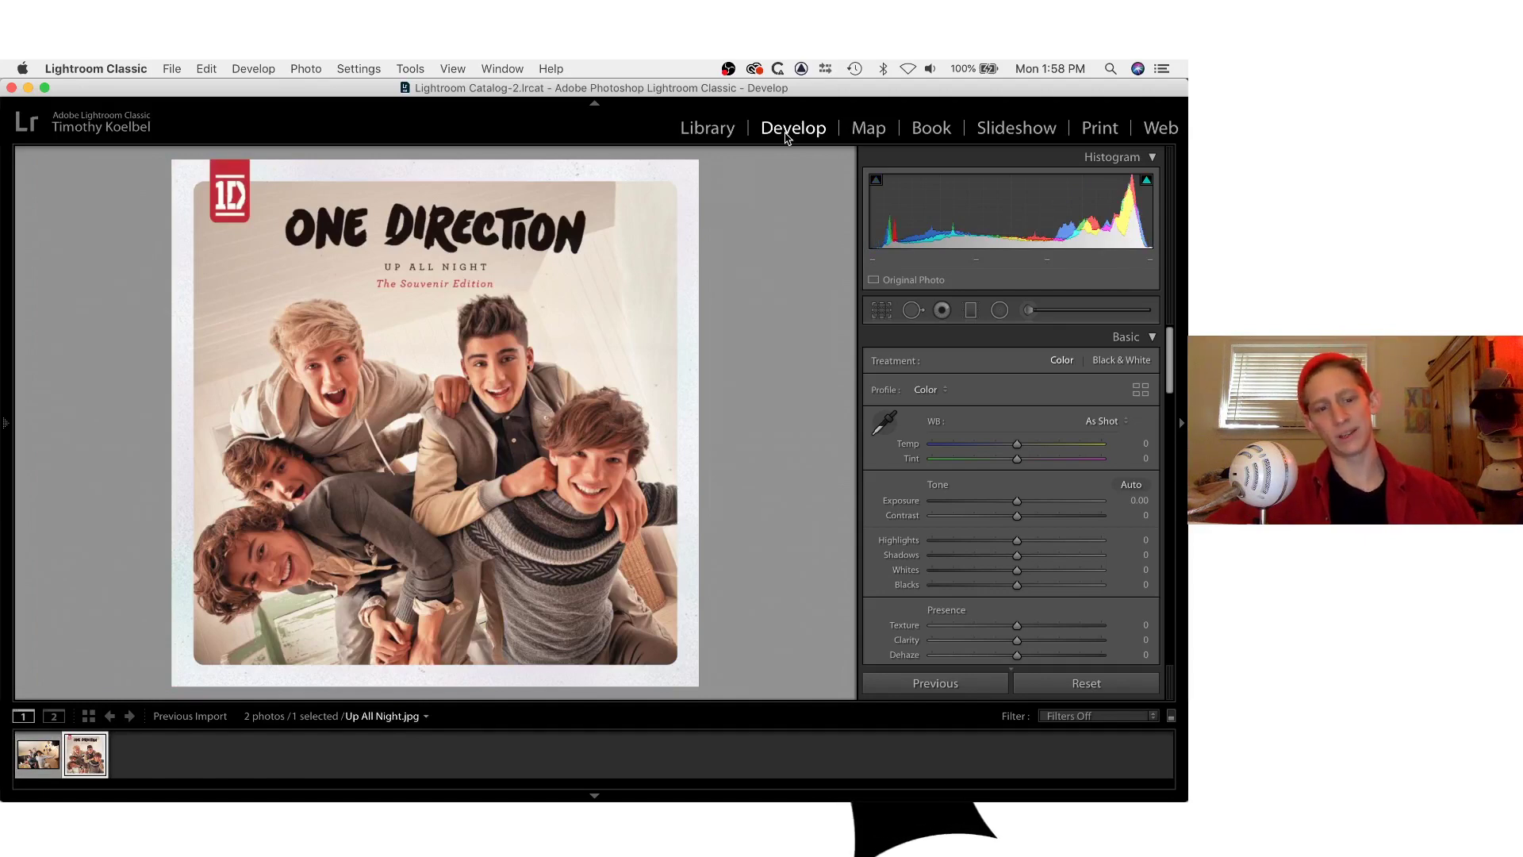
key("Left")
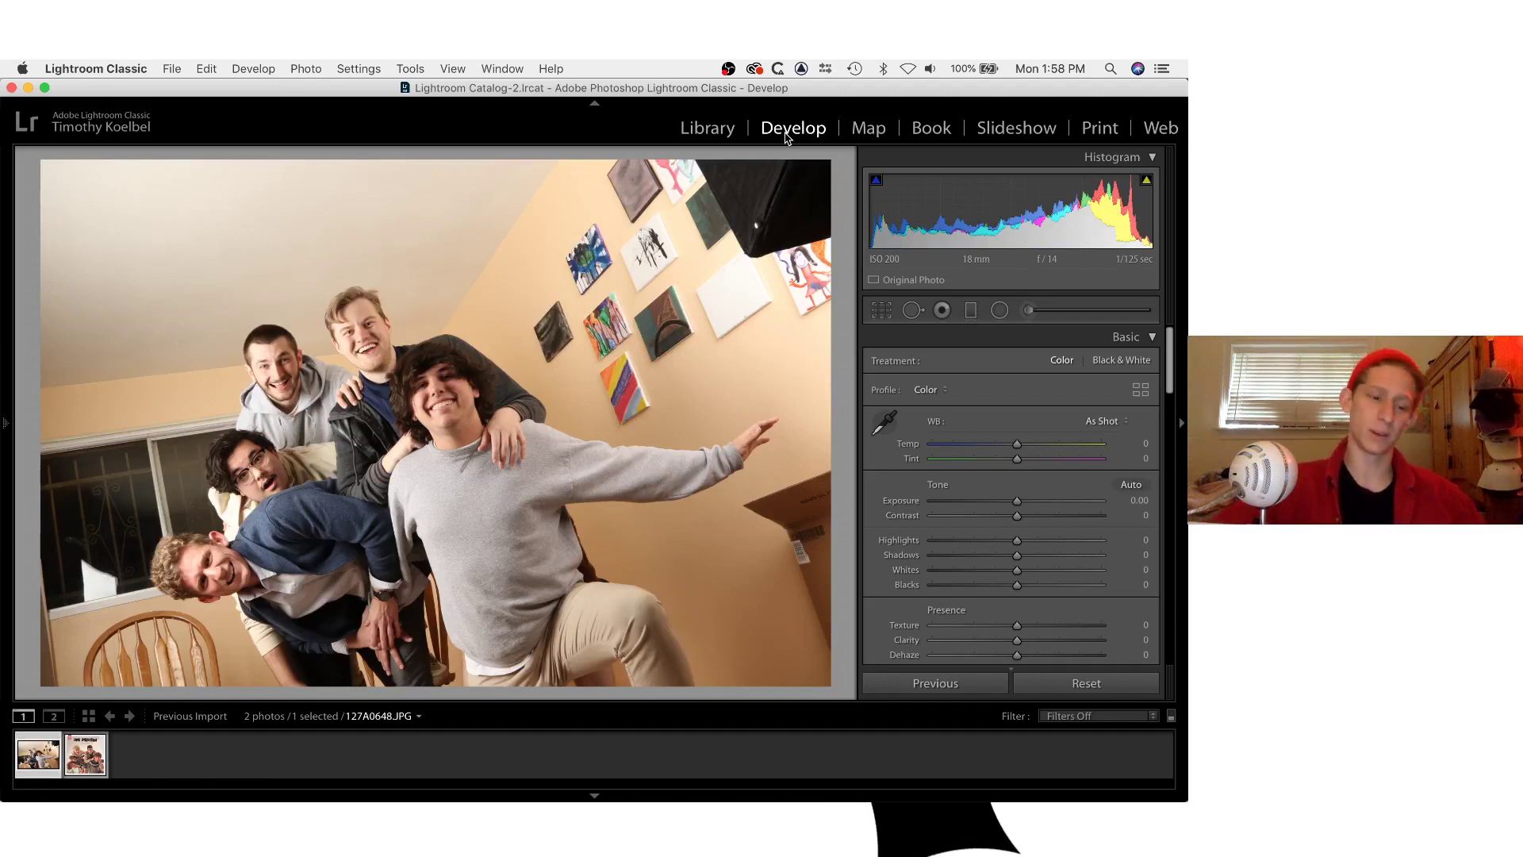
key("Right")
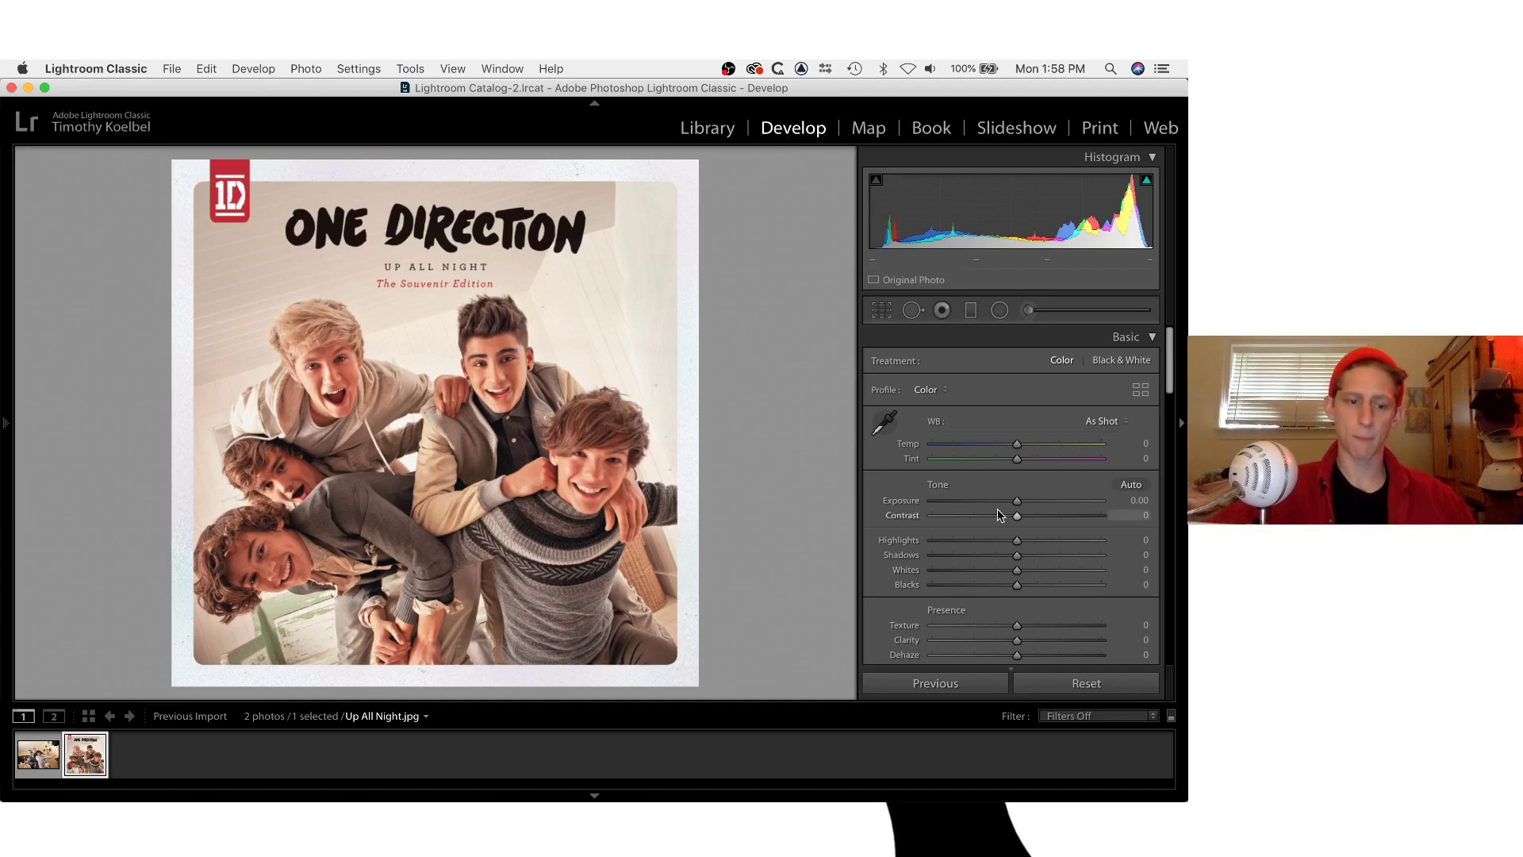
key("Left")
key("Right")
Examine the faces on the album cover up close and compare its colours with those of the group photo.
left_click(559, 396)
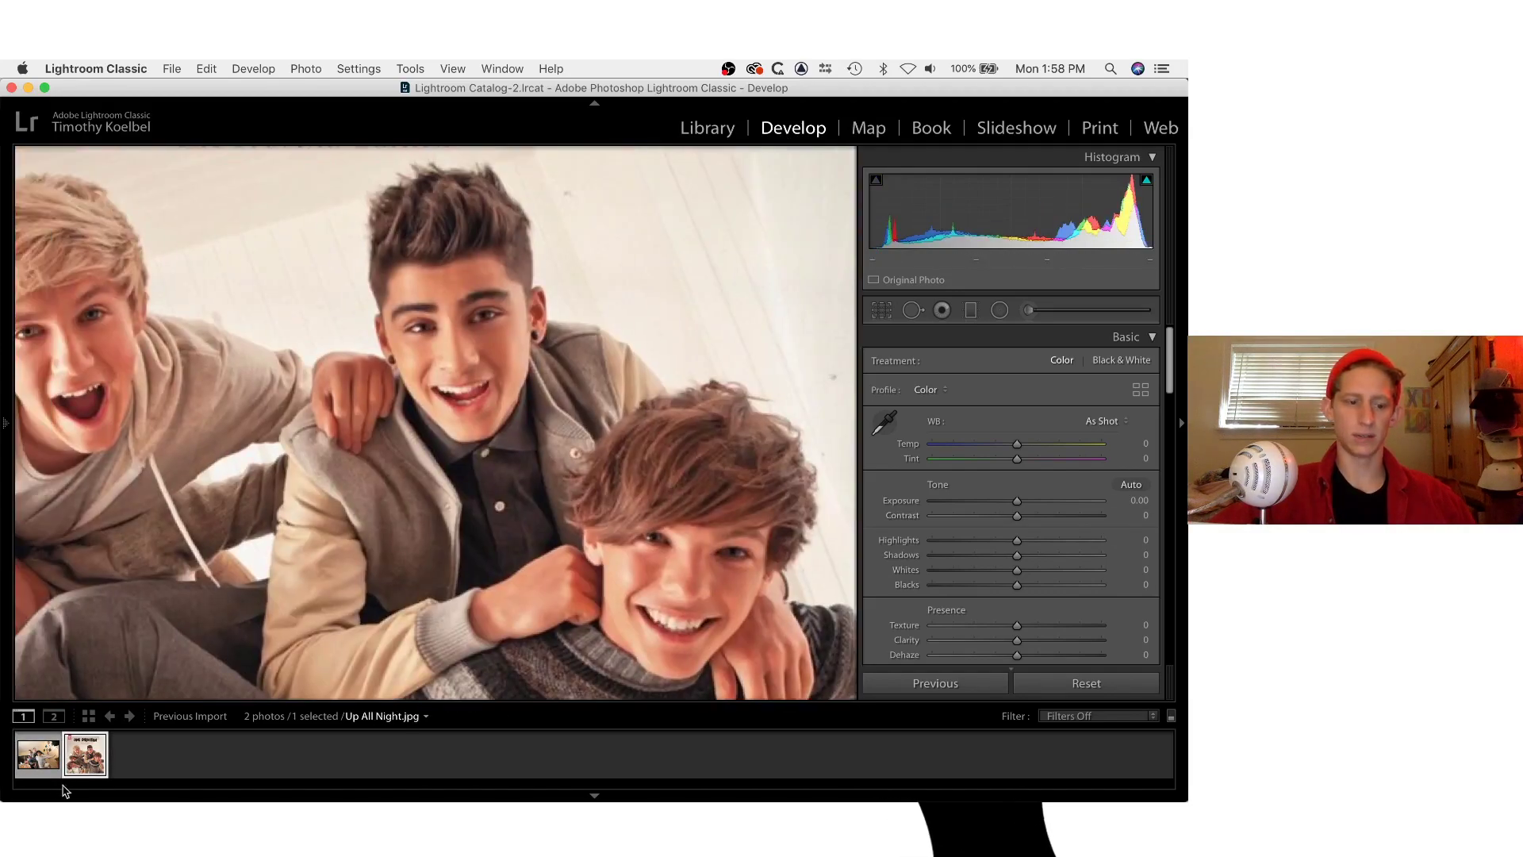
key("Left")
left_click(593, 489)
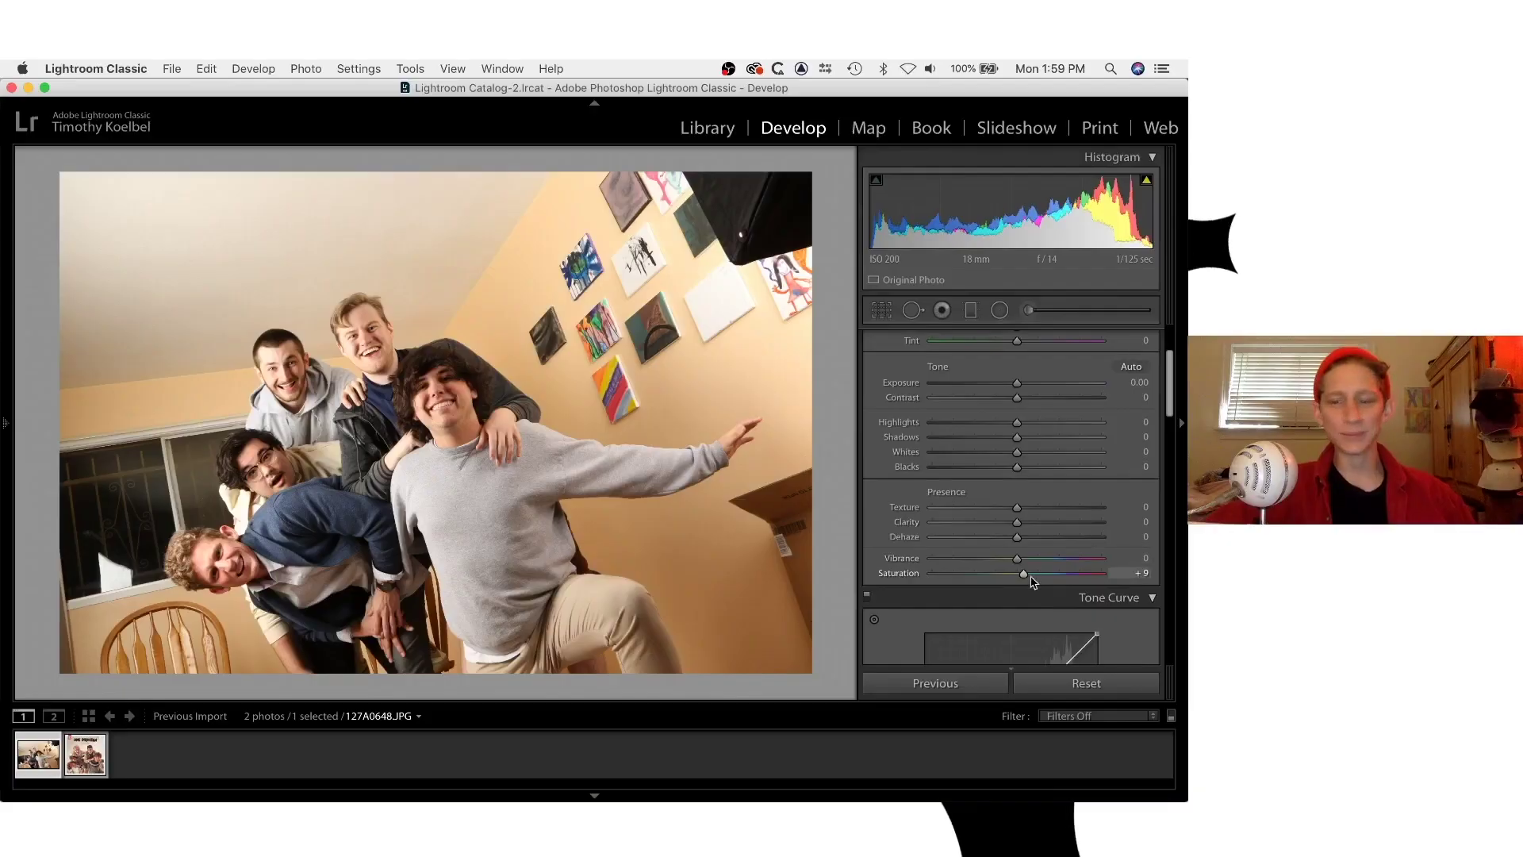
scroll(1022, 523, "down", 5)
scroll(1022, 523, "up", 10)
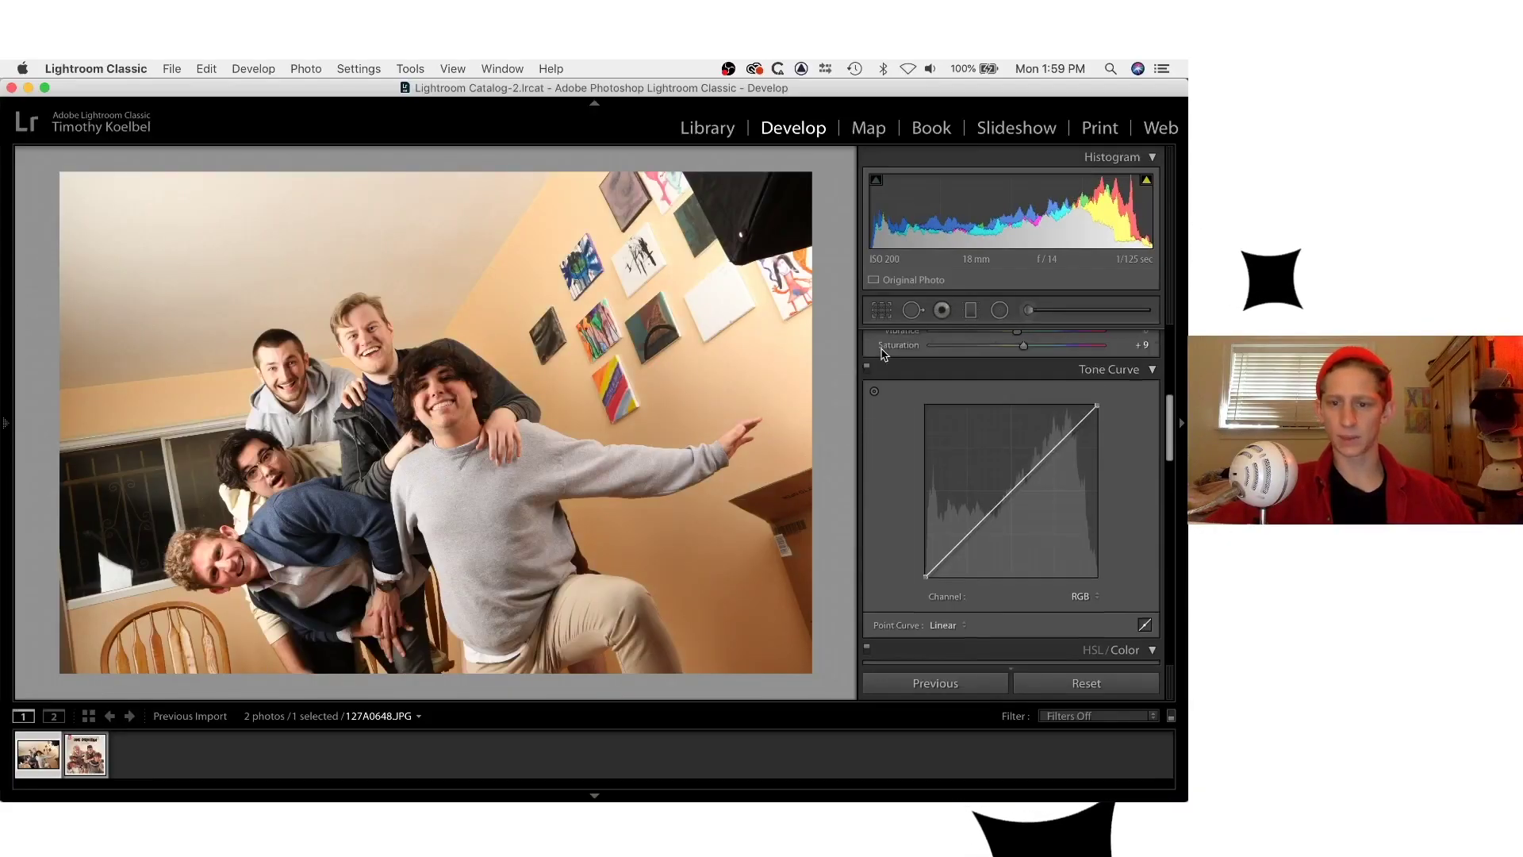
key("Right")
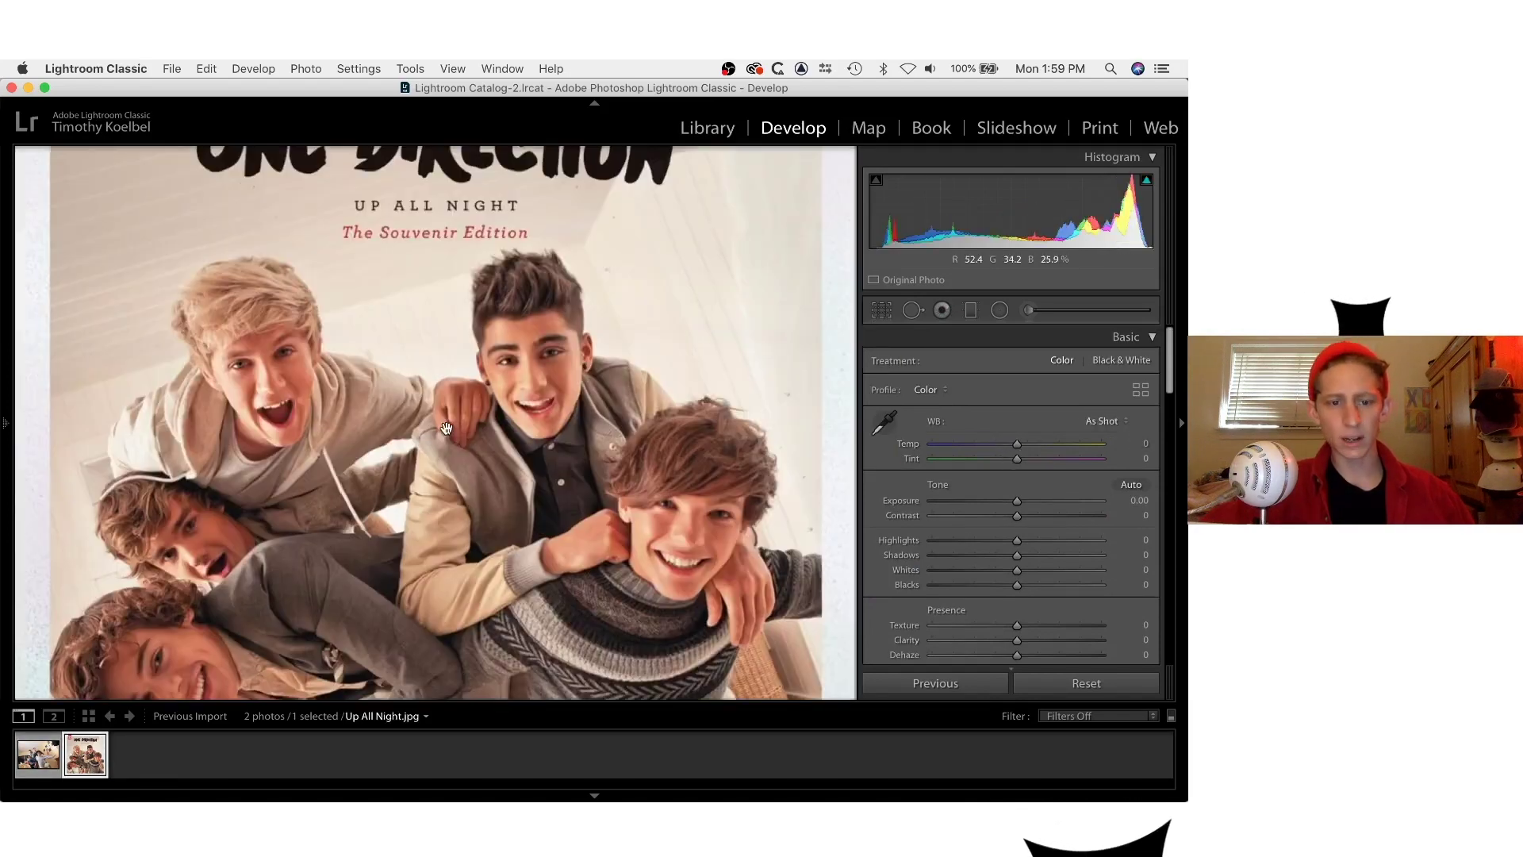
key("Left")
left_click(86, 757)
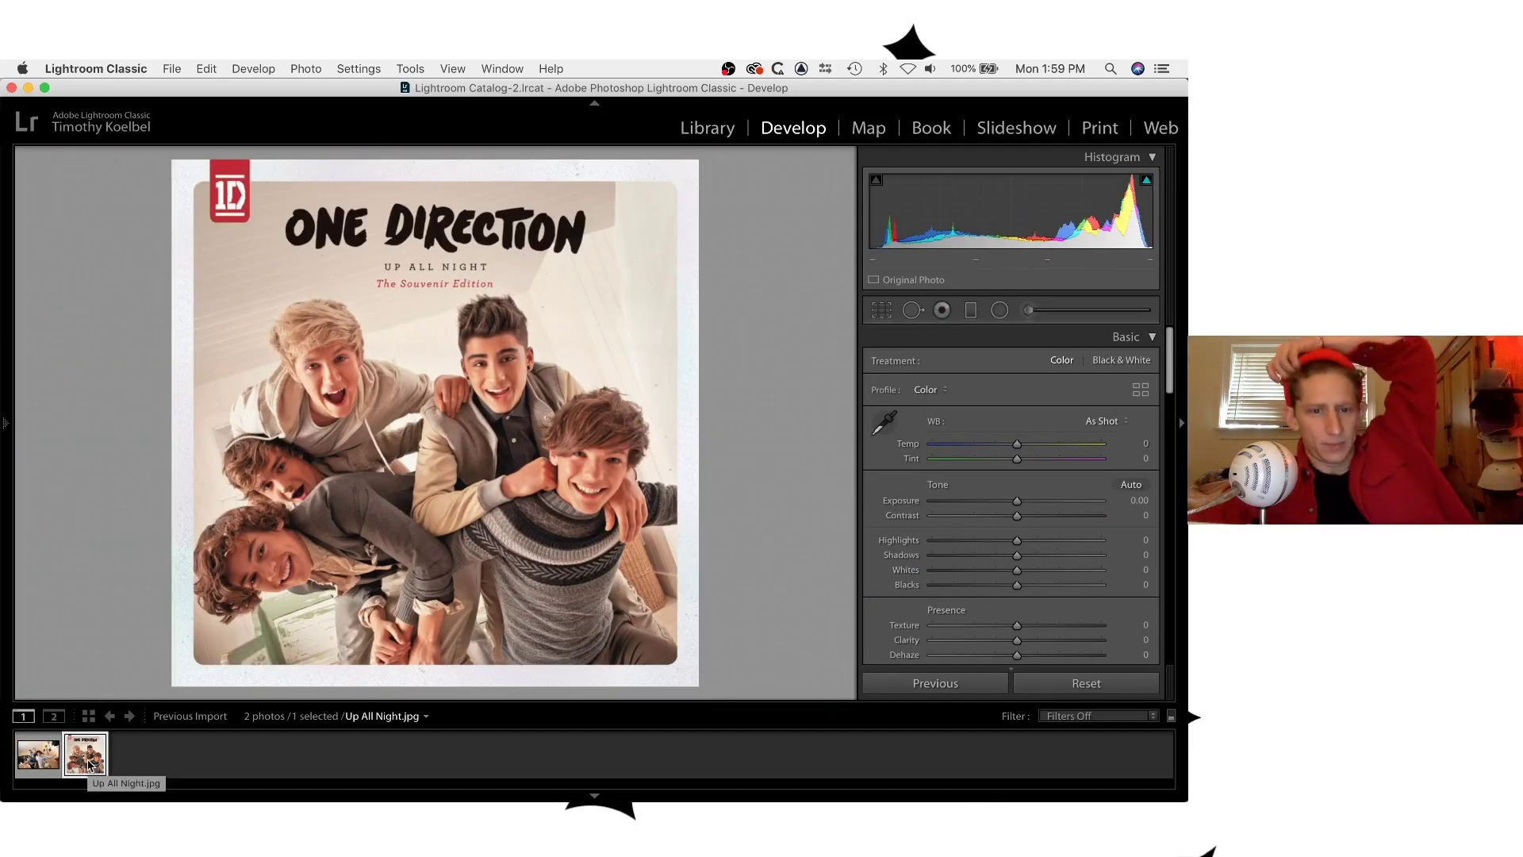
Set the group photo's white balance temperature to -6 and check it against the album cover.
left_click(44, 769)
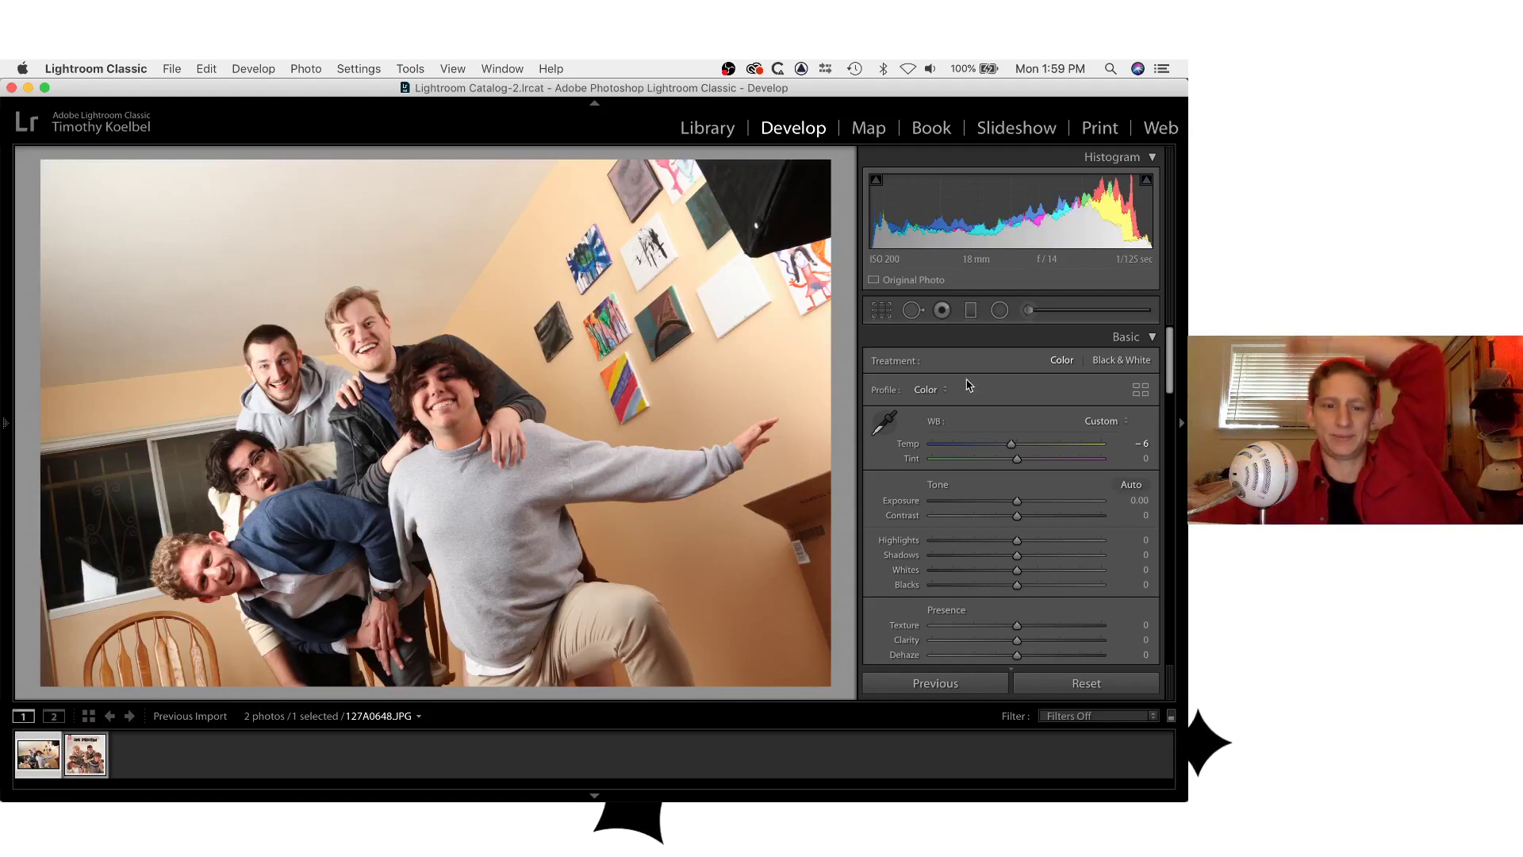
key("Right")
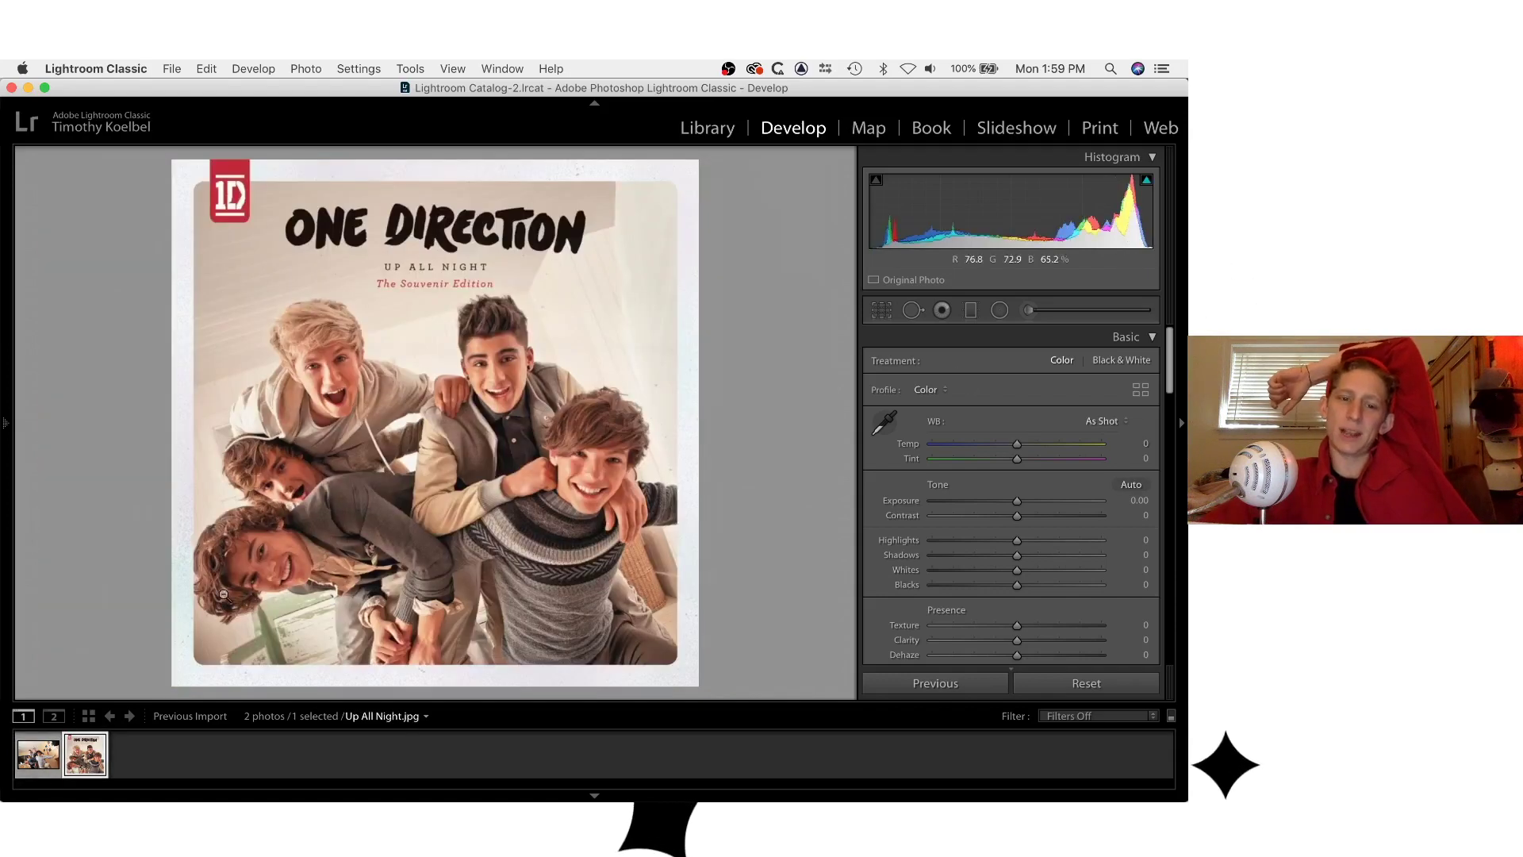
key("Left")
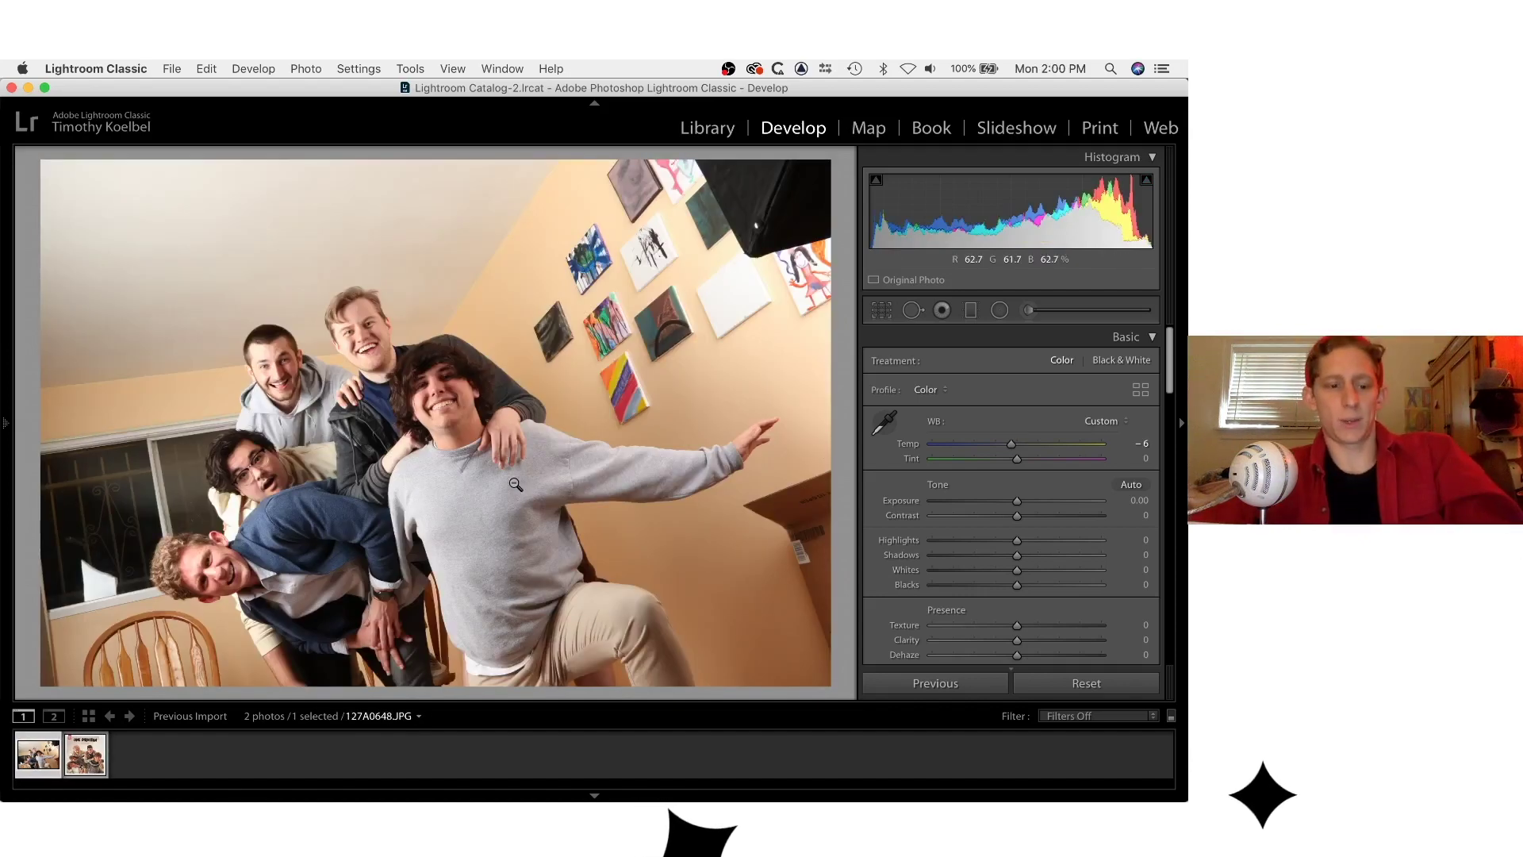
Crop the group photo to a 1 x 1 aspect ratio around the five men, straightened to an angle of 8.18.
key("r")
key("Right")
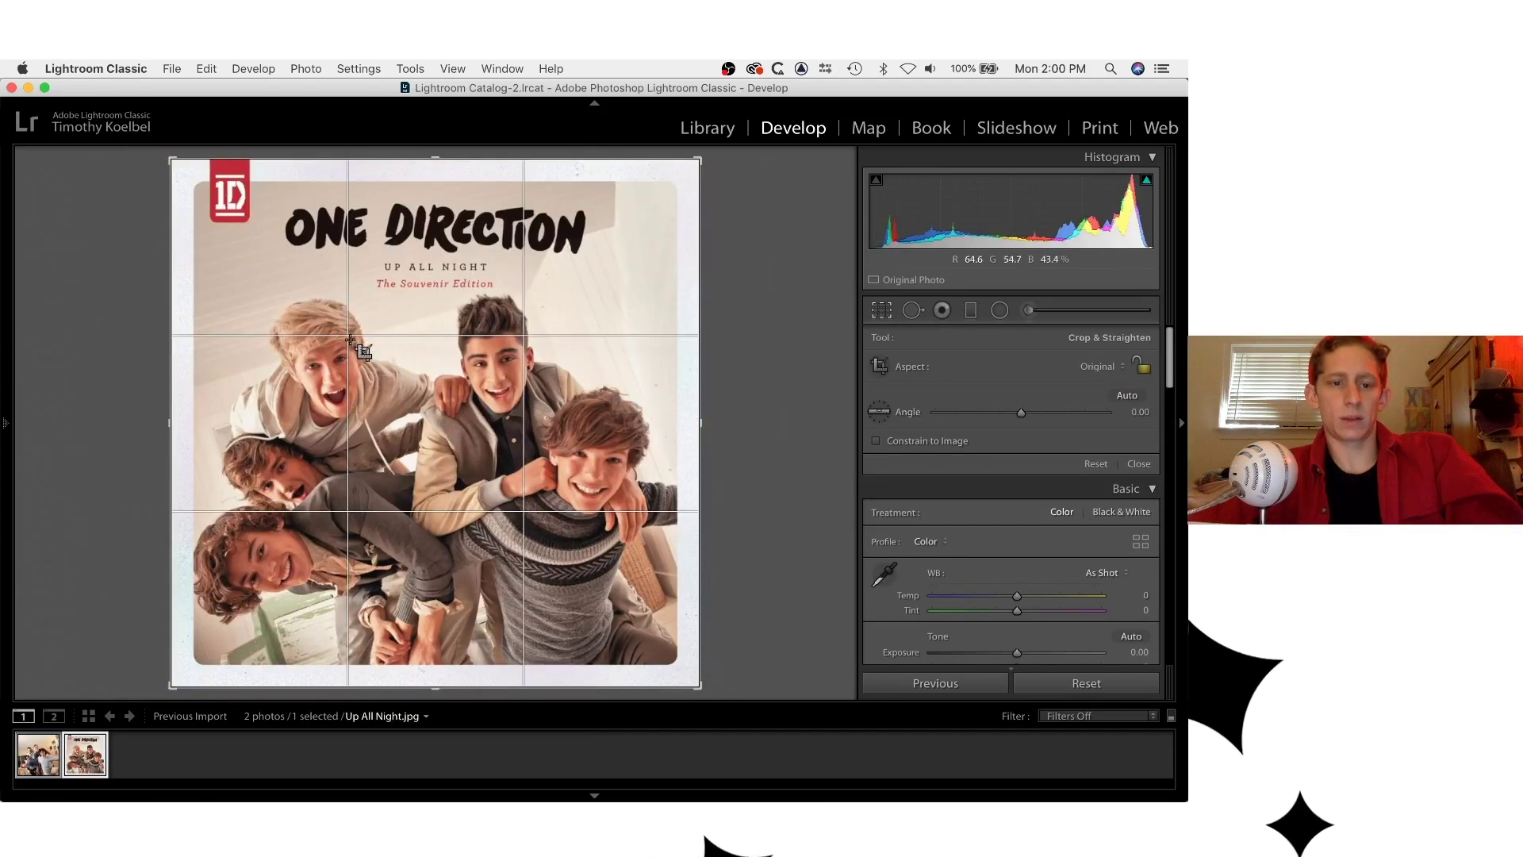
key("Left")
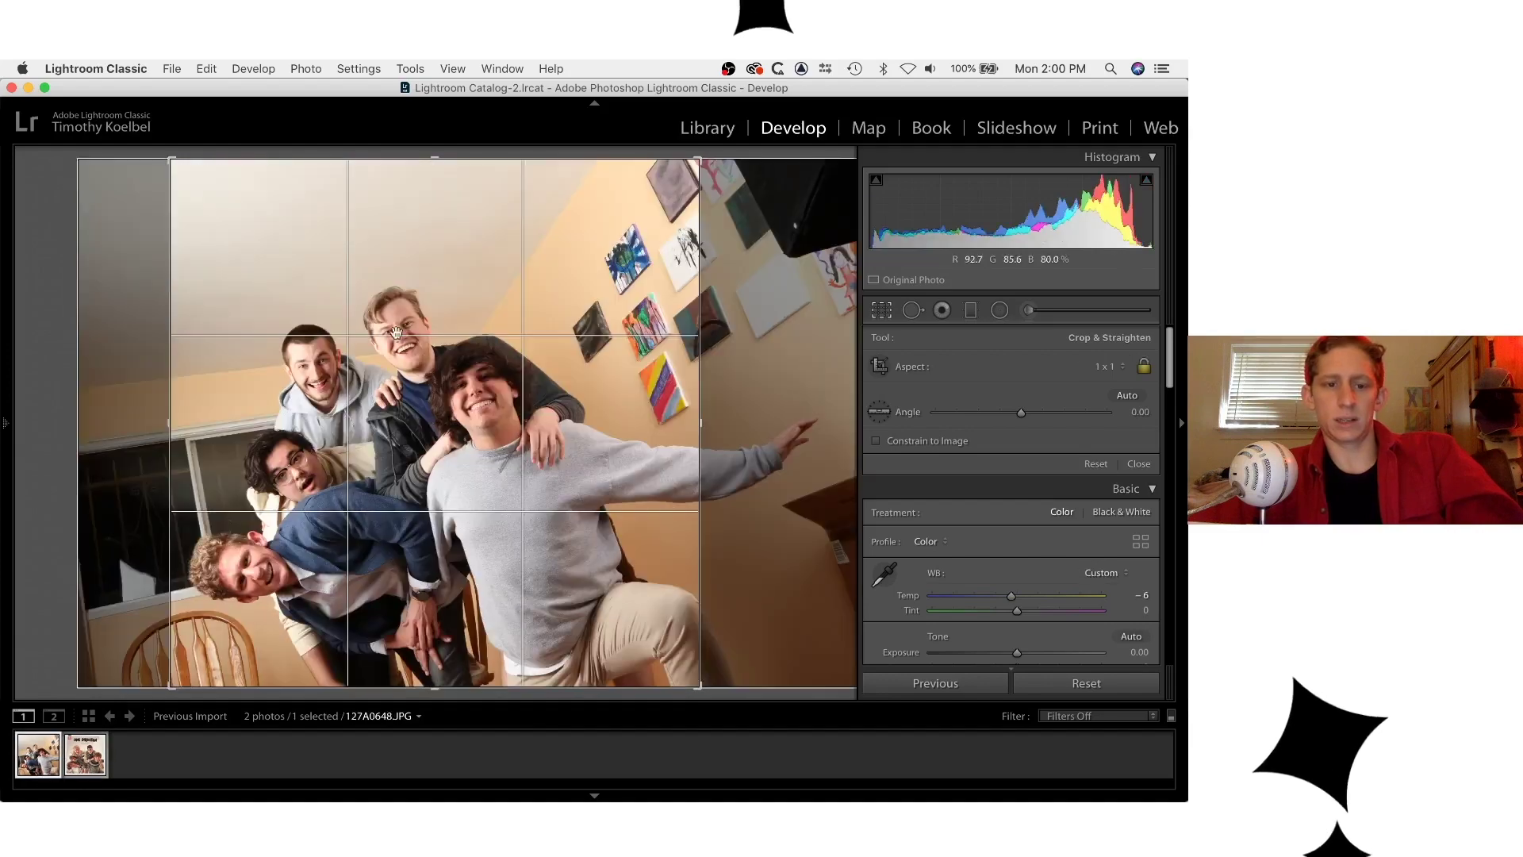
left_click_drag(396, 332, 444, 445)
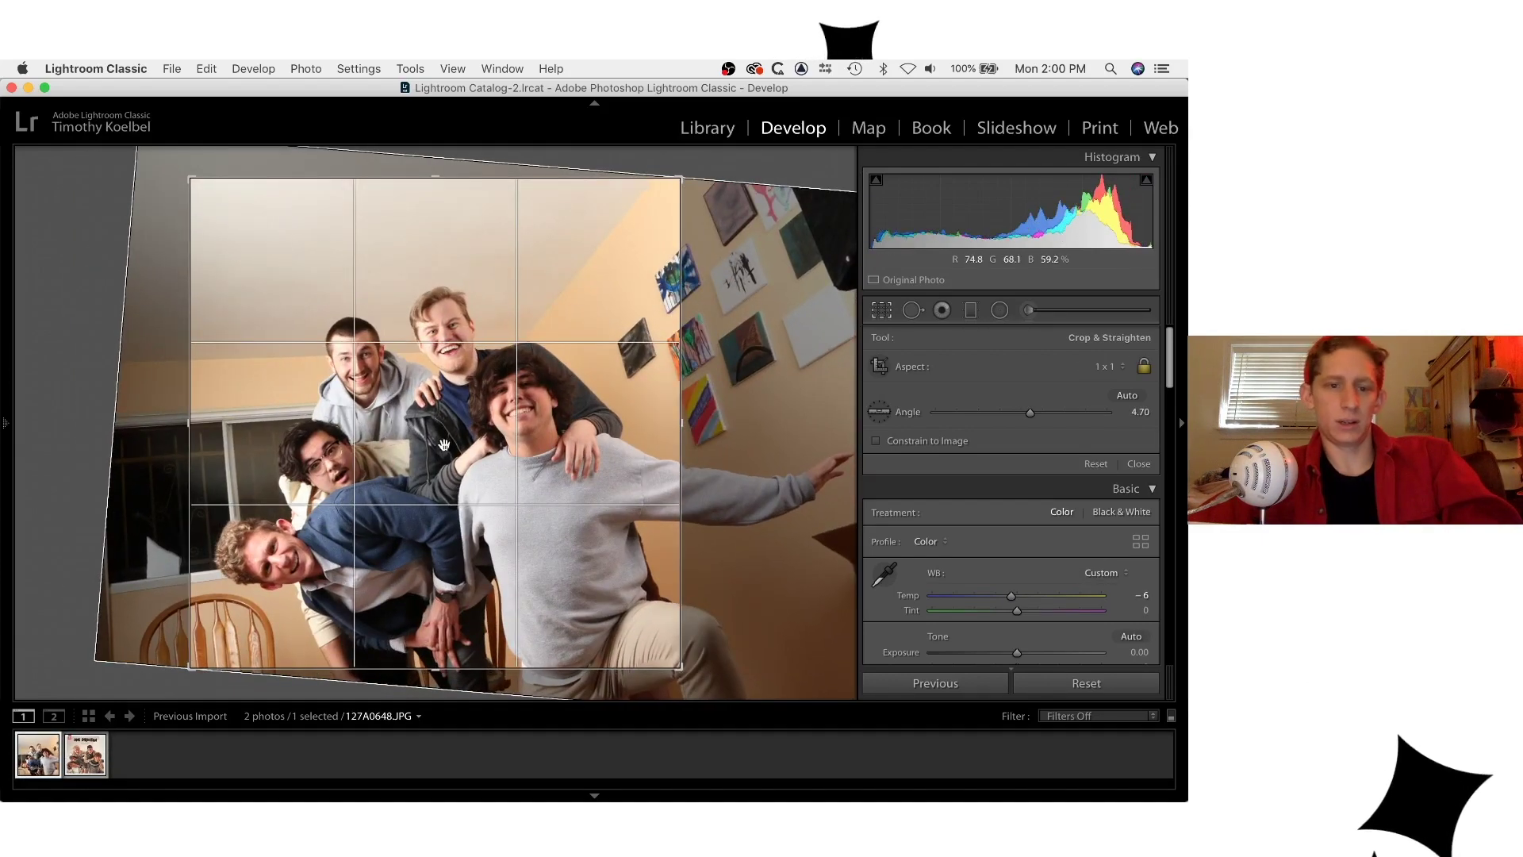
key("Right")
key("Left")
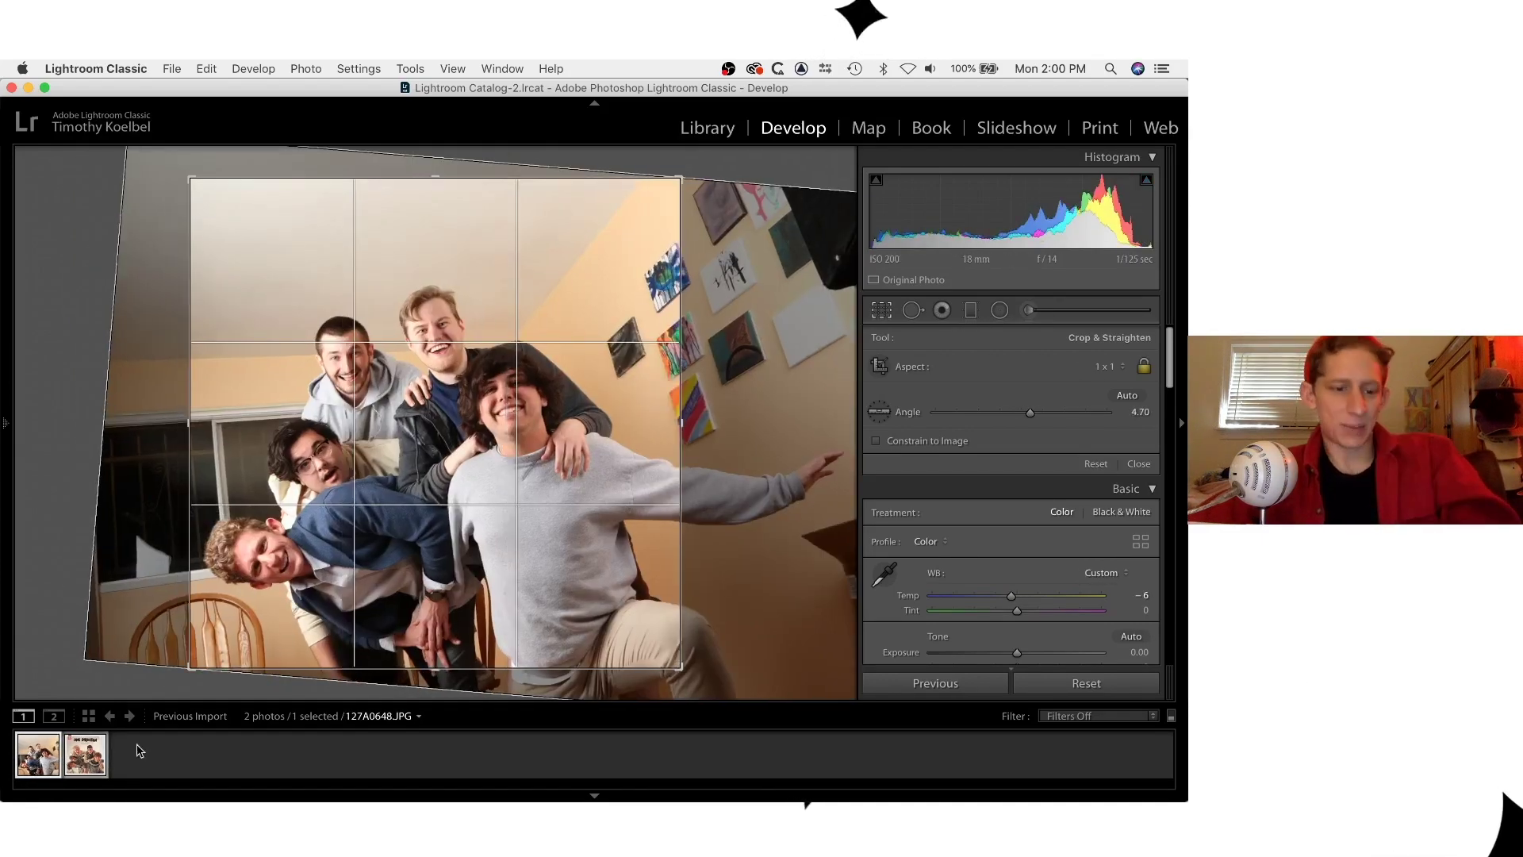
left_click_drag(698, 341, 600, 511)
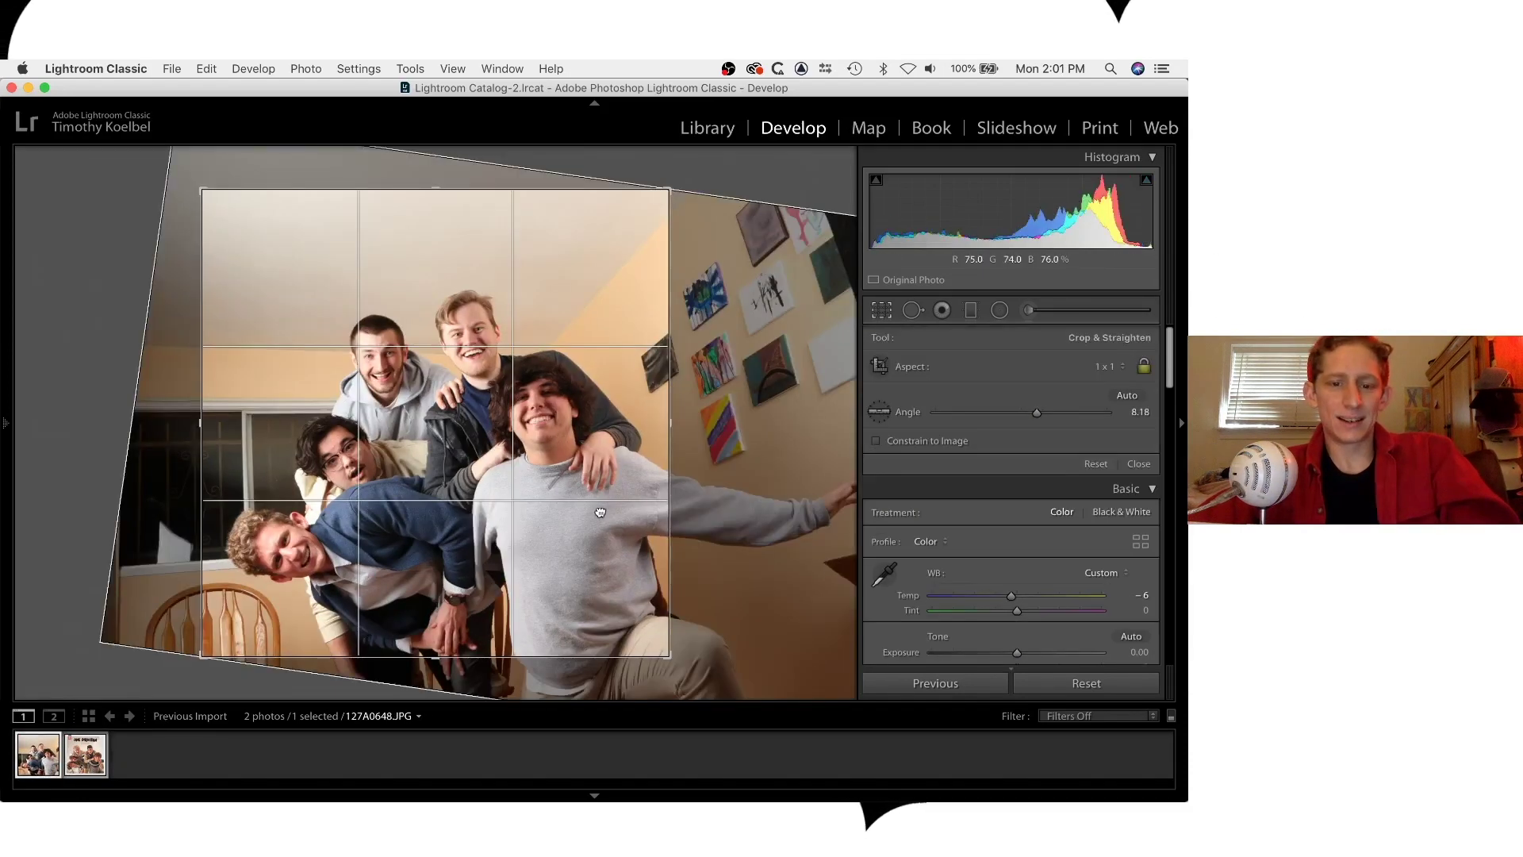
key("Return")
Compare the cropped group photo's framing, poses and background with the album cover by alternating between the two.
left_click(89, 759)
key("Left")
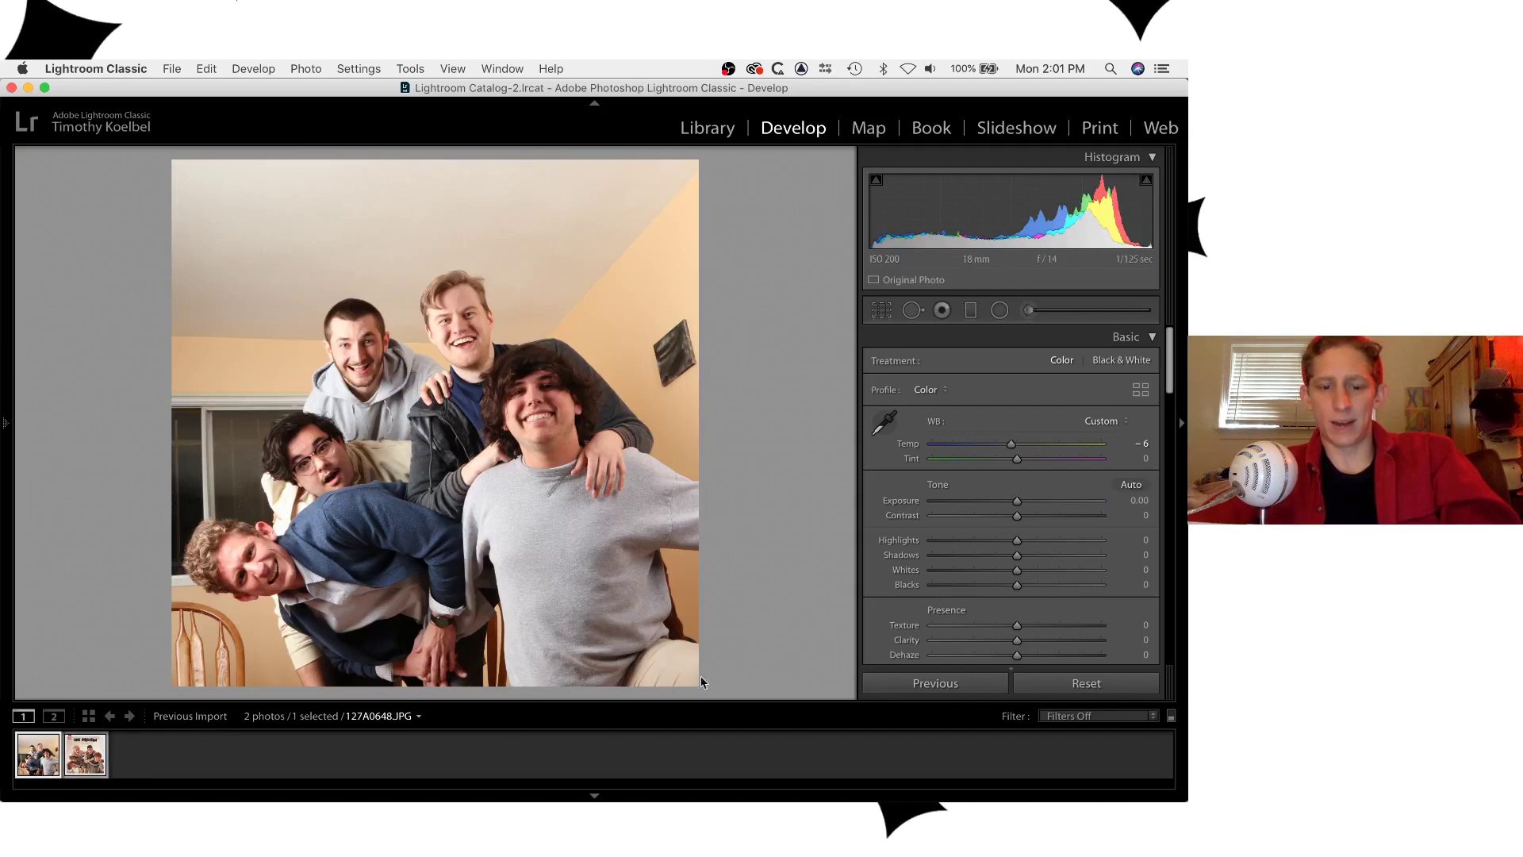
key("Right")
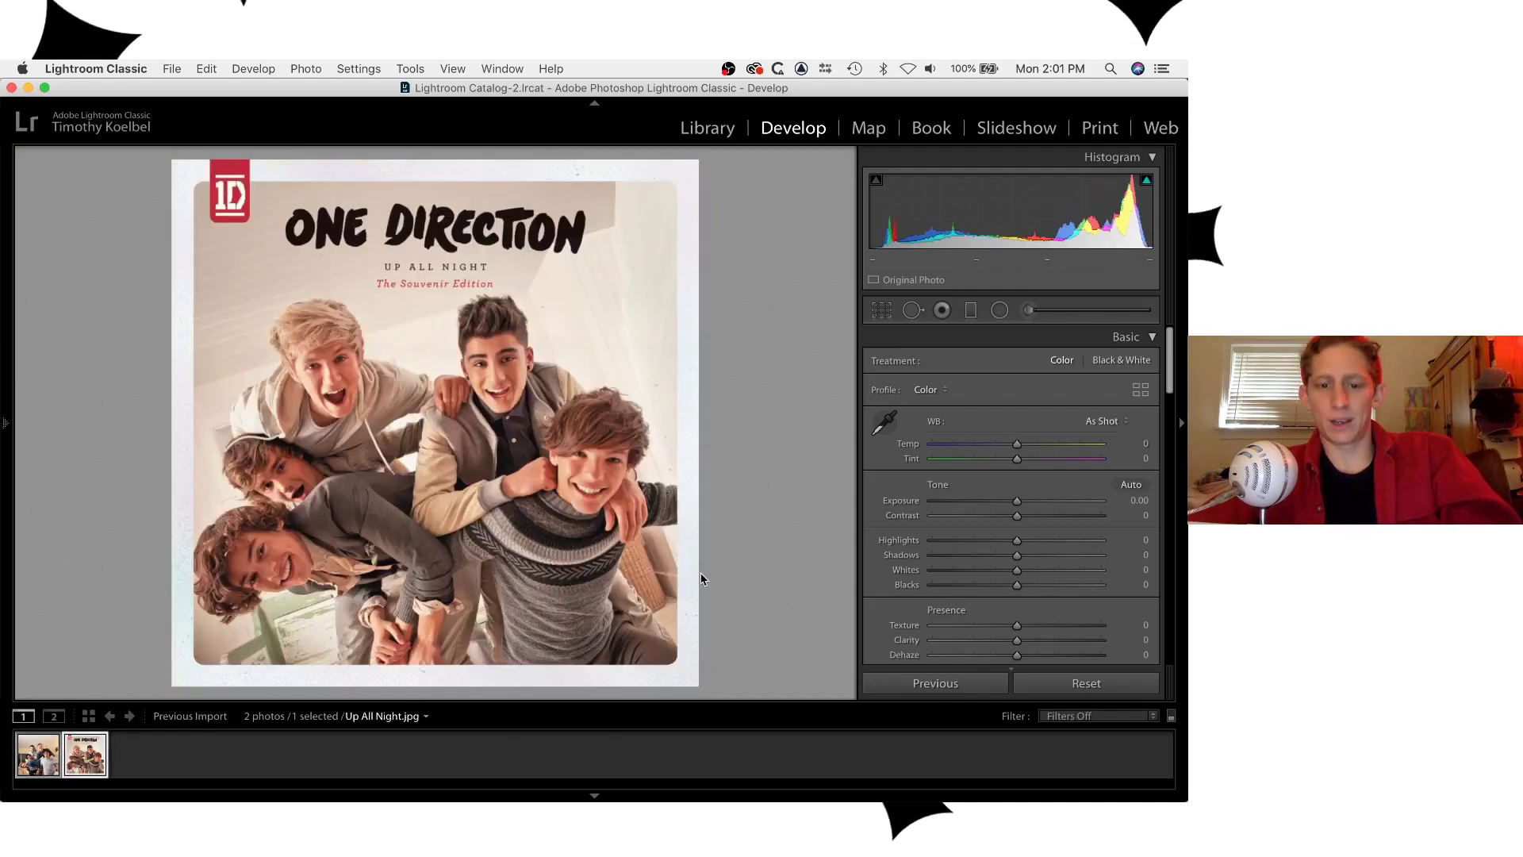
key("Left")
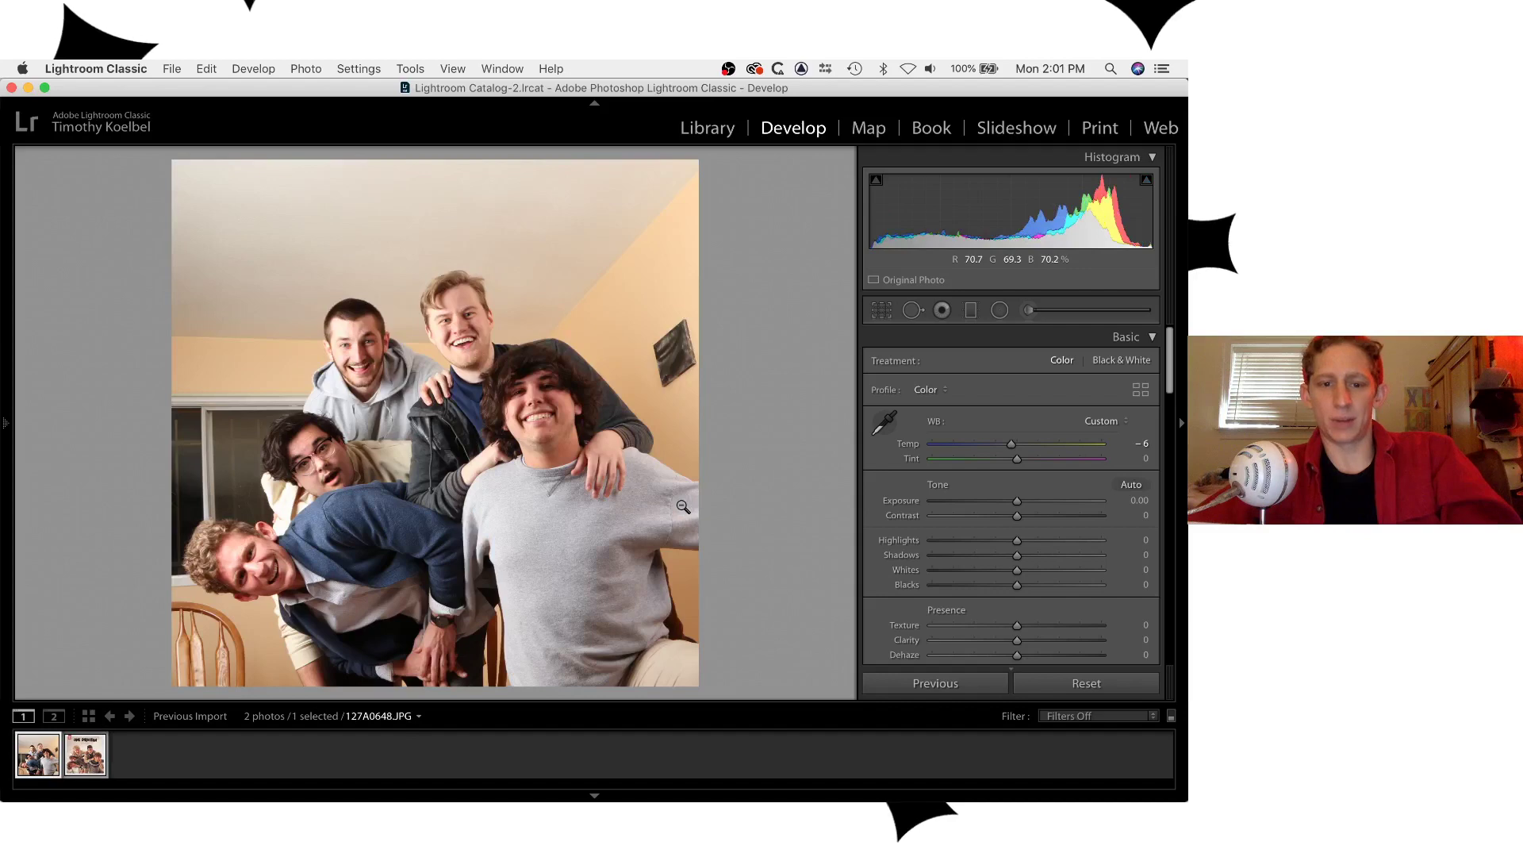
key("Right")
key("Left")
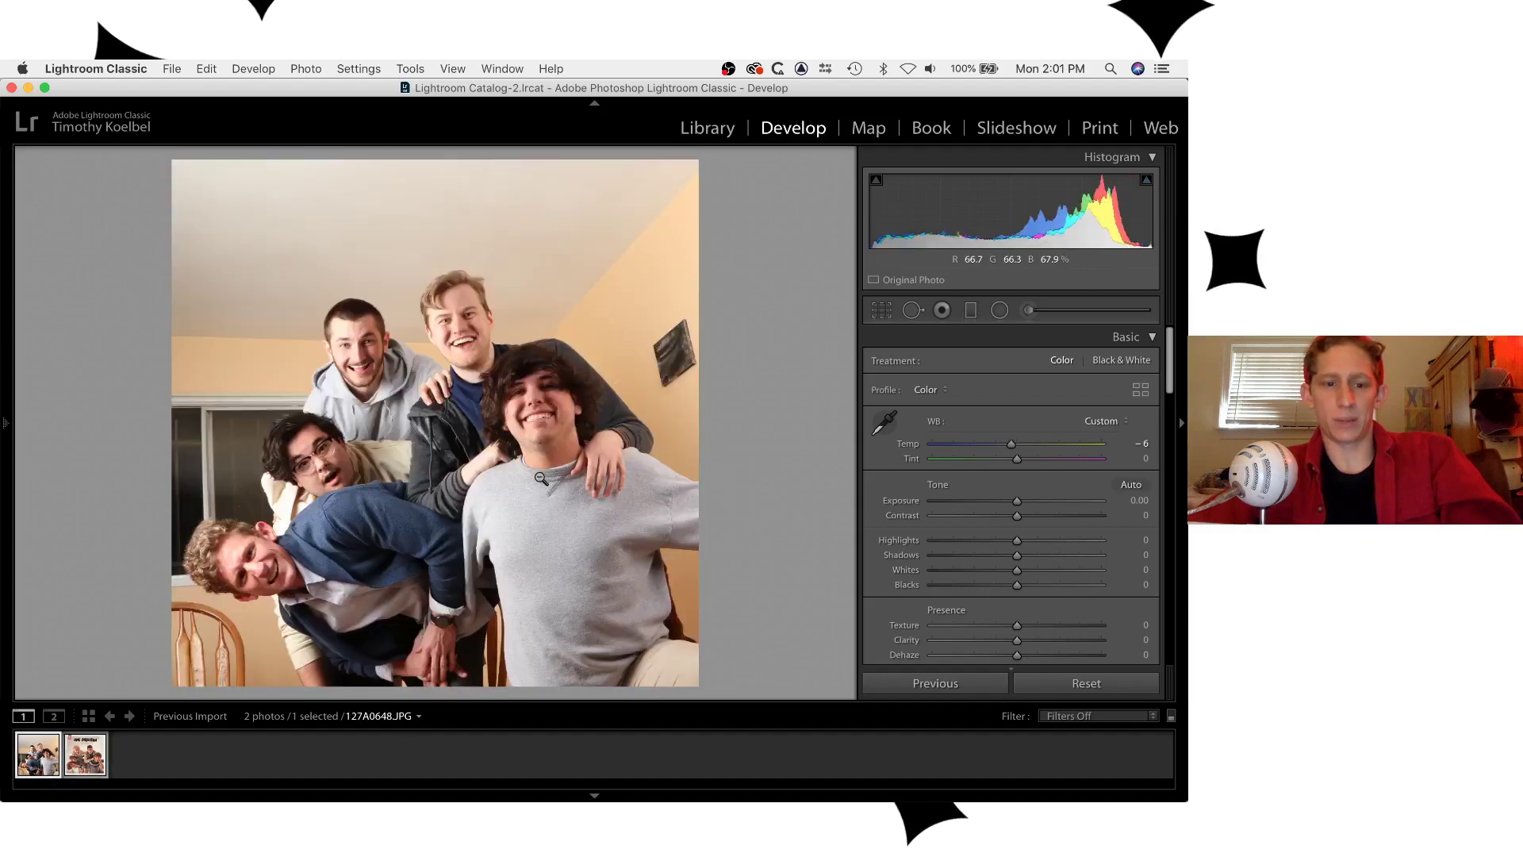
key("Right")
key("Left")
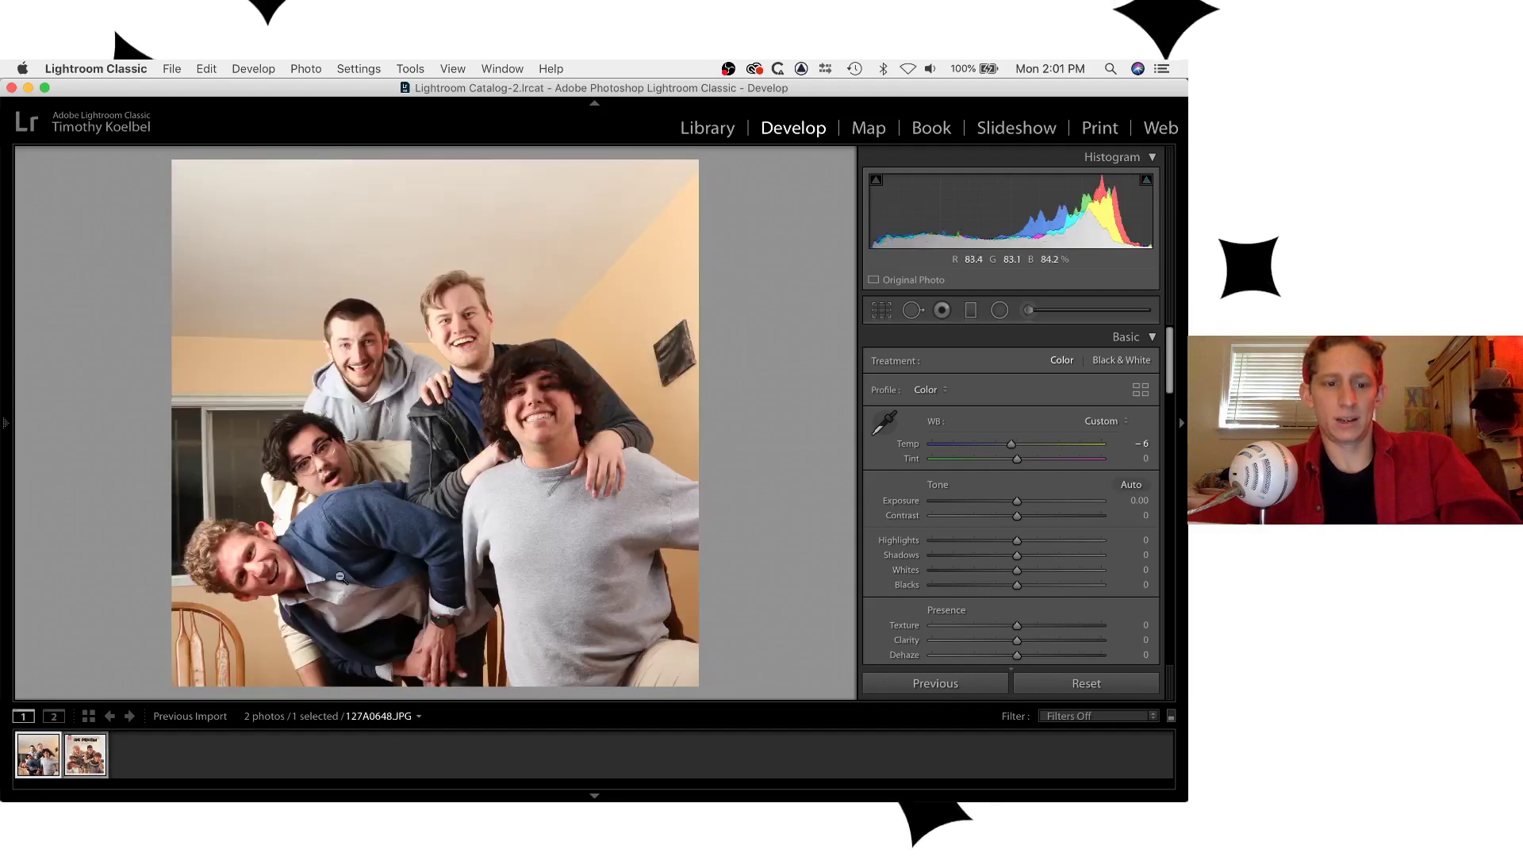
key("Right")
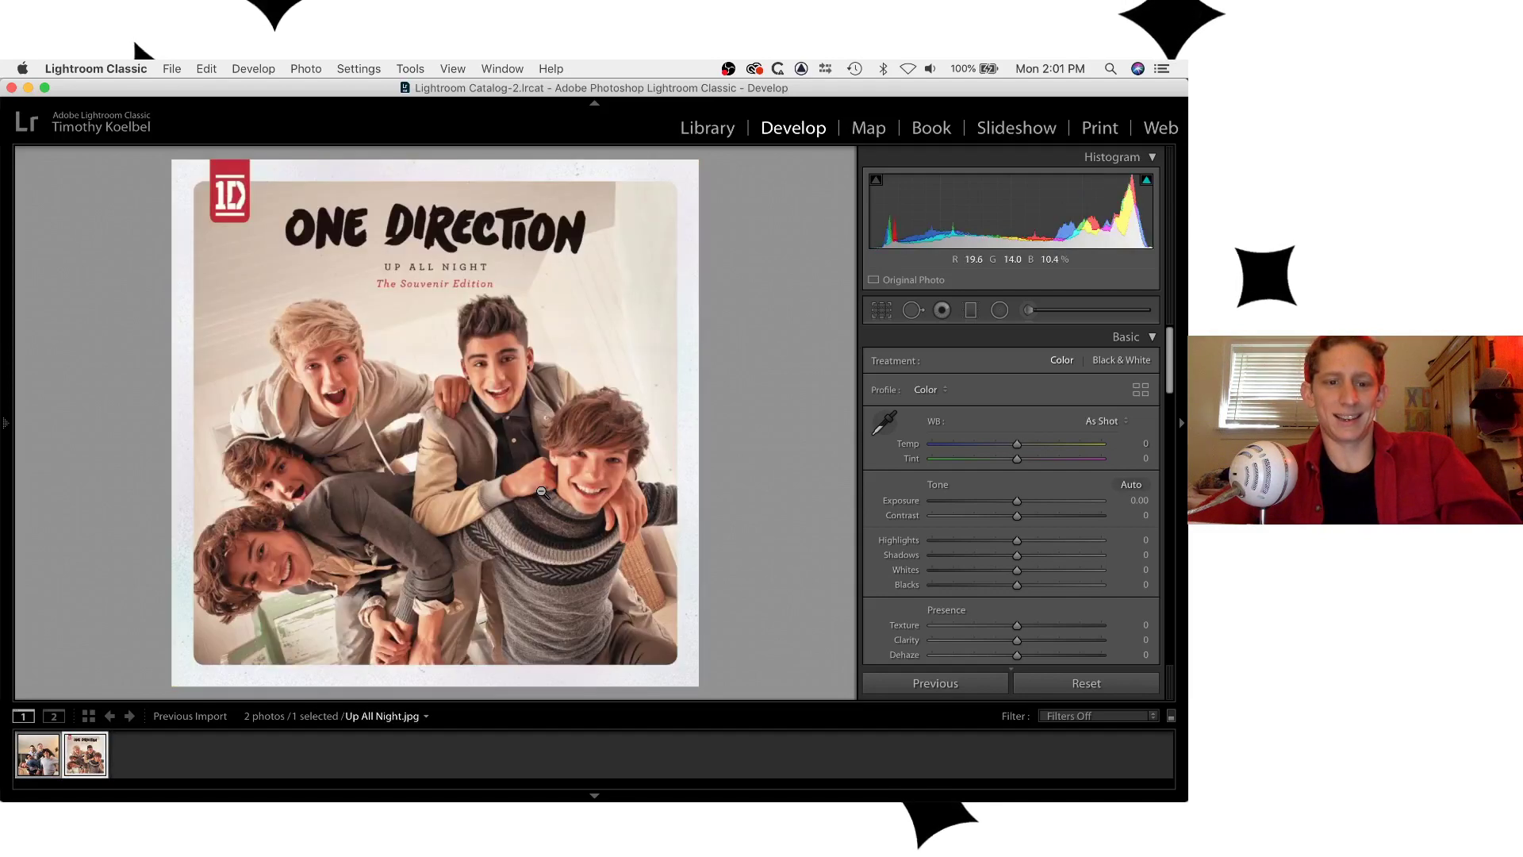
key("Left")
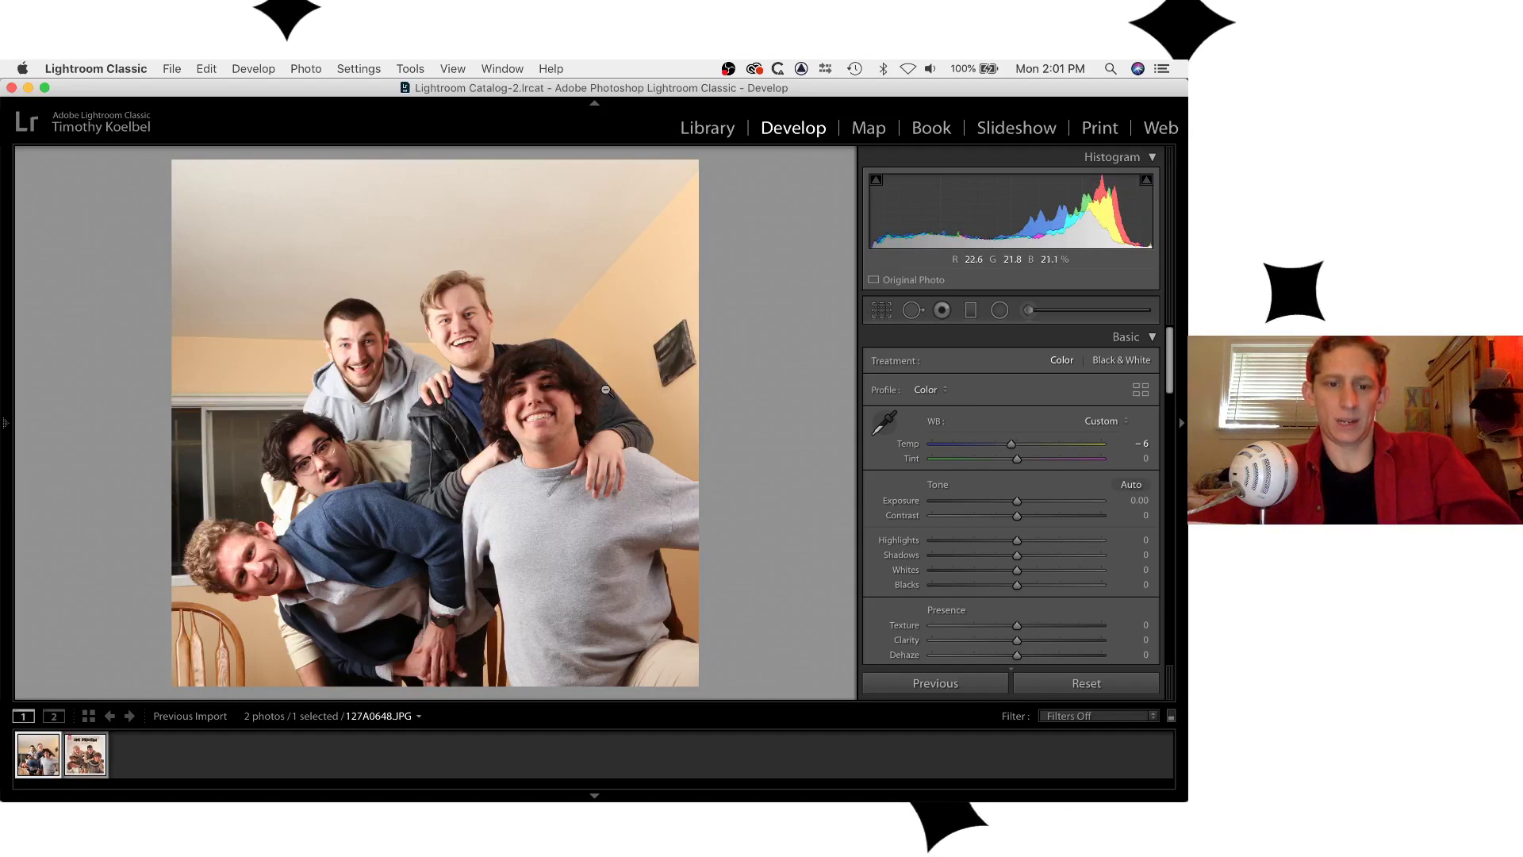
key("Right")
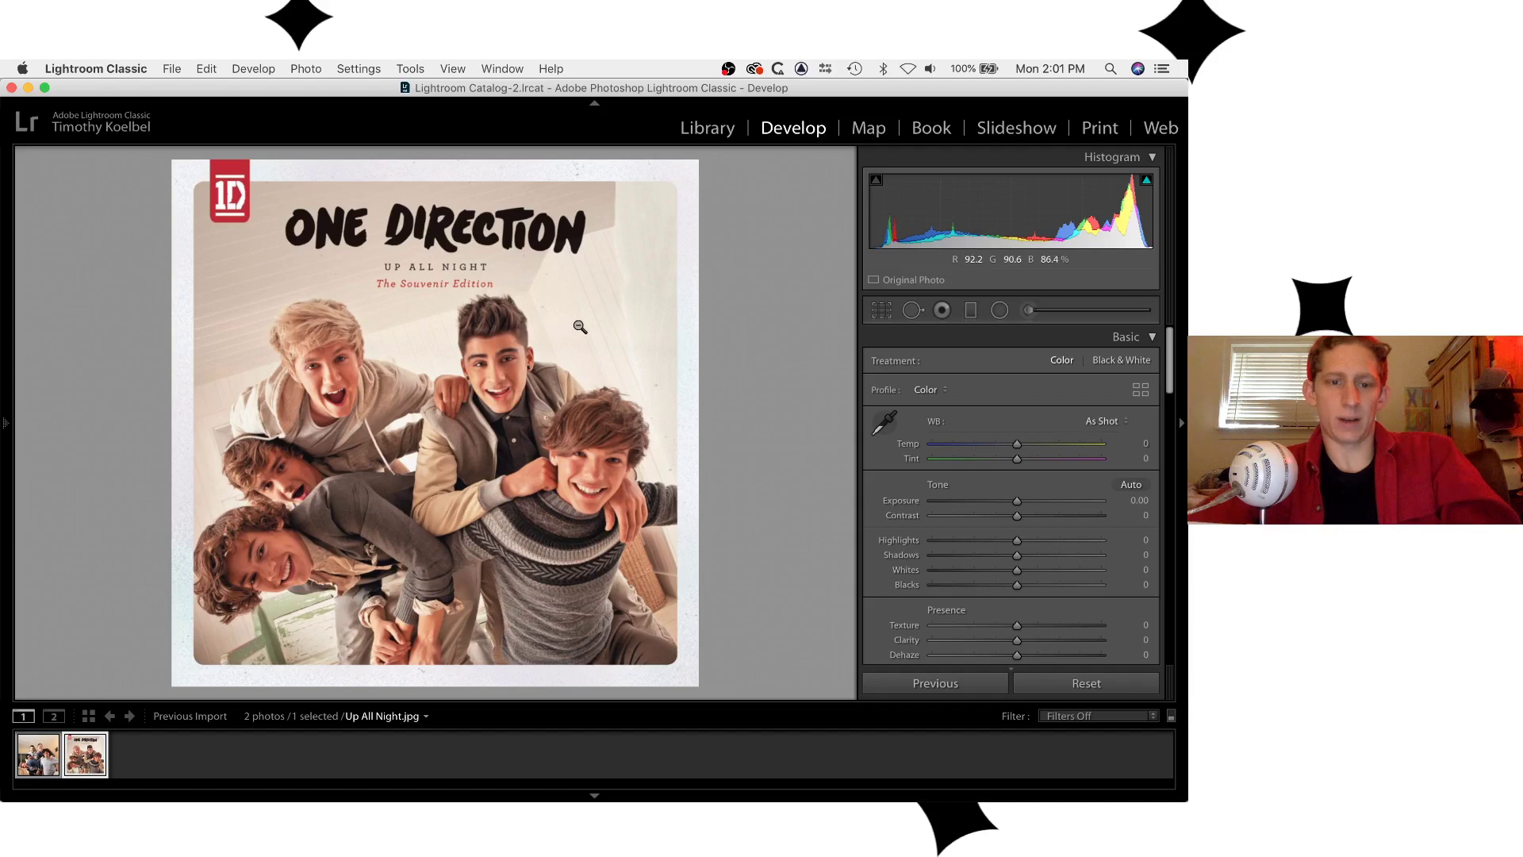
key("Left")
key("Right")
key("Left")
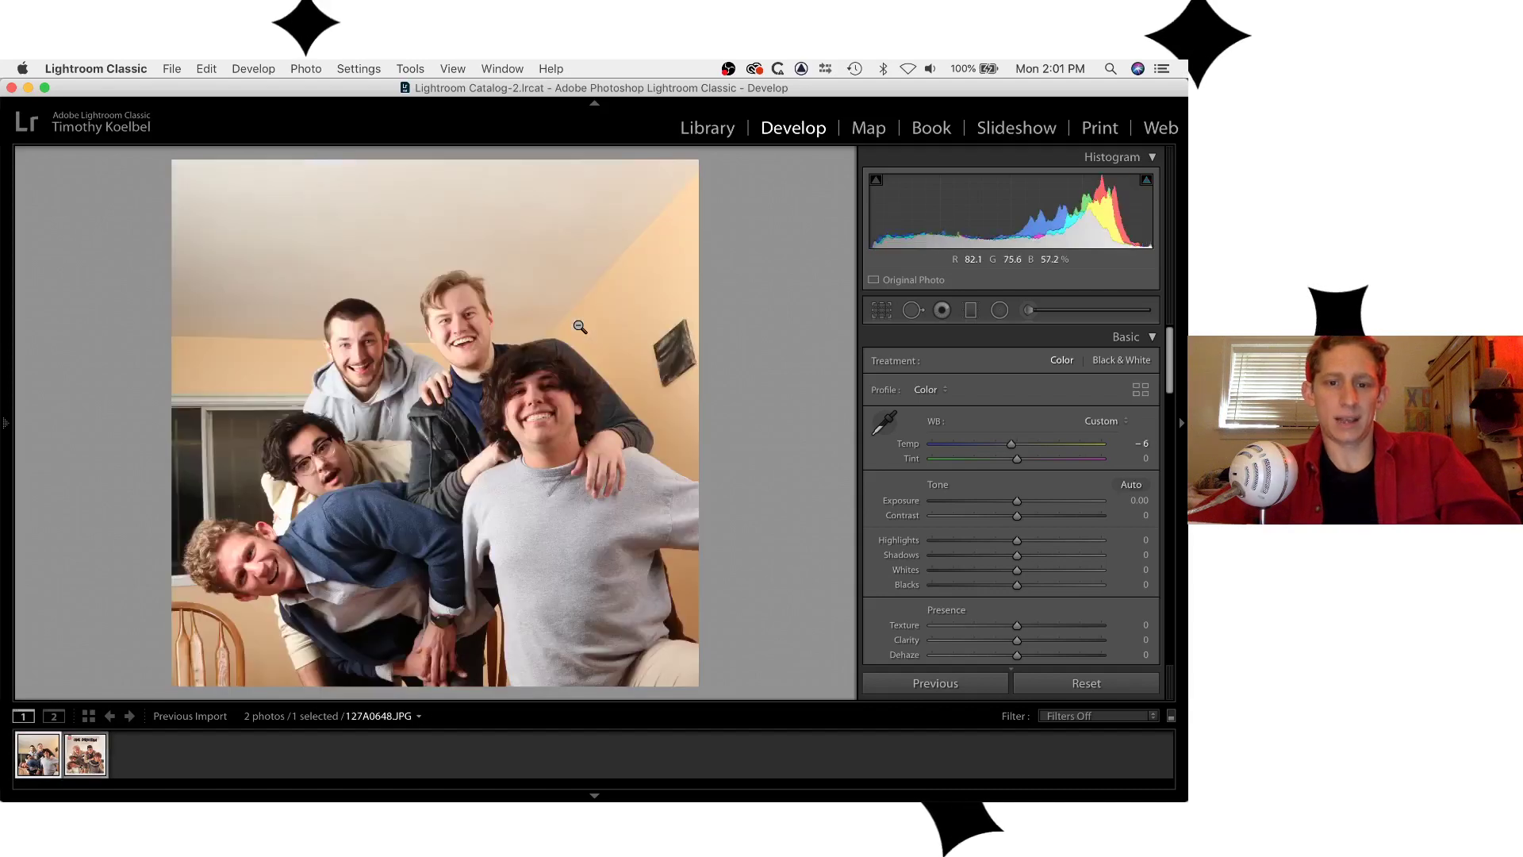
key("Right")
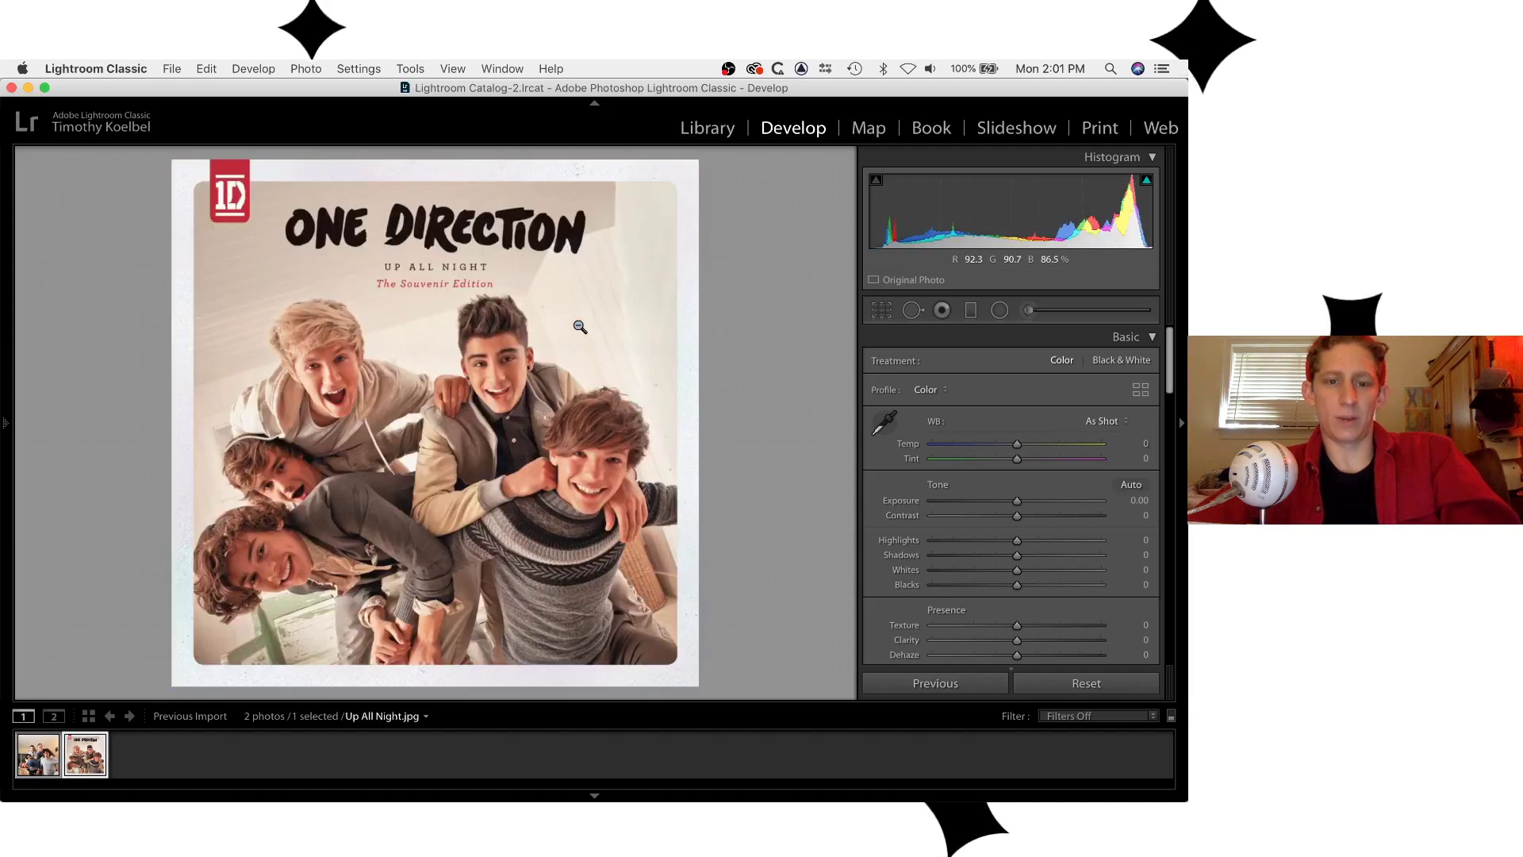
key("Left")
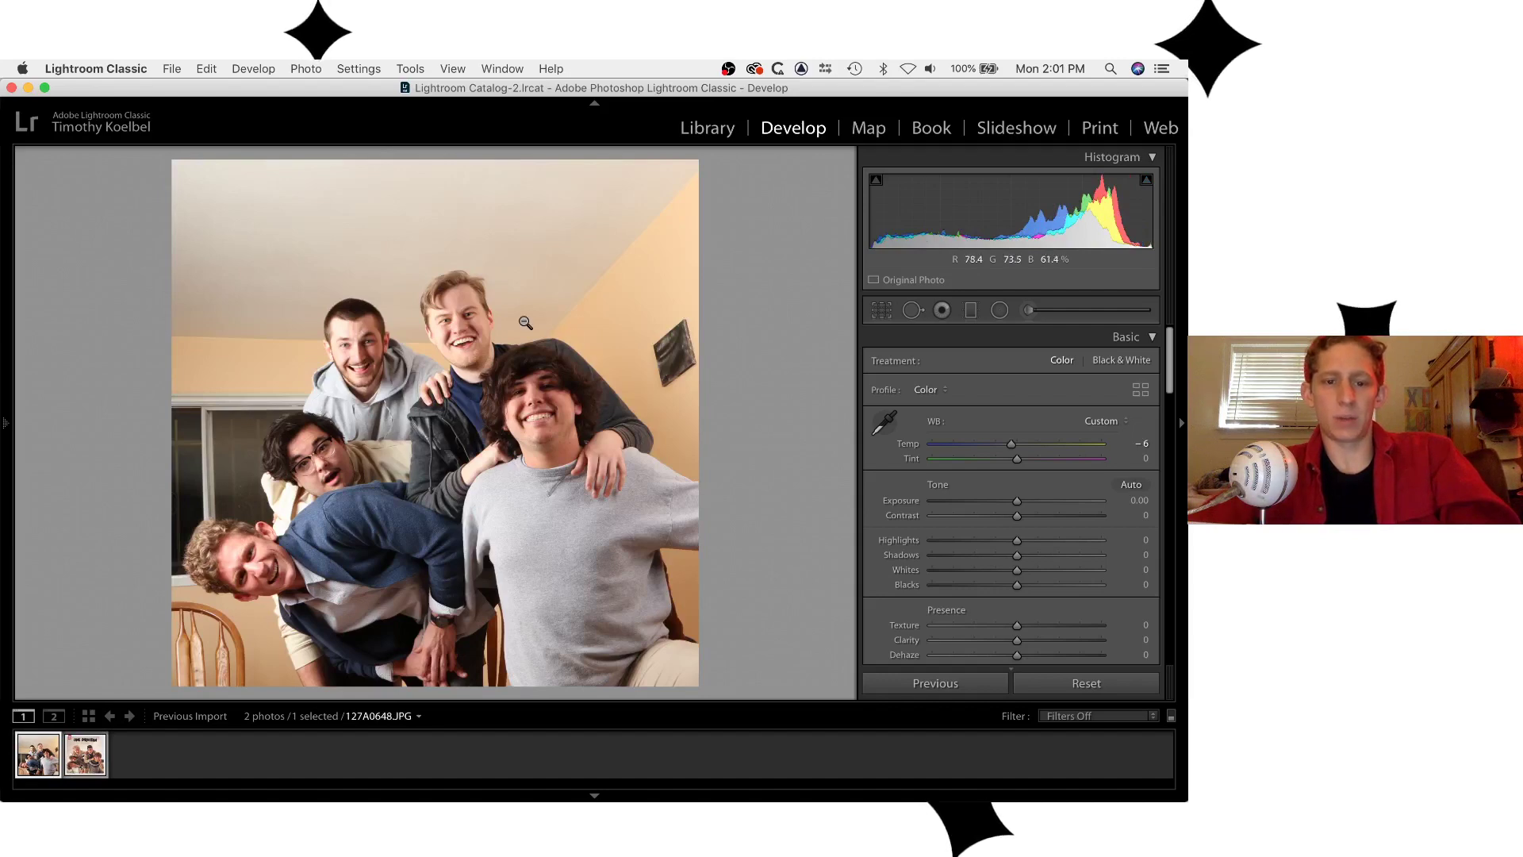
key("Right")
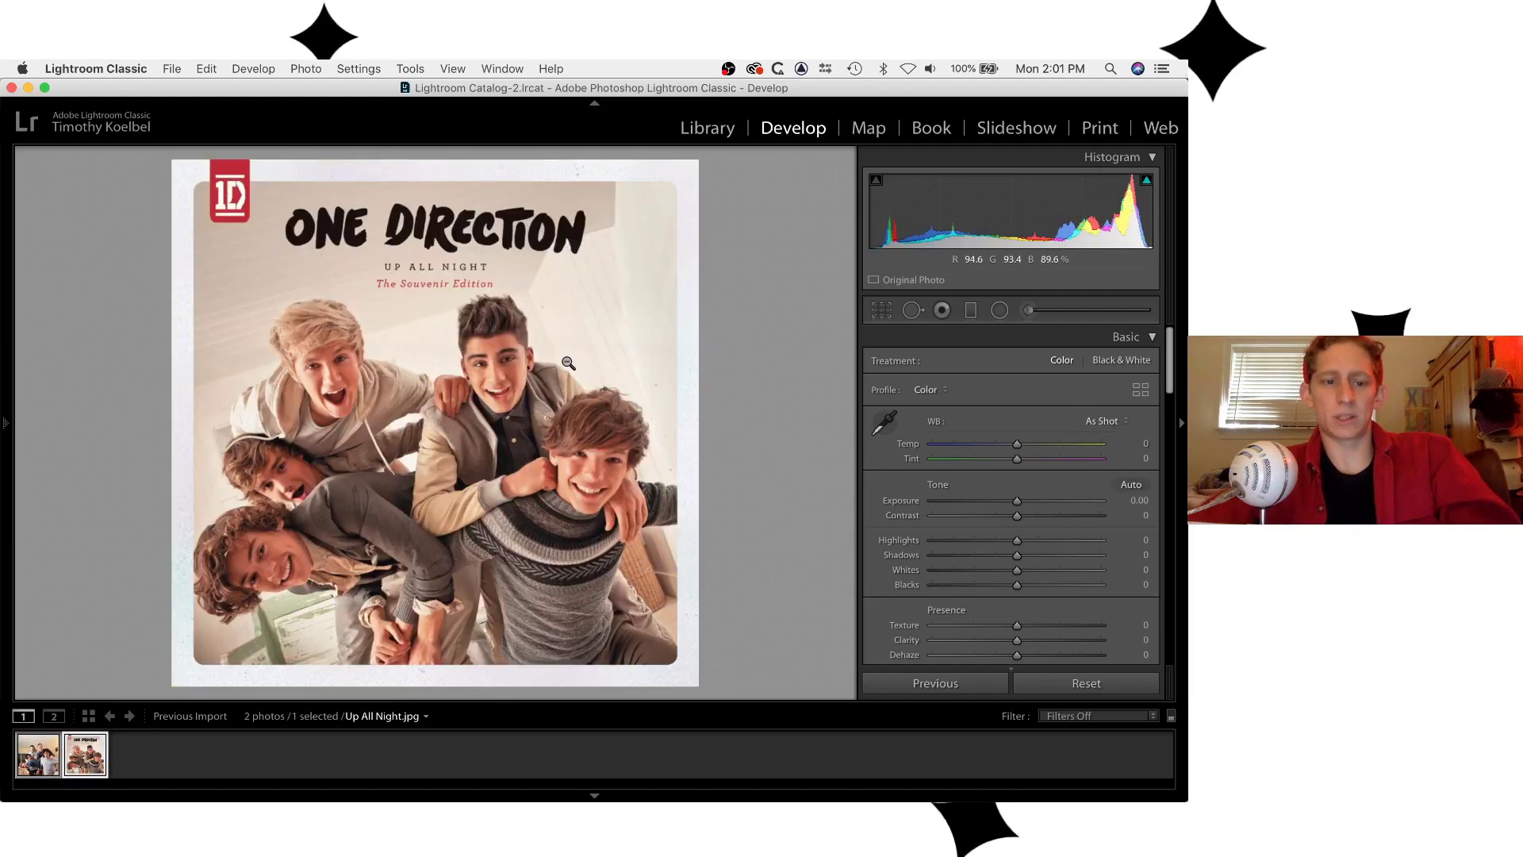
Set the group photo's blue saturation to -100, comparing its colours with the album cover.
key("Left")
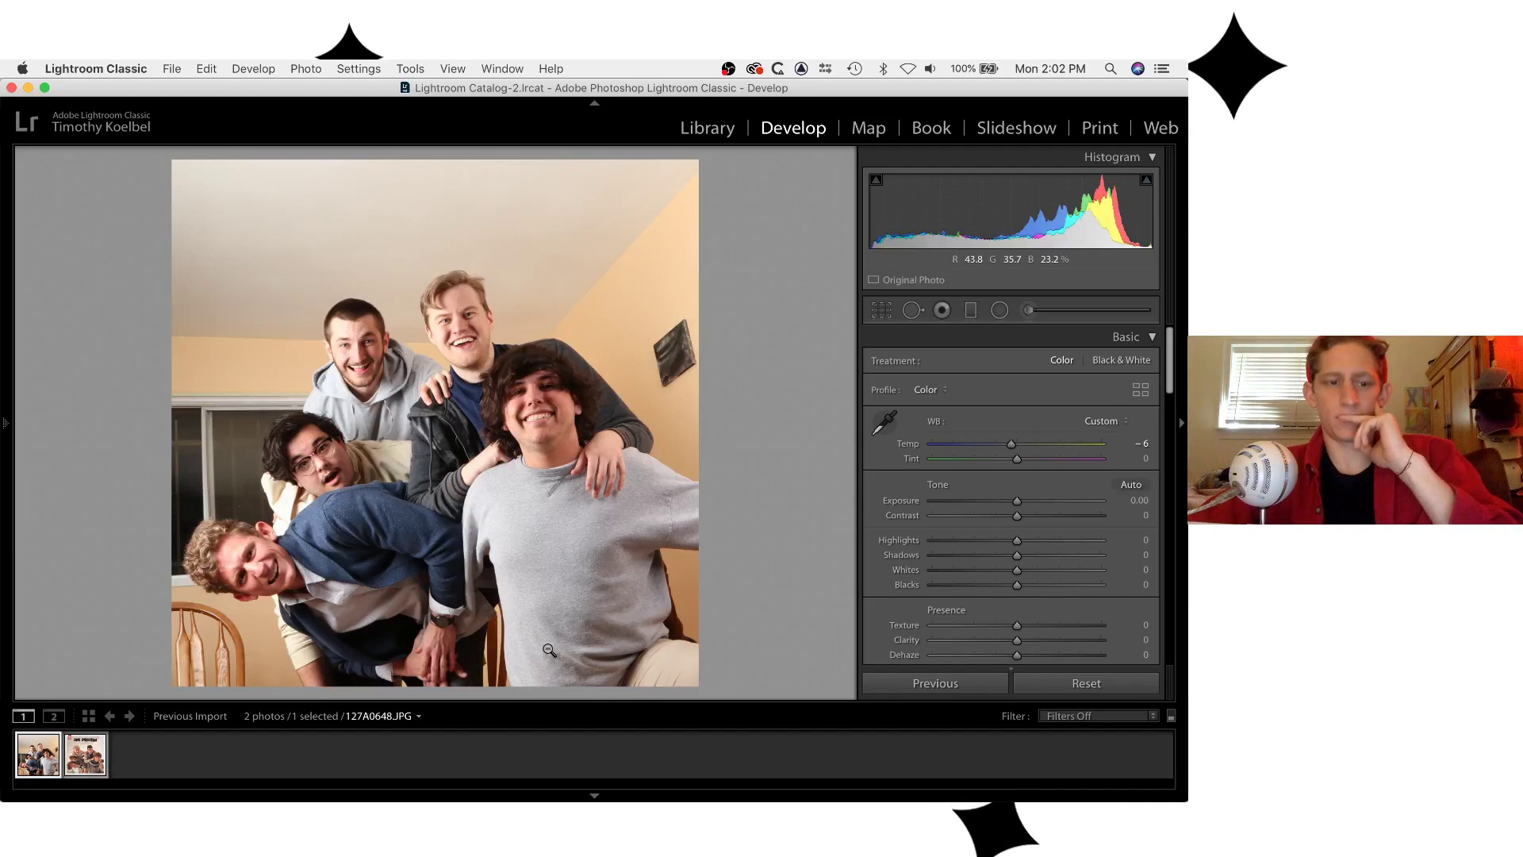
key("Right")
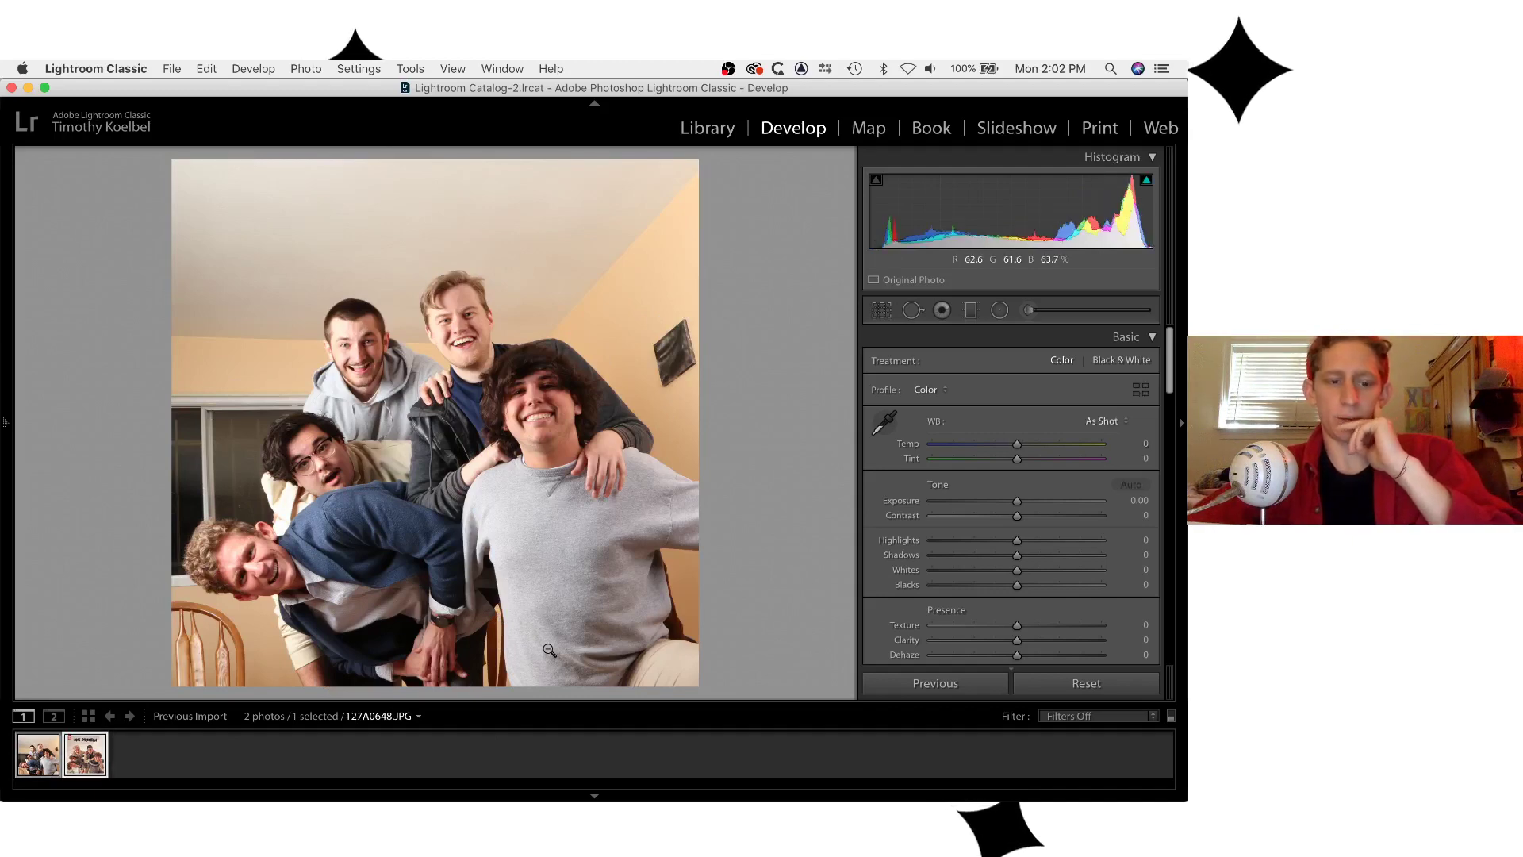
key("Left")
scroll(1012, 508, "down", 5)
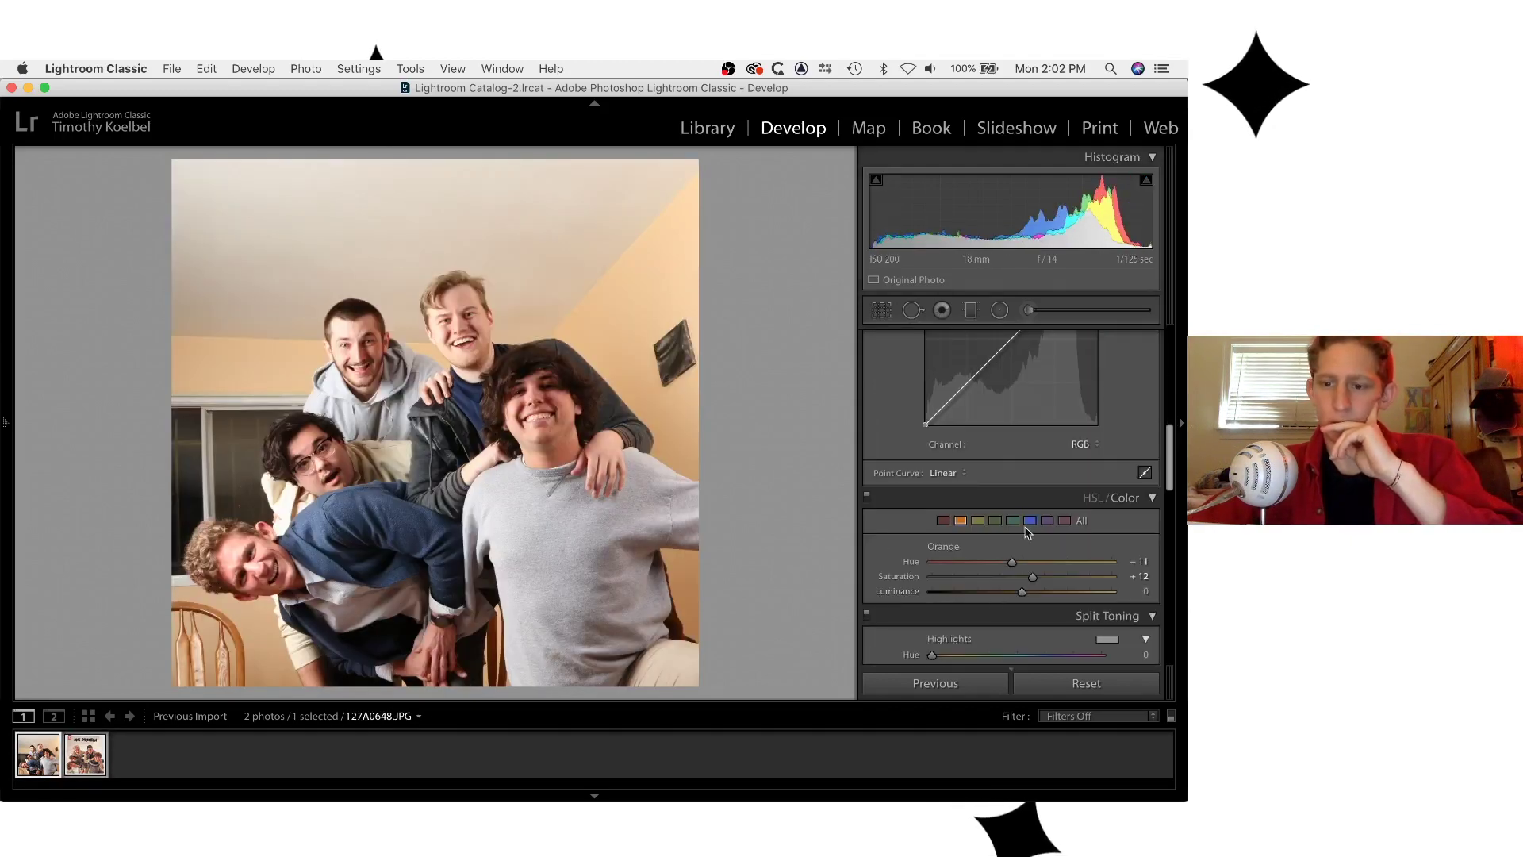
key("Right")
left_click(45, 768)
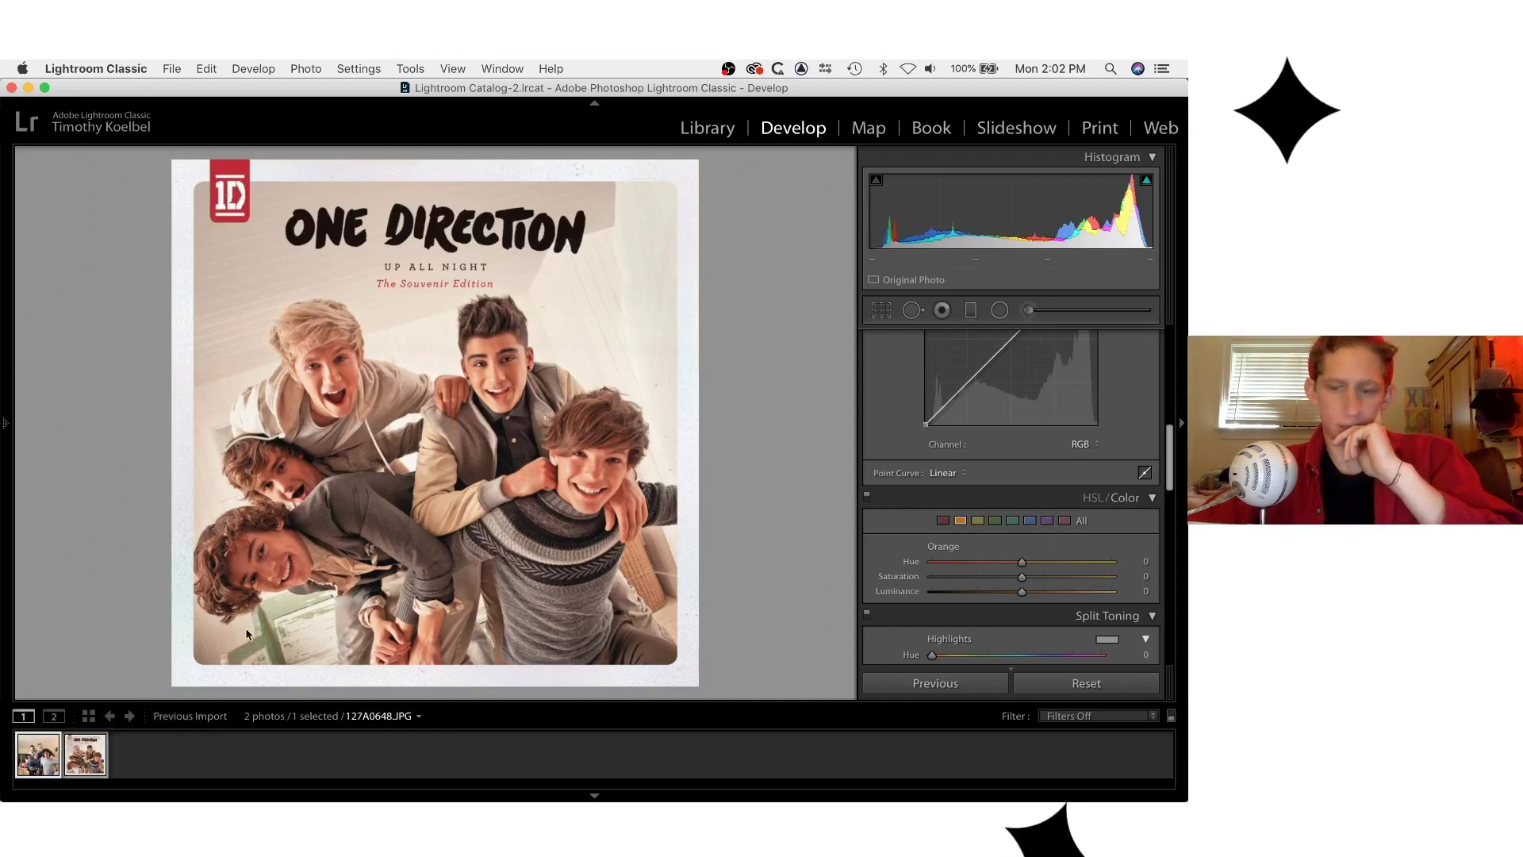
scroll(949, 595, "up", 5)
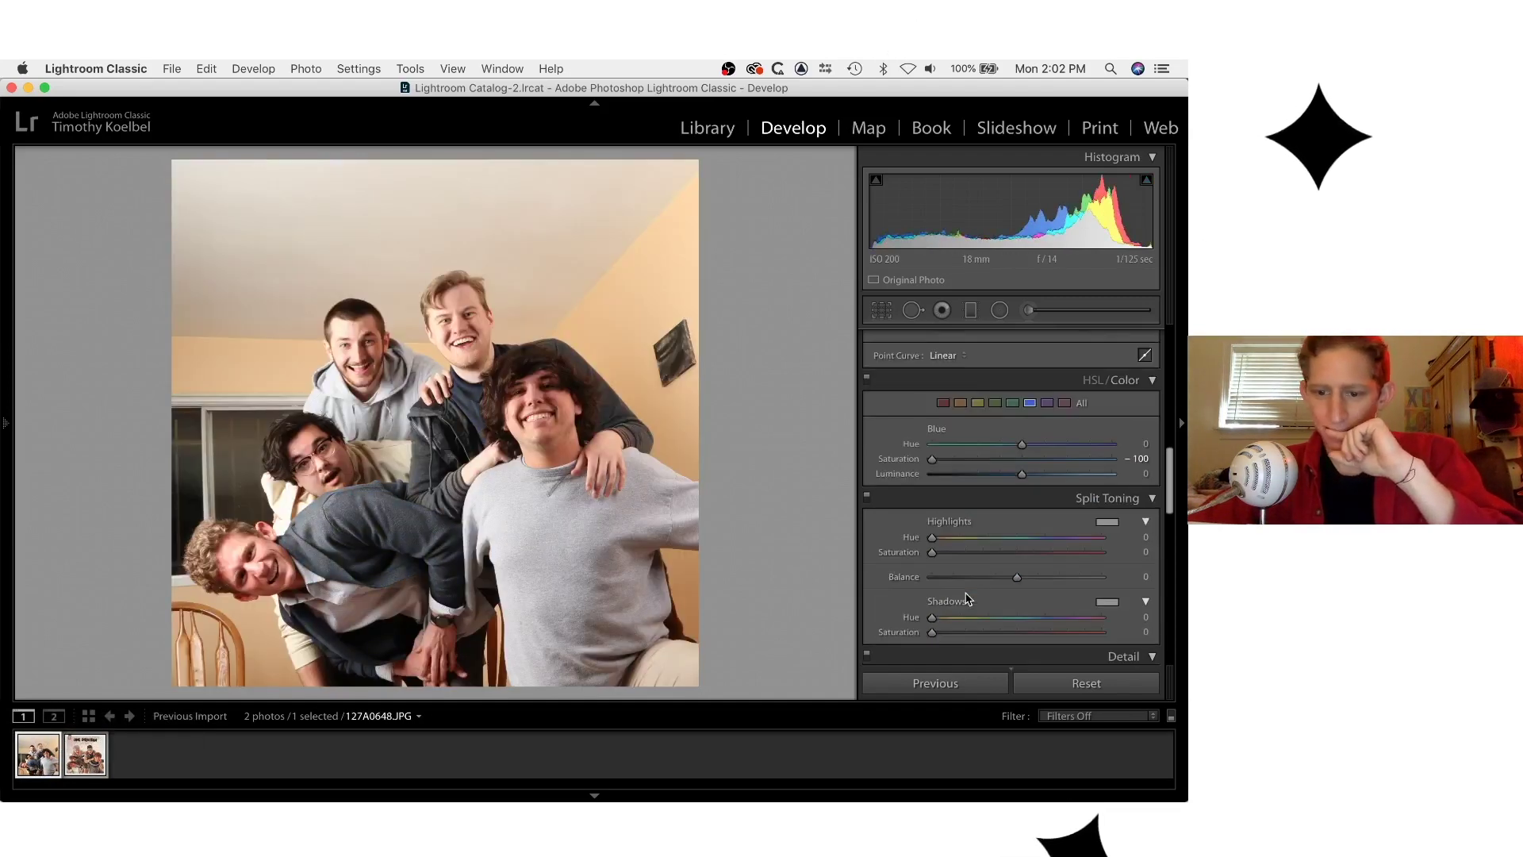
Set the group photo's Highlights to -11, Shadows to +12, Whites to +7 and Blacks to +34, checking against the album cover.
key("Right")
key("Left")
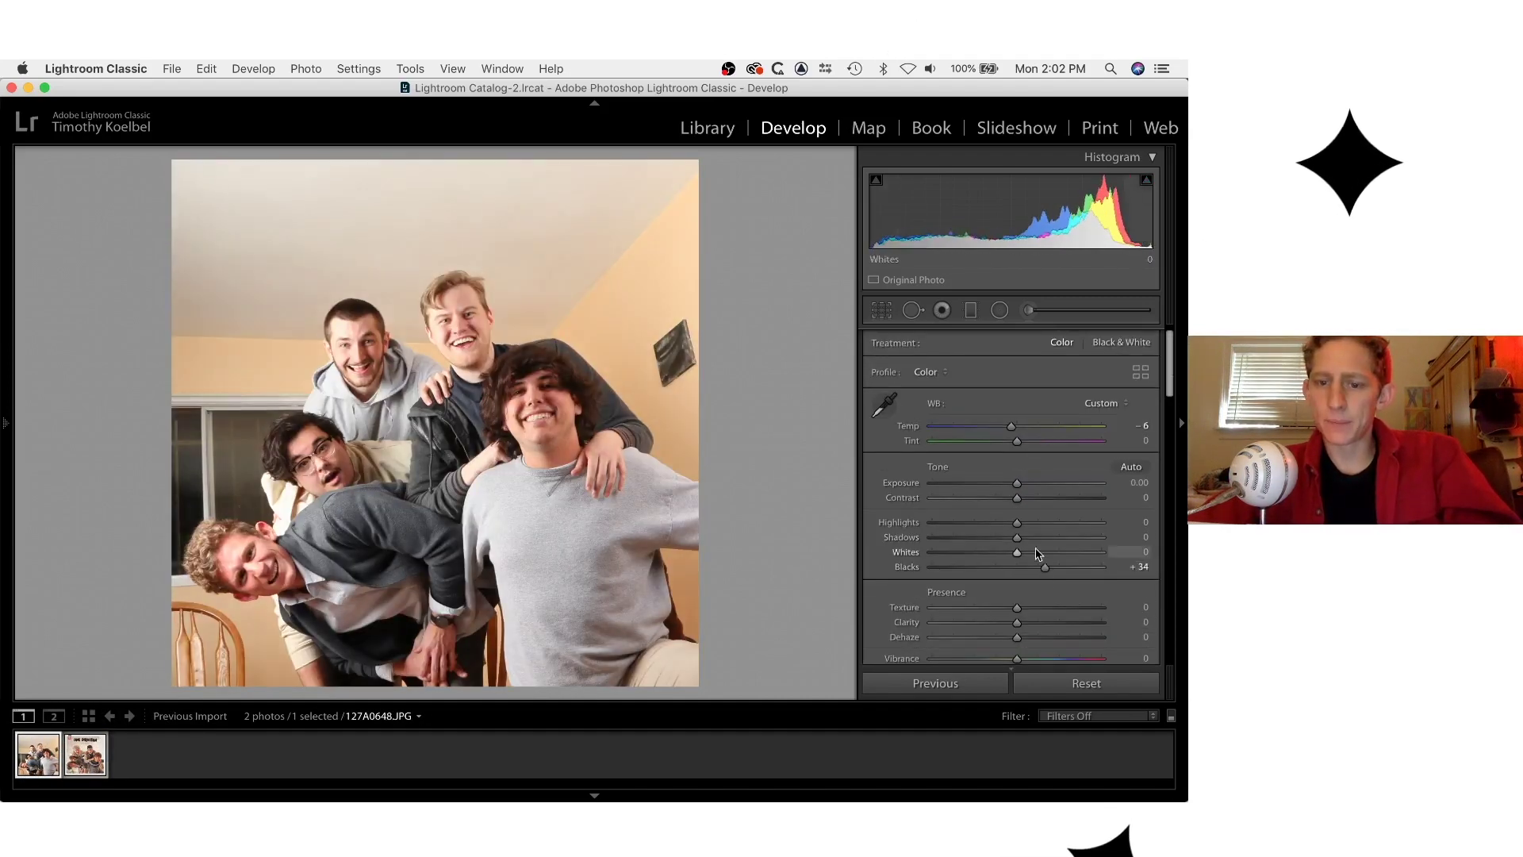
mouse_move(1031, 524)
left_mouse_down()
mouse_move(964, 525)
mouse_move(1007, 523)
mouse_move(1023, 552)
left_mouse_up()
key("Right")
key("Left")
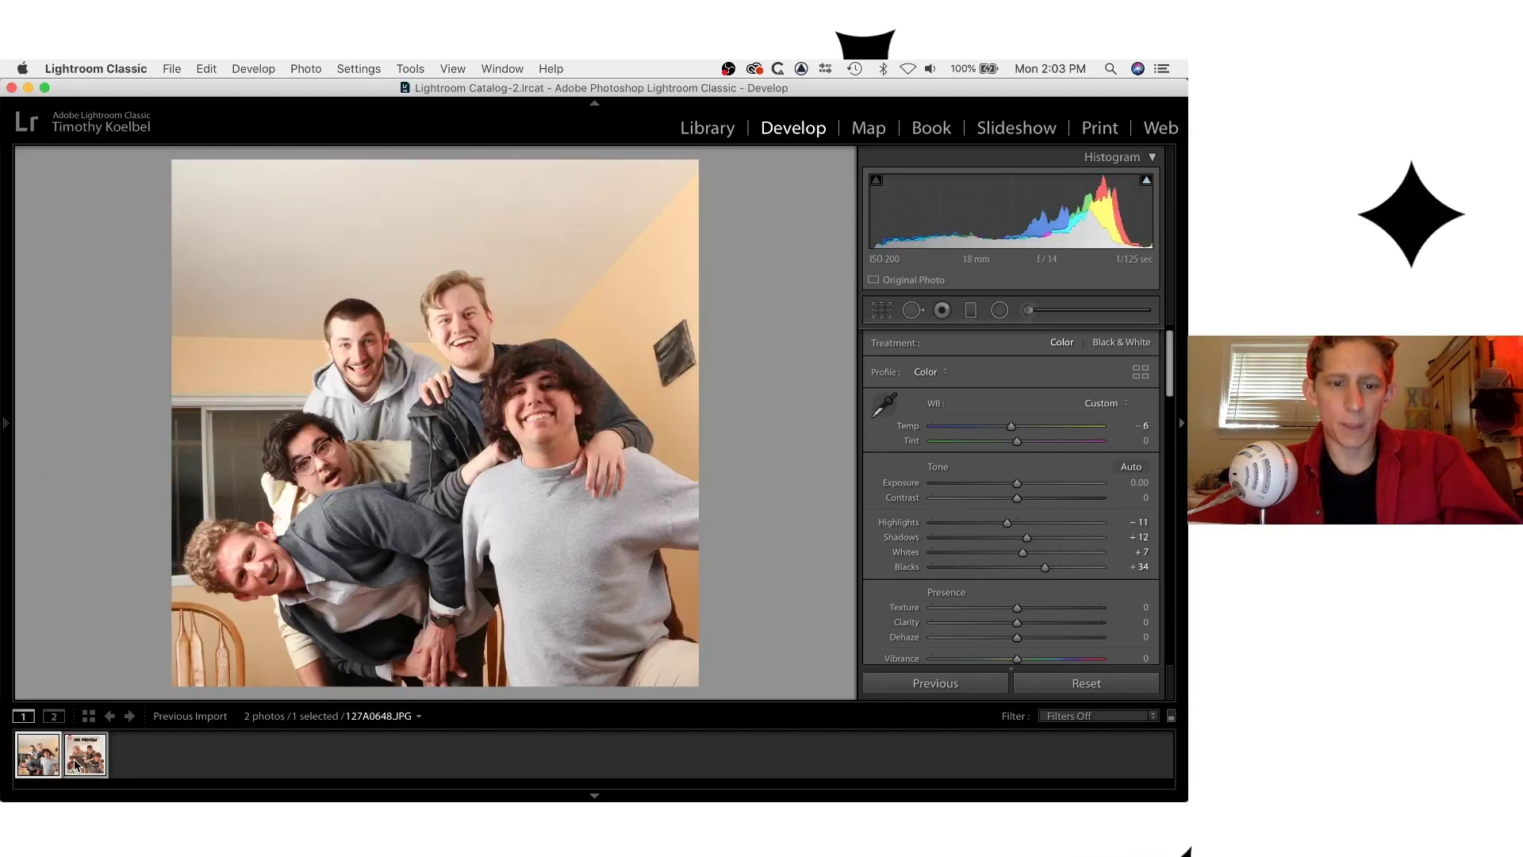
key("Right")
key("Left")
Check the skin tones on the album cover up close and set the group photo's orange hue to -8 and saturation to +19.
scroll(1011, 547, "down", 5)
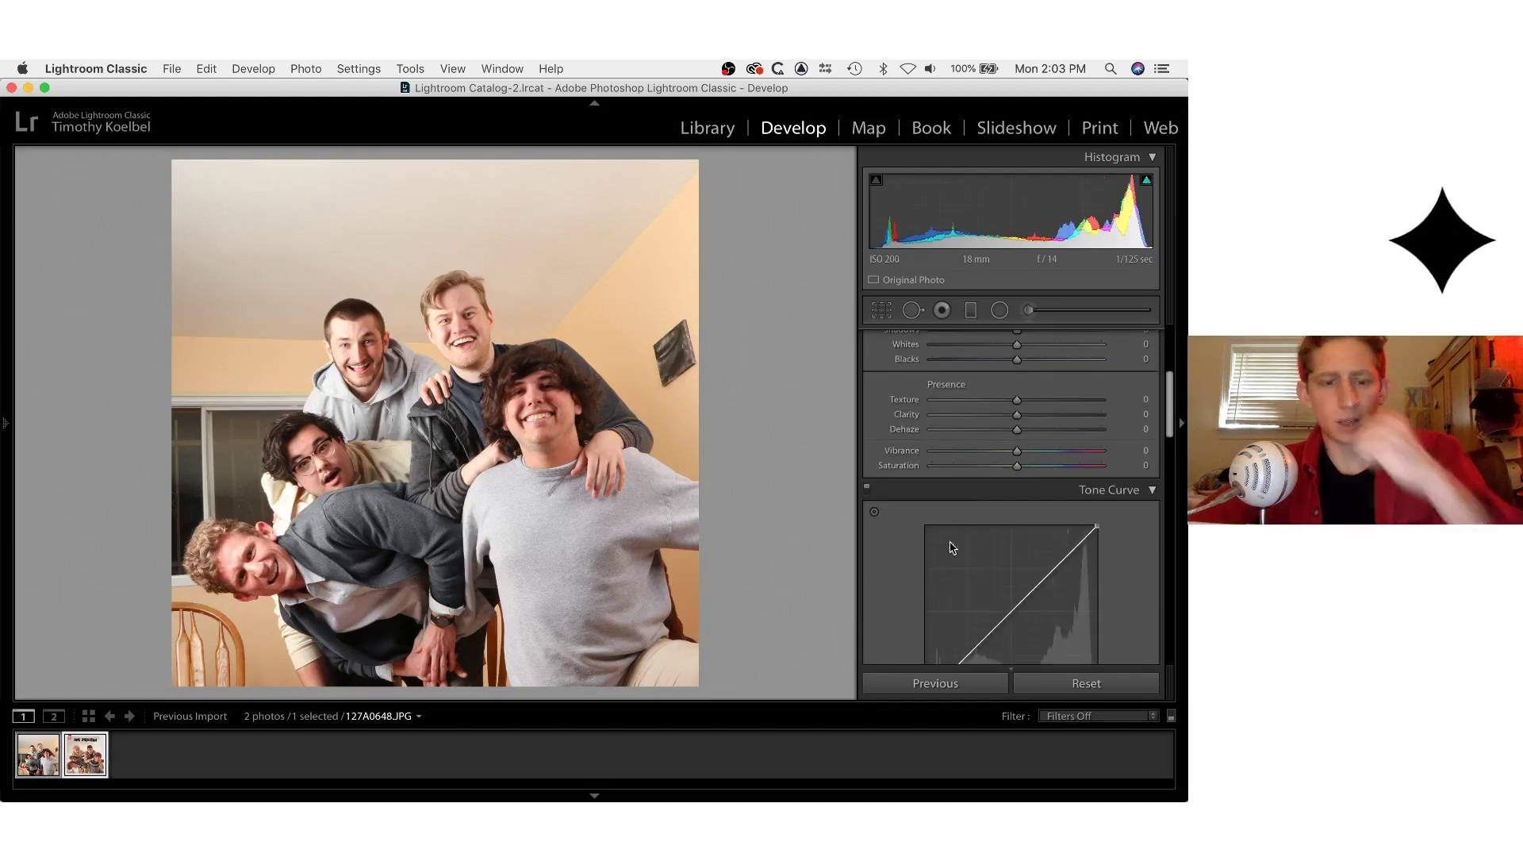
left_click(469, 324)
key("Right")
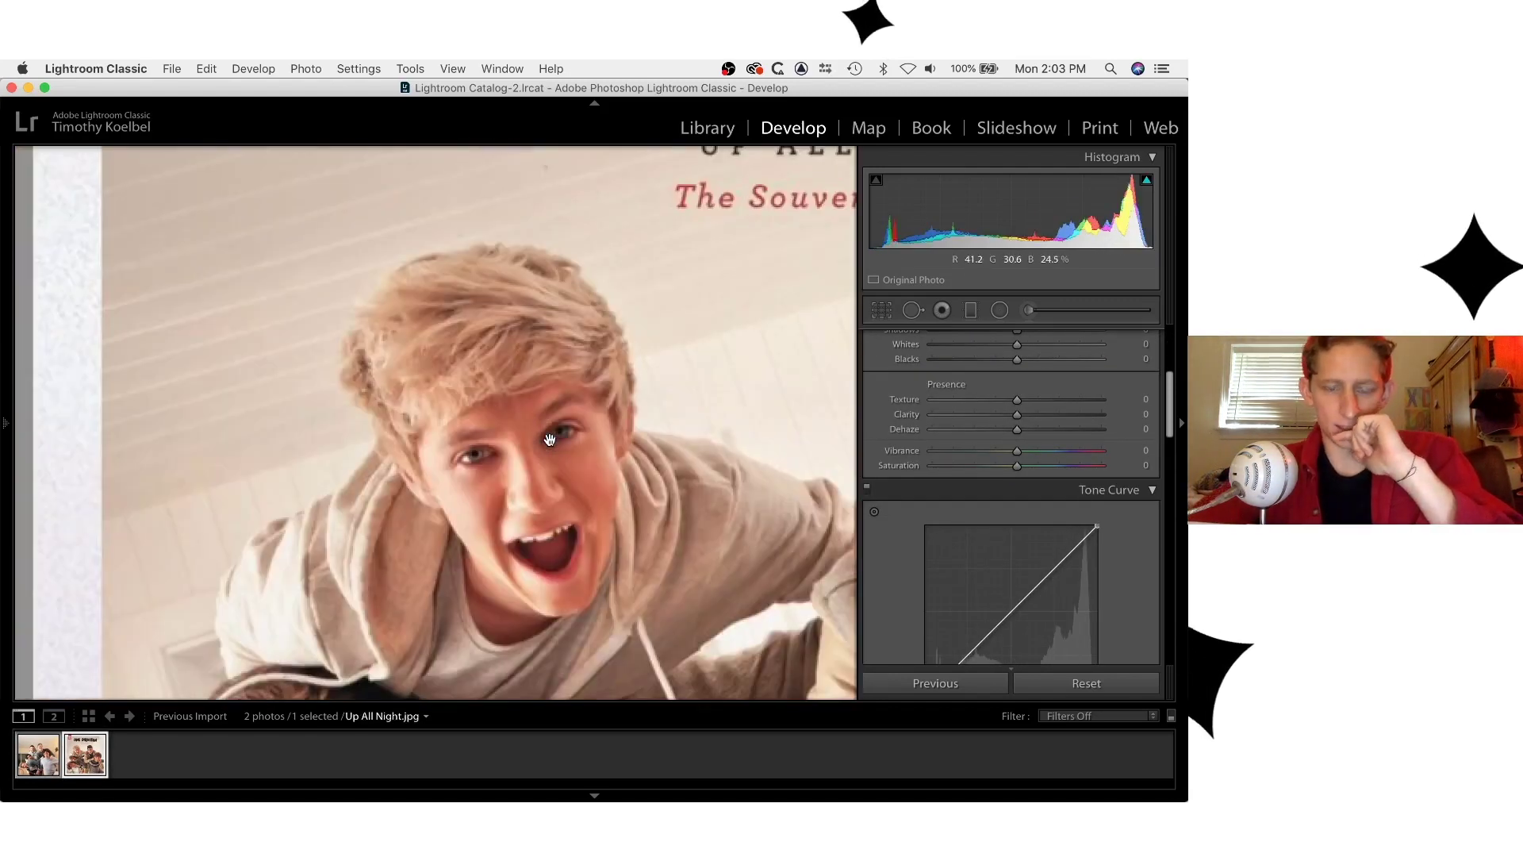
key("Left")
left_click(550, 439)
scroll(1019, 510, "down", 5)
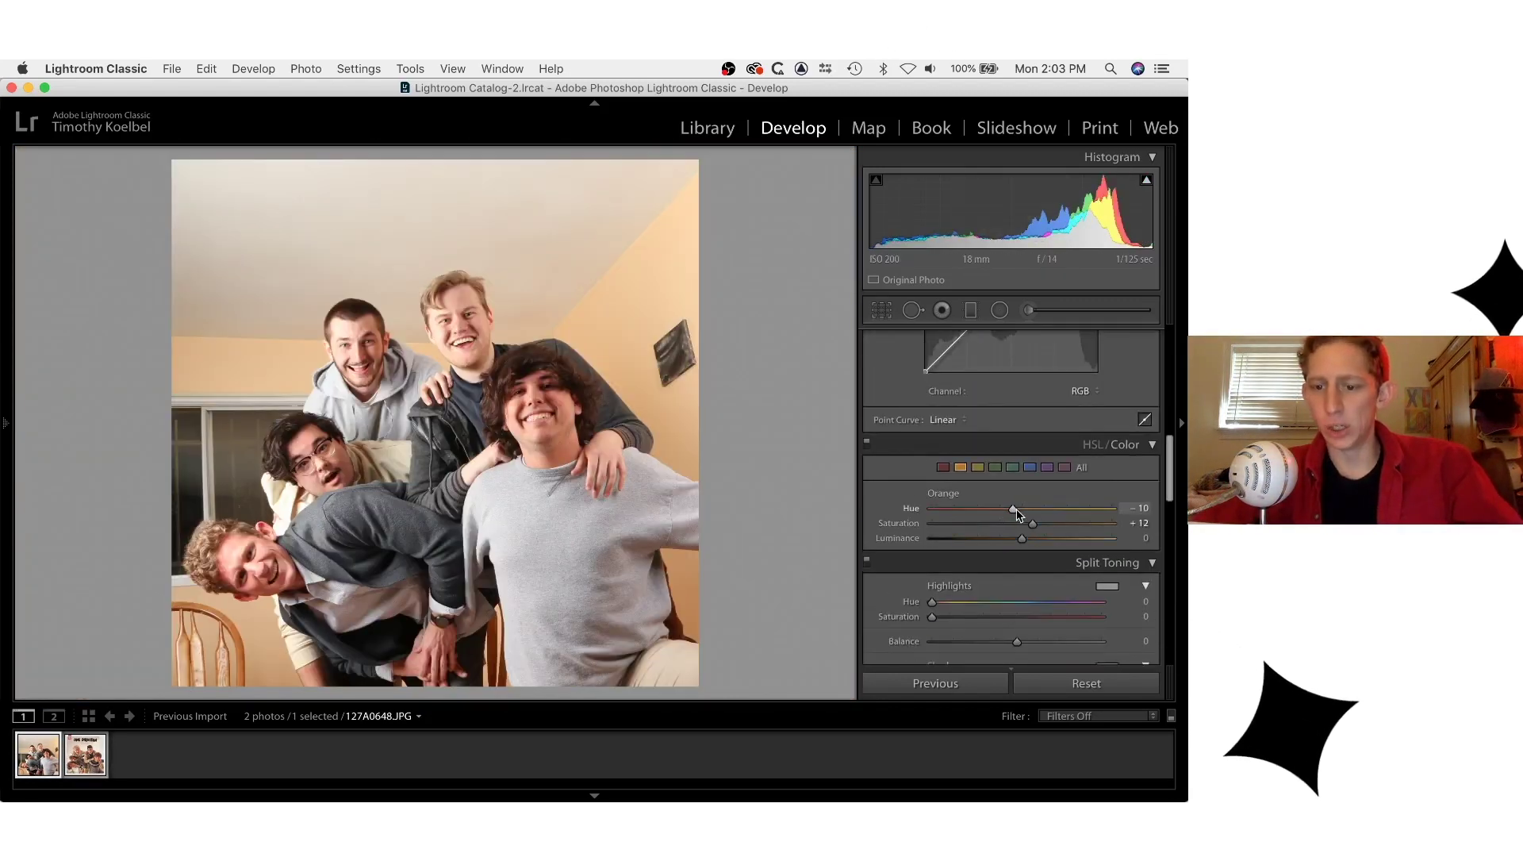
key("Right")
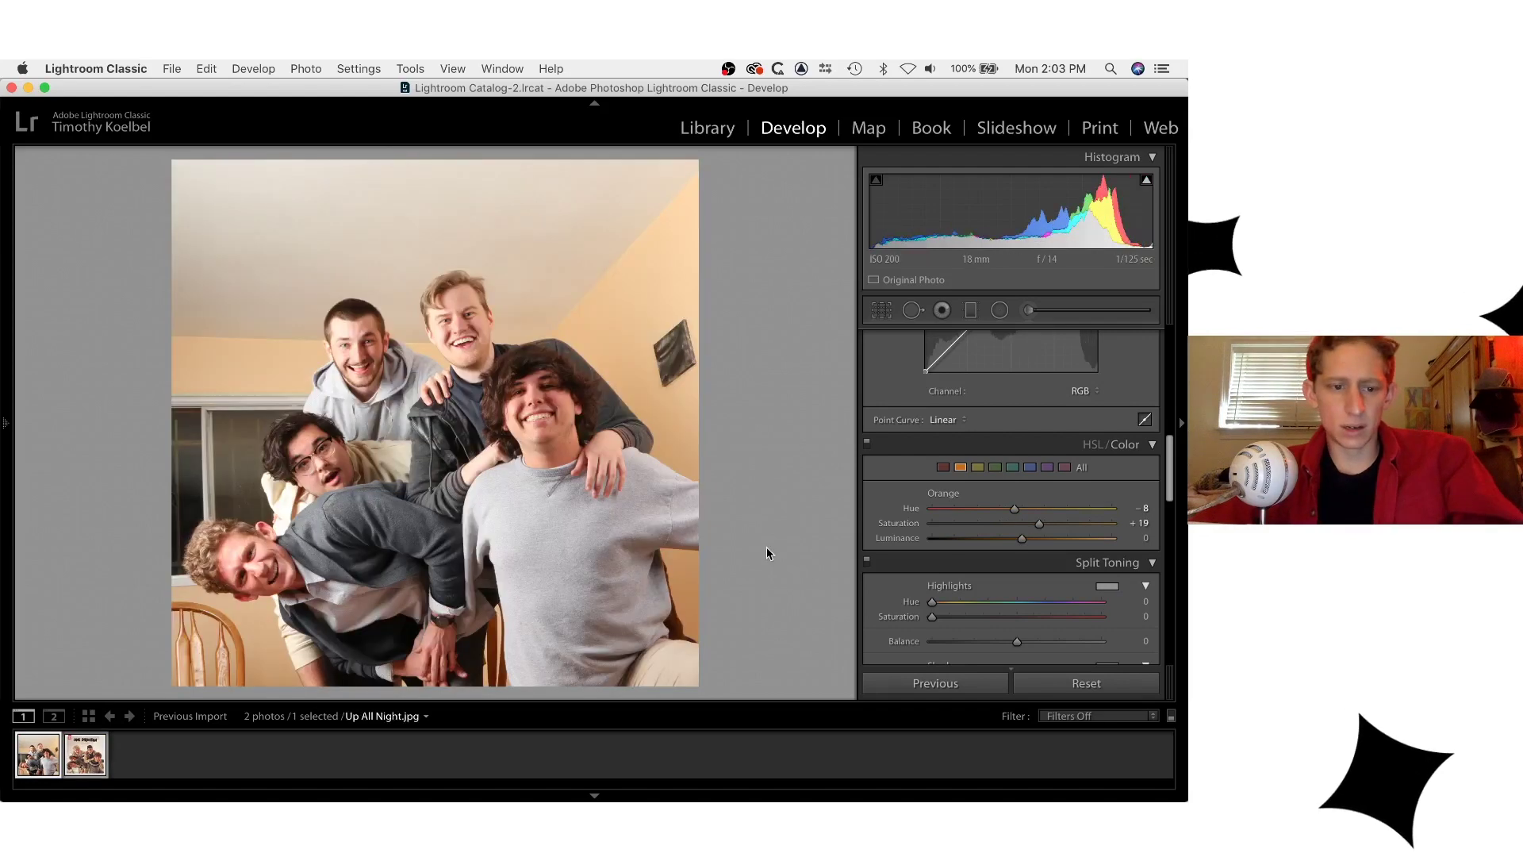
Compare the adjusted group photo with the album cover and examine the lowest man's face on the cover up close.
key("Left")
key("Right")
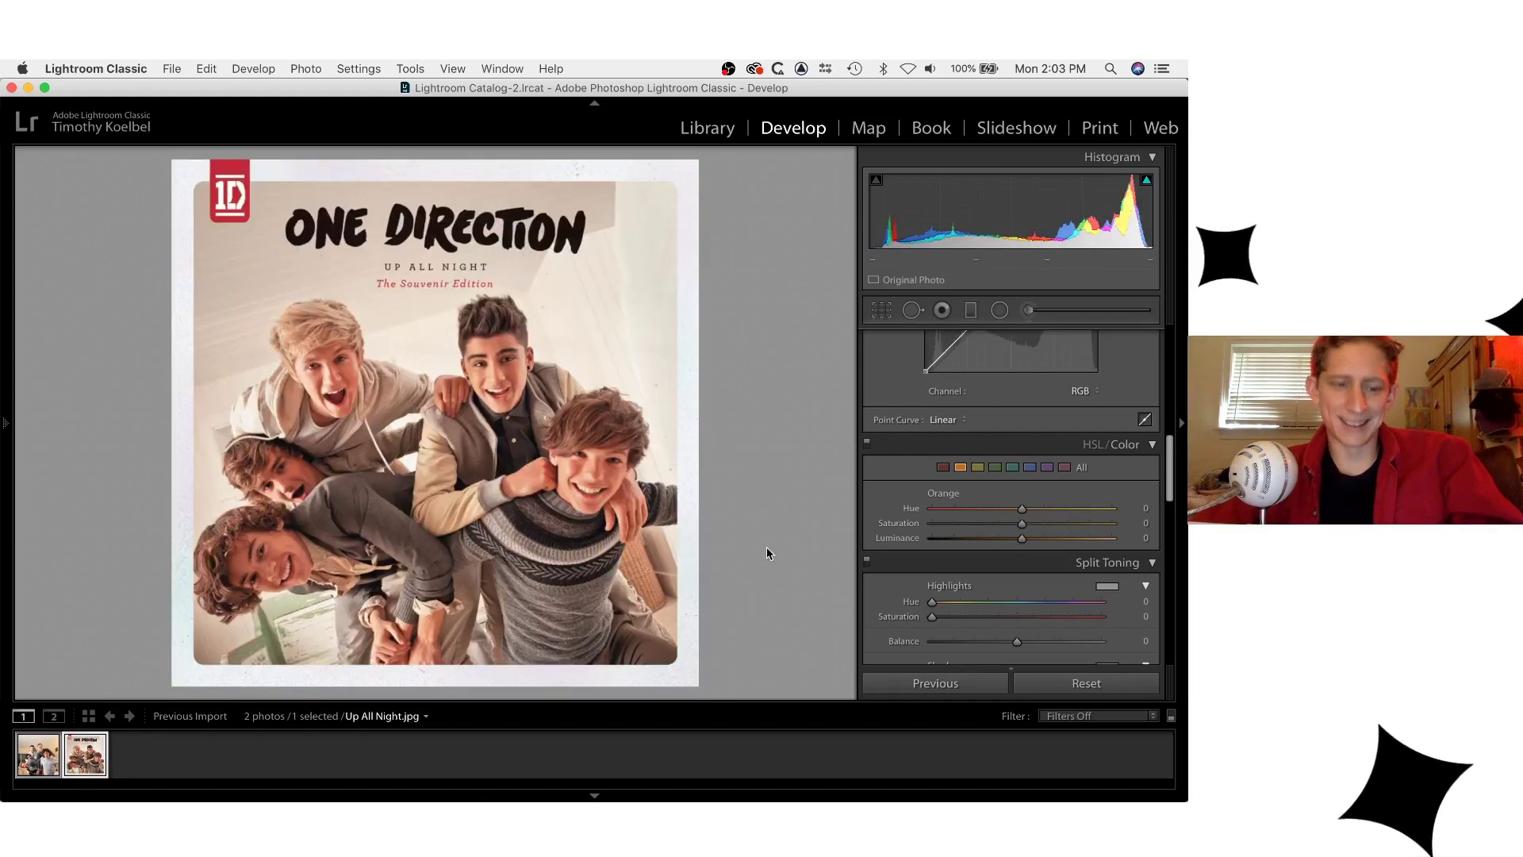
key("Left")
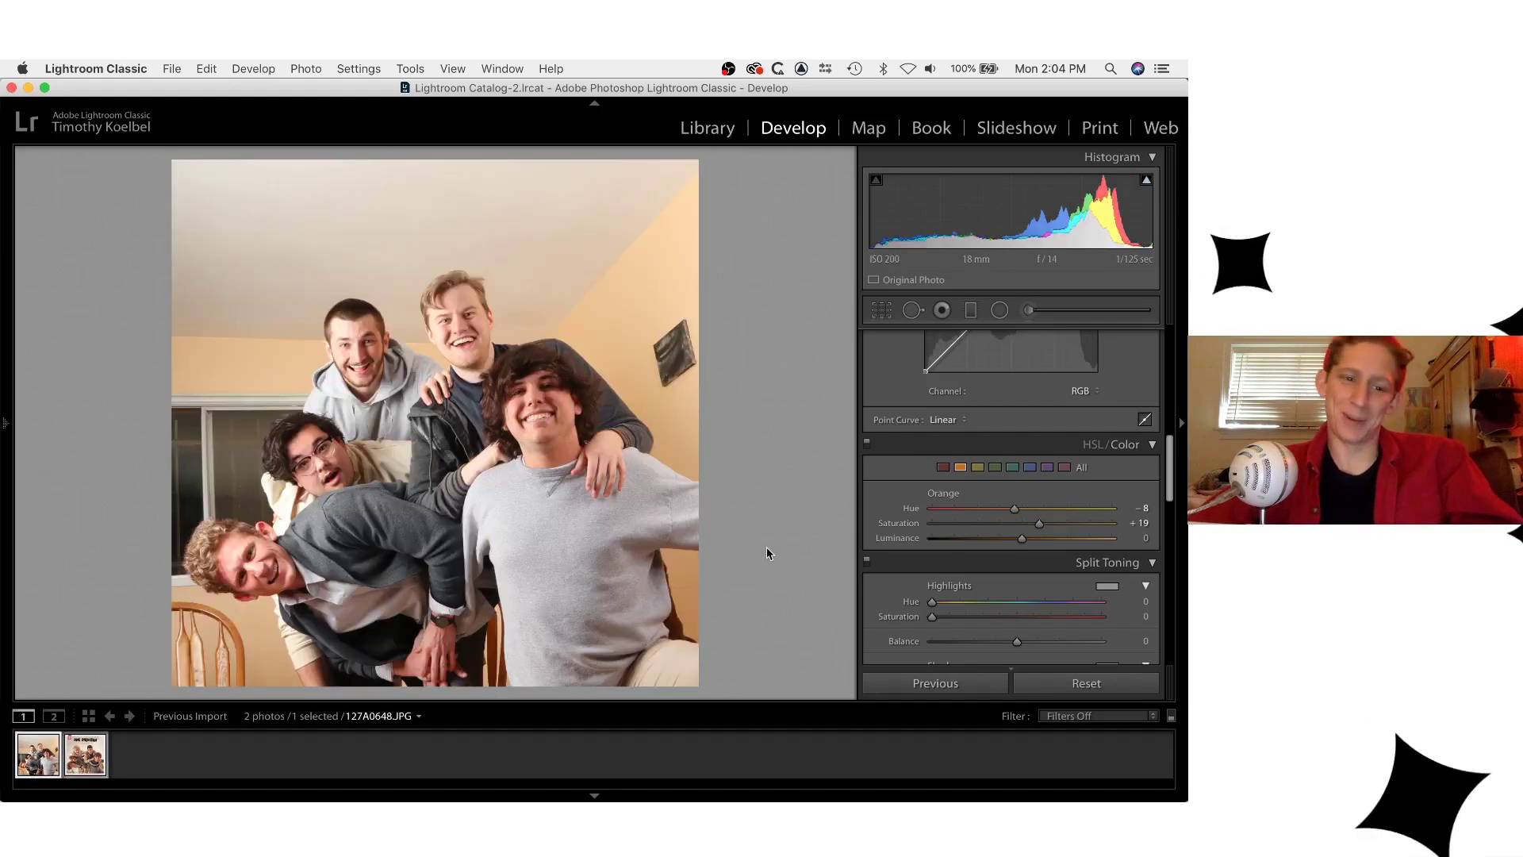
key("Right")
key("Left")
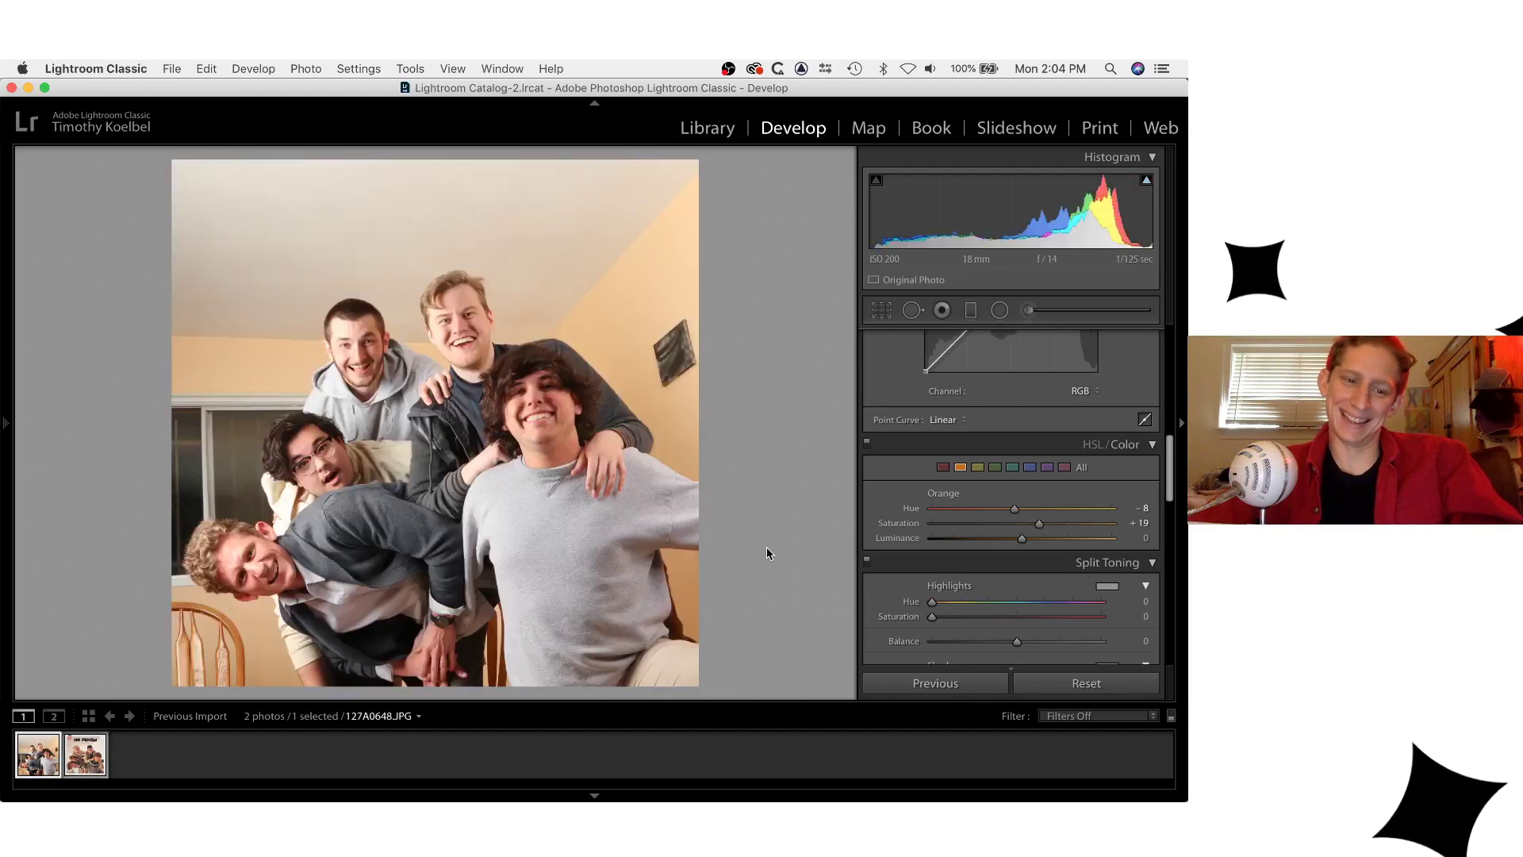
key("Right")
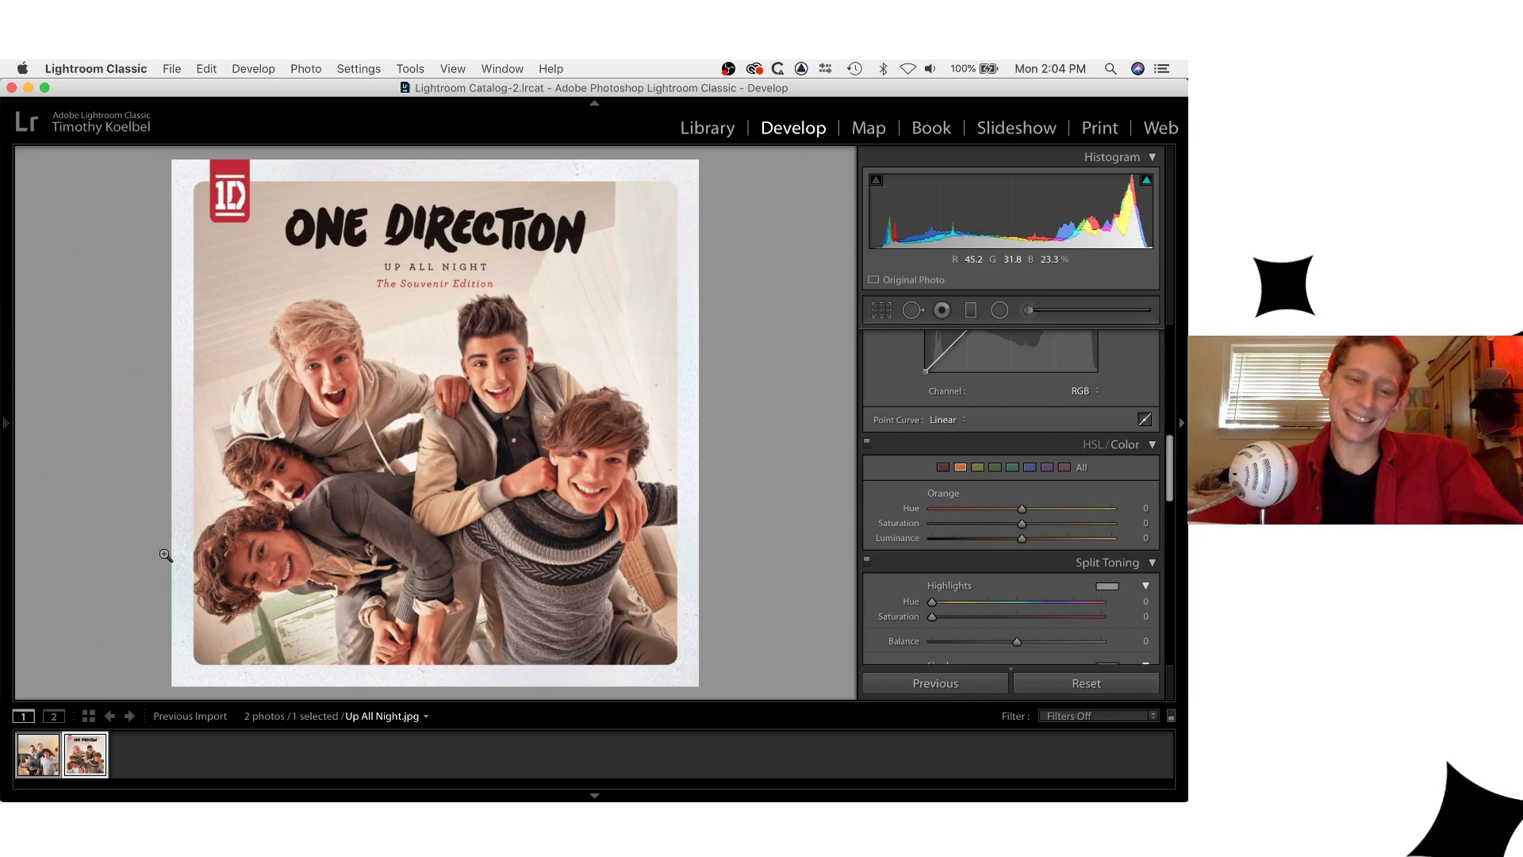
left_click(266, 568)
left_click_drag(261, 561, 361, 482)
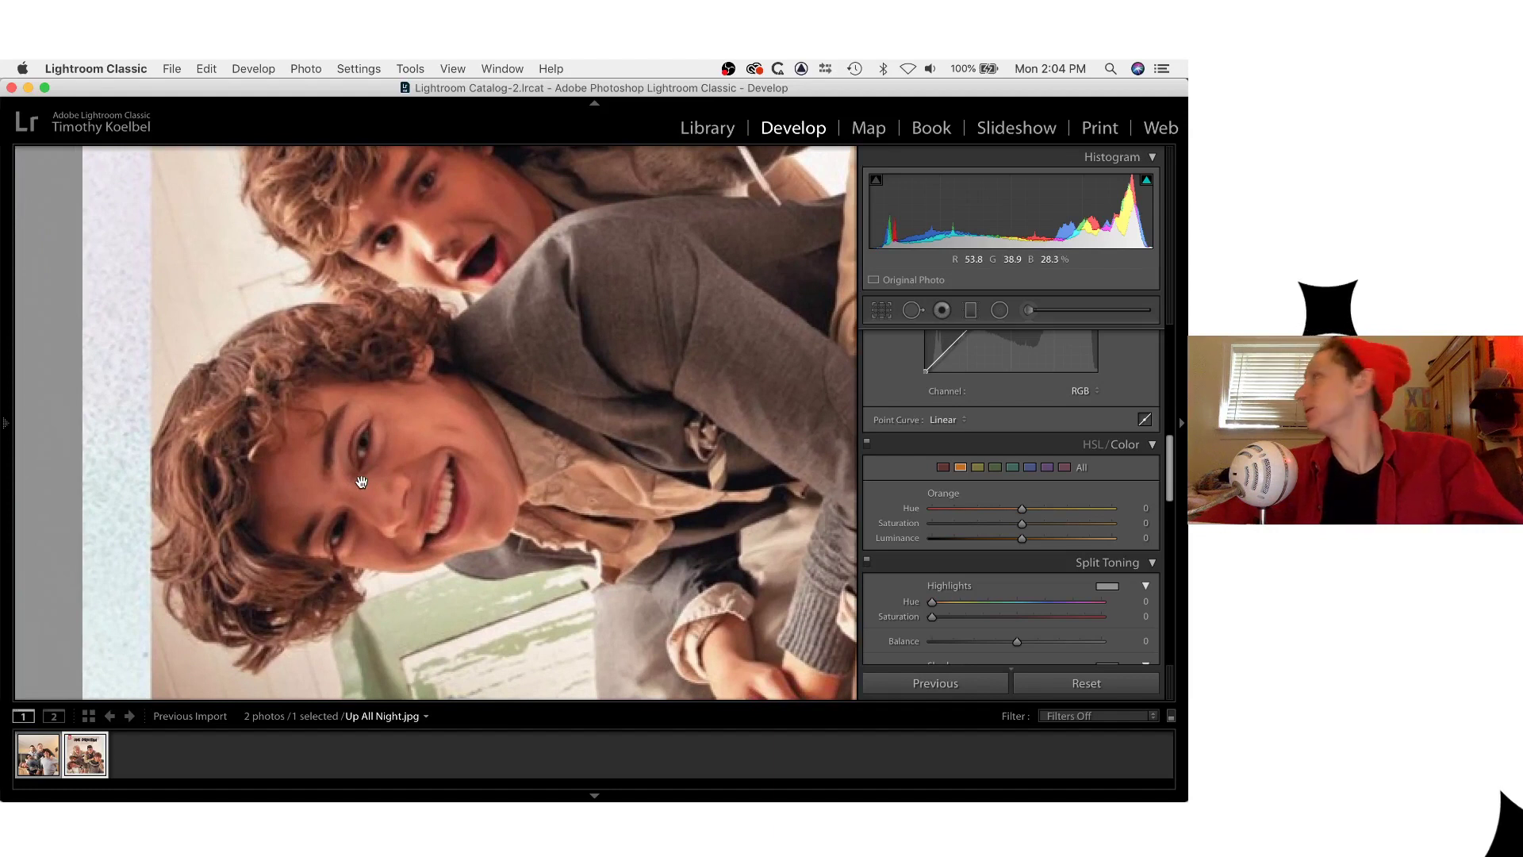
left_click(420, 492)
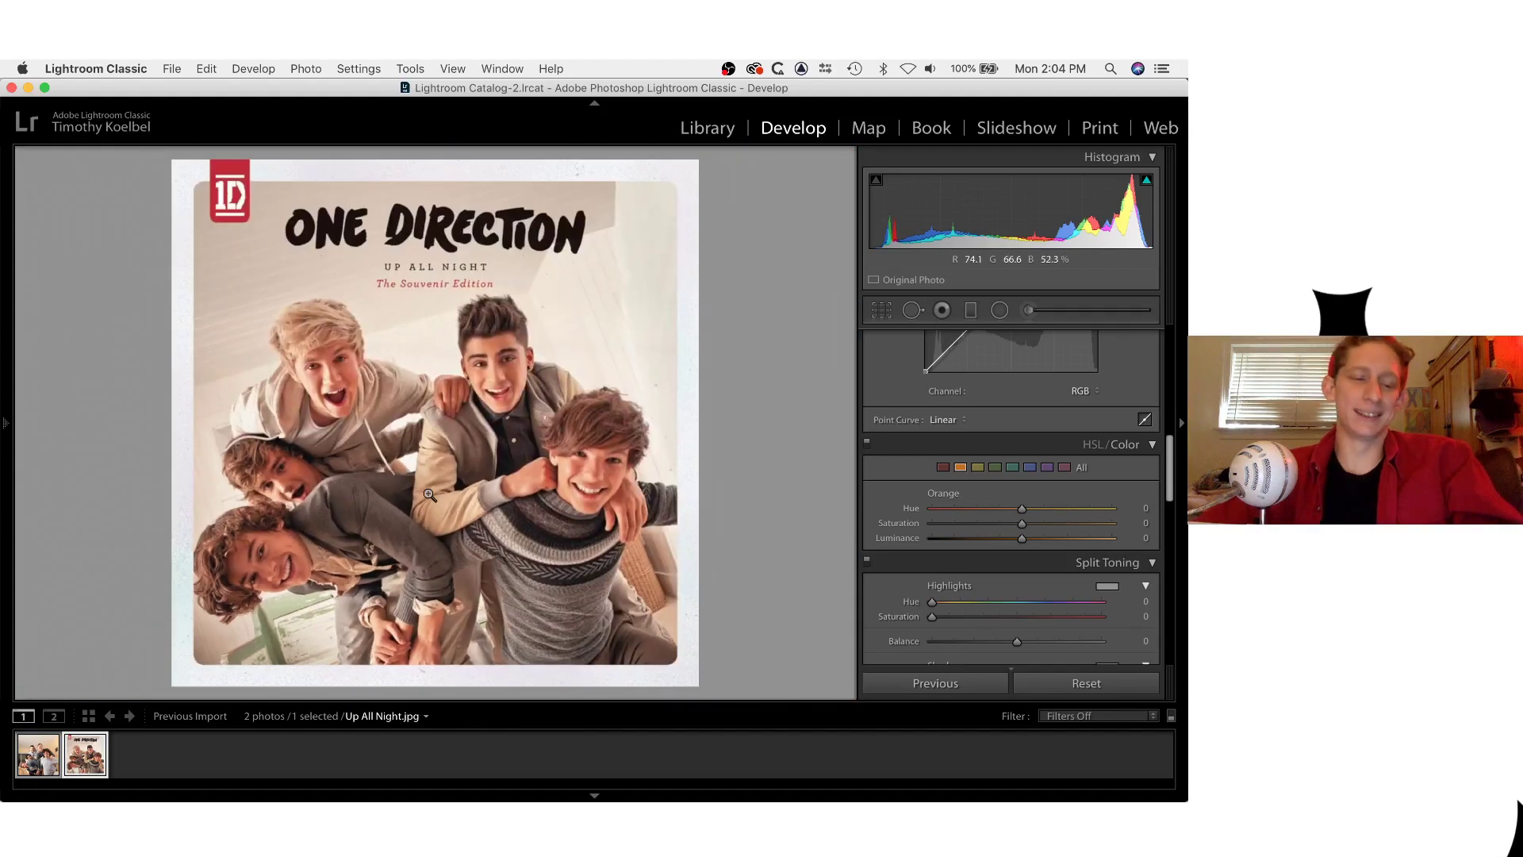
Retouch the lowest man's face in the group photo using the Clone spot brush at size 50, feather 100 and opacity 74.
key("Left")
left_click(222, 588)
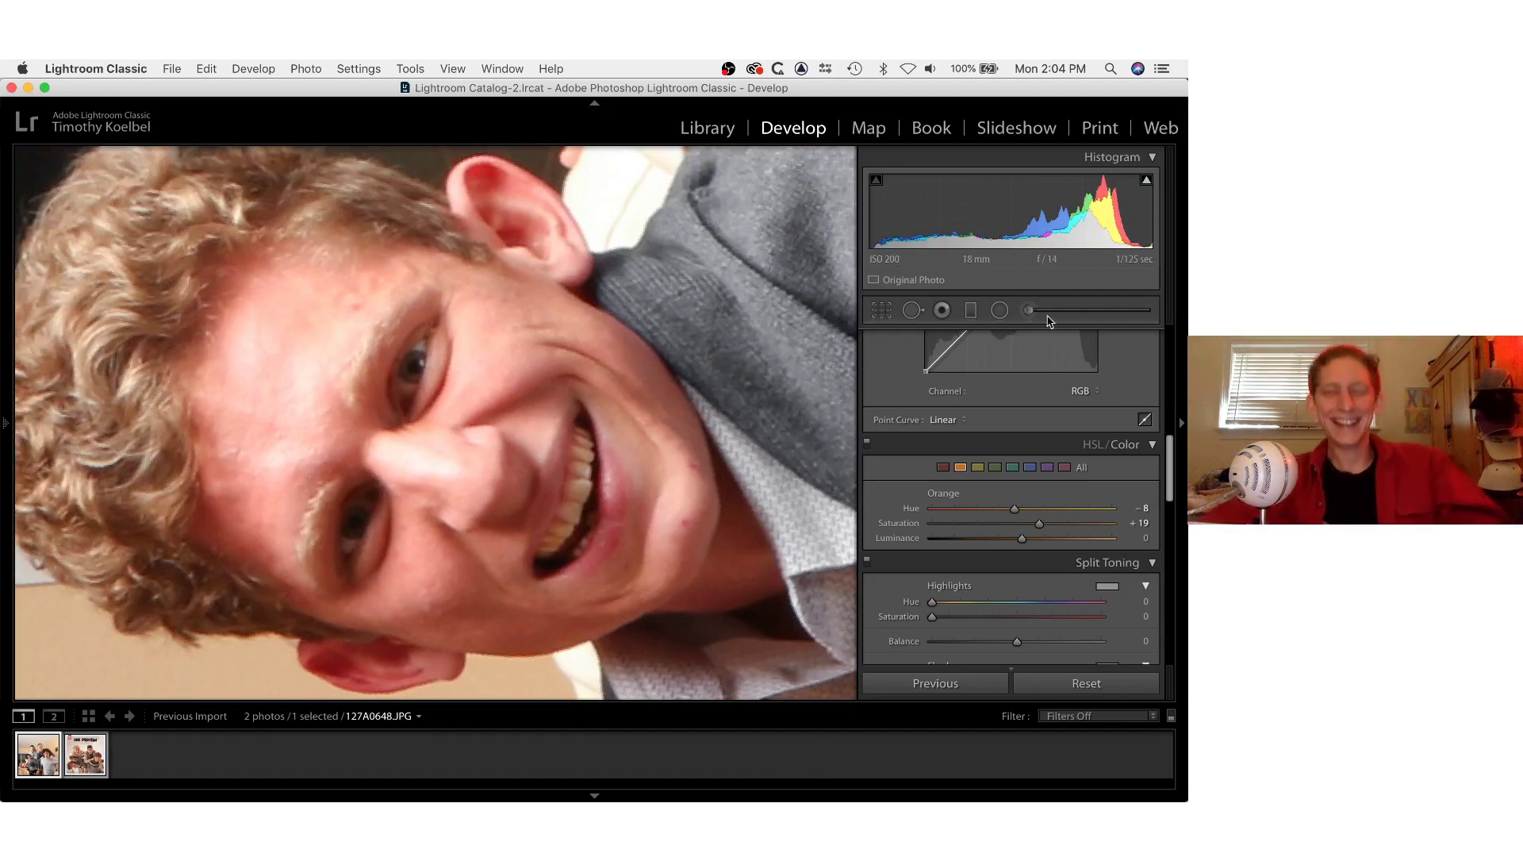
left_click(912, 309)
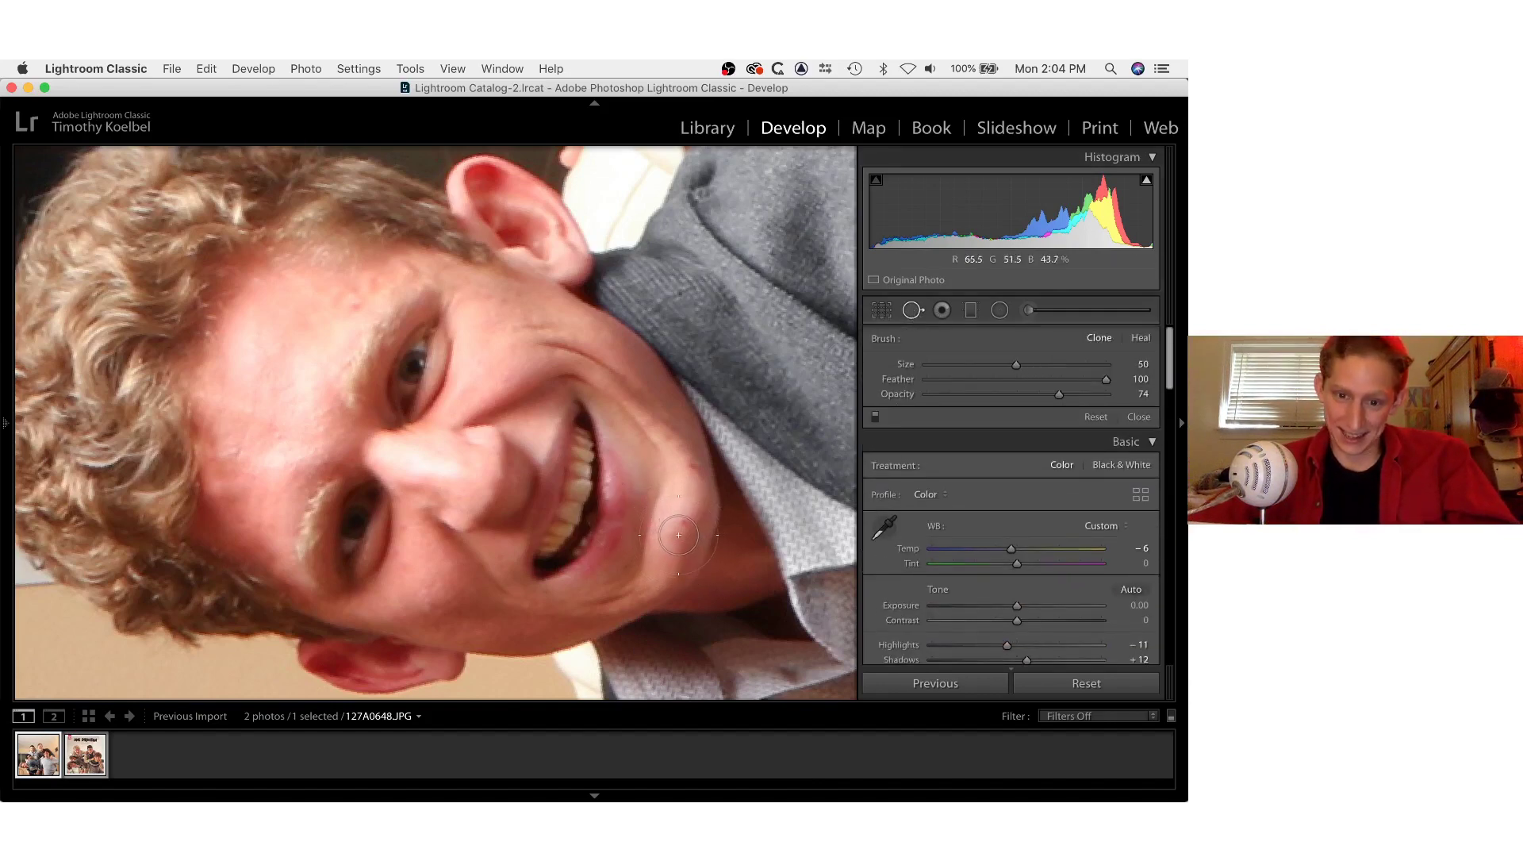
key("q")
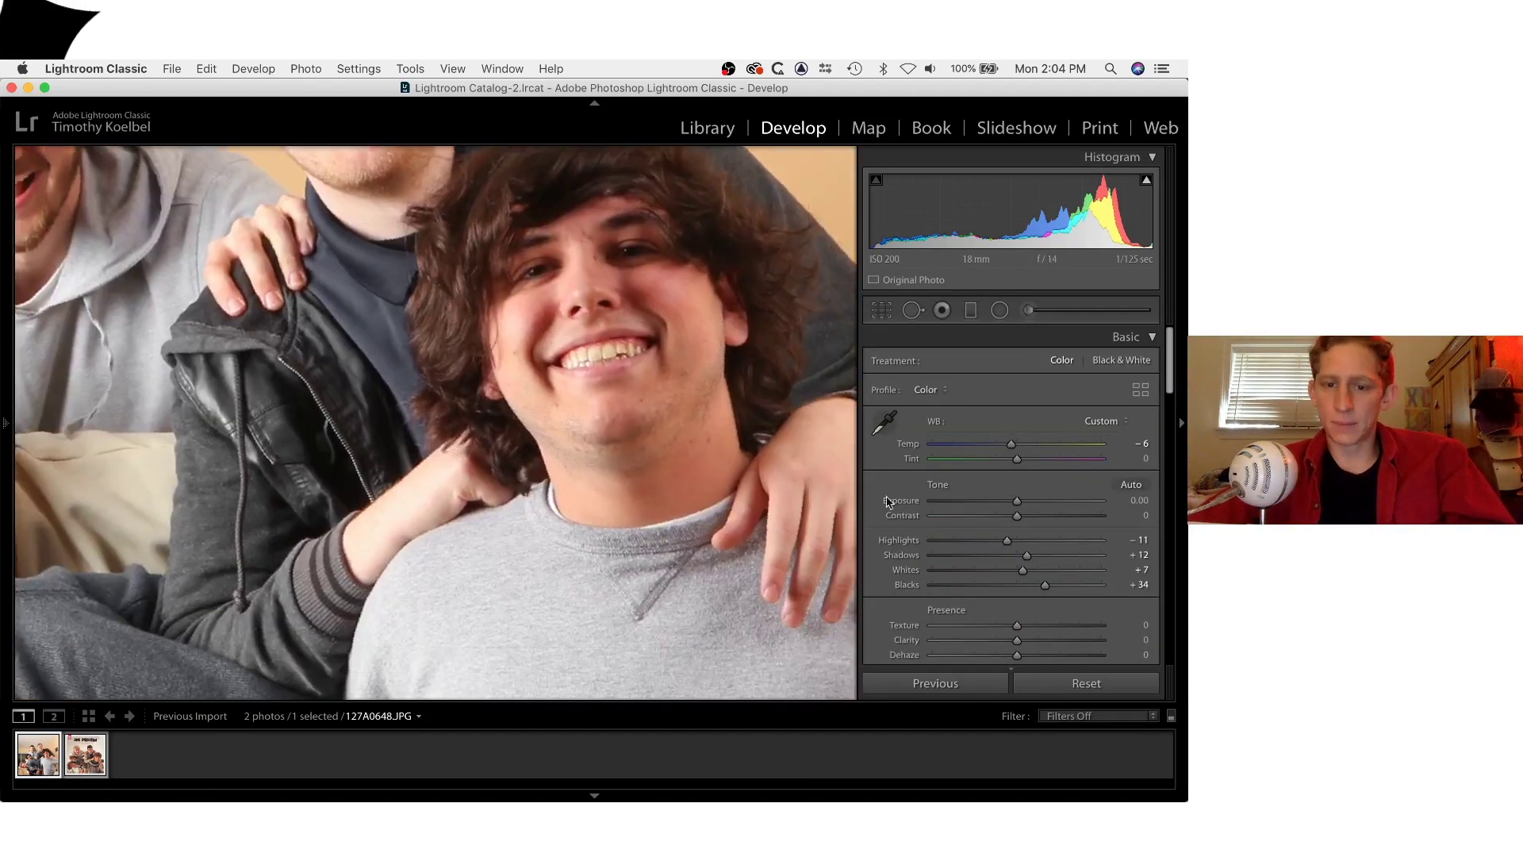
Set the group photo's Clarity to +11, Contrast to -8, Highlights to -59 and Shadows to +51.
scroll(1020, 486, "down", 10)
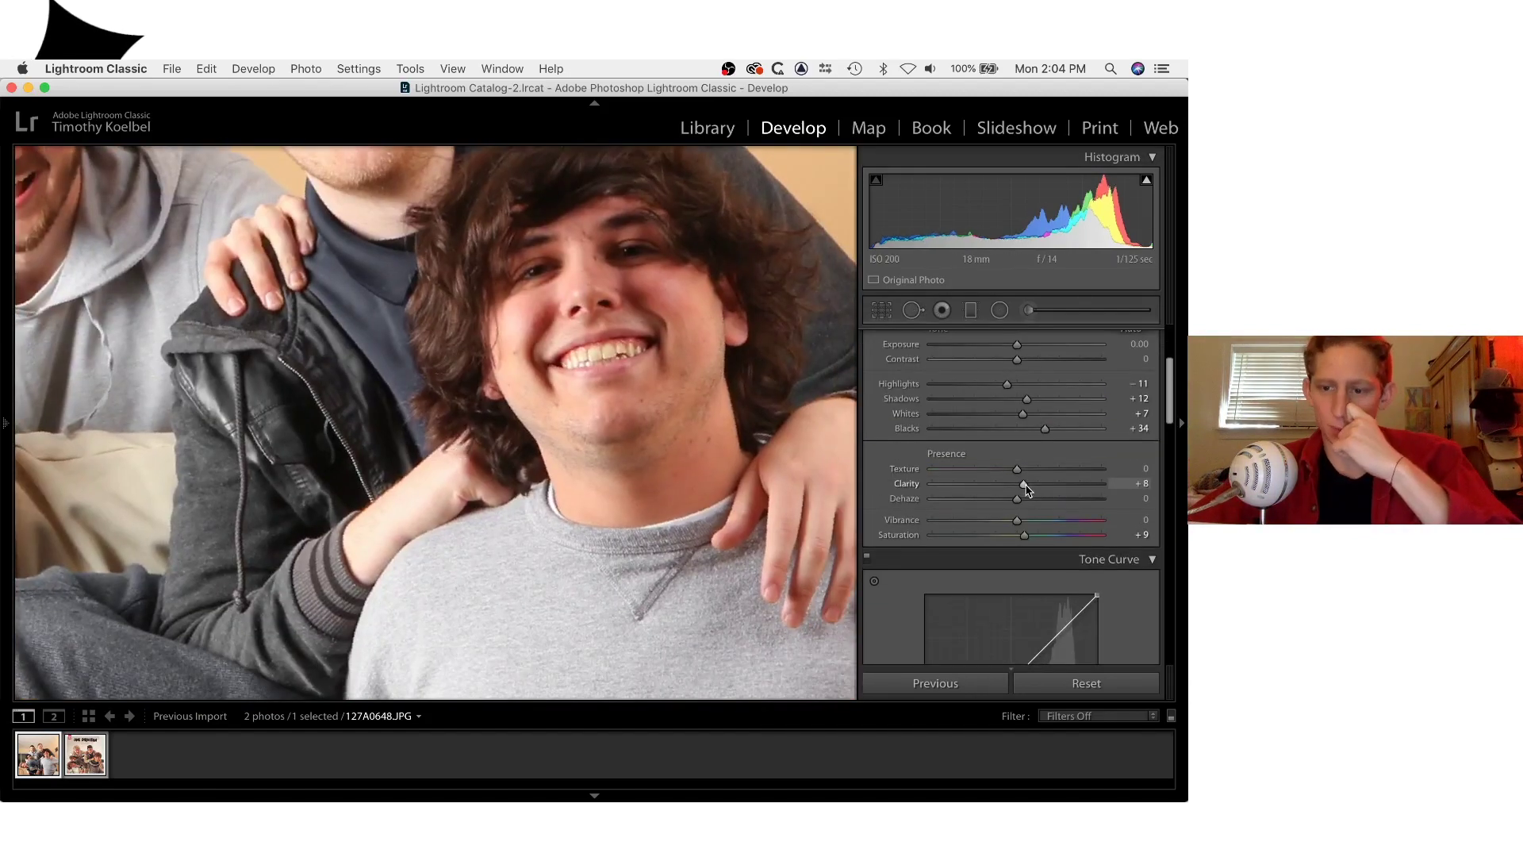
scroll(886, 603, "up", 3)
key("z")
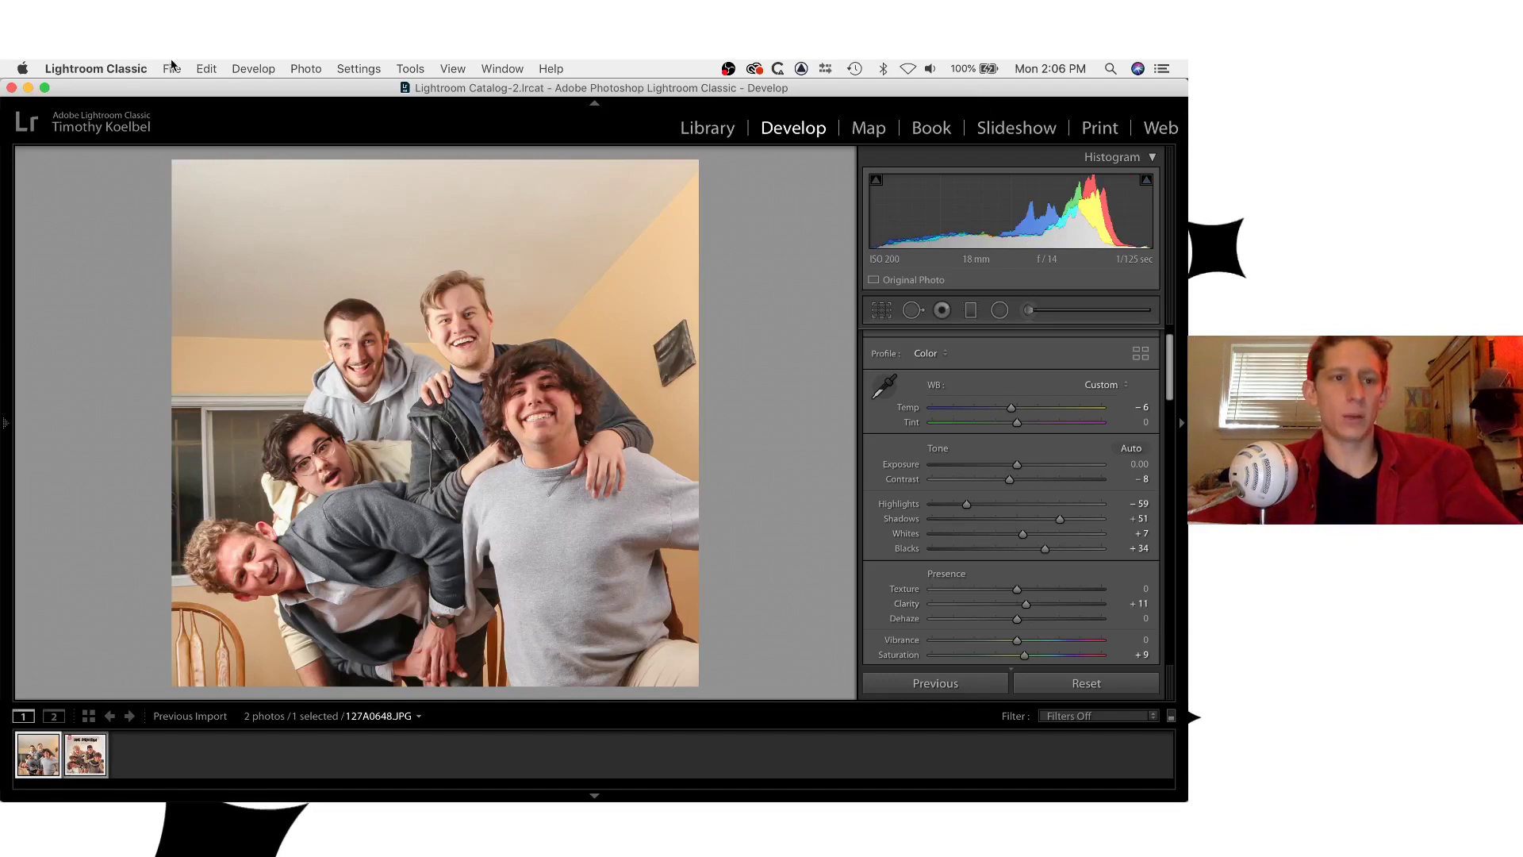
Take the edited photo into Photoshop with the album cover layered above it, and compare them by toggling the Up All Night layer's visibility.
left_click(171, 68)
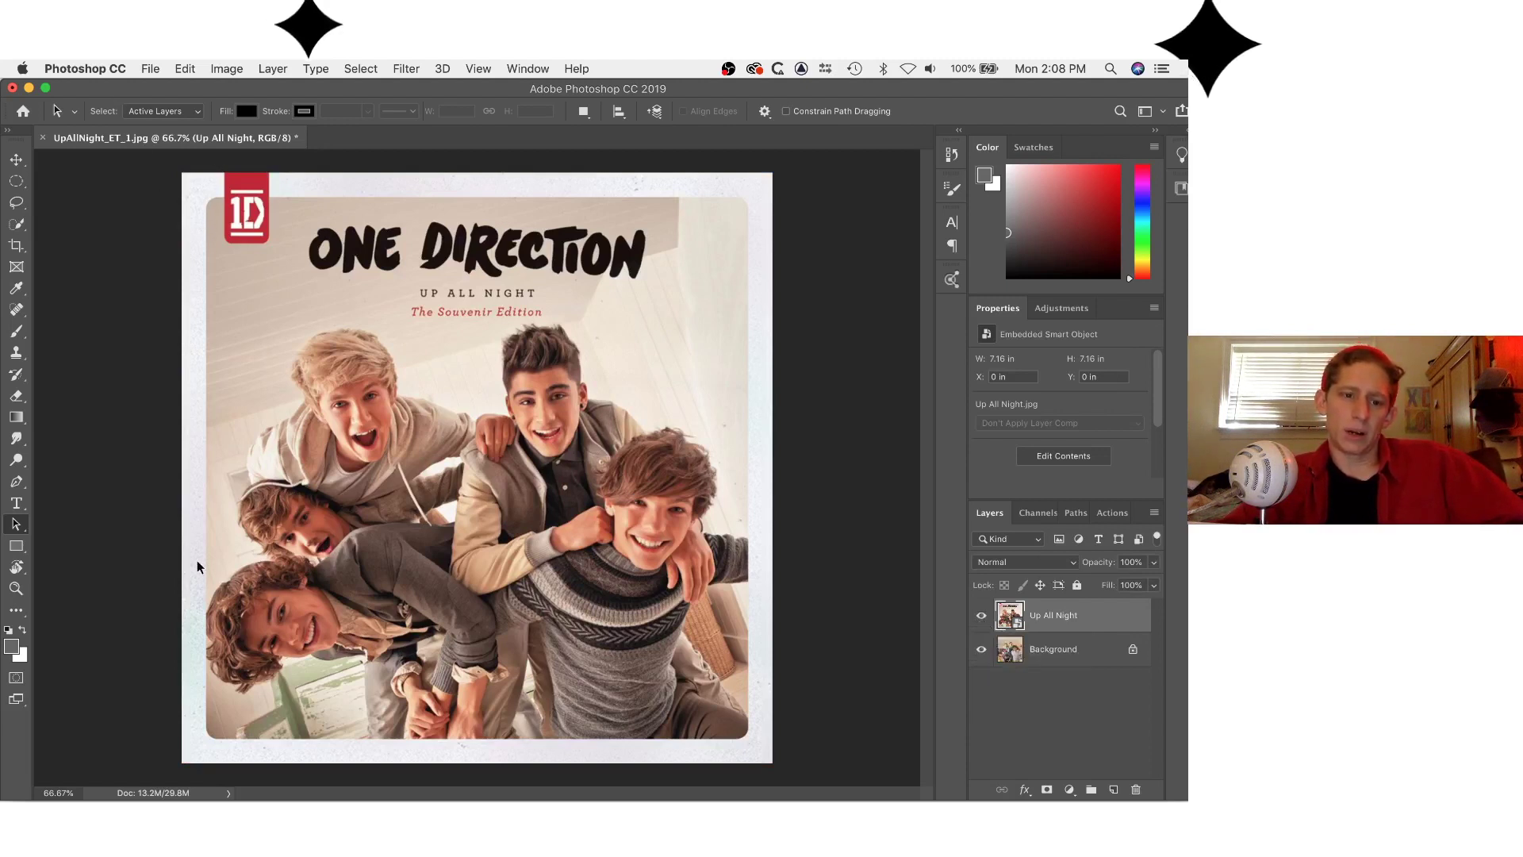
left_click(982, 616)
left_click(982, 616)
left_click(982, 617)
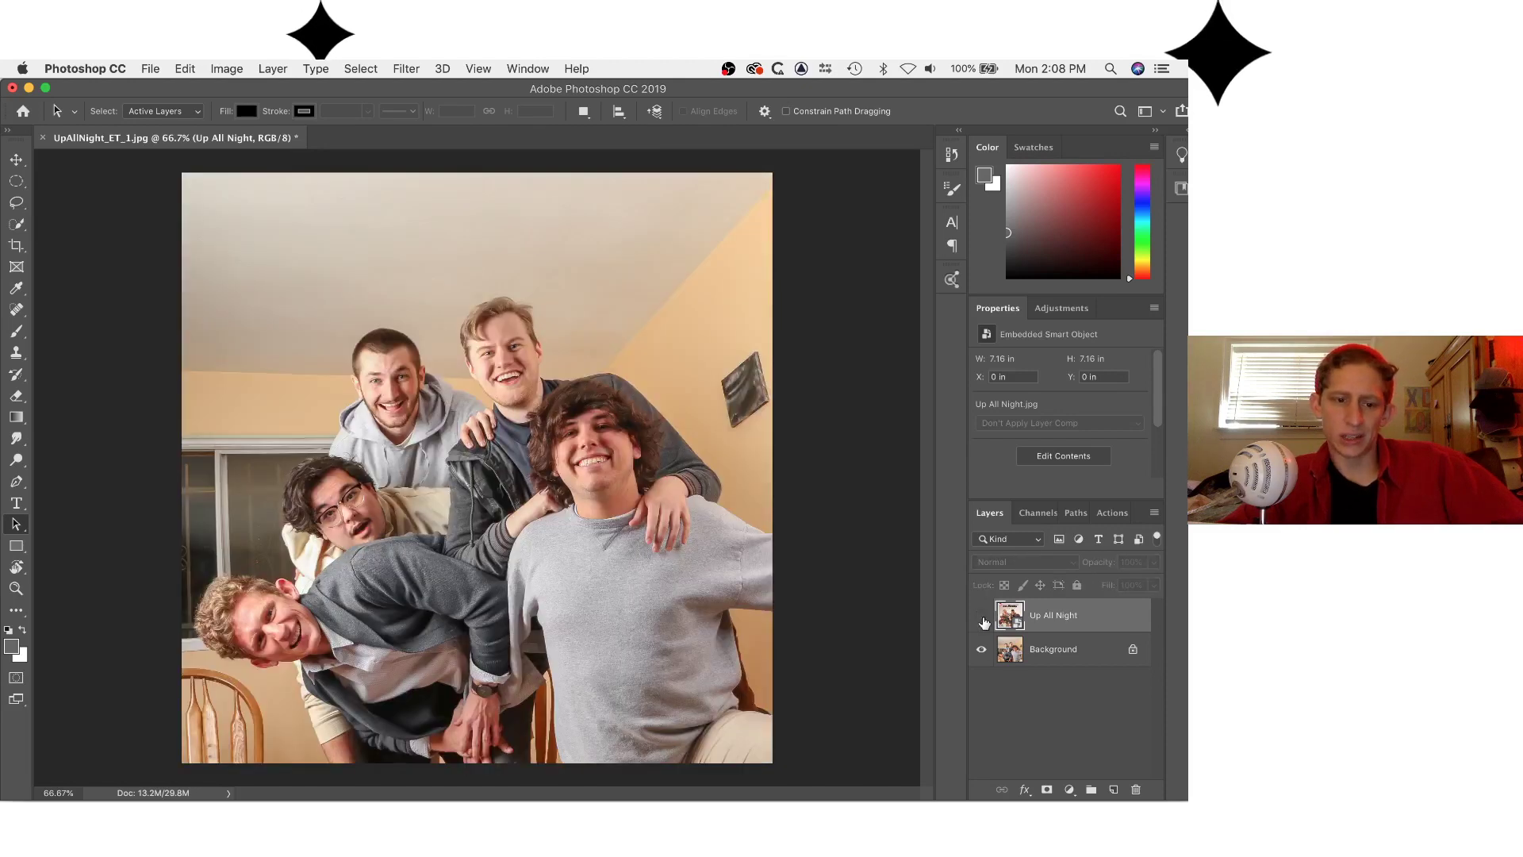
left_click(981, 617)
left_click(982, 617)
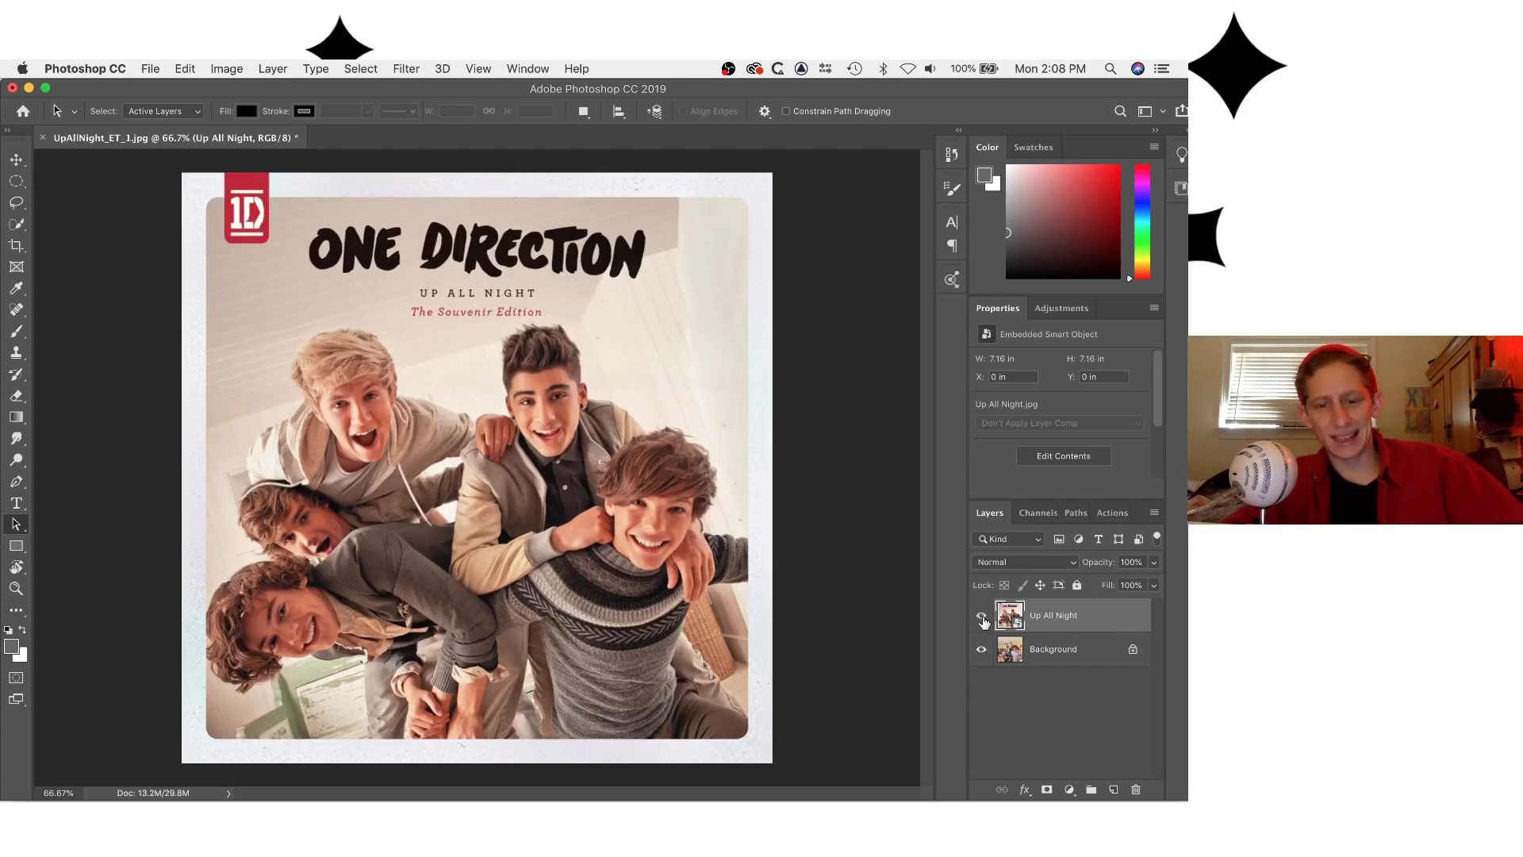
left_click(982, 618)
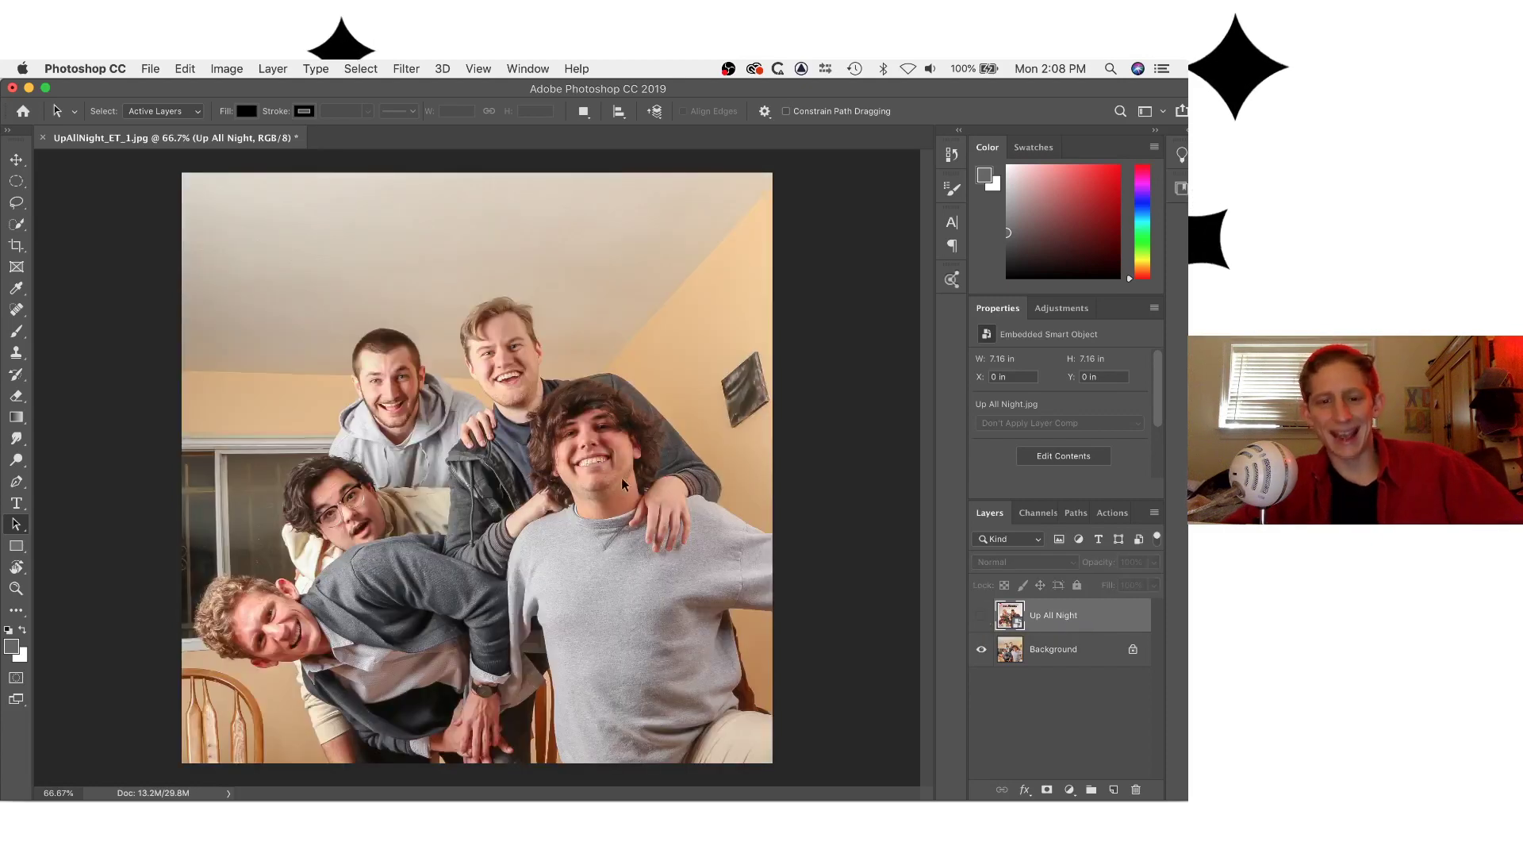
left_click(981, 617)
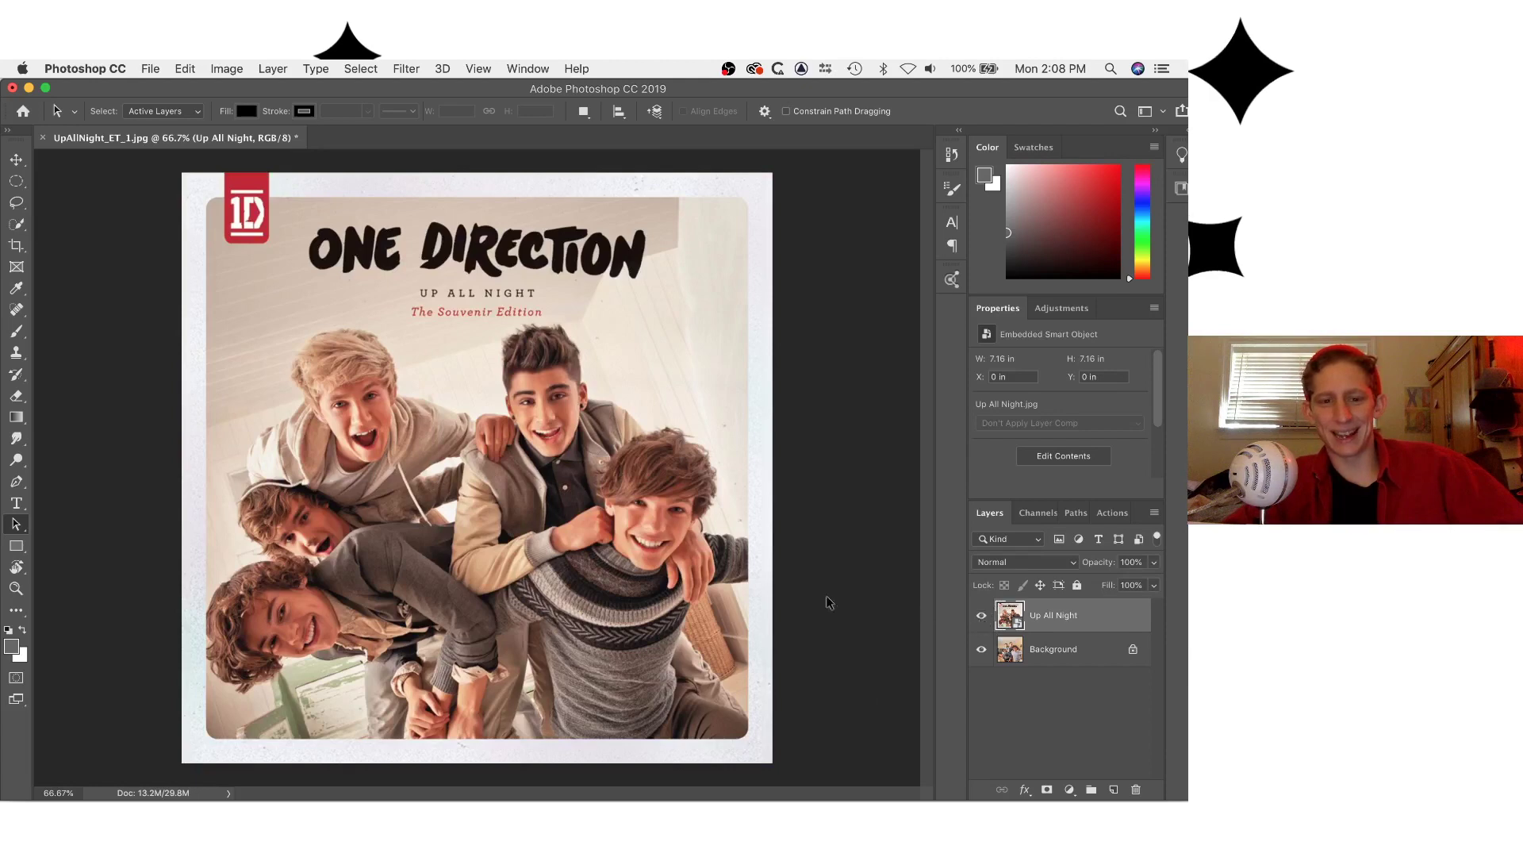
left_click(982, 618)
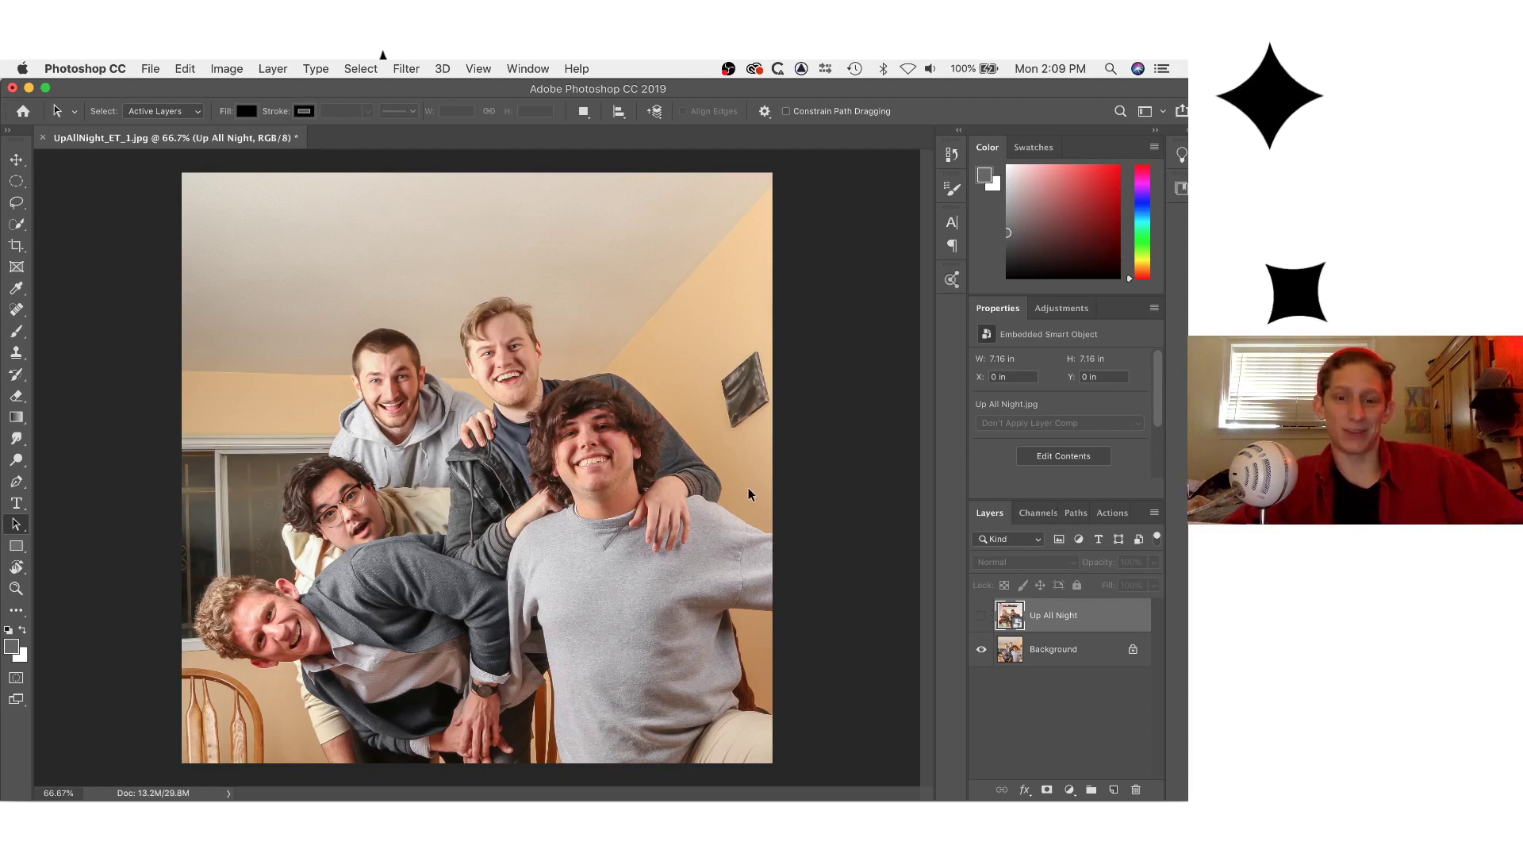
scroll(748, 489, "up", 3)
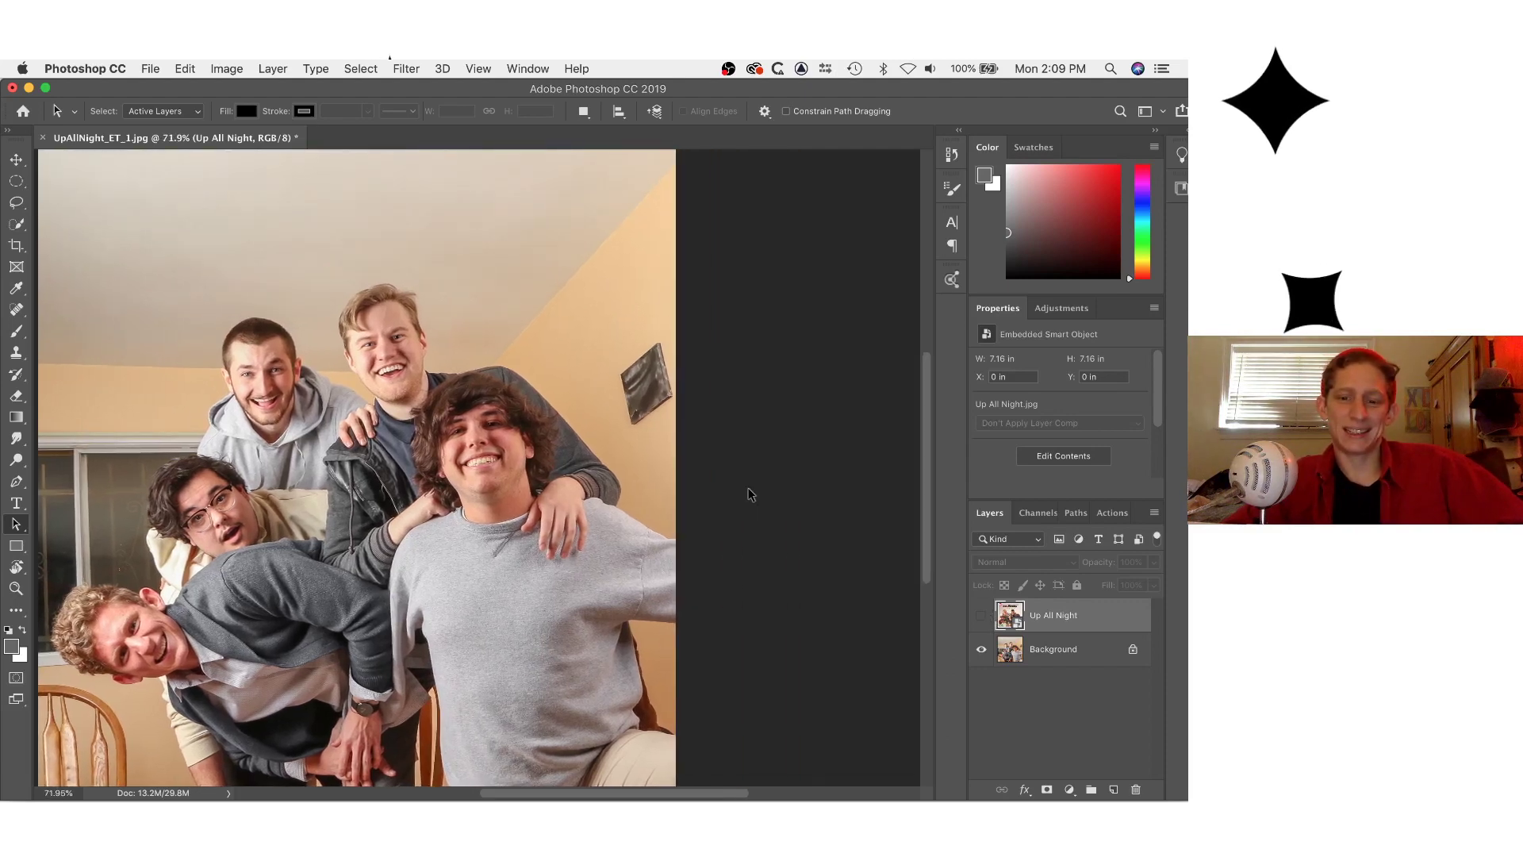
left_click(979, 614)
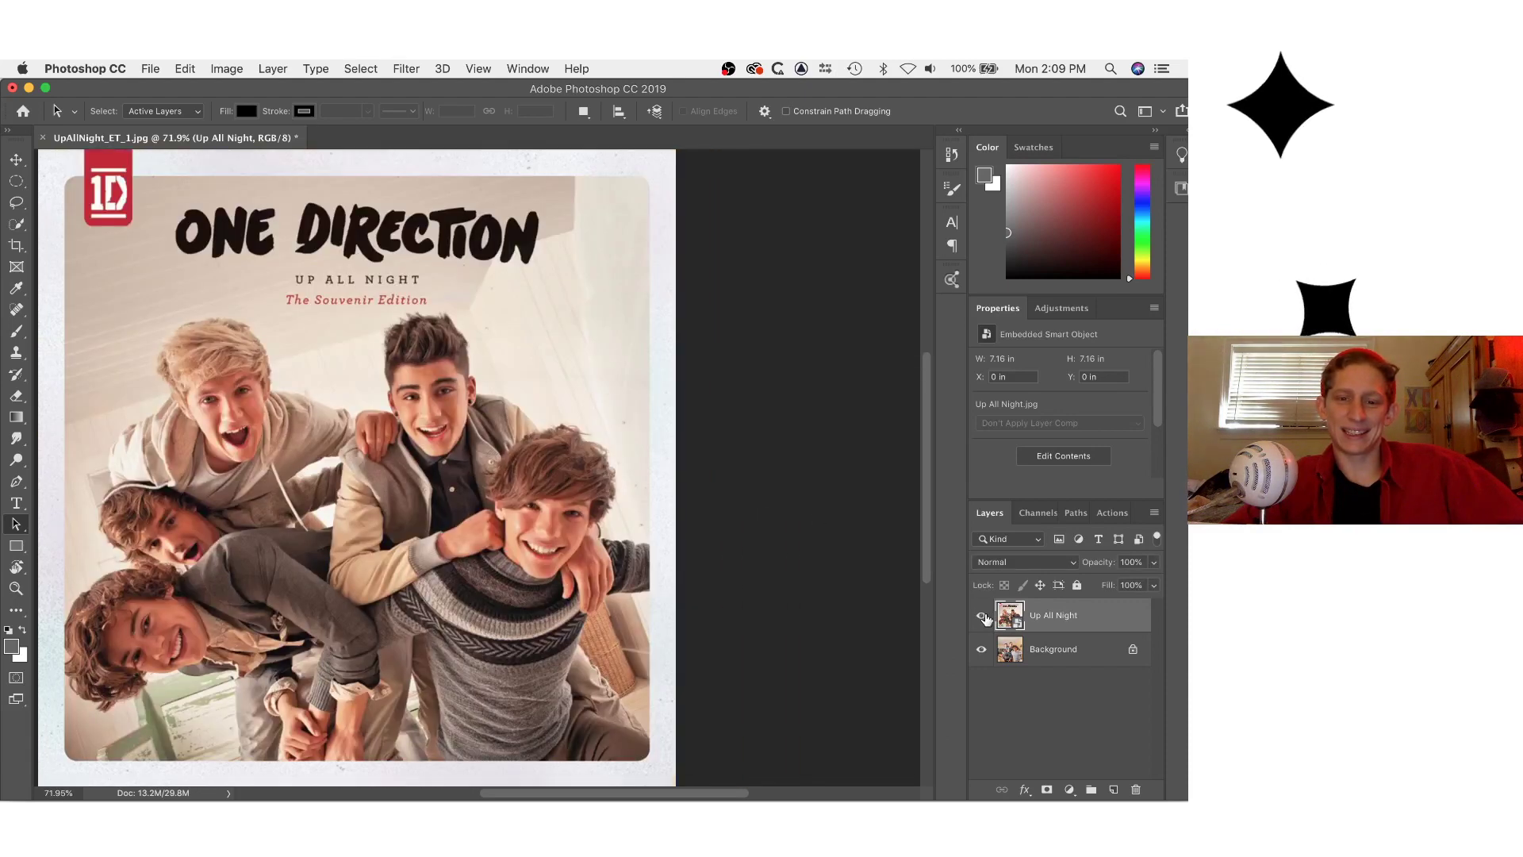
left_click(982, 615)
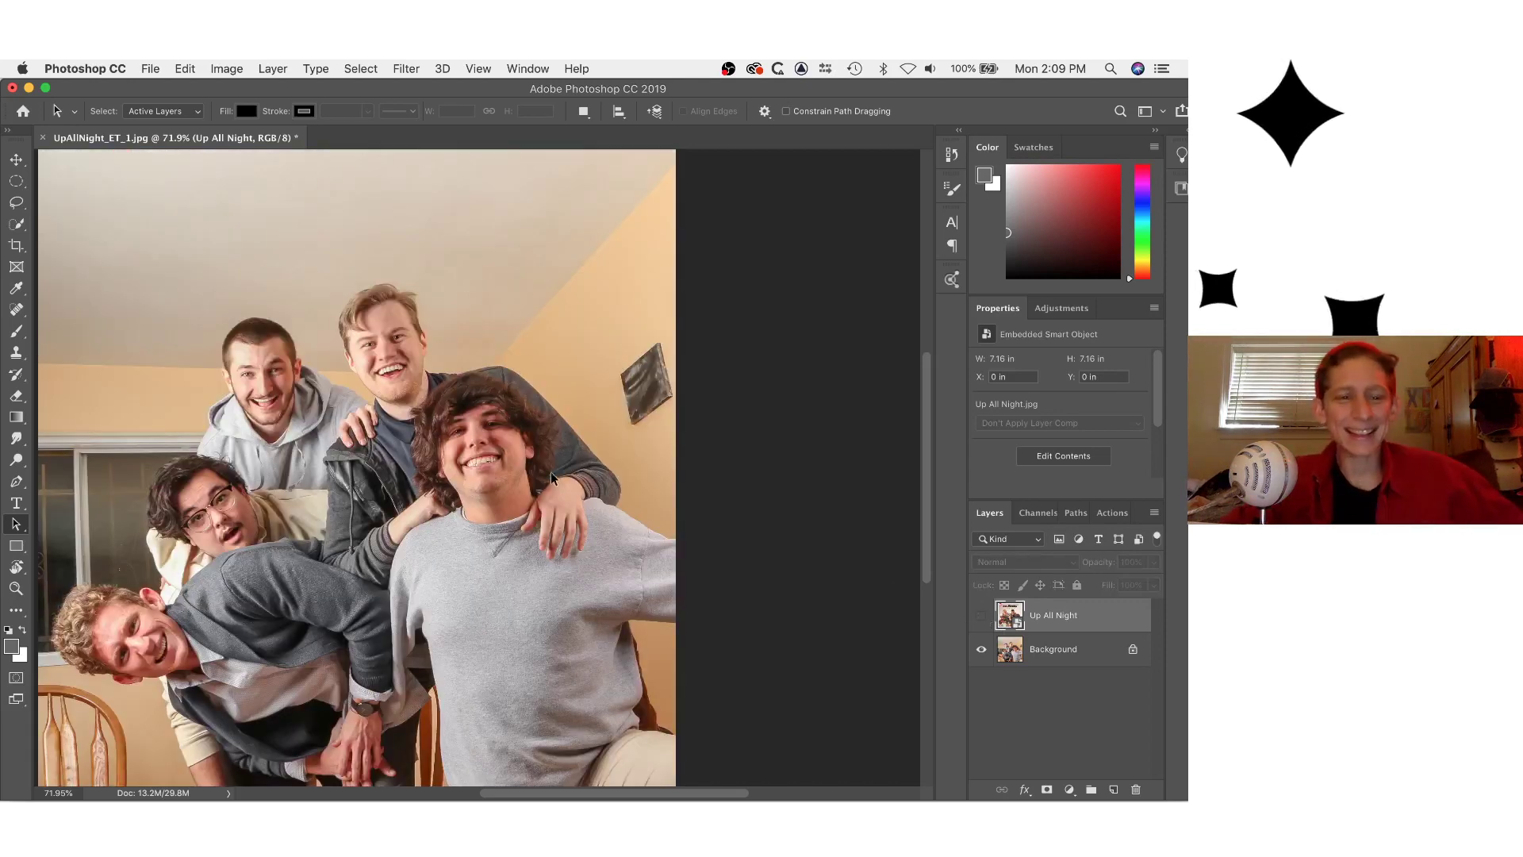
scroll(552, 459, "left", 3)
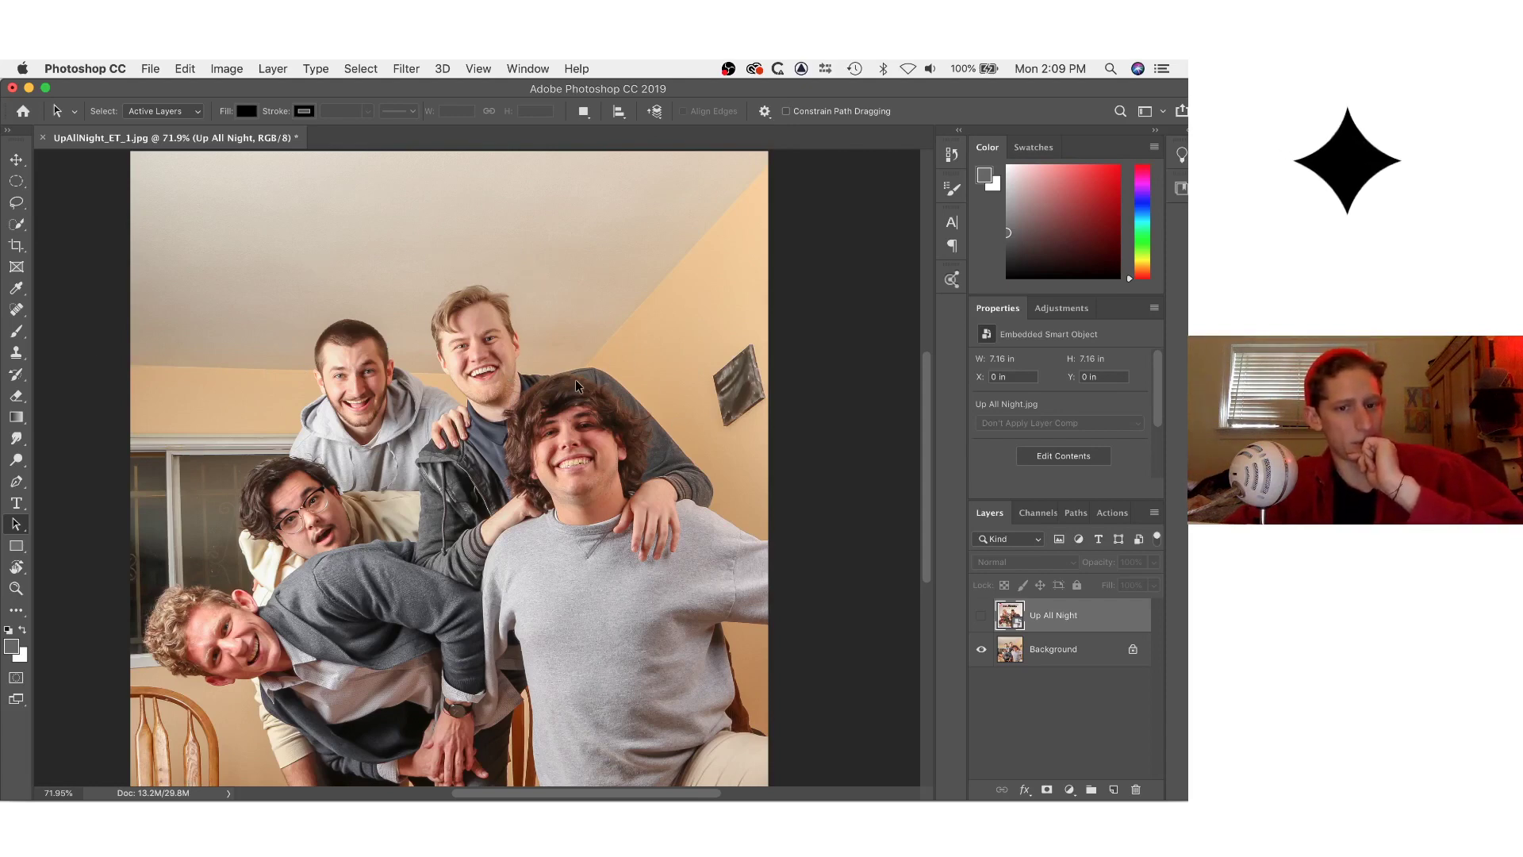
Duplicate the Background layer holding the group photo.
left_click(1041, 644)
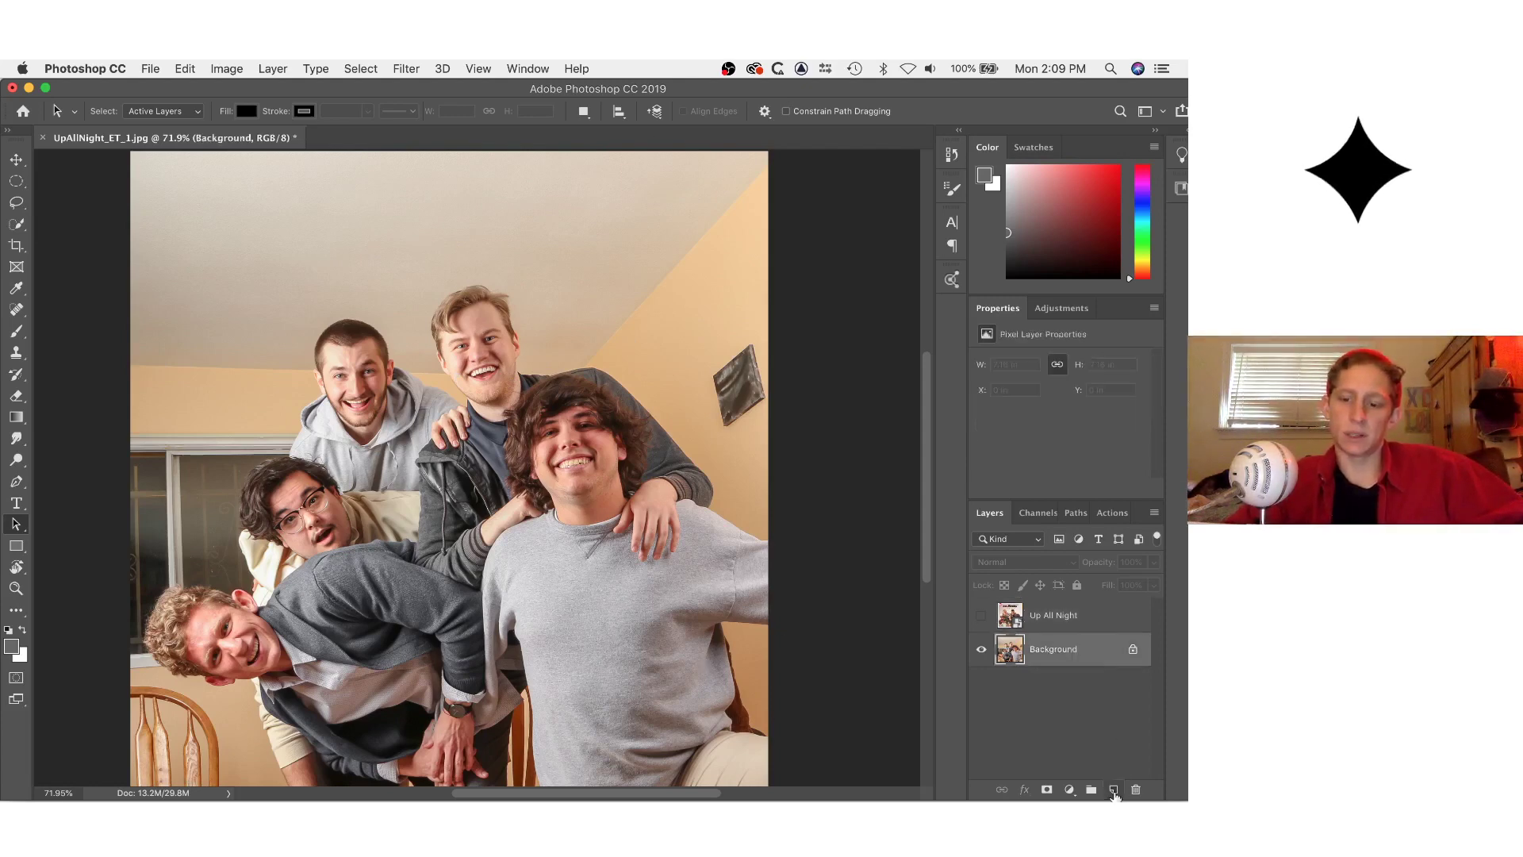
right_click(1043, 651)
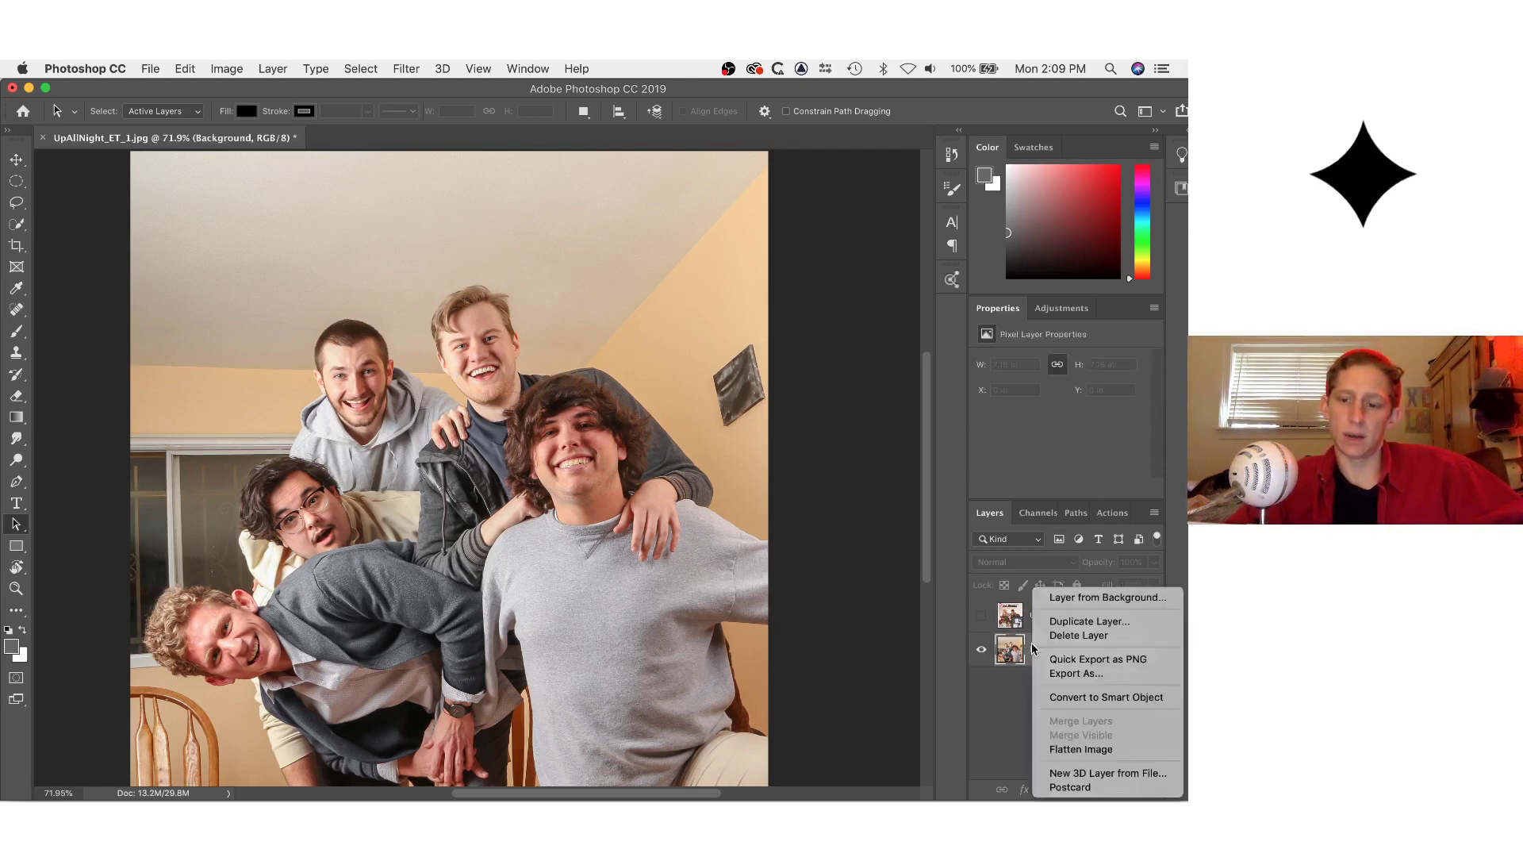
left_click(1037, 622)
key("Return")
Select the five men on the Background copy layer and inspect the hair edges in Select and Mask using the Overlay view.
key("w")
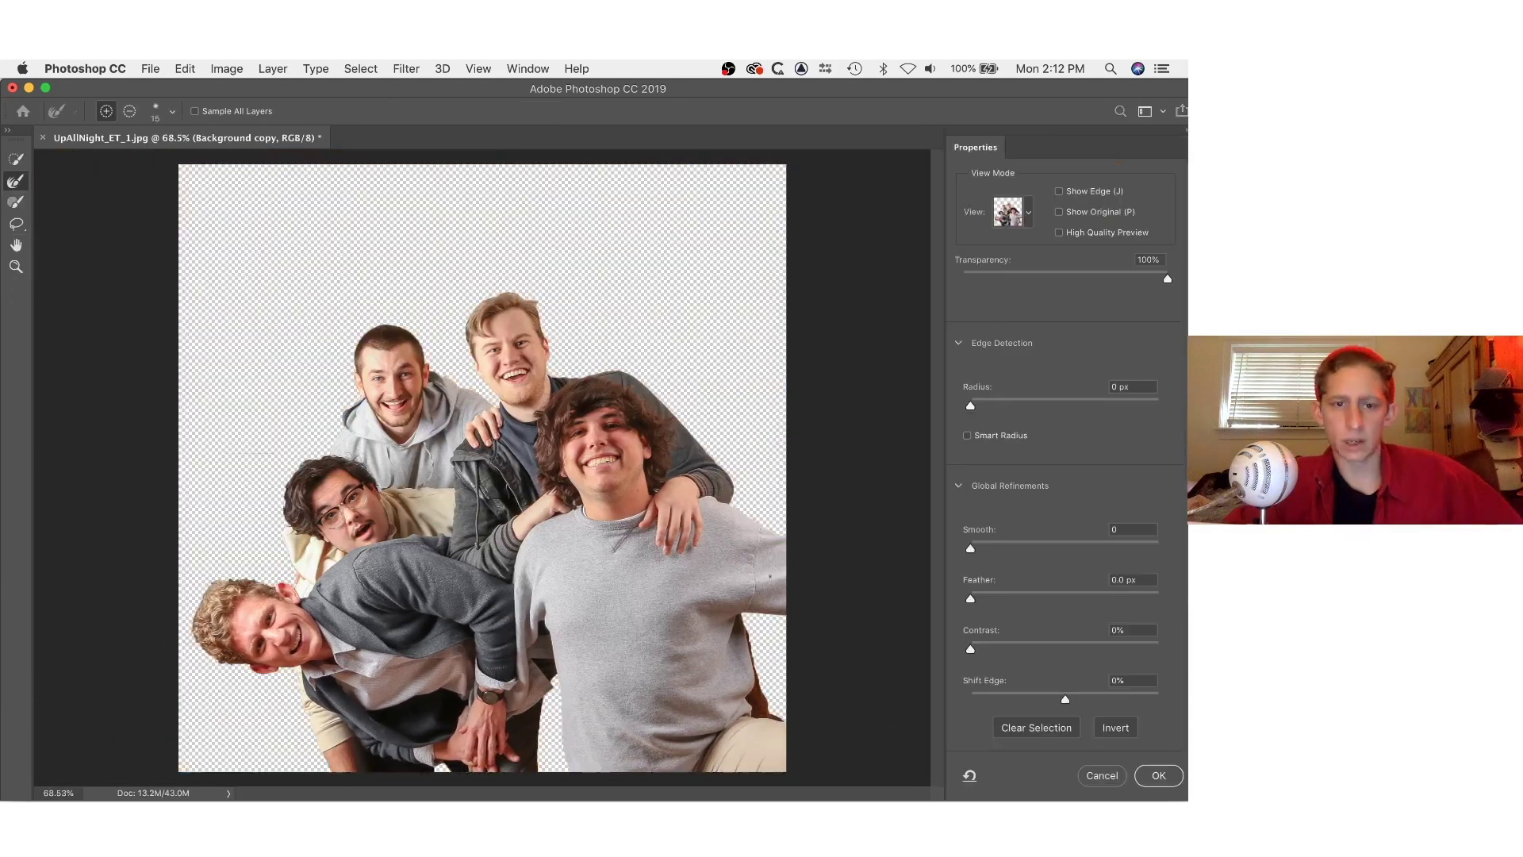
left_click(1028, 211)
left_click(1001, 315)
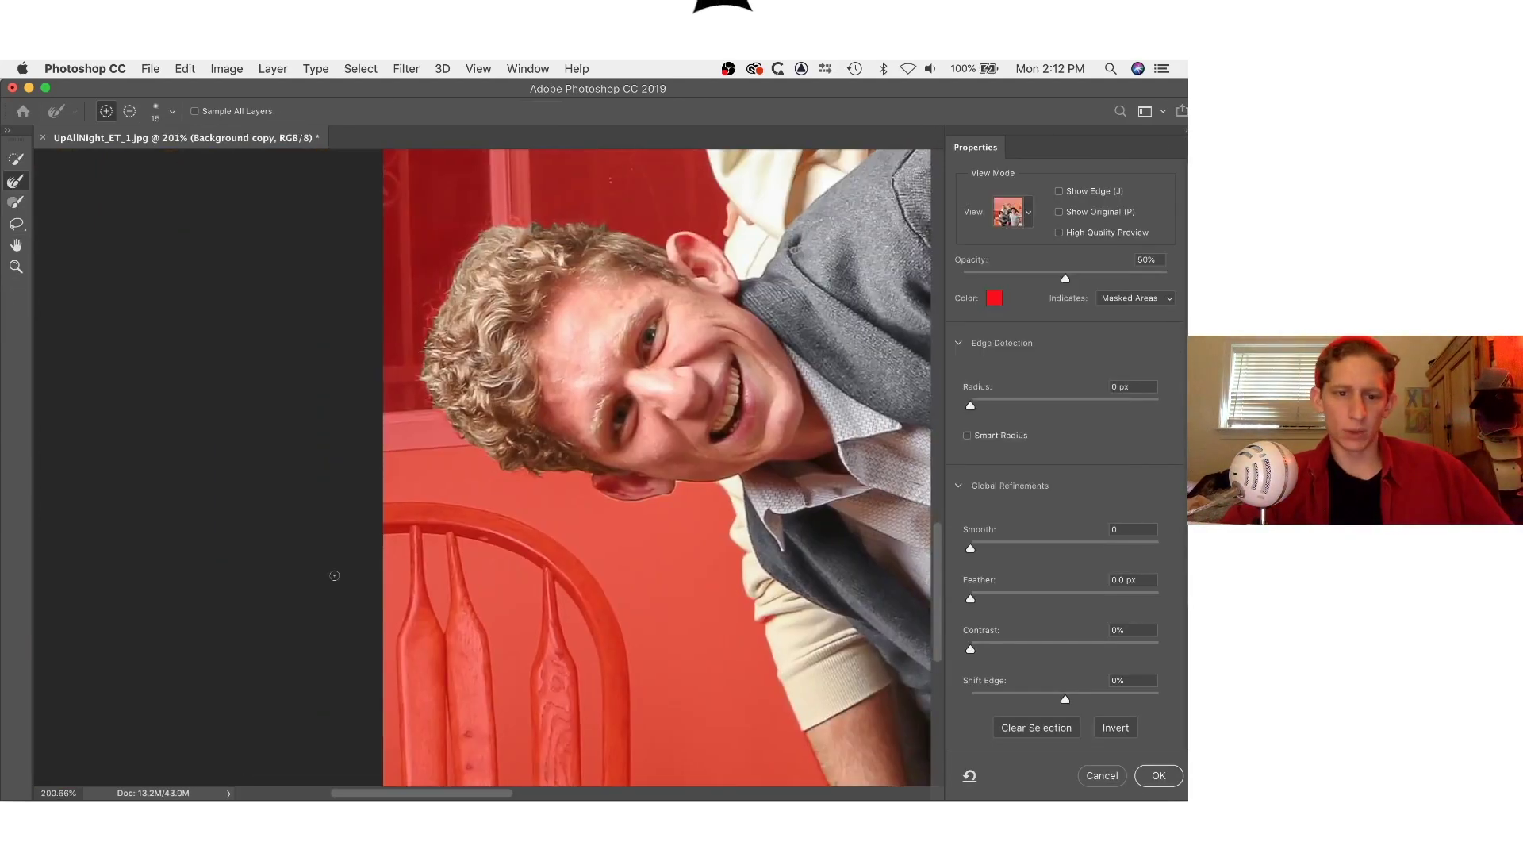
scroll(346, 487, "up", 3)
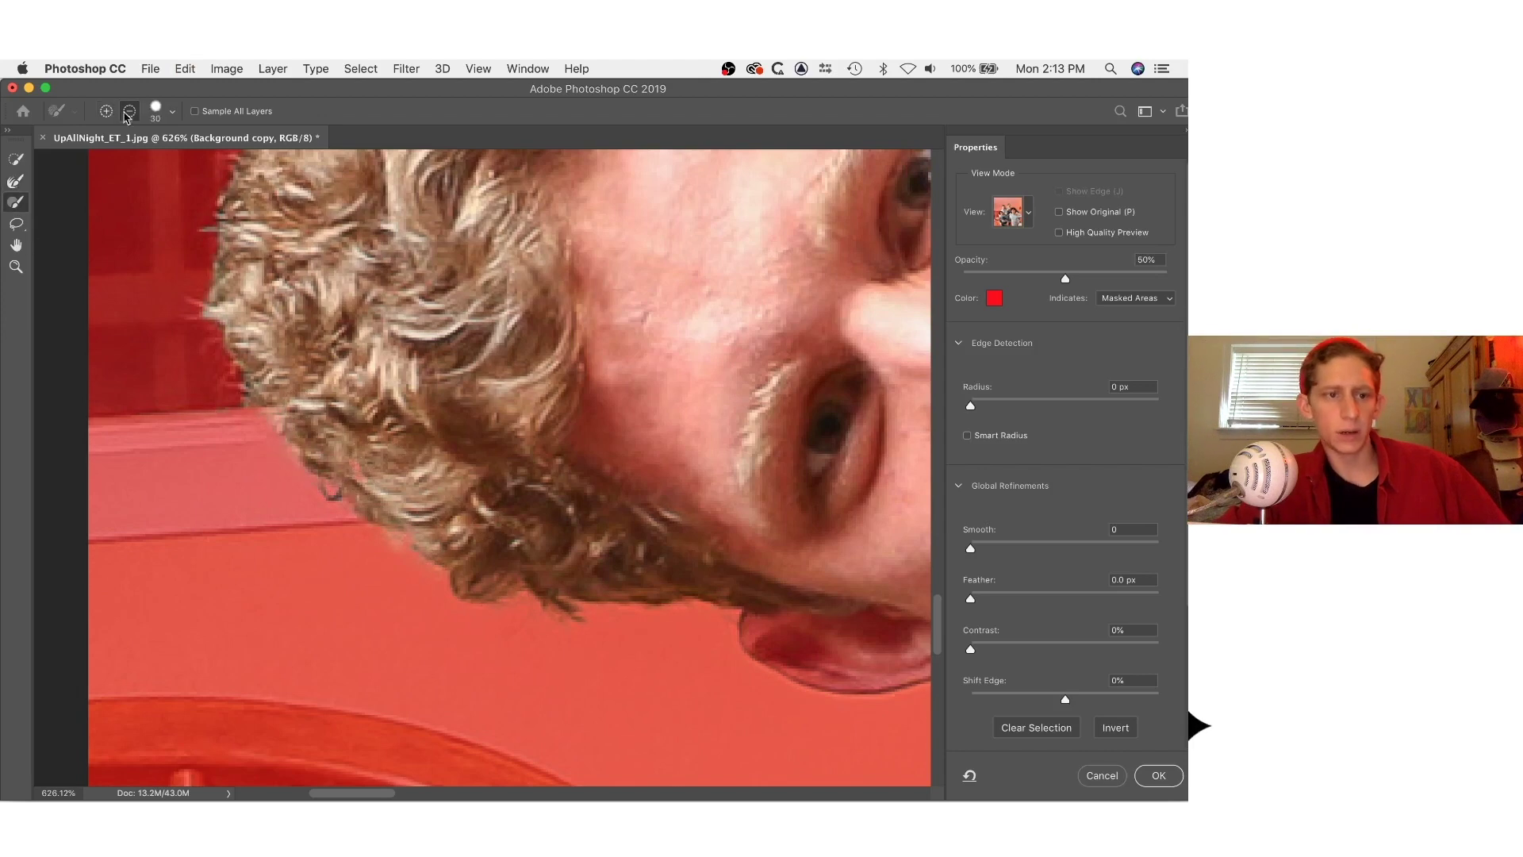
scroll(370, 449, "down", 4)
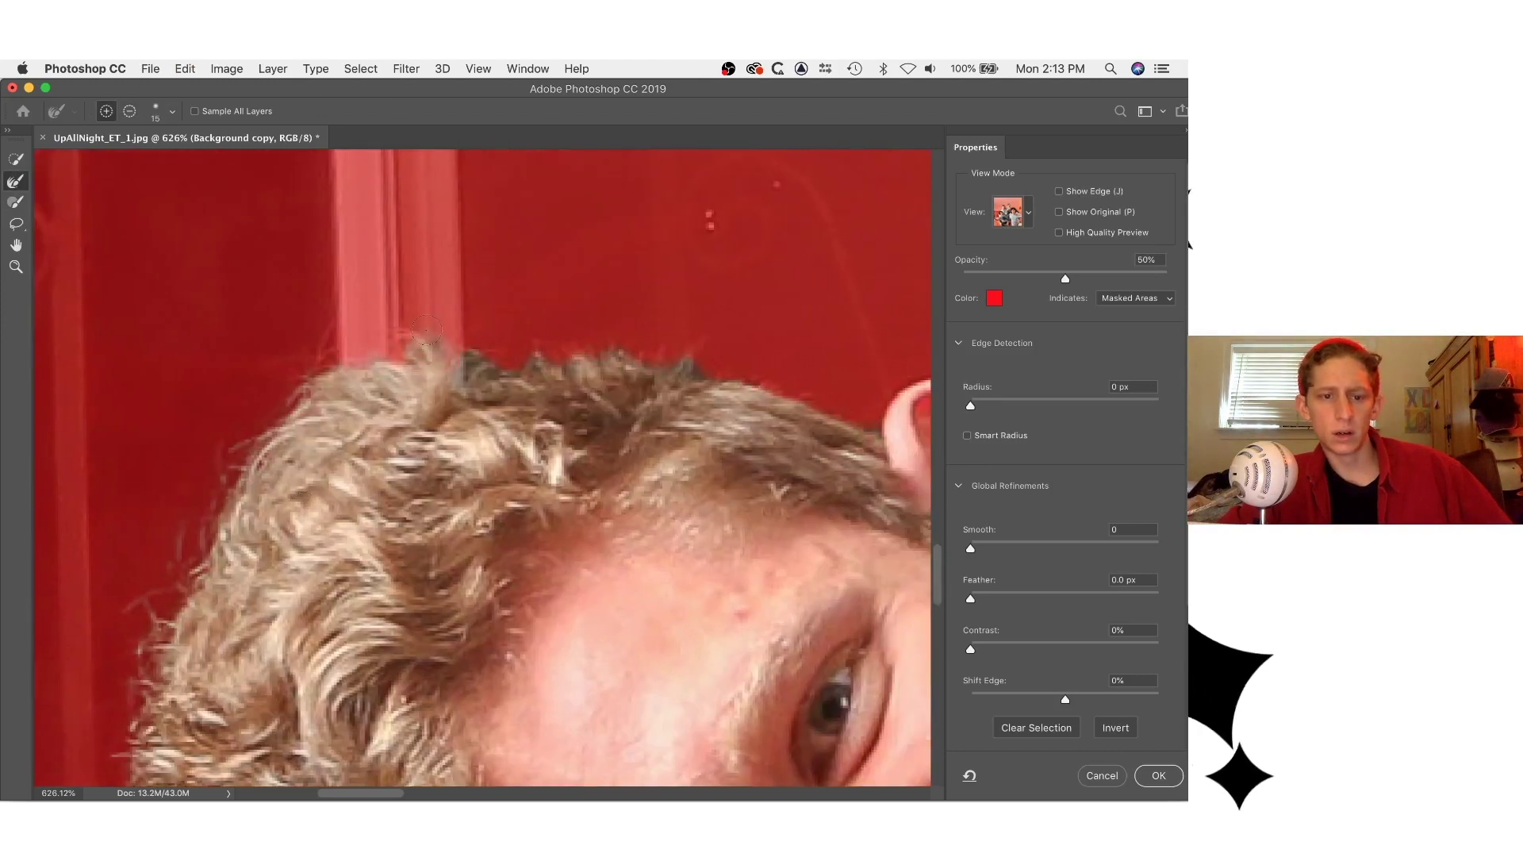
Clean up the mask around the men's hair with a softened brush, using a green overlay for the blond man's hair.
key("b")
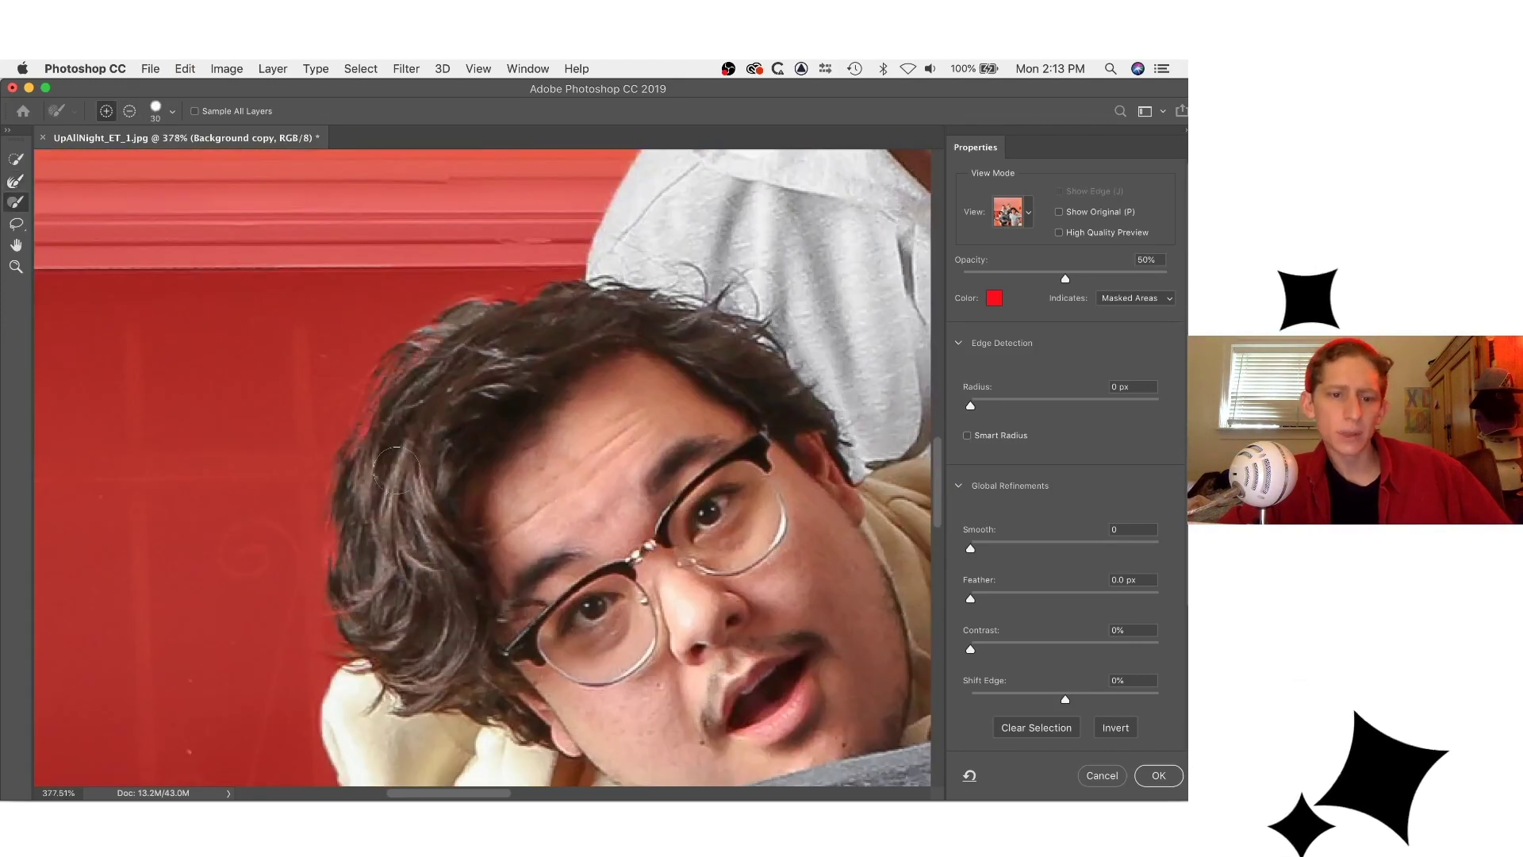
left_click(173, 111)
left_click_drag(230, 186, 119, 186)
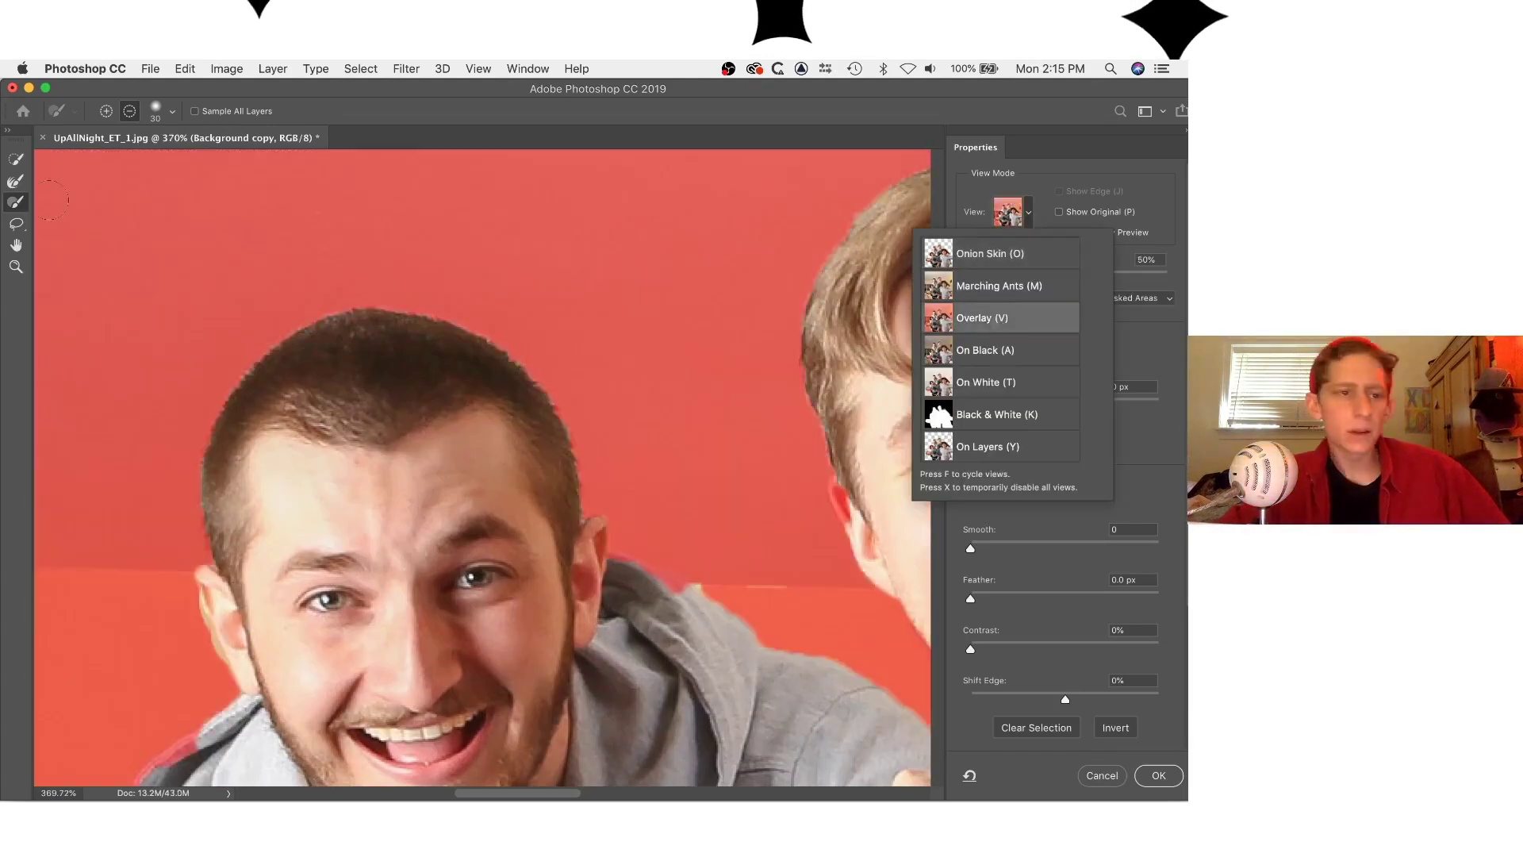
key("Escape")
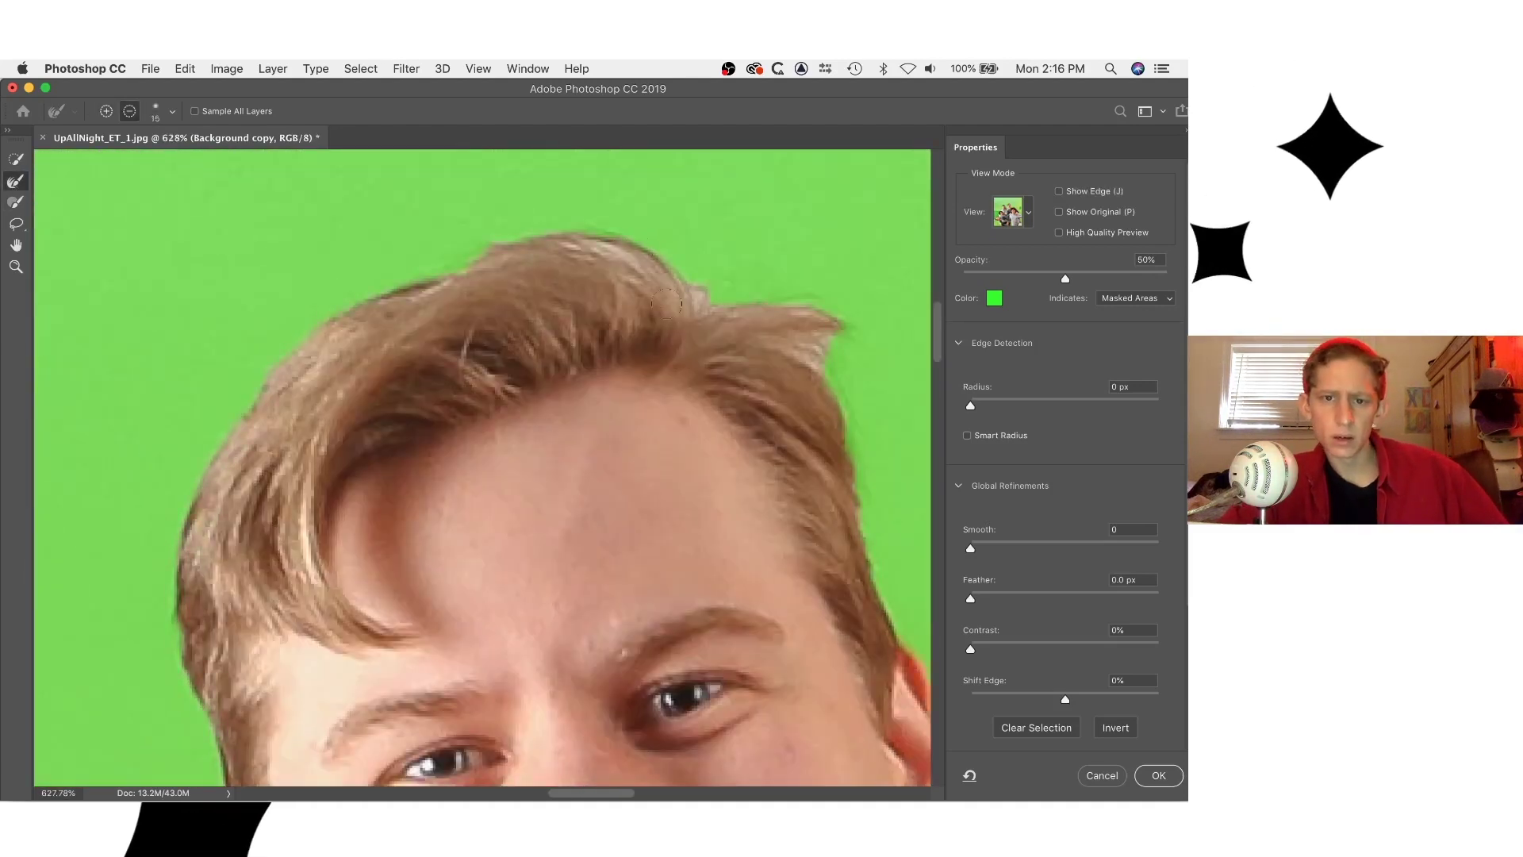
key("b")
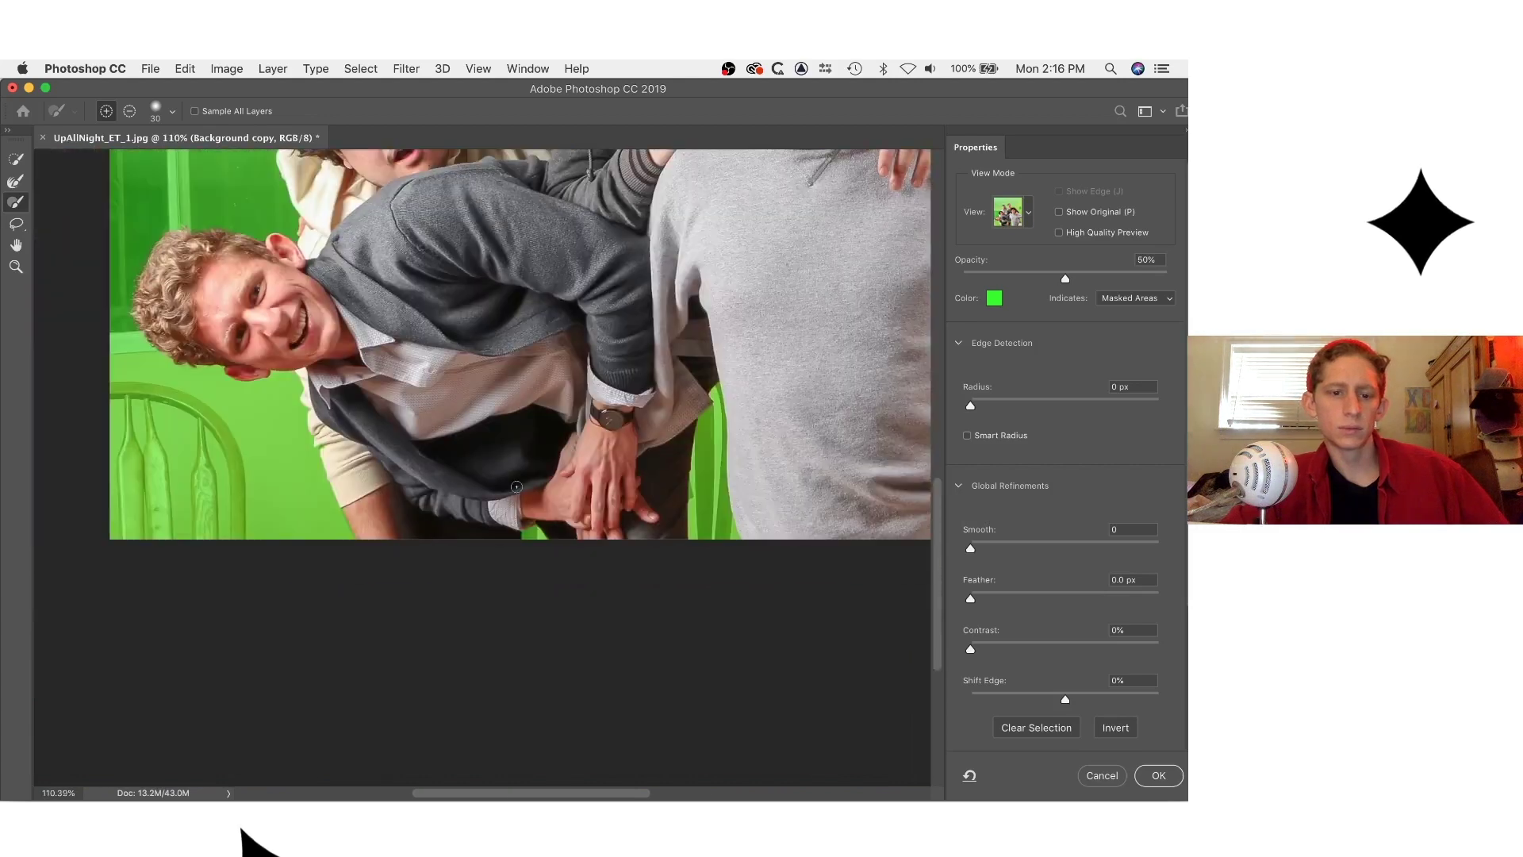
Preview the cut-out On Layers and set Smooth to 1, Feather to 0.3 px and Shift Edge to -14%.
left_click(1029, 212)
left_click(986, 445)
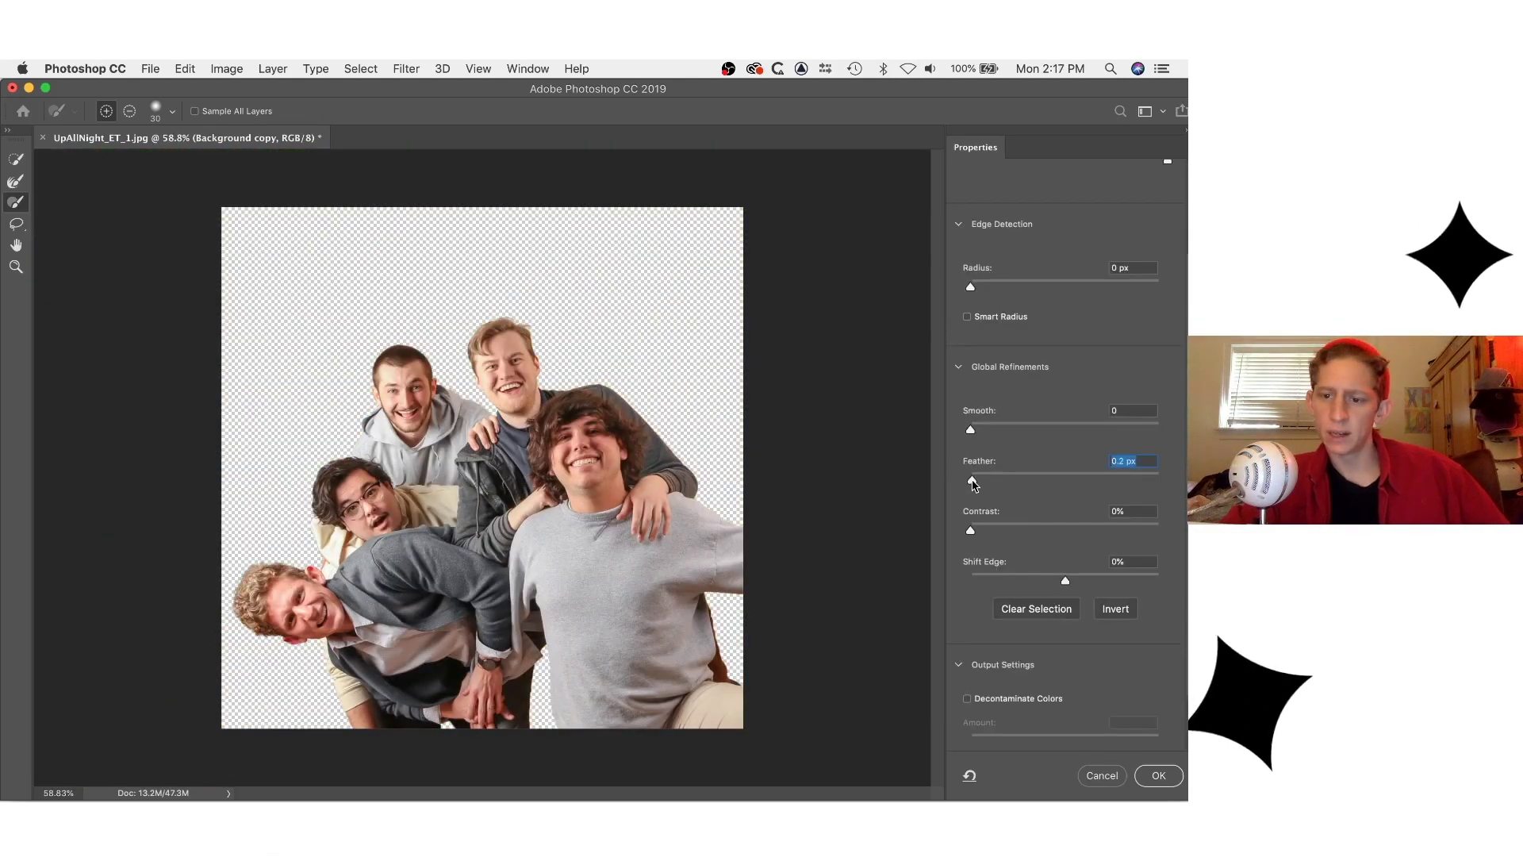
key("super+equal")
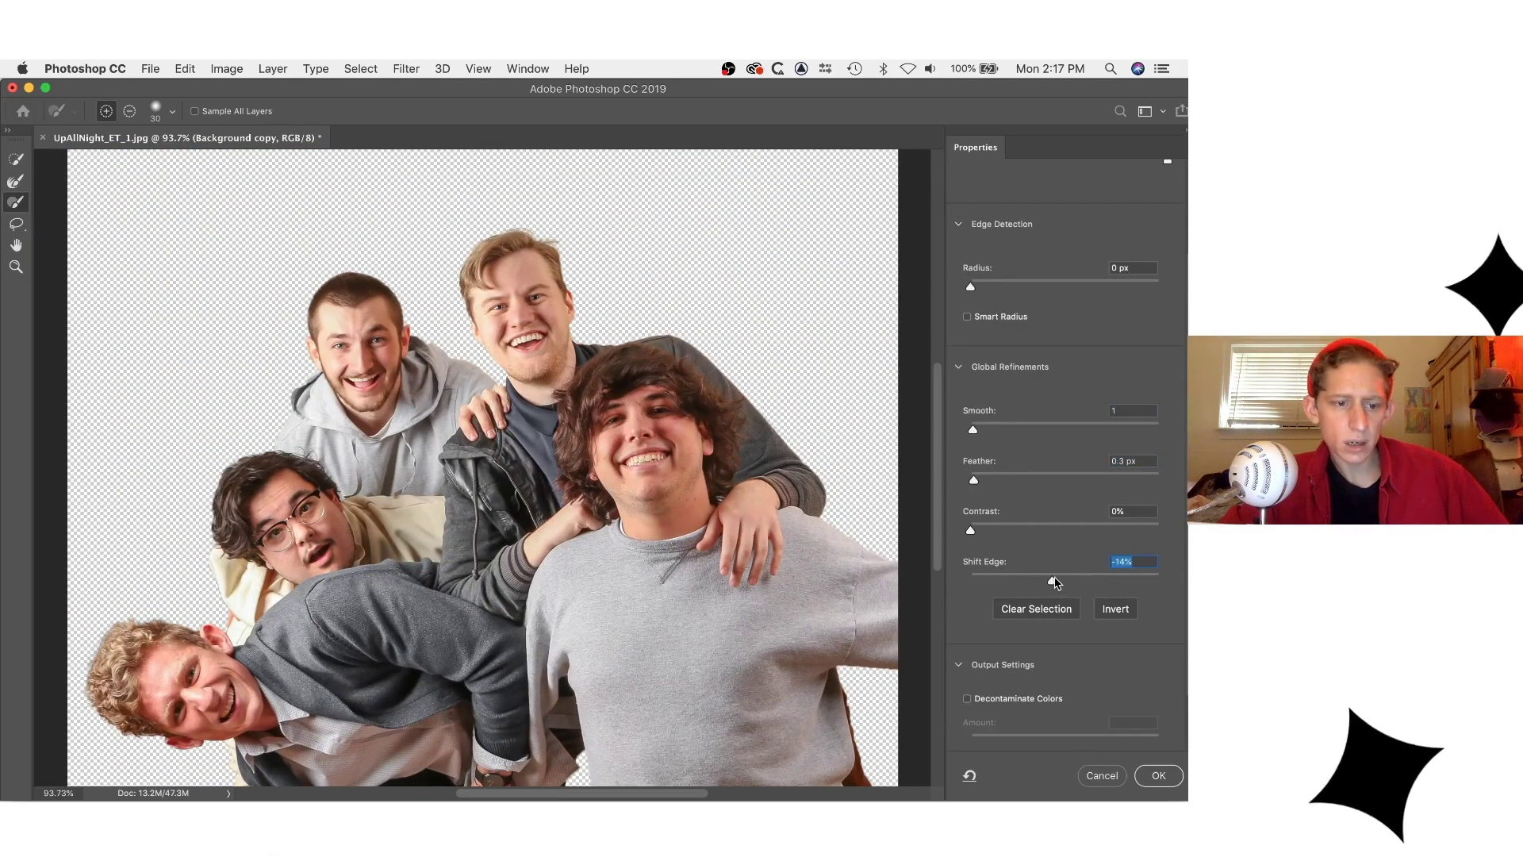
Output the refined cut-out of the men to a New Layer and apply Select and Mask.
scroll(1055, 587, "down", 2)
left_click(1080, 698)
left_click(1039, 724)
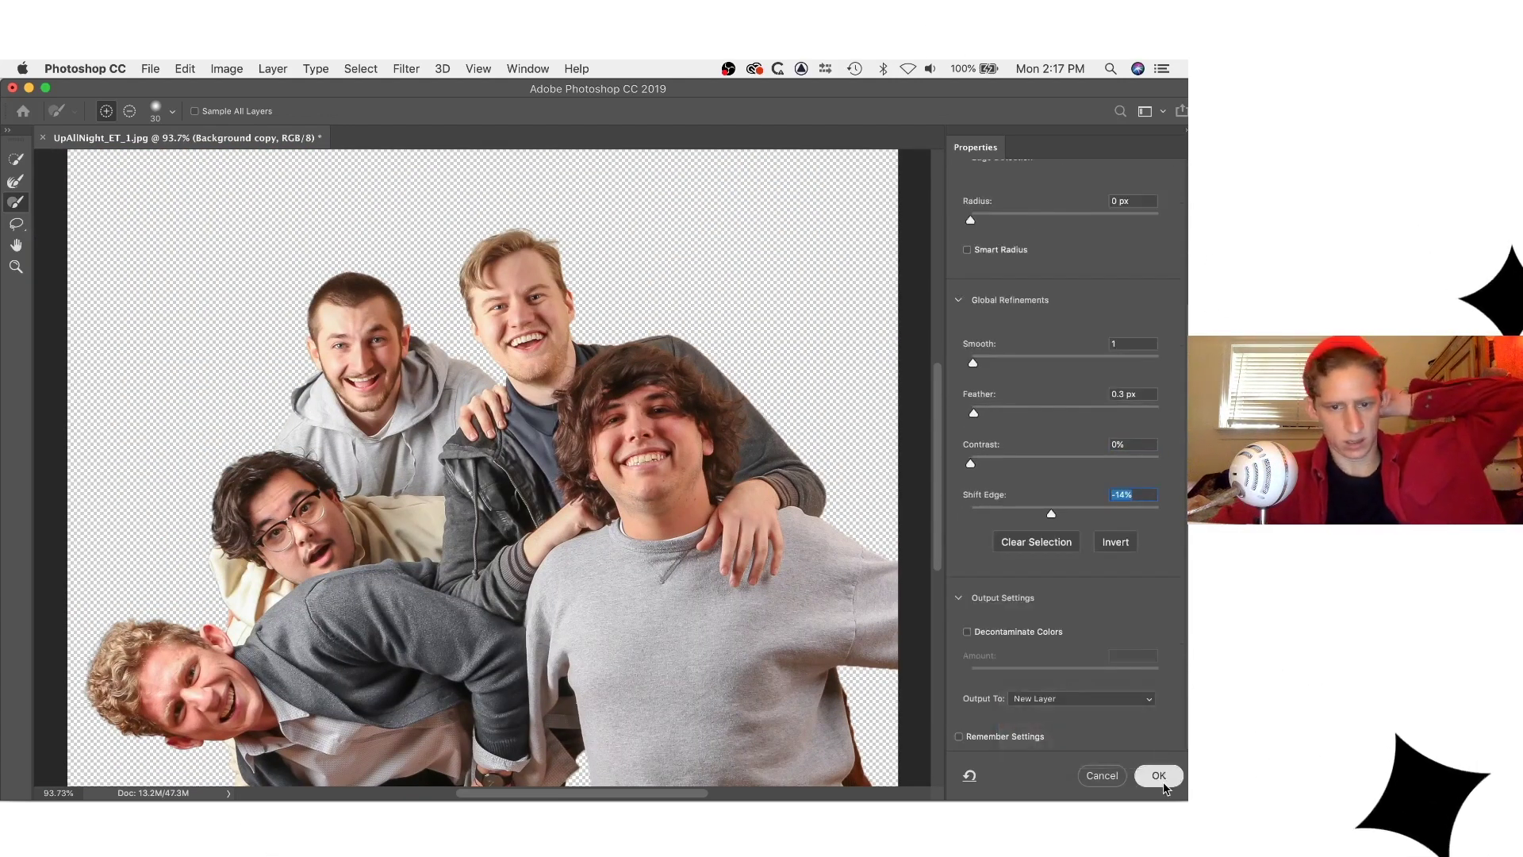
left_click(1158, 774)
key("super+minus")
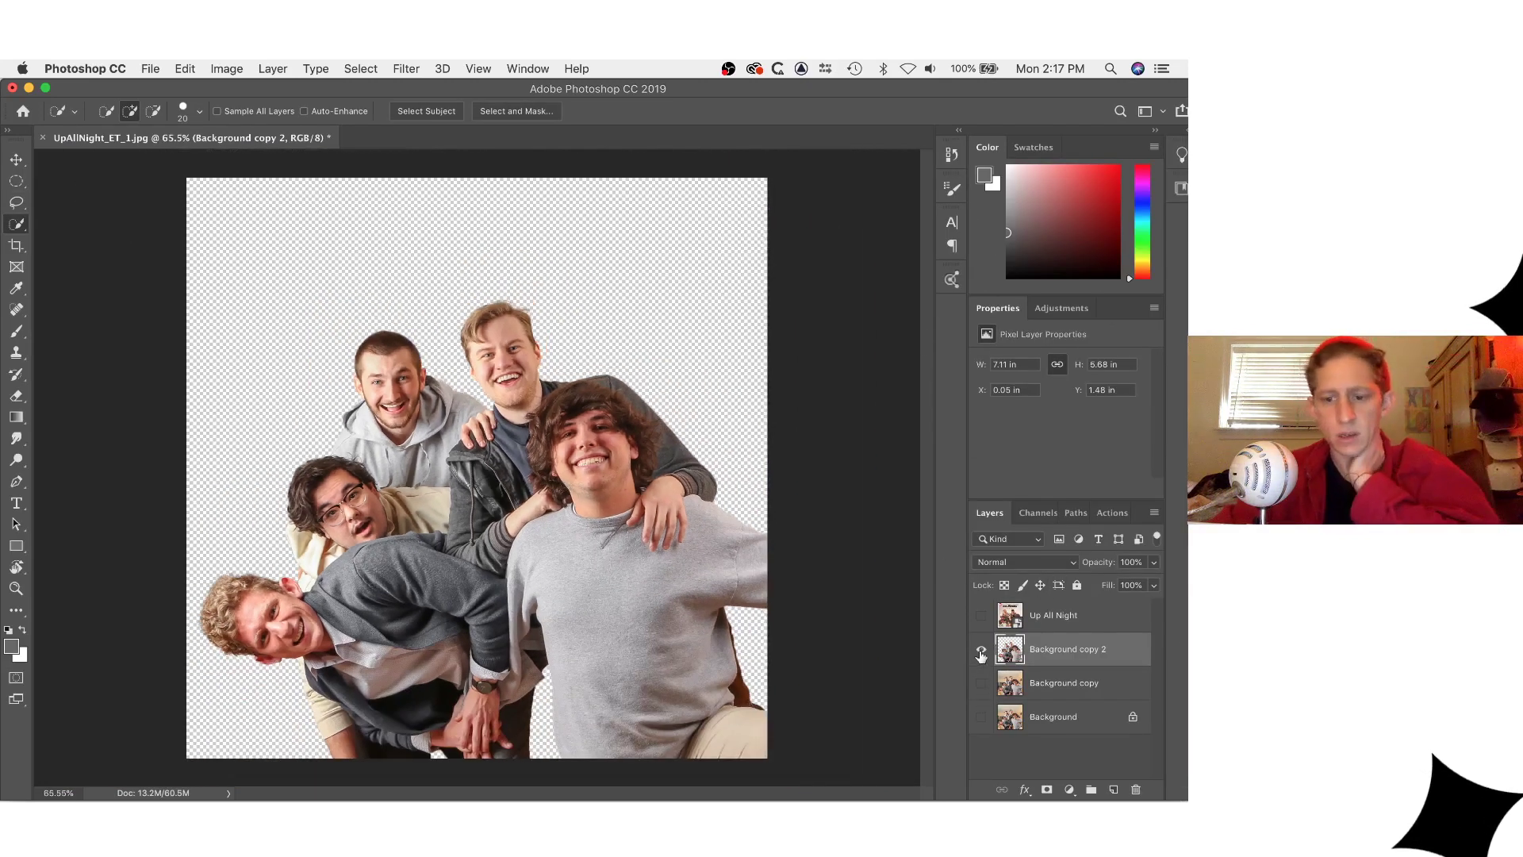
Show the Background copy layer beneath the cut-out and make the Background copy 2 layer active.
left_click(982, 683)
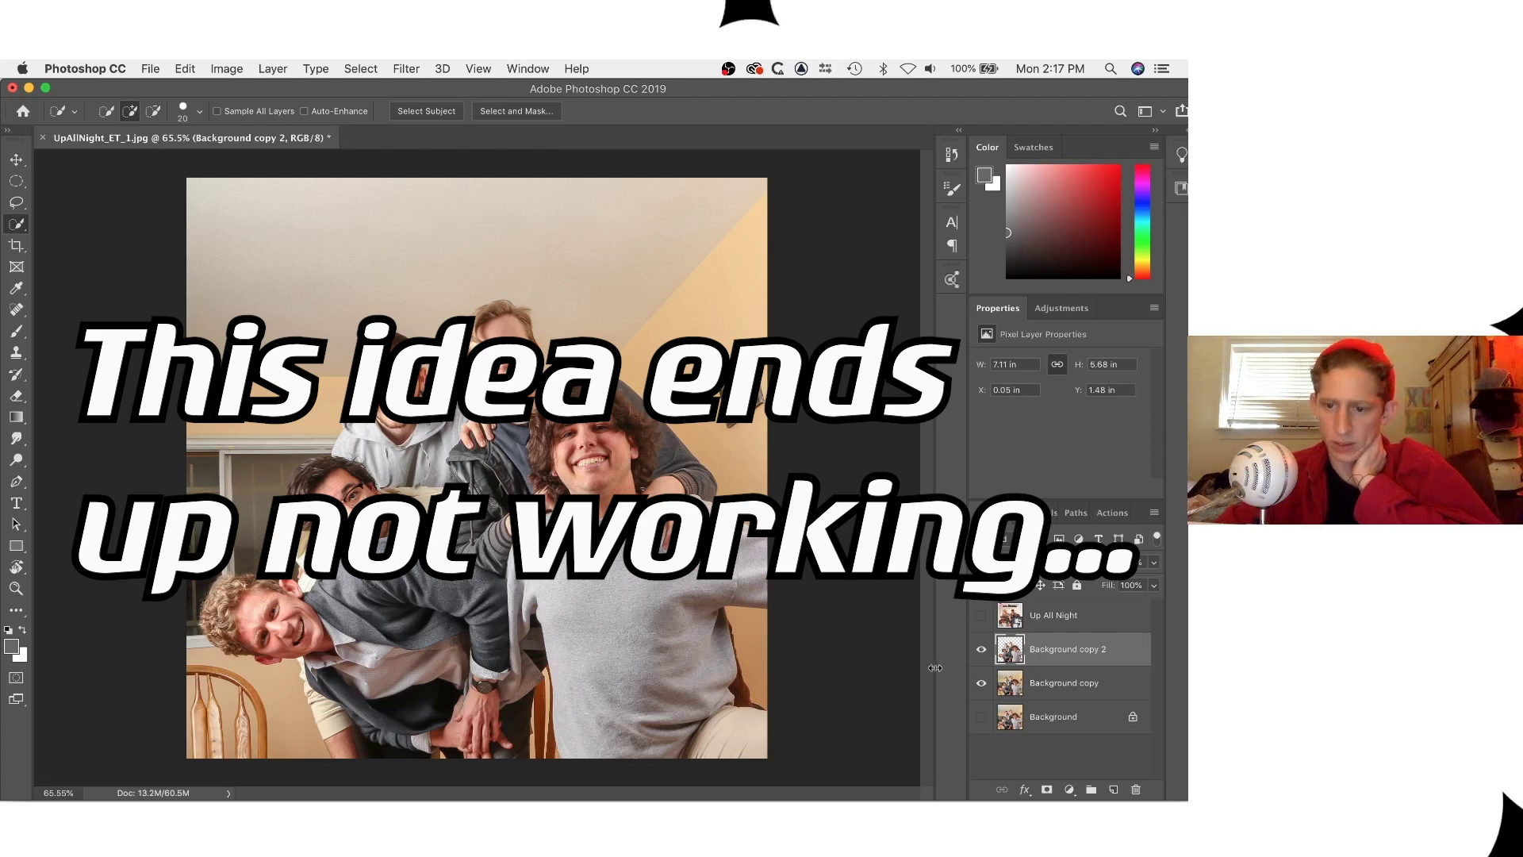
left_click(1086, 696)
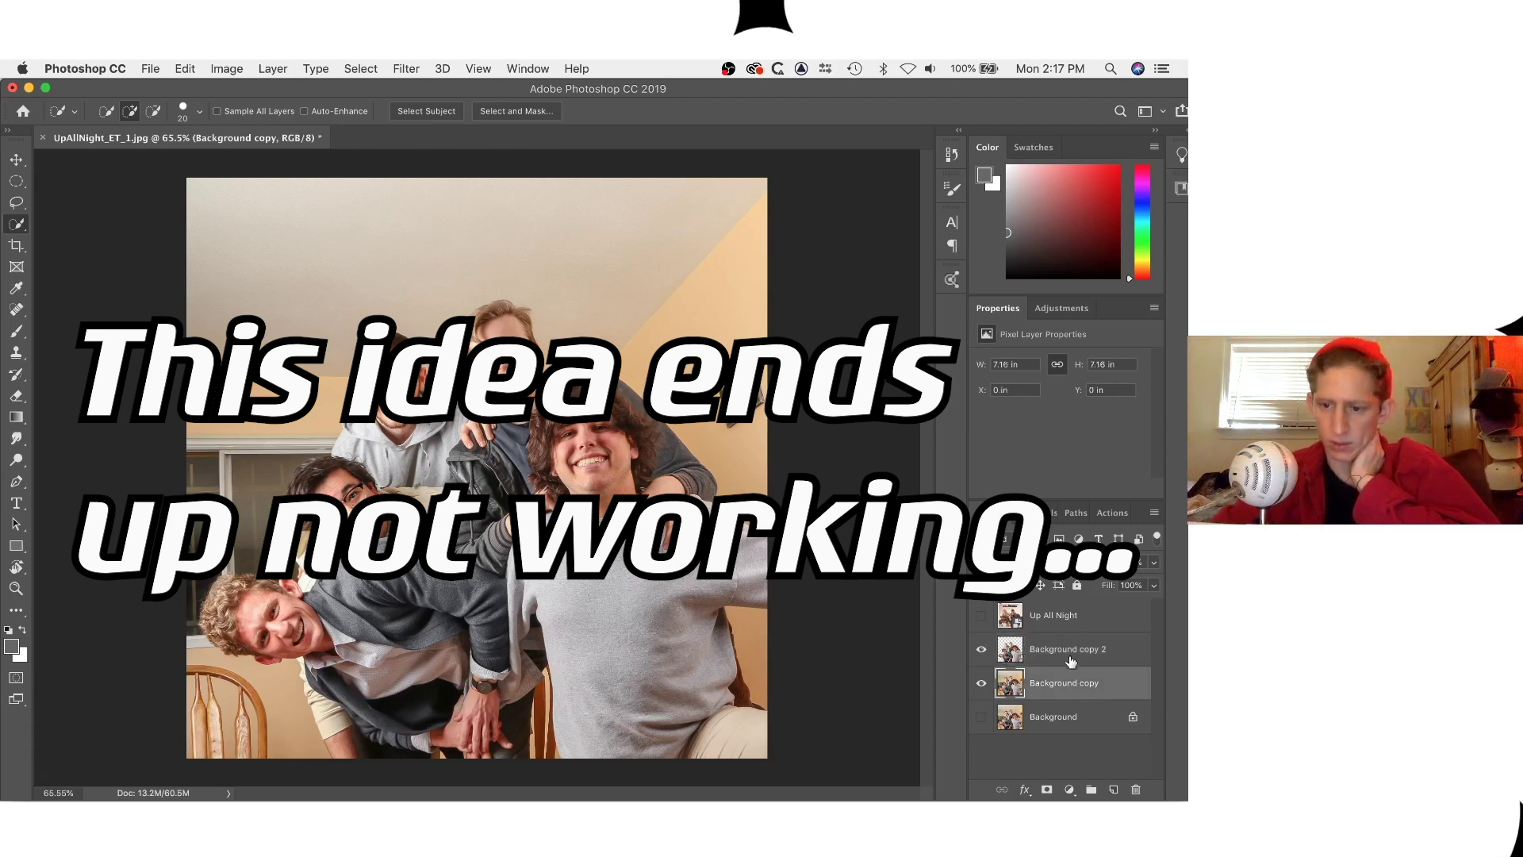
left_click(1067, 649)
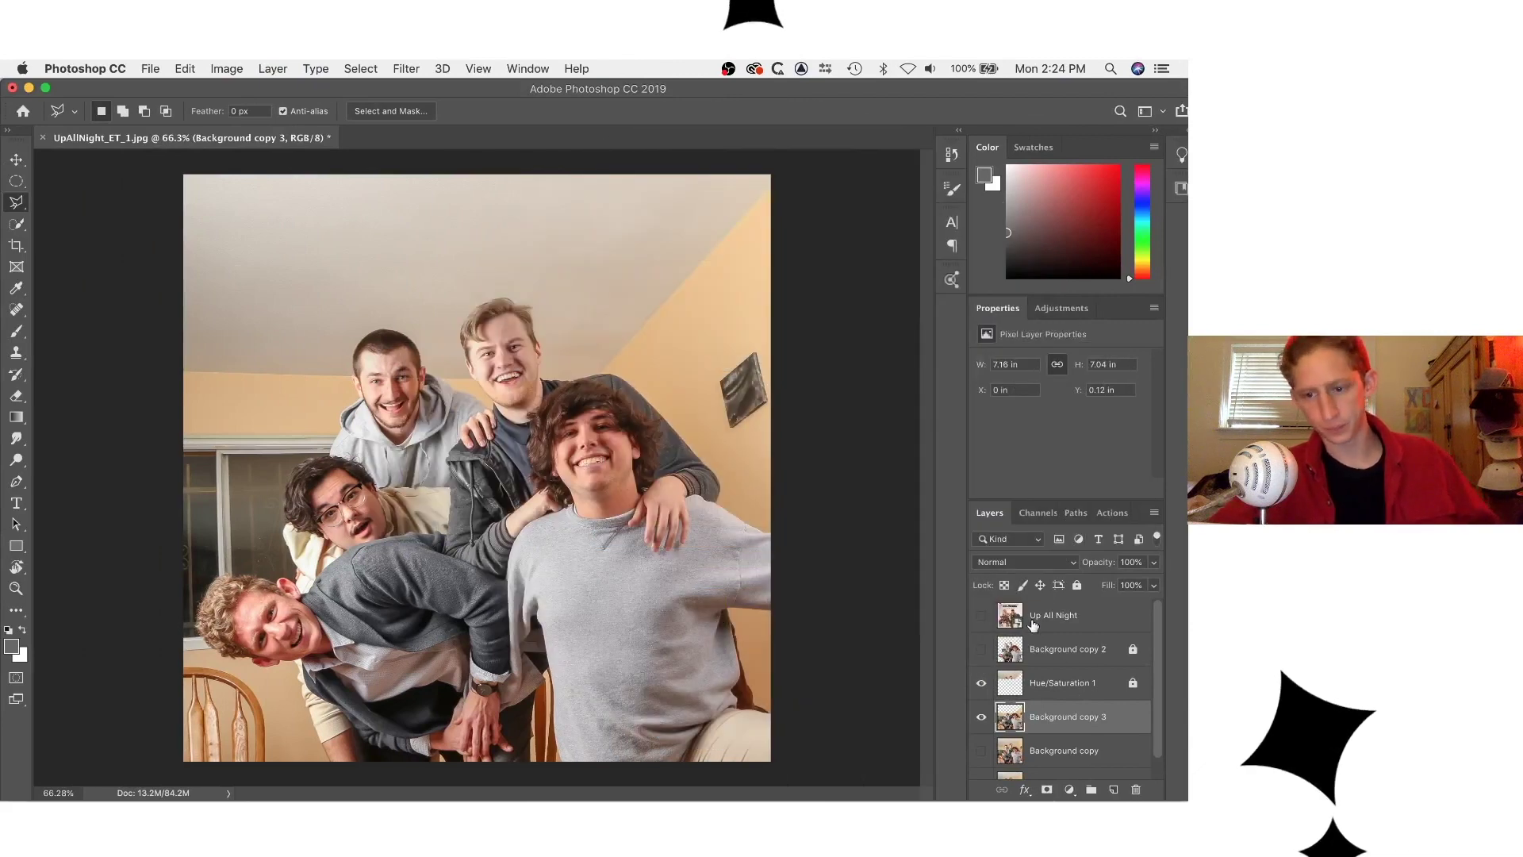
Hide the Background copy 3 and Hue/Saturation 1 layers, check the isolated cut-out, and display the Up All Night cover layer.
left_click_drag(982, 717, 981, 683)
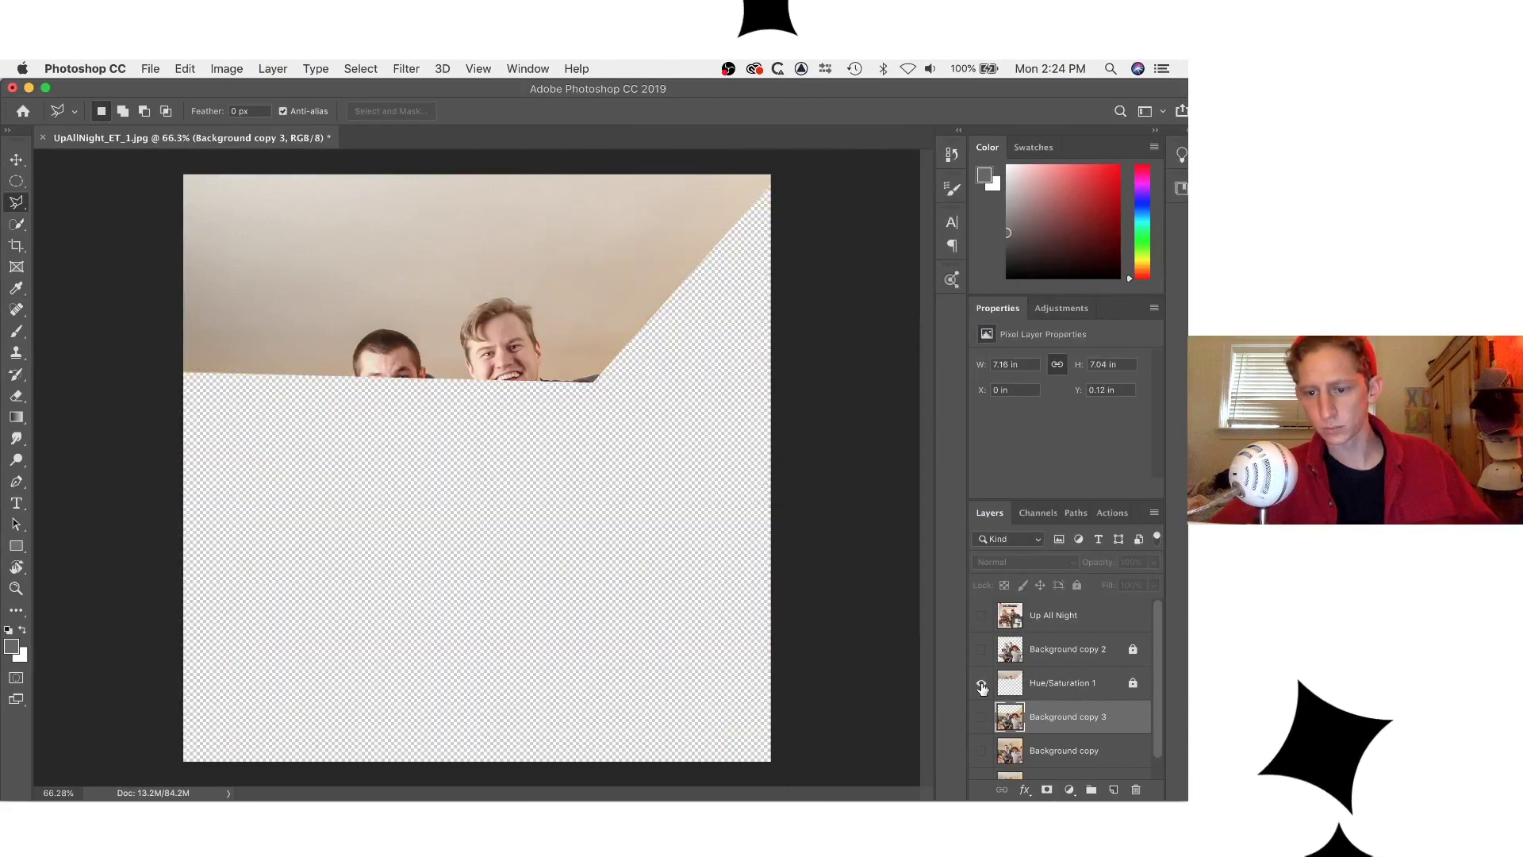
left_click(982, 651)
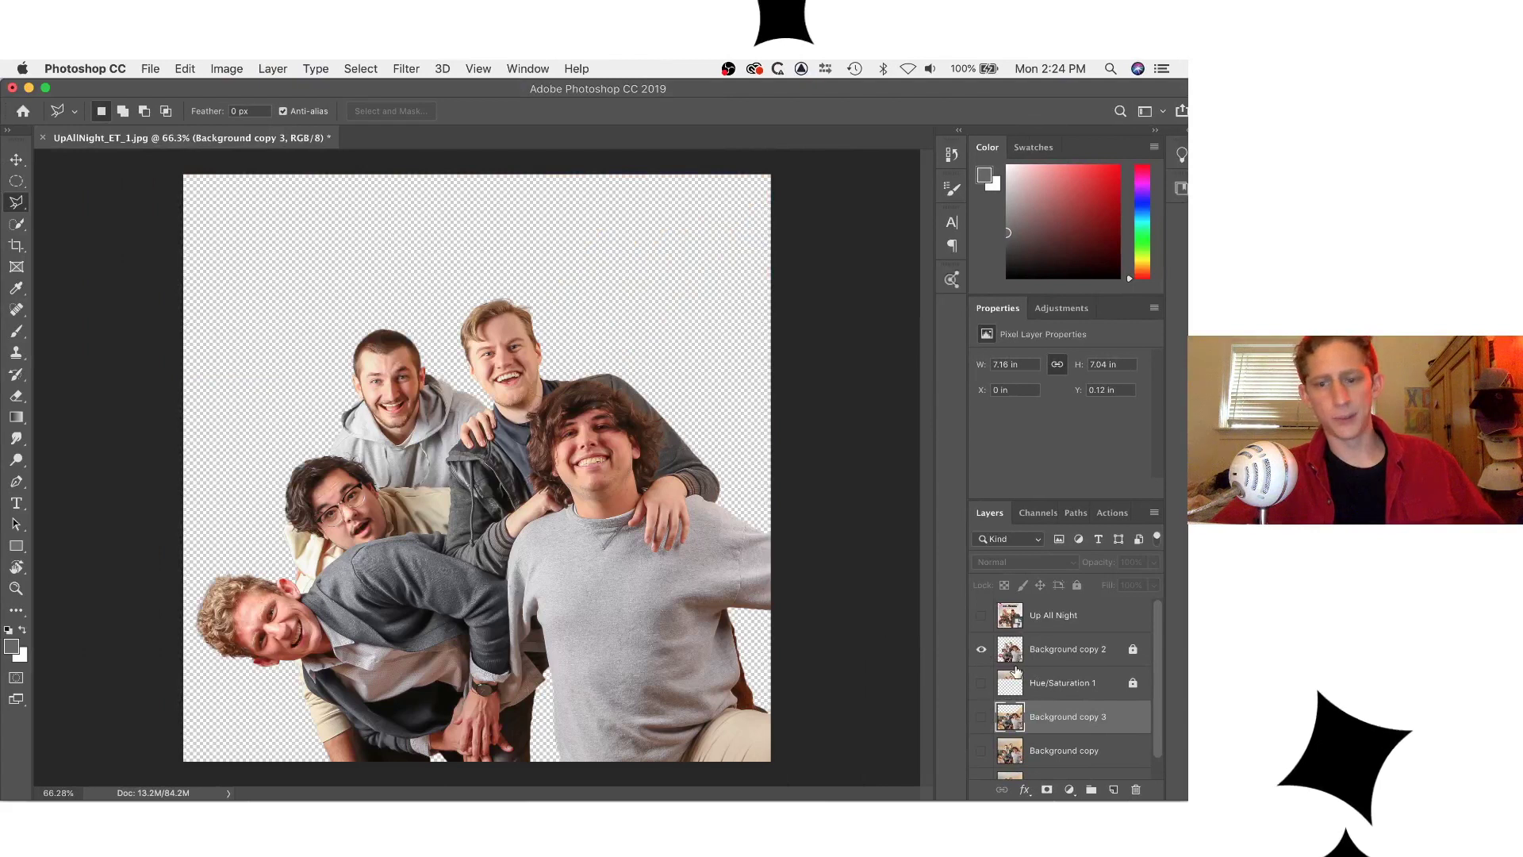
left_click(1050, 621)
left_click(983, 618)
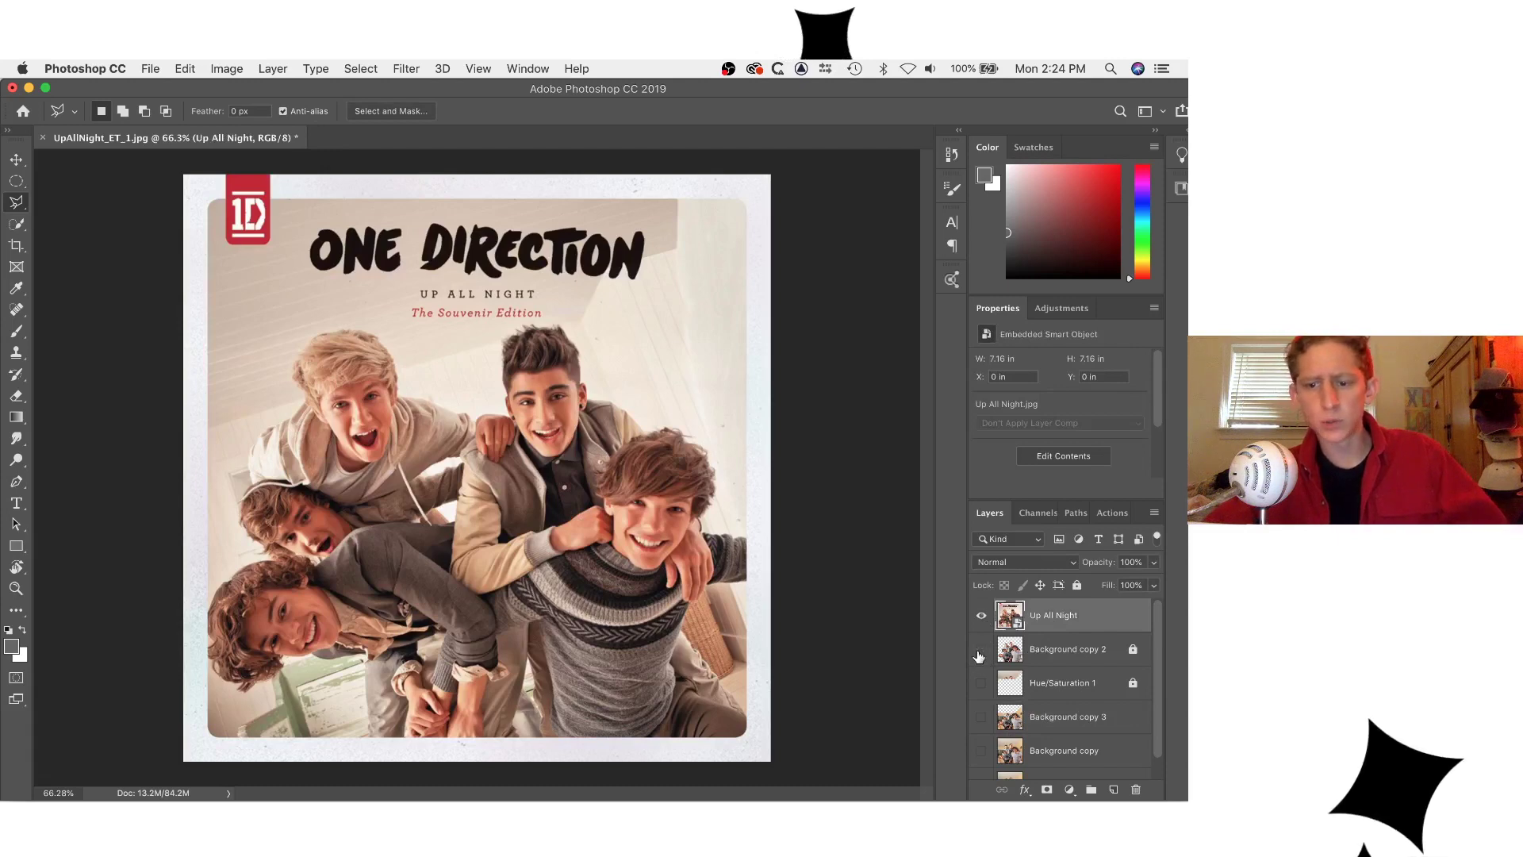
Switch to Chrome and search Google Images for large results of "white wood paneling texture".
mouse_move(293, 791)
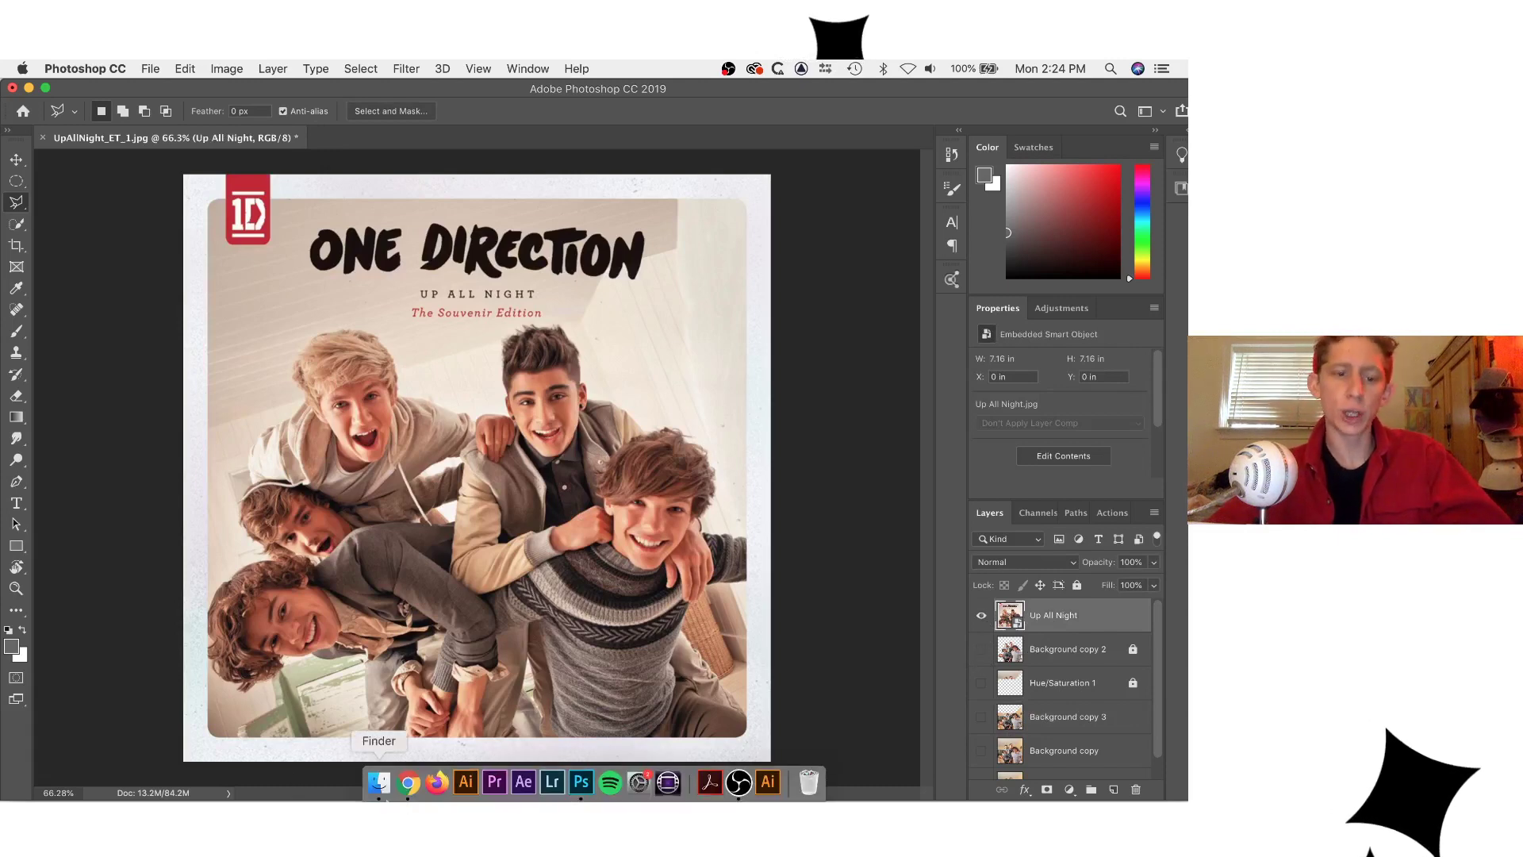
left_click(404, 783)
key("super+n")
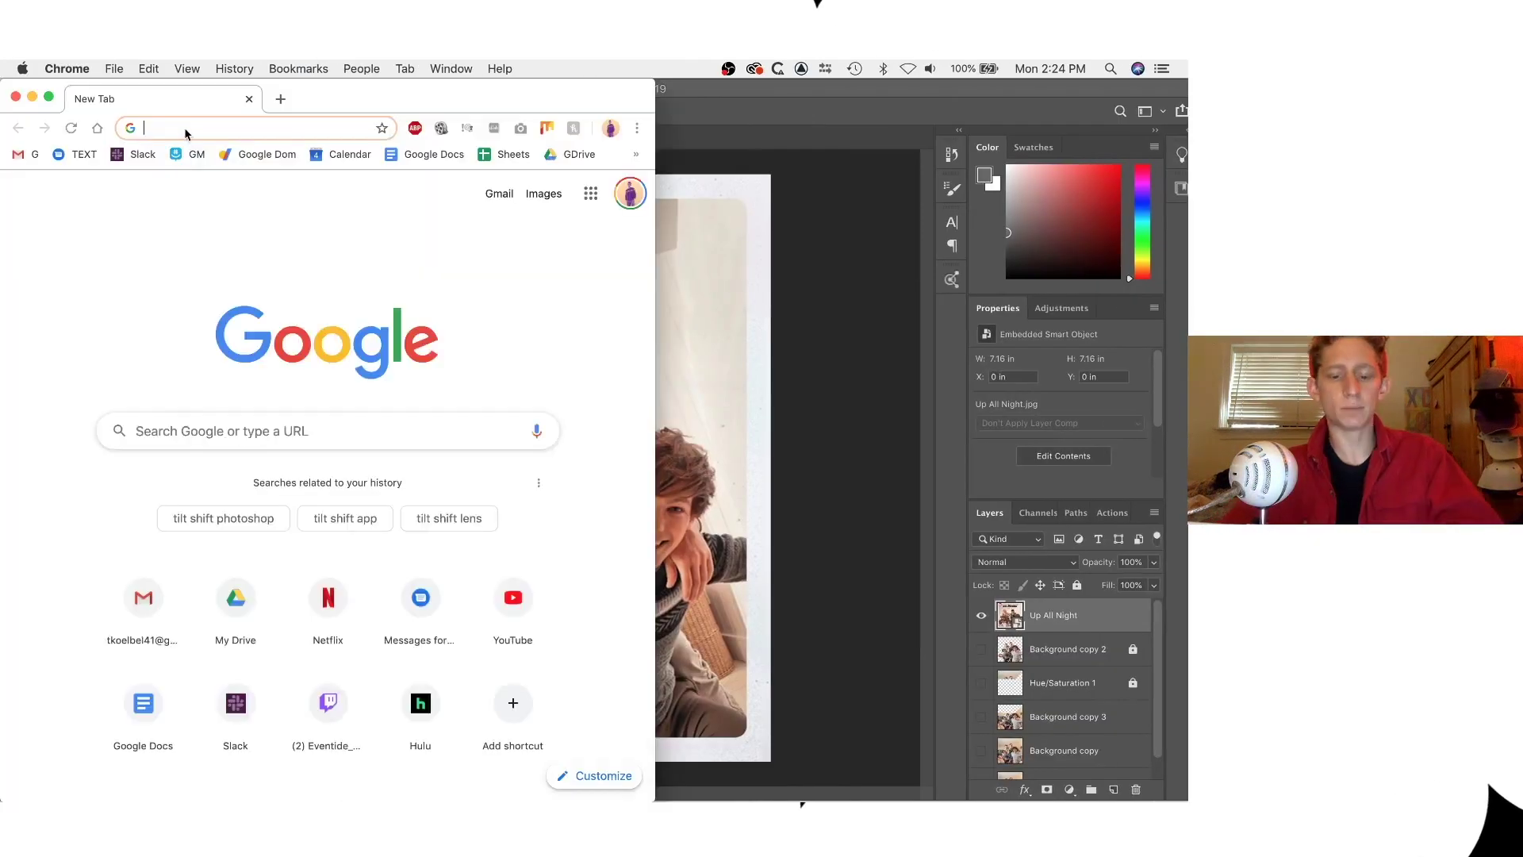
type("white wood paneling texture")
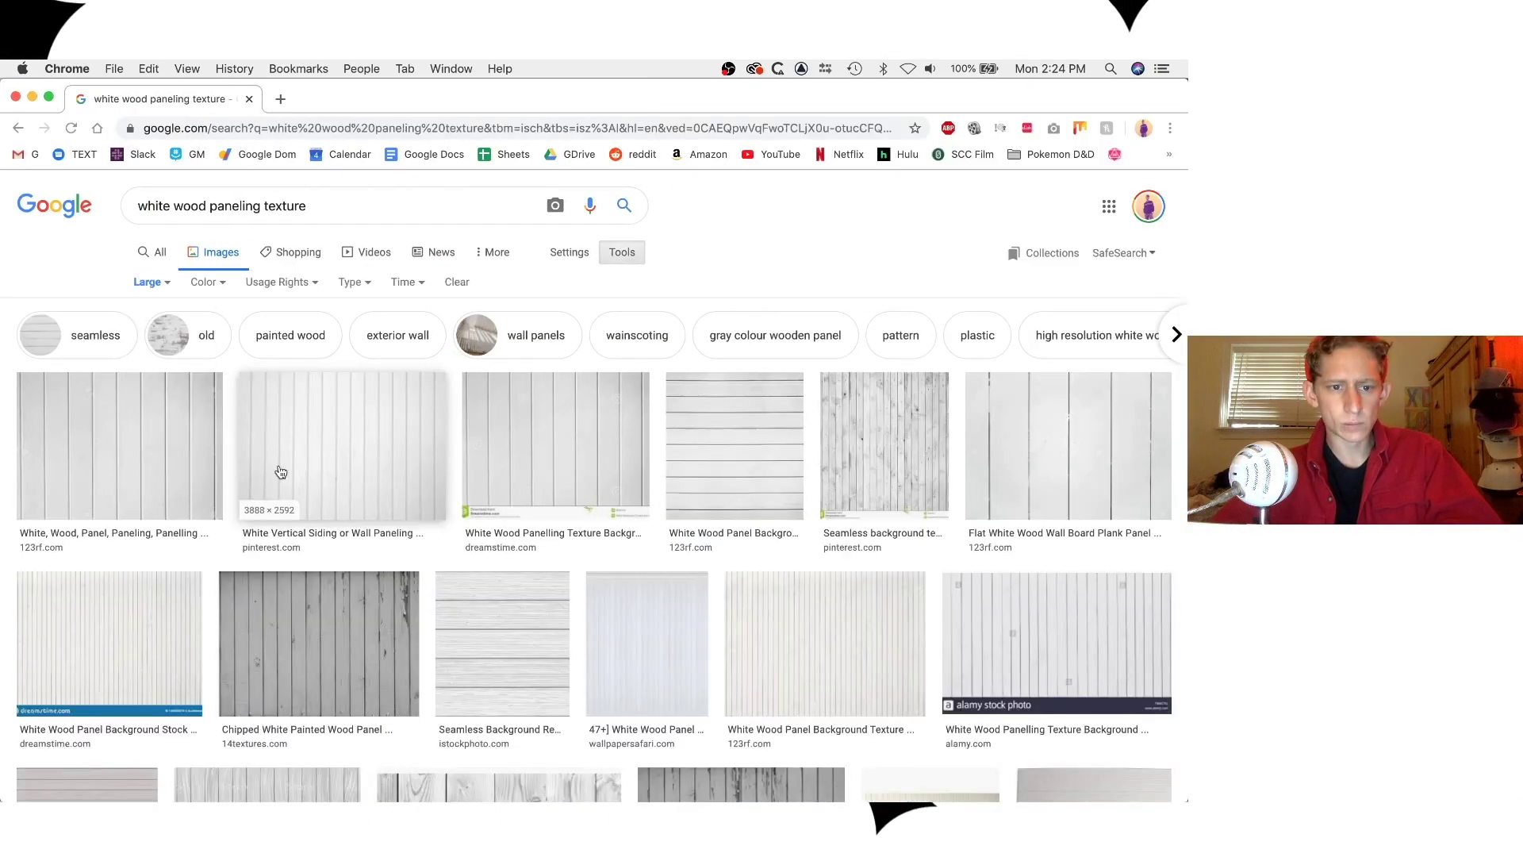
Compare the white panel results and save the WallpaperSafari wood panel image as Paneling_1.jpg.
left_click(340, 436)
left_click(143, 688)
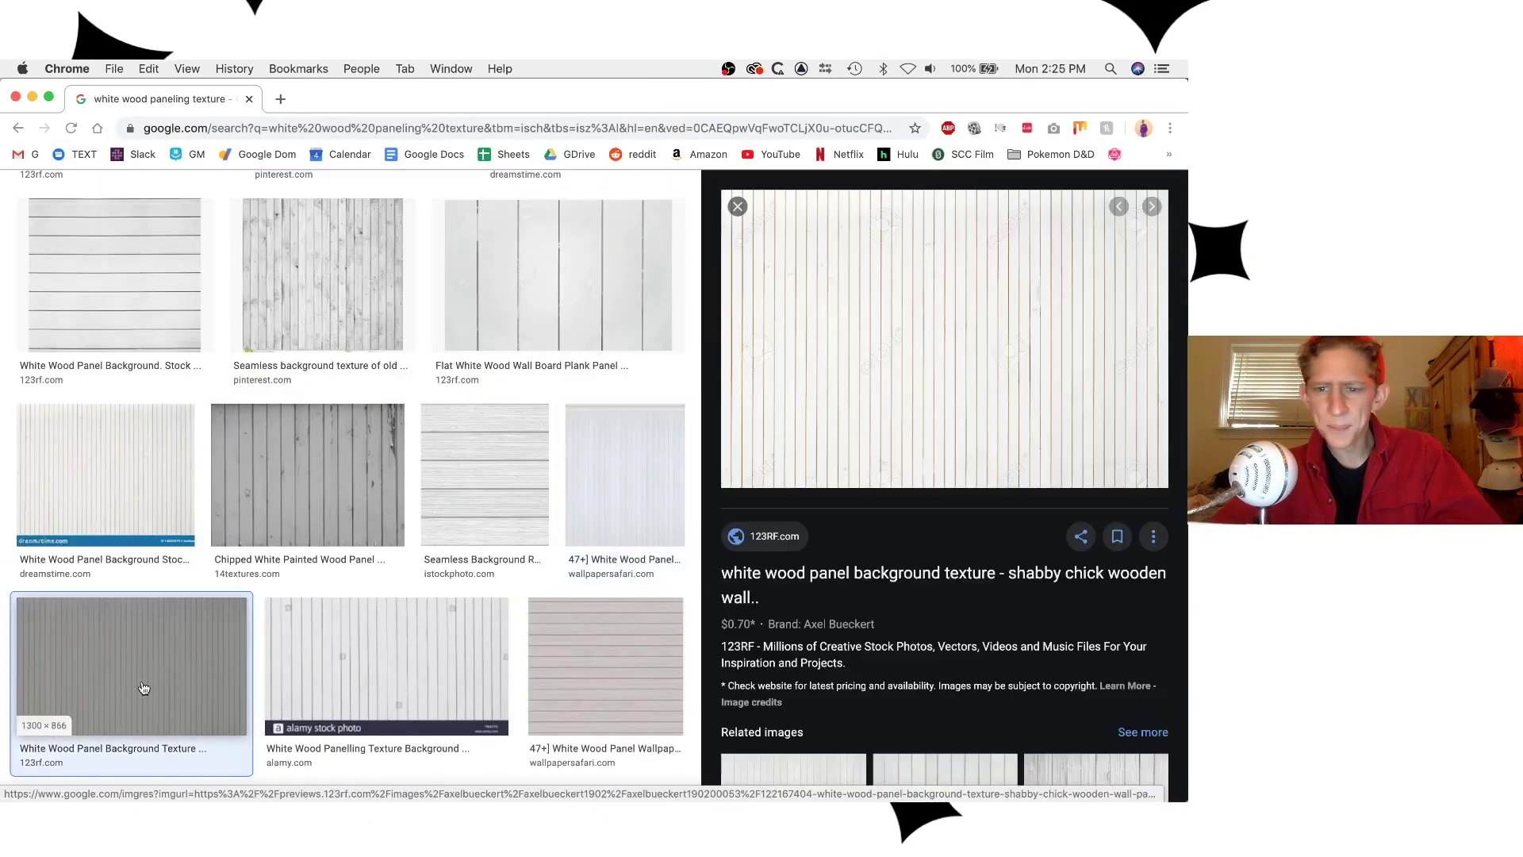
scroll(143, 689, "up", 3)
left_click(625, 595)
right_click(829, 436)
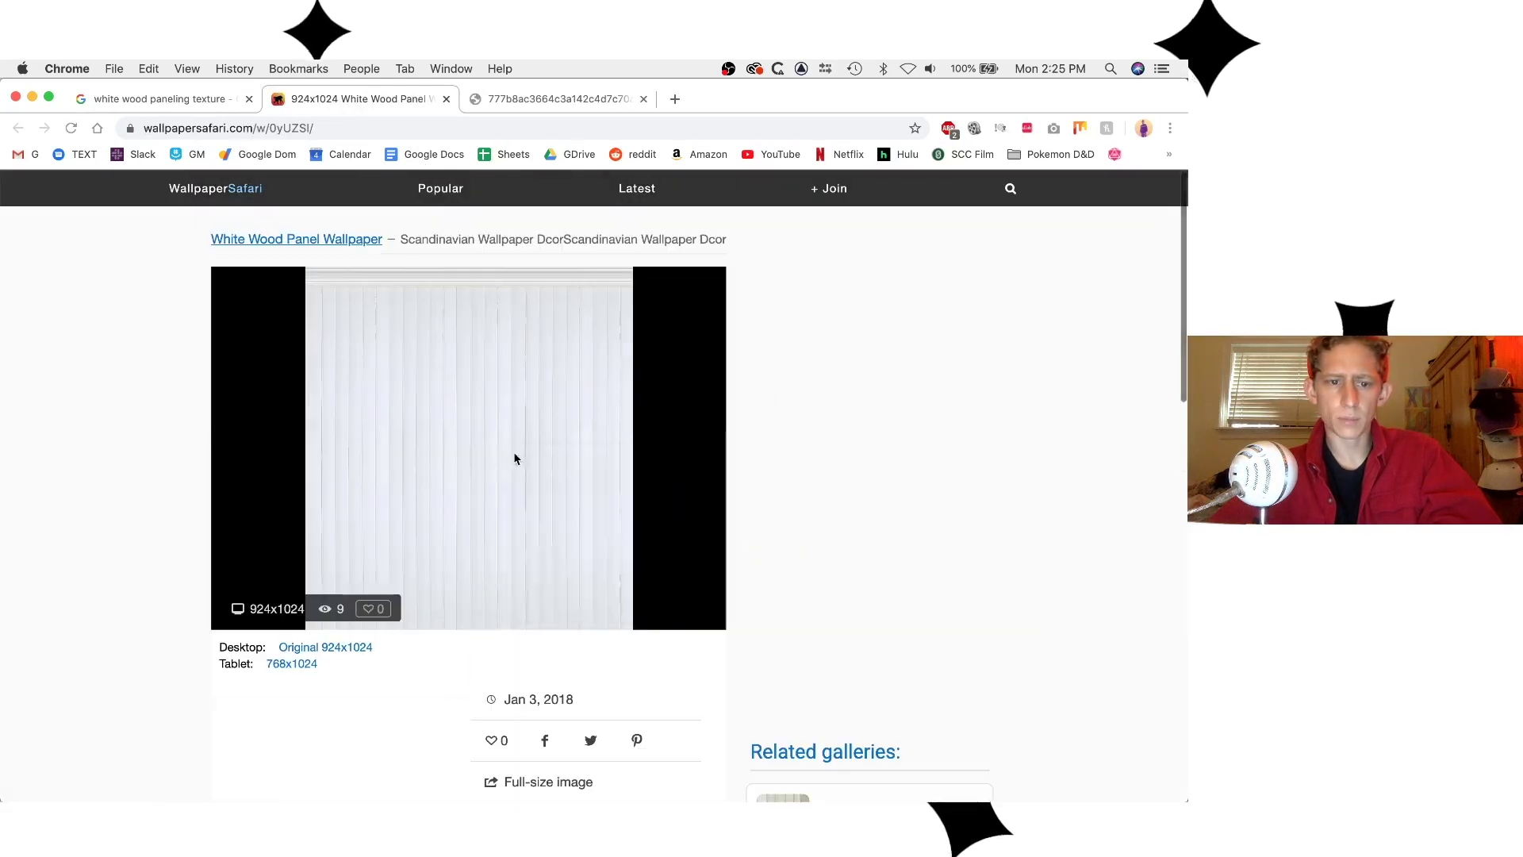
left_click(516, 455)
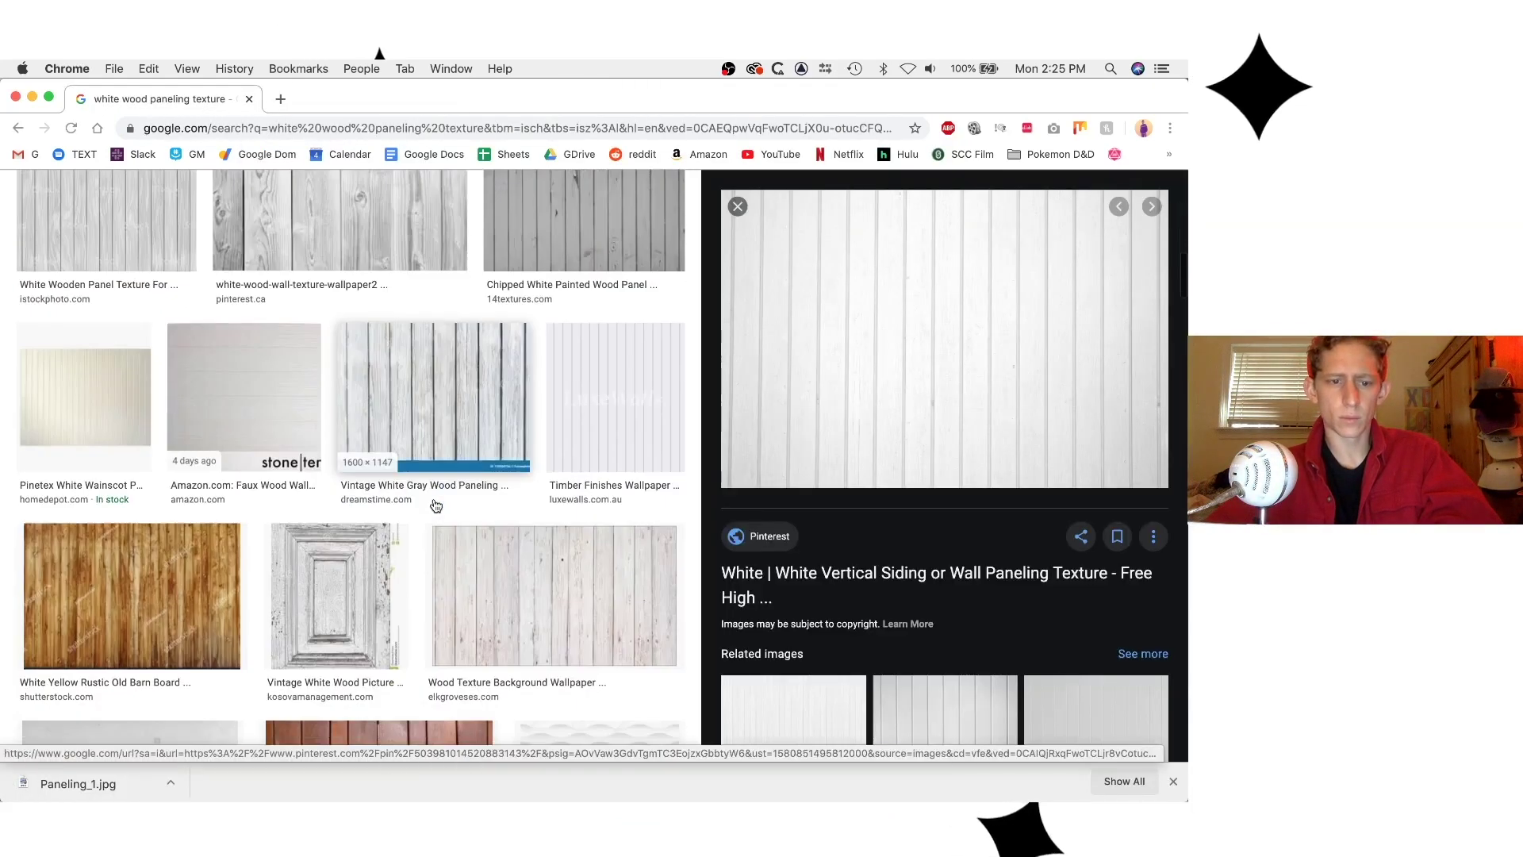
Browse further panel textures and save the full-size Pinterest white vertical siding image as a JPEG in the ALL folder.
scroll(329, 619, "down", 5)
scroll(327, 613, "up", 3)
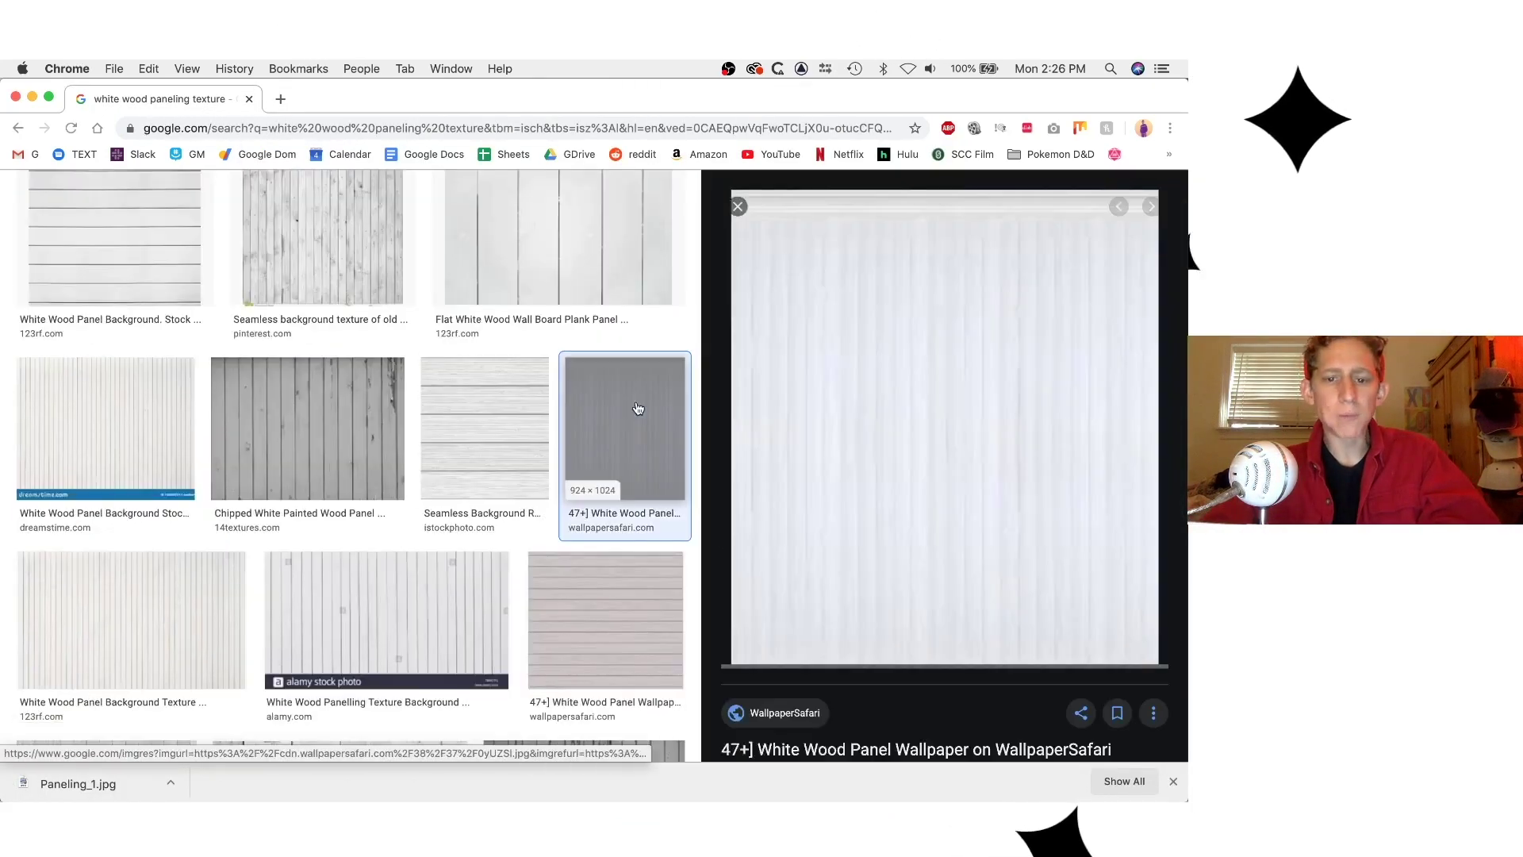
scroll(1065, 544, "down", 10)
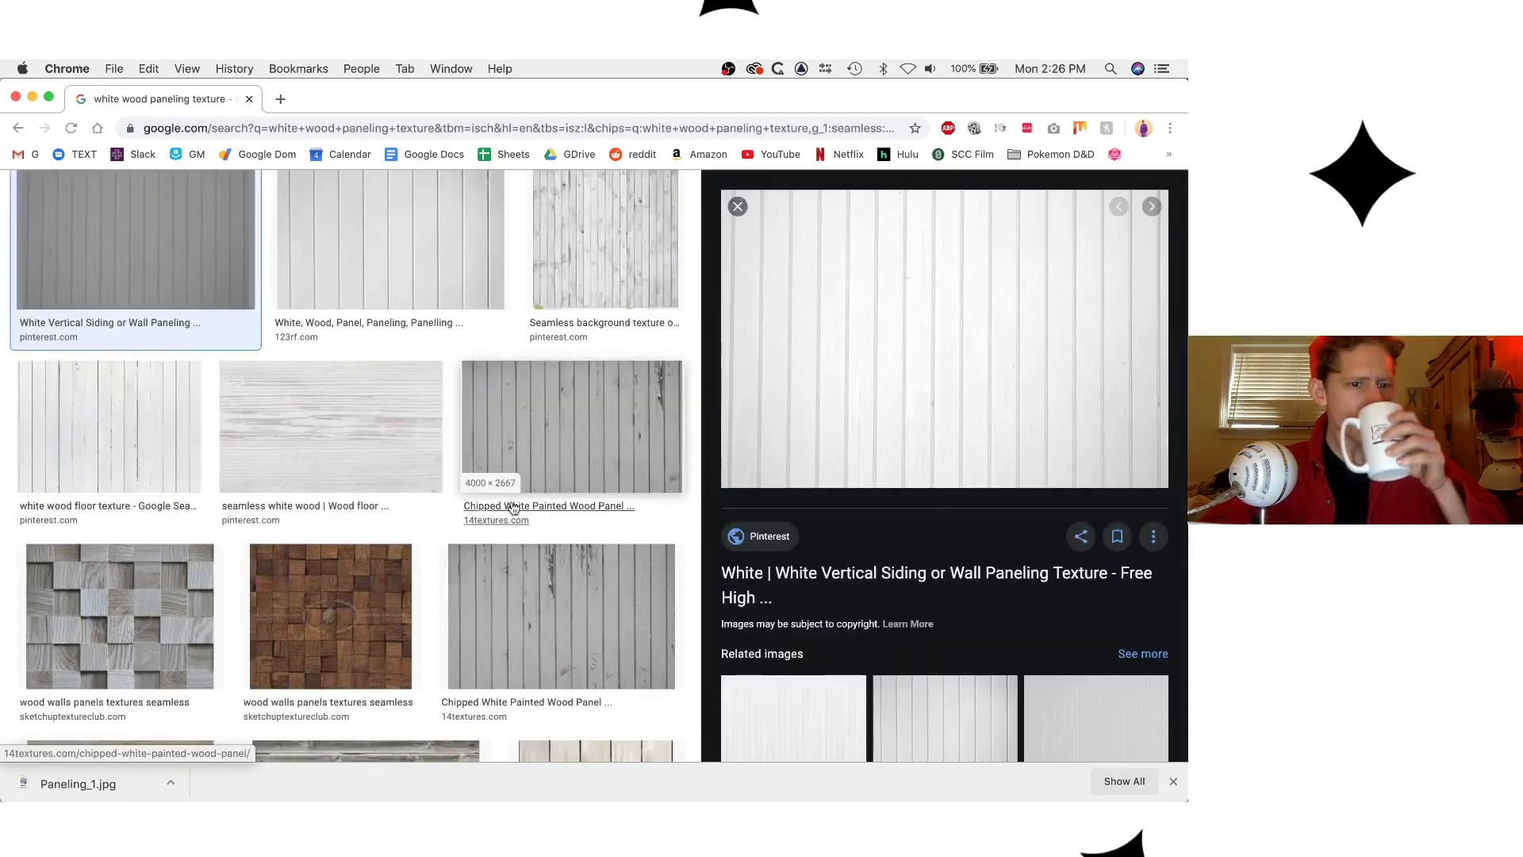
scroll(260, 773, "down", 5)
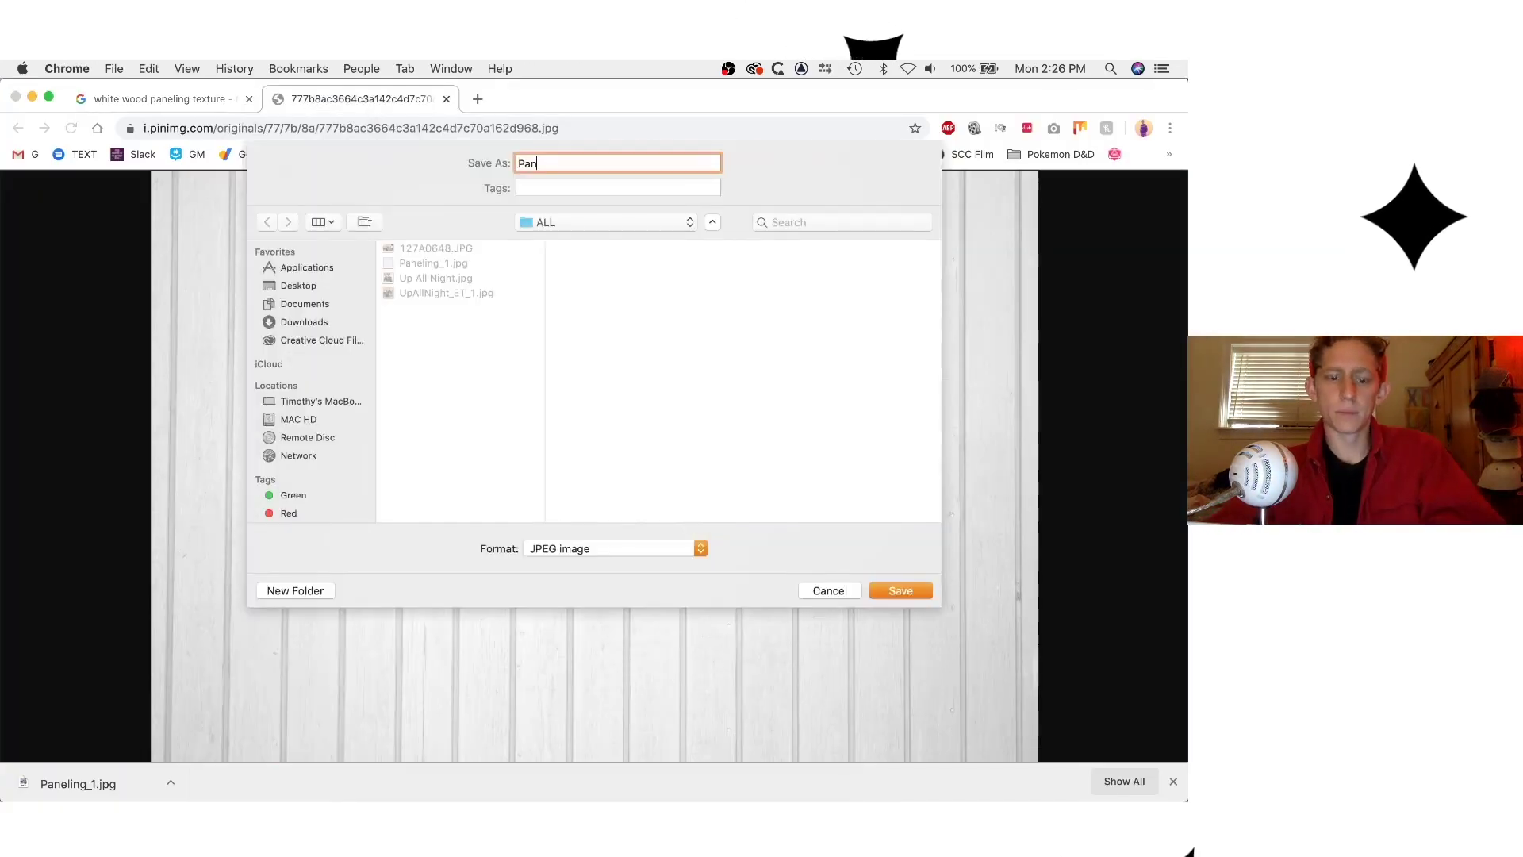
key("Return")
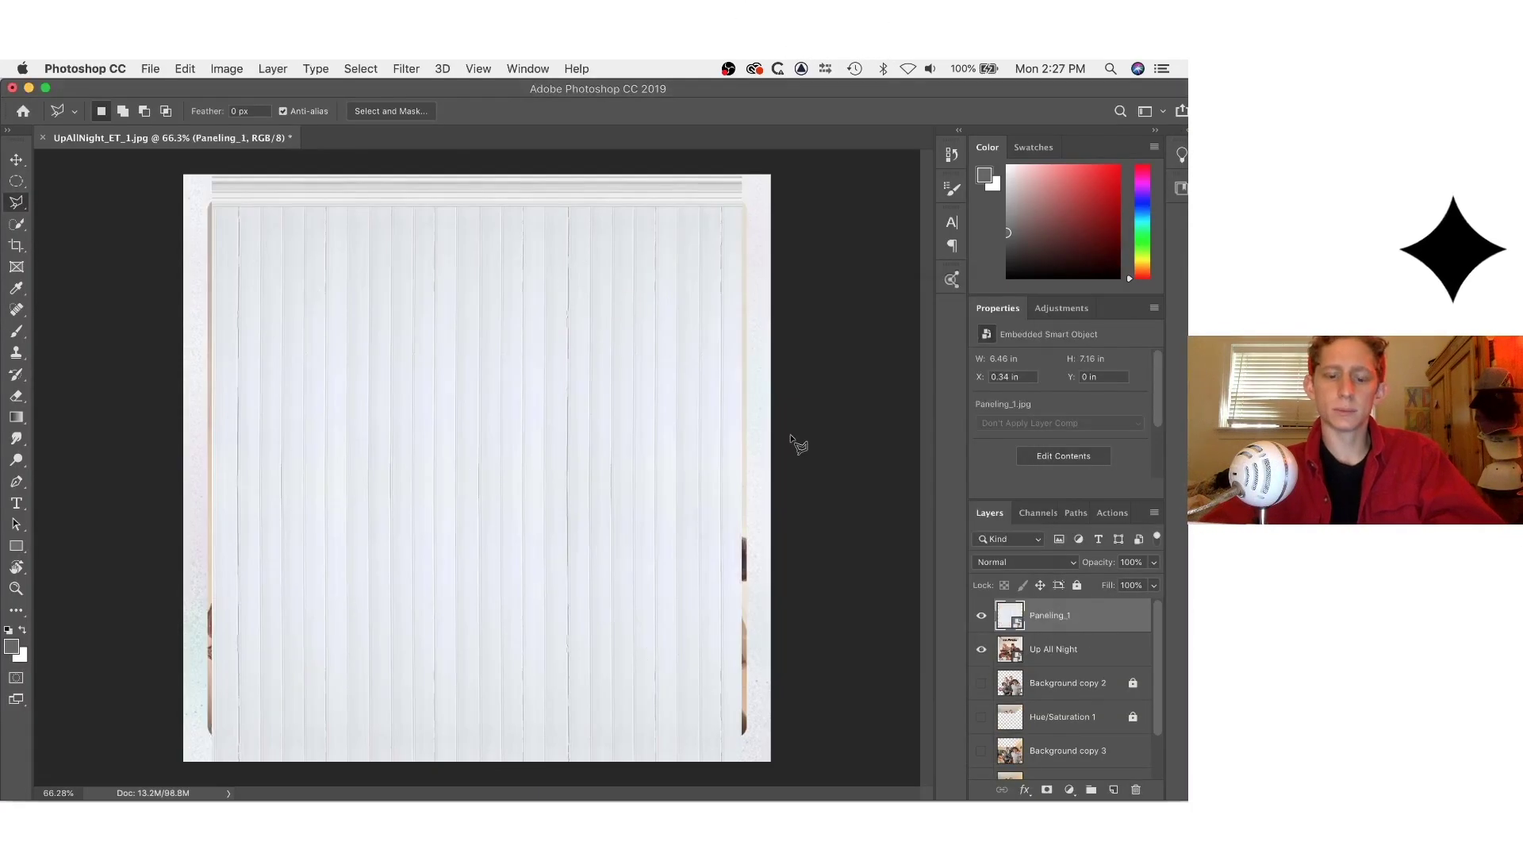
Switch to Photoshop and try outlining the cover's panelled ceiling with the Polygonal Lasso, hiding the Paneling_1 layer while tracing.
left_click(981, 616)
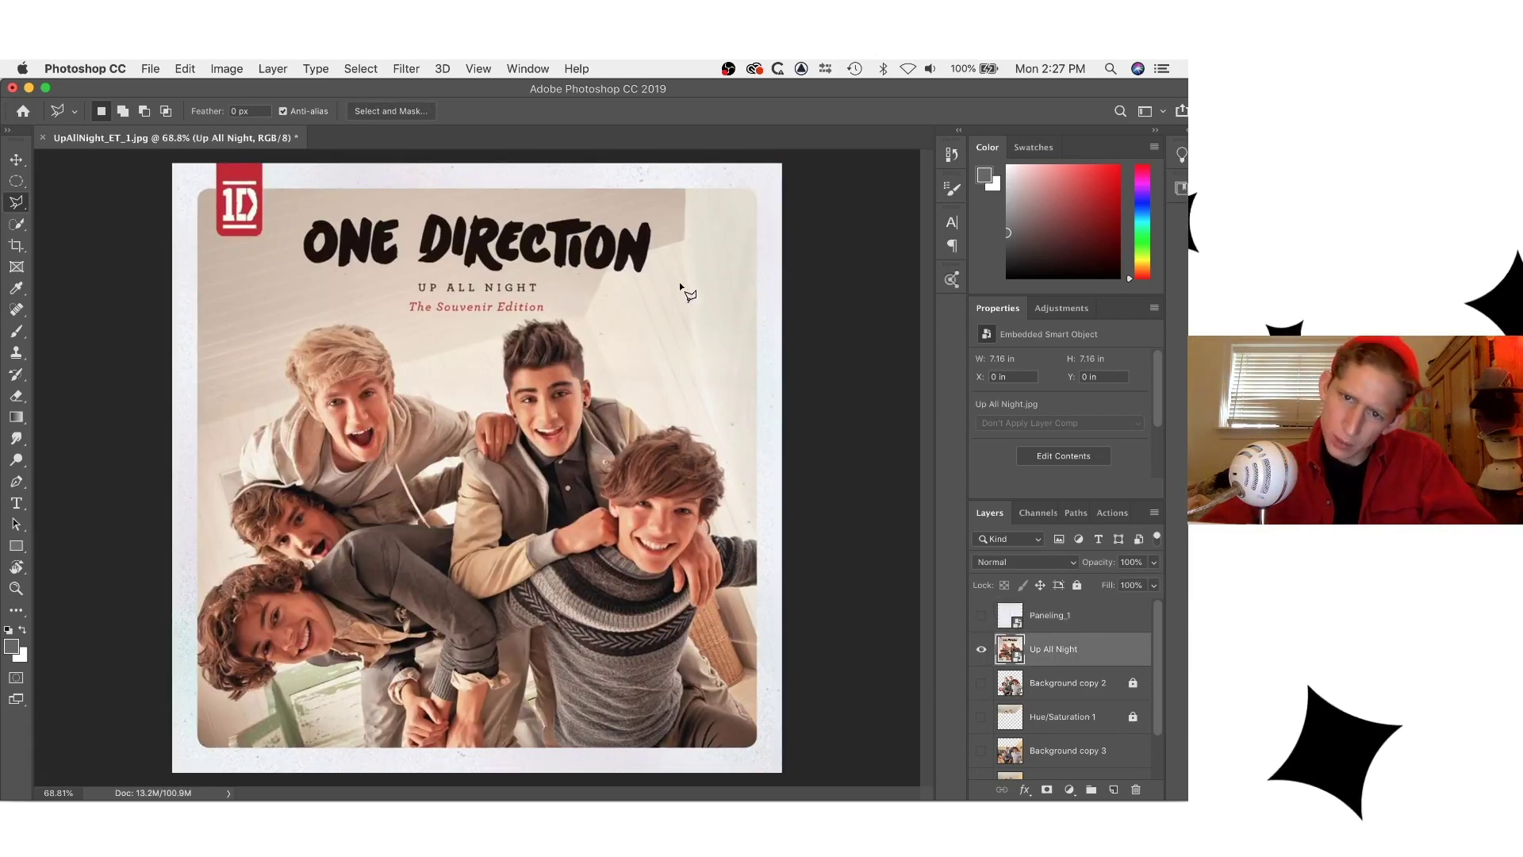
double_click(715, 222)
key("Return")
key("super+d")
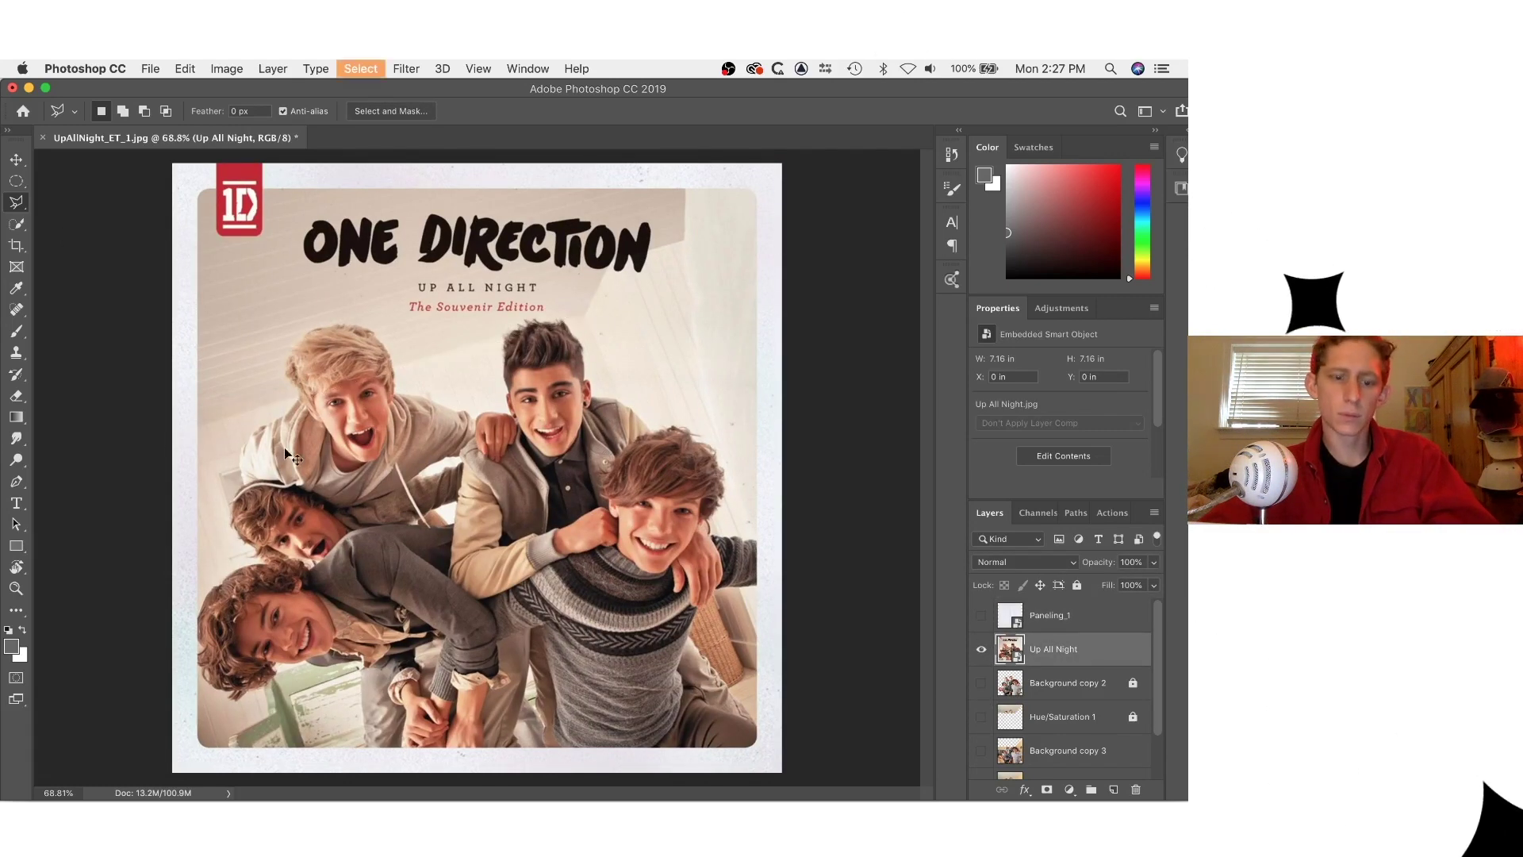
left_click(610, 258)
left_click(585, 315)
left_click(981, 616)
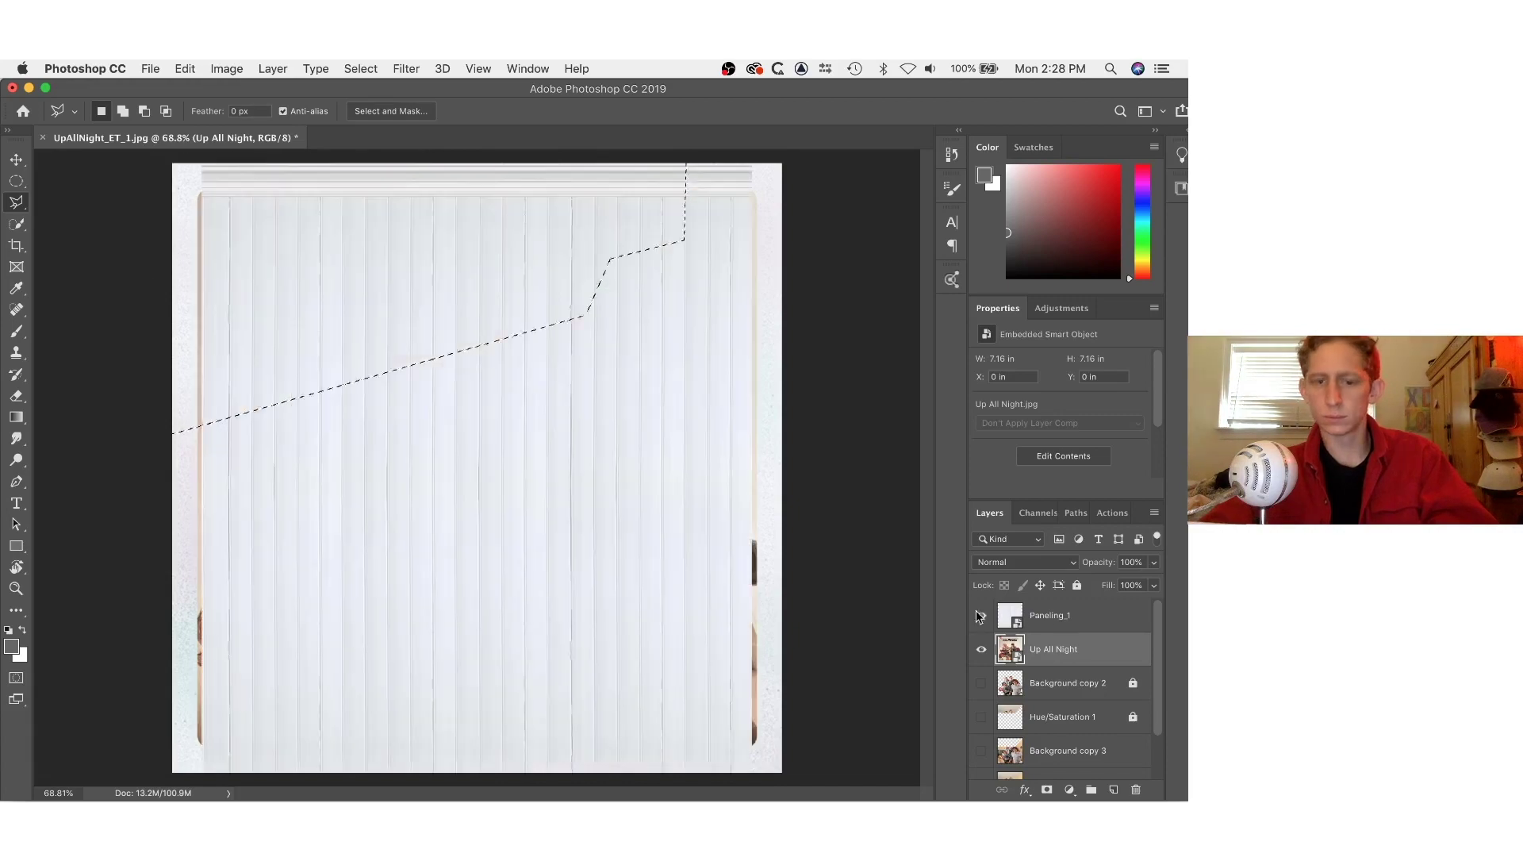
Compare the Paneling_1 layer with the cover beneath it and set its opacity to 32%.
left_click(1047, 615)
left_click(981, 615)
left_click(981, 615)
left_click(1153, 562)
left_click_drag(1116, 587, 1097, 584)
Rotate the Paneling_1 layer to about 75° and scale it to 34.15%, aligning its boards with the cover's ceiling panels.
key("super+t")
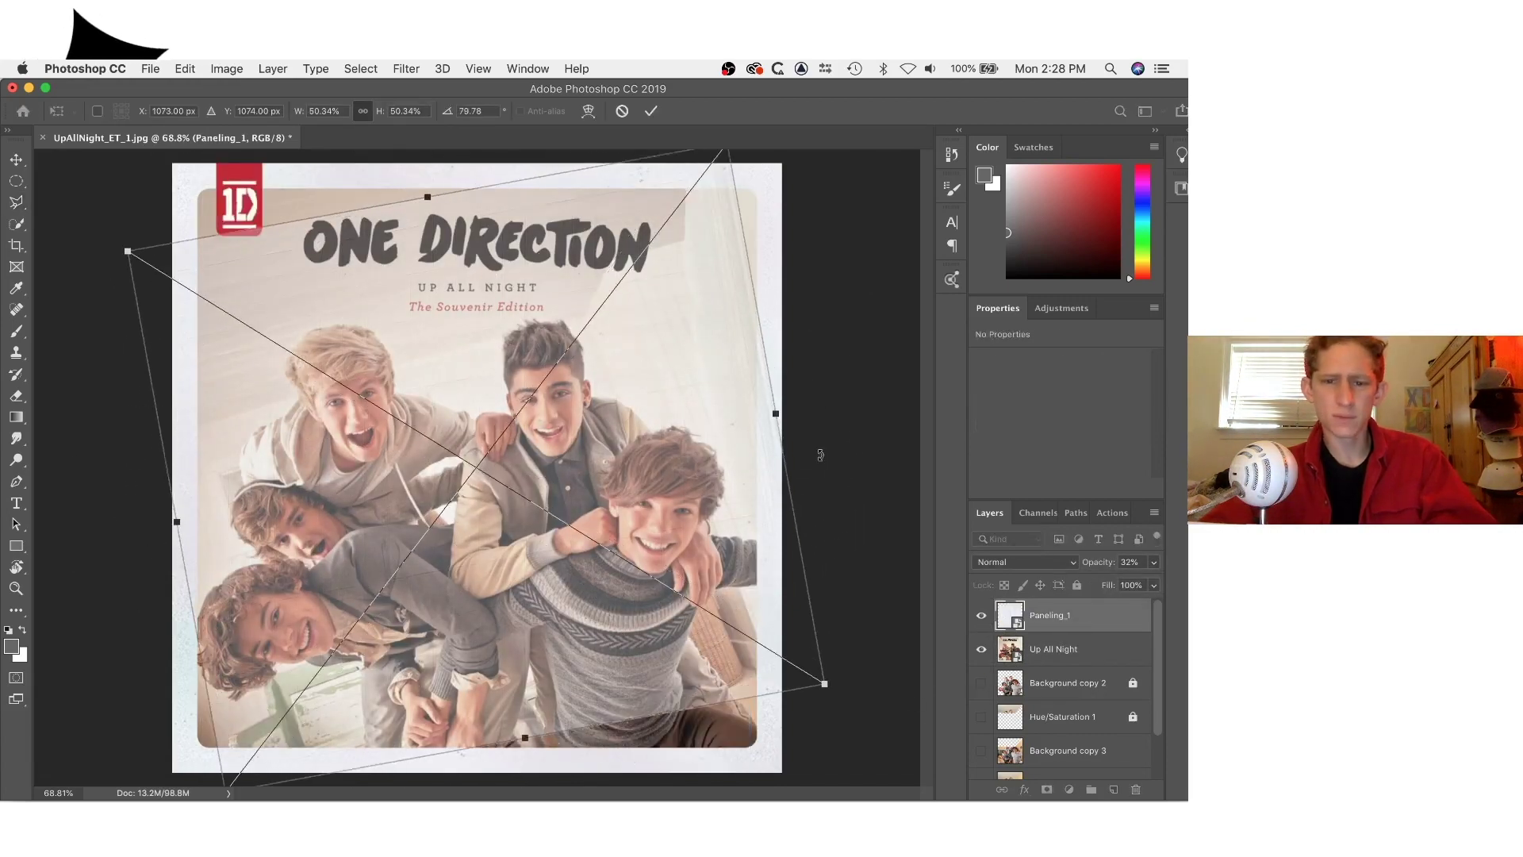
key("super+equal")
scroll(538, 405, "up", 5)
left_click_drag(880, 548, 749, 278)
left_click_drag(644, 210, 645, 218)
scroll(646, 222, "down", 3)
scroll(278, 317, "up", 2)
left_click_drag(116, 245, 237, 379)
left_click_drag(341, 476, 408, 393)
scroll(397, 412, "down", 2)
scroll(475, 331, "up", 5)
left_click_drag(433, 543, 380, 465)
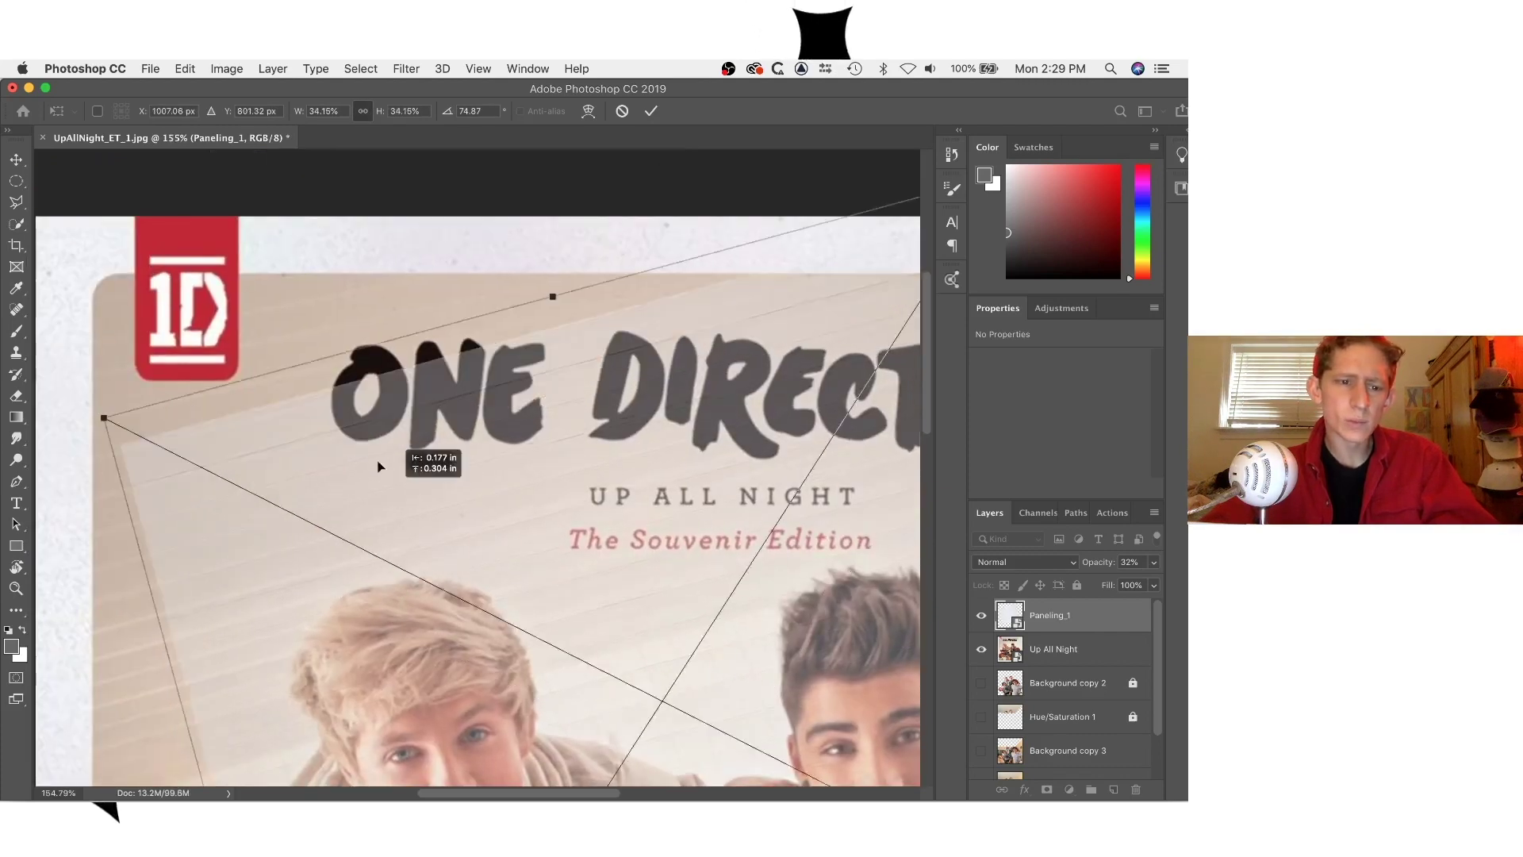
Adjust the paneling's rotation to about 79.6°, stretch its height to about 42.9% across the ceiling, and apply the transform.
left_click_drag(357, 310, 389, 284)
left_click_drag(500, 415, 439, 379)
scroll(357, 396, "up", 1)
left_click_drag(270, 340, 300, 465)
scroll(300, 465, "down", 4)
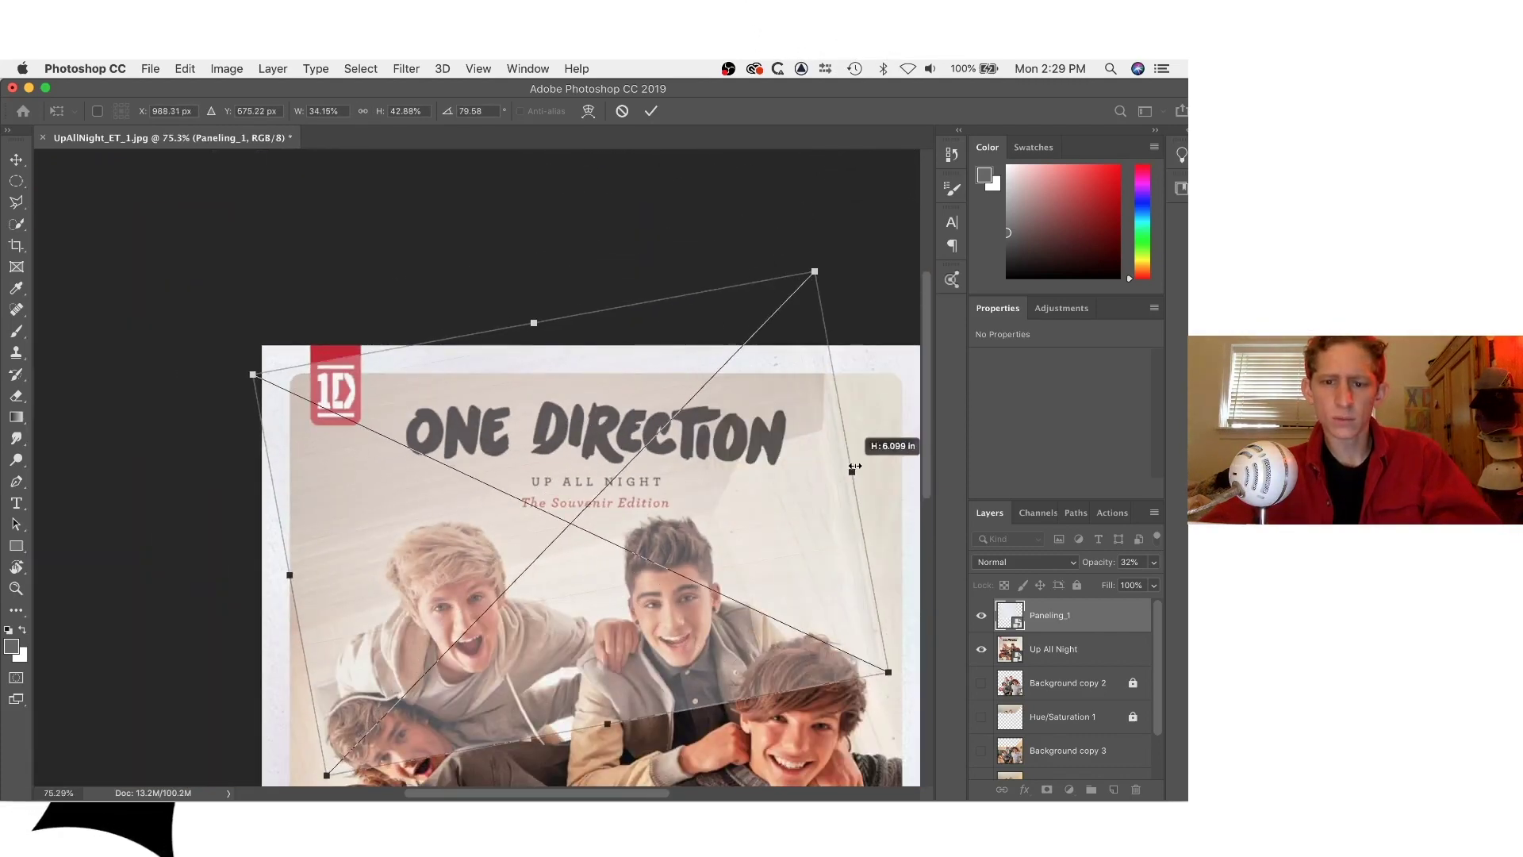
key("Return")
Restore the Paneling_1 layer to full opacity and hide it to work on the Up All Night layer with the Polygonal Lasso.
key("l")
key("0")
left_click(981, 616)
left_click(1055, 649)
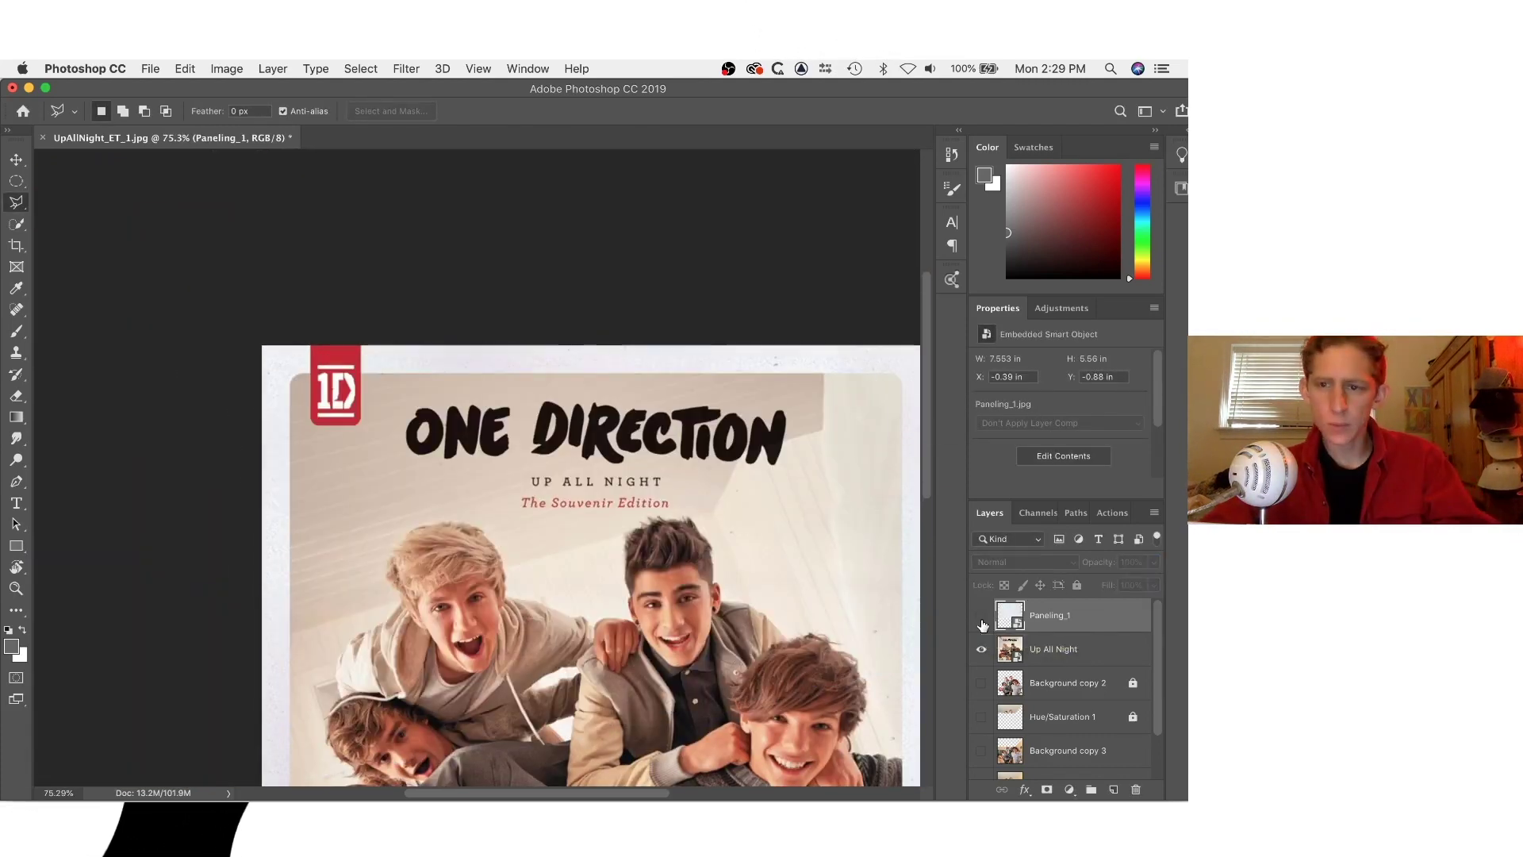
Show the Paneling_1 layer and start a Perspective Warp, fitting its grid to the four corners of the paneling.
scroll(571, 533, "up", 2)
left_click(1055, 615)
left_click(981, 615)
left_click(576, 69)
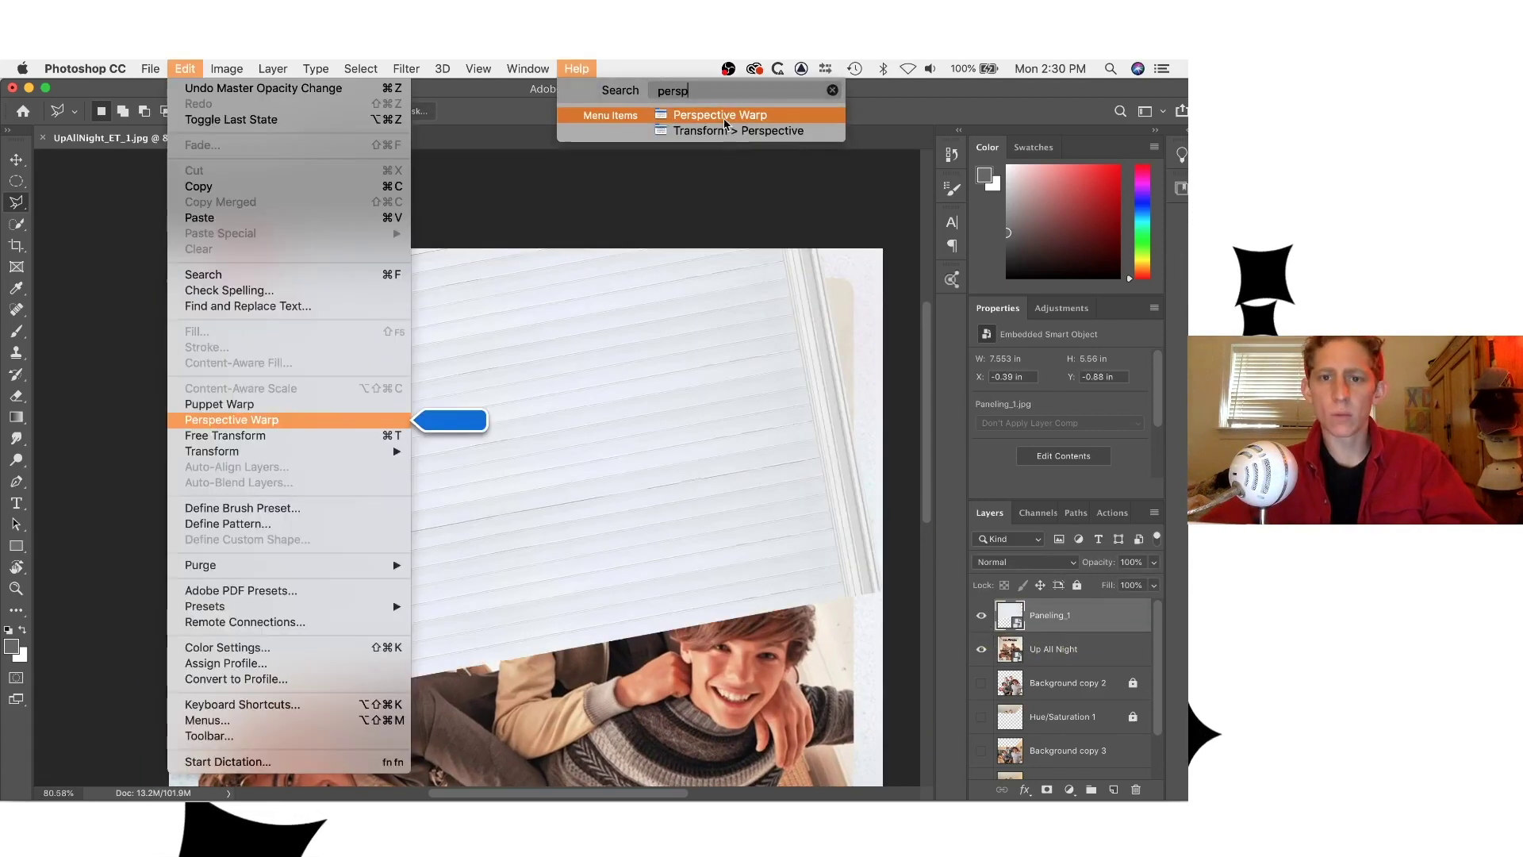
left_click(629, 111)
left_click_drag(802, 713, 880, 591)
left_click_drag(208, 176, 135, 283)
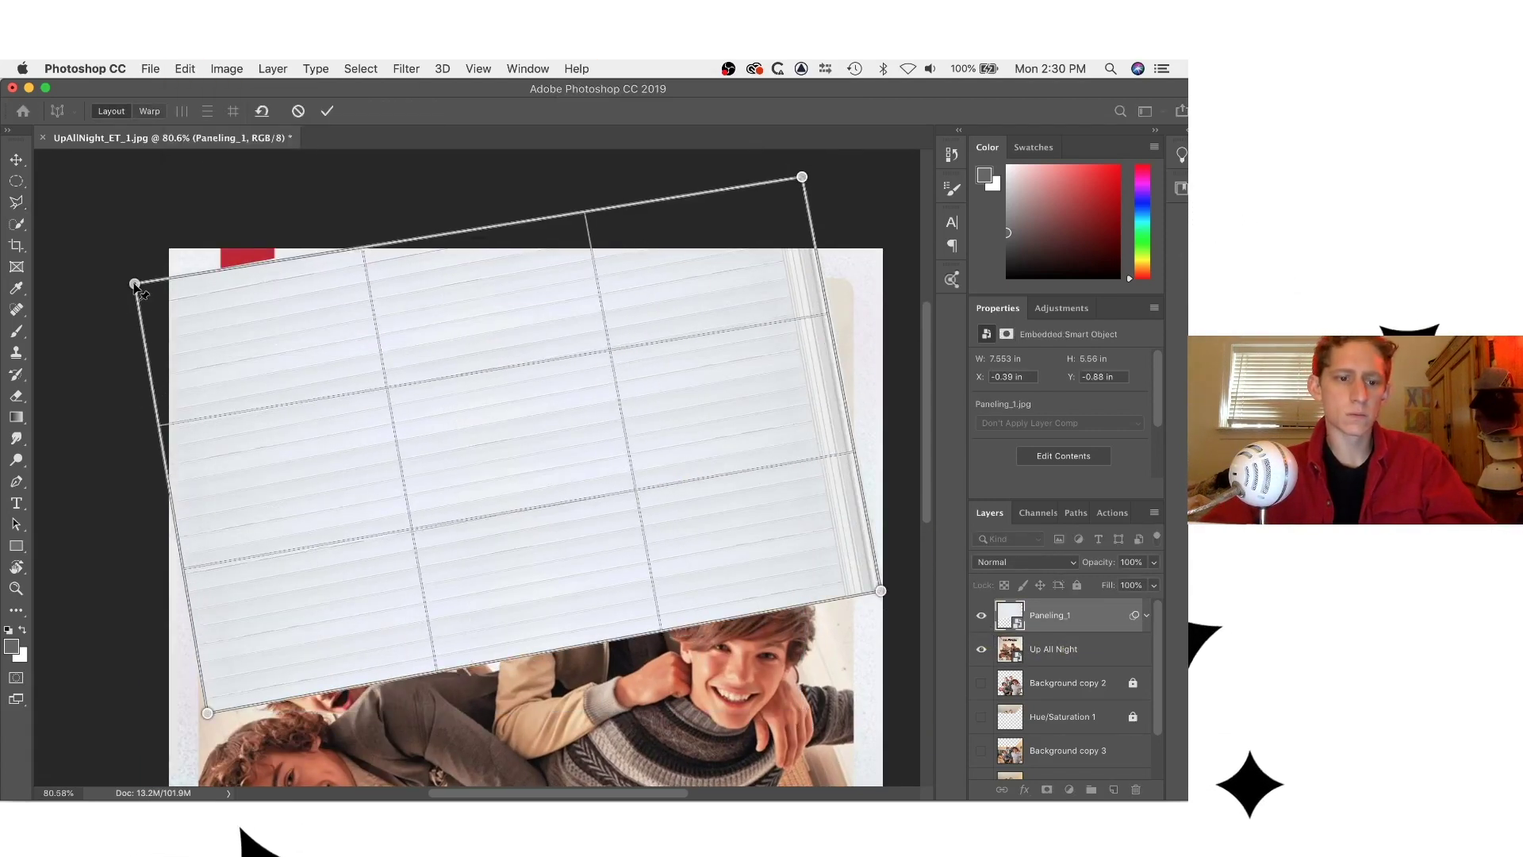
Warp the paneling's lower corners inward and upward, and place the cut-out Paneling_1 copy layer below Background copy 2.
key("Return")
left_click_drag(881, 591, 776, 446)
left_click_drag(207, 713, 199, 608)
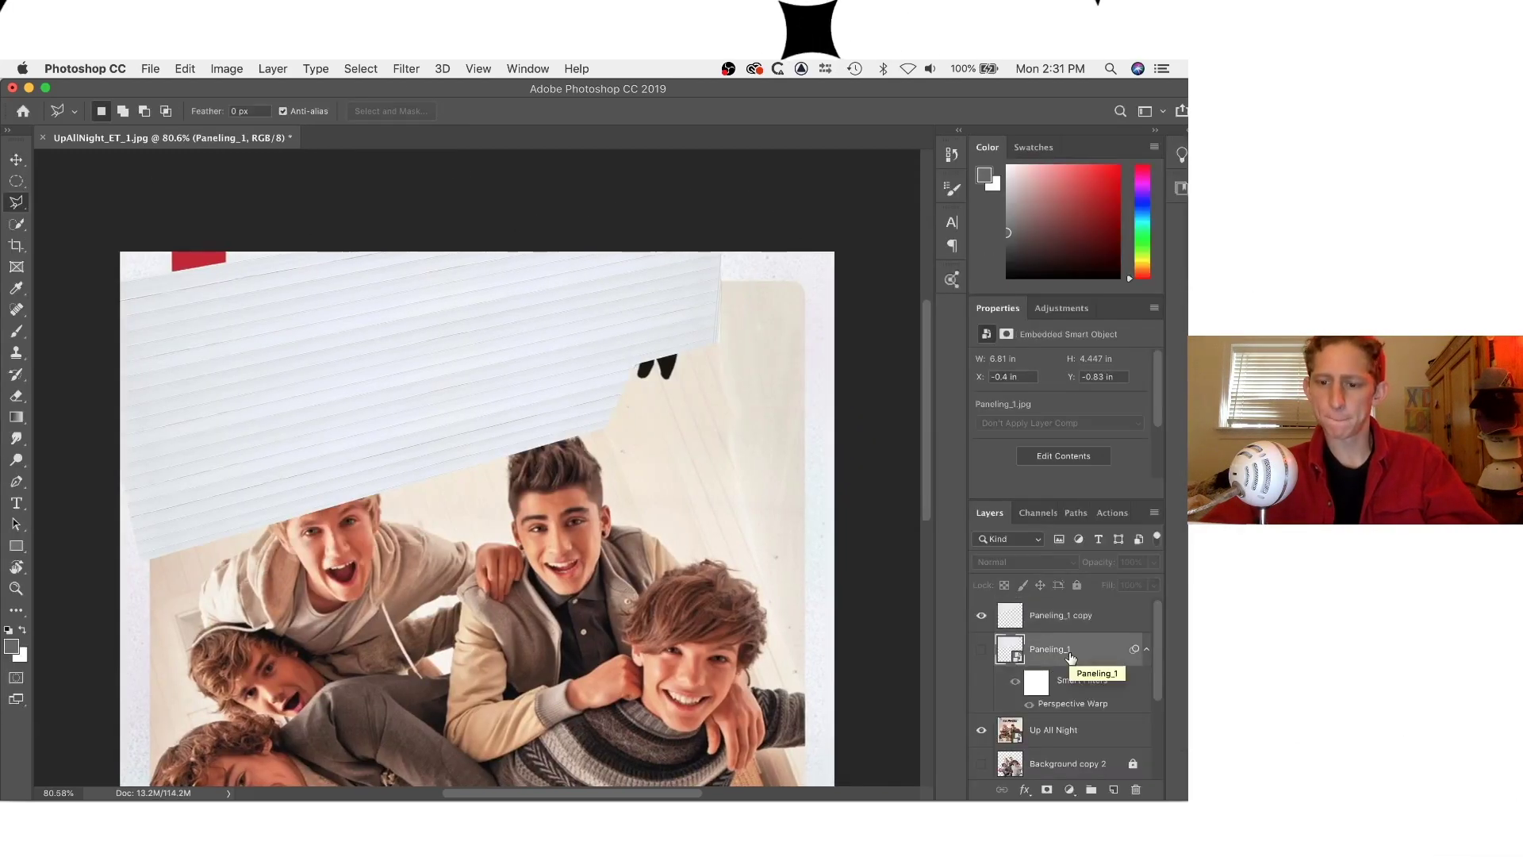
left_click_drag(1055, 614, 1047, 749)
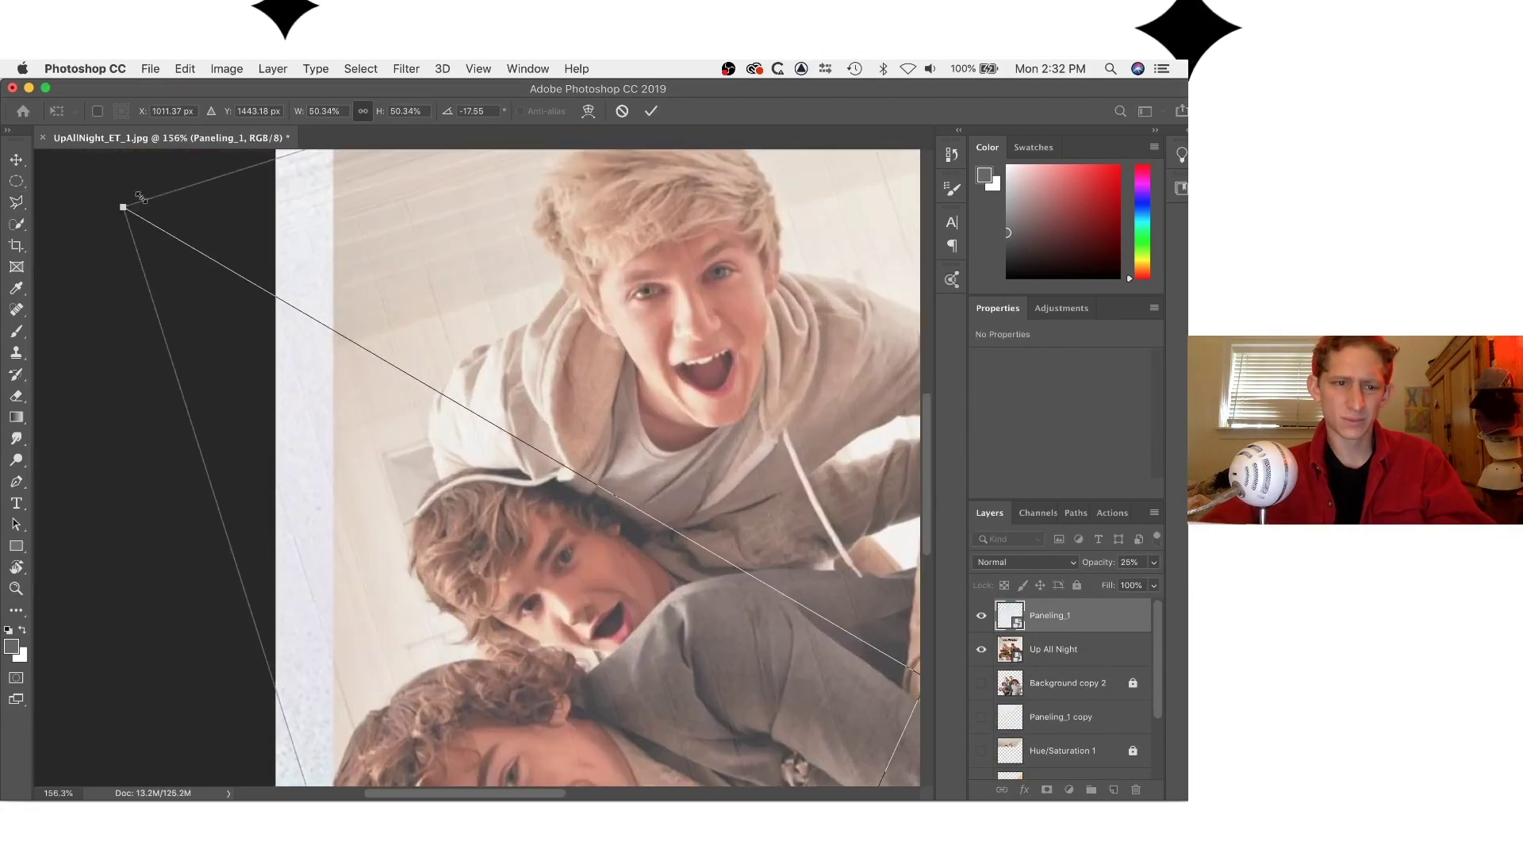
Align the 25% opacity Paneling_1 layer with the cover's wall boards and duplicate it as Paneling_1 copy 2.
left_click_drag(341, 280, 462, 409)
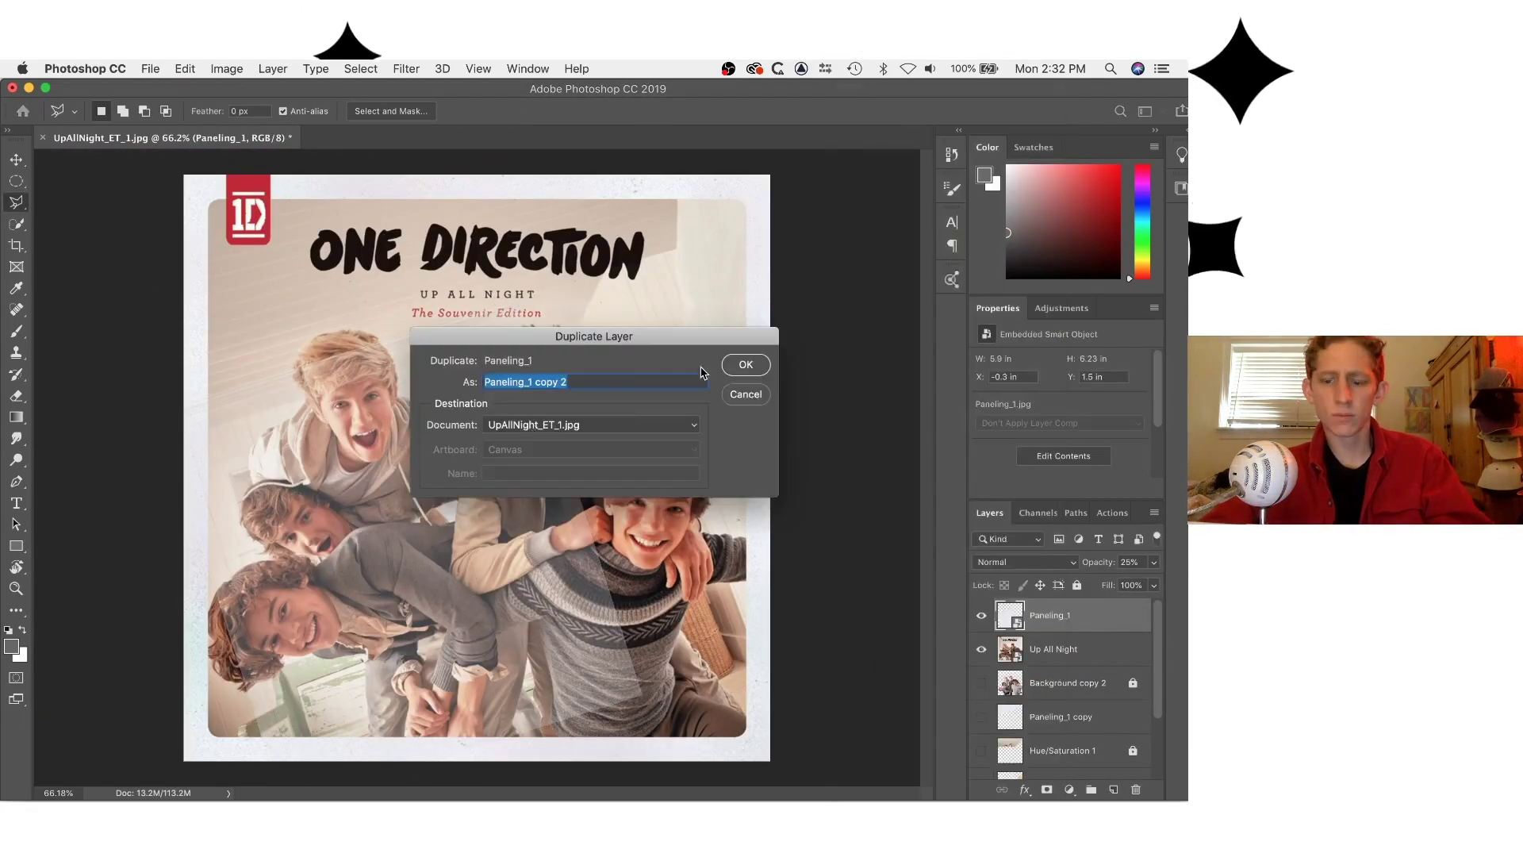
key("Return")
Outline the large wall area beneath the ceiling edge with the Polygonal Lasso, using the Up All Night layer as reference.
key("alt+bracketleft")
key("alt+bracketleft")
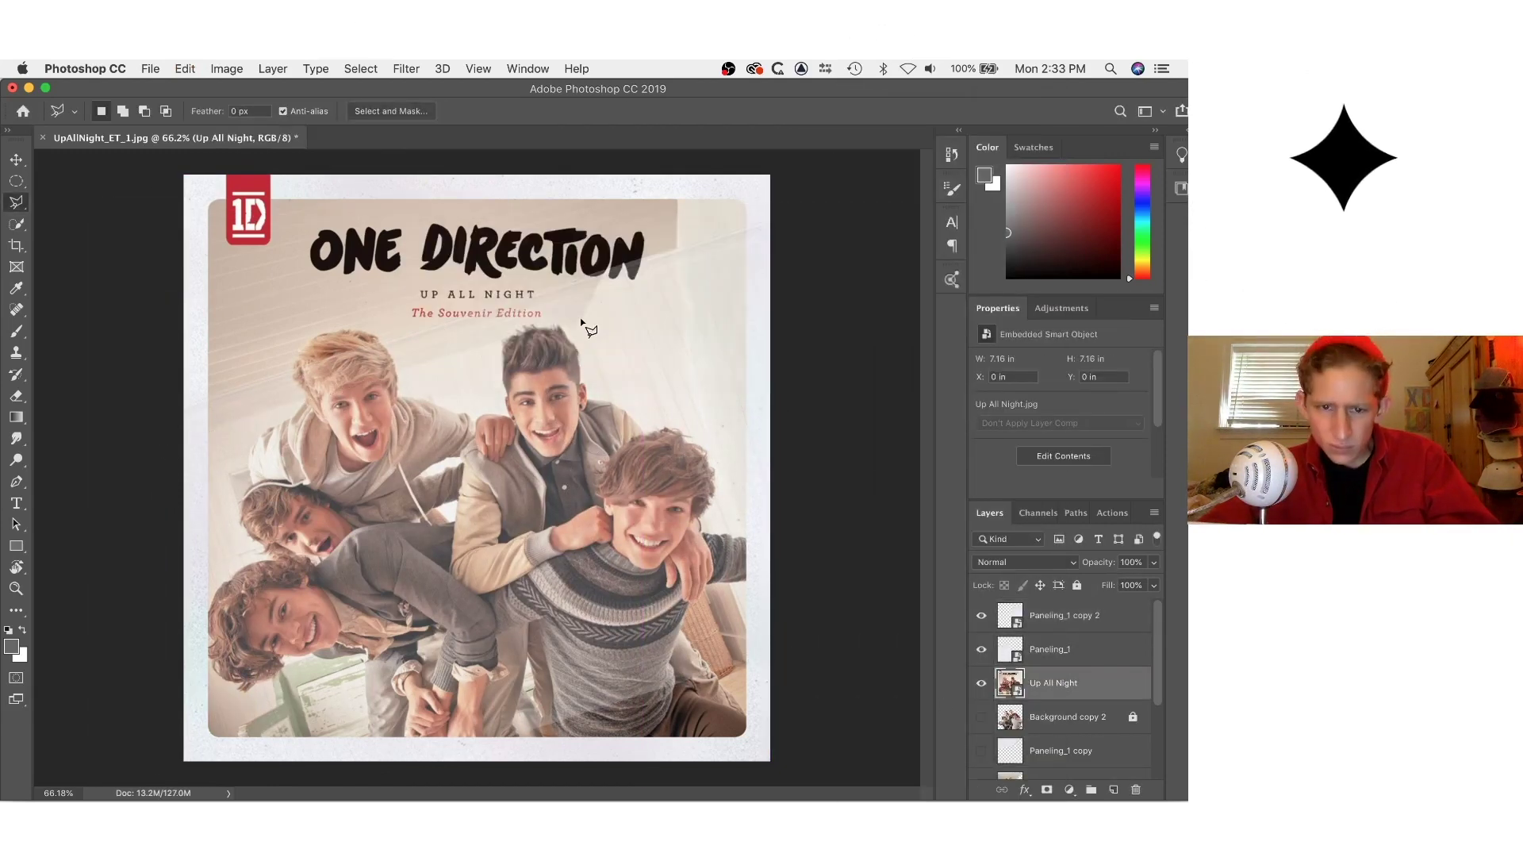
left_click(151, 774)
left_click(778, 759)
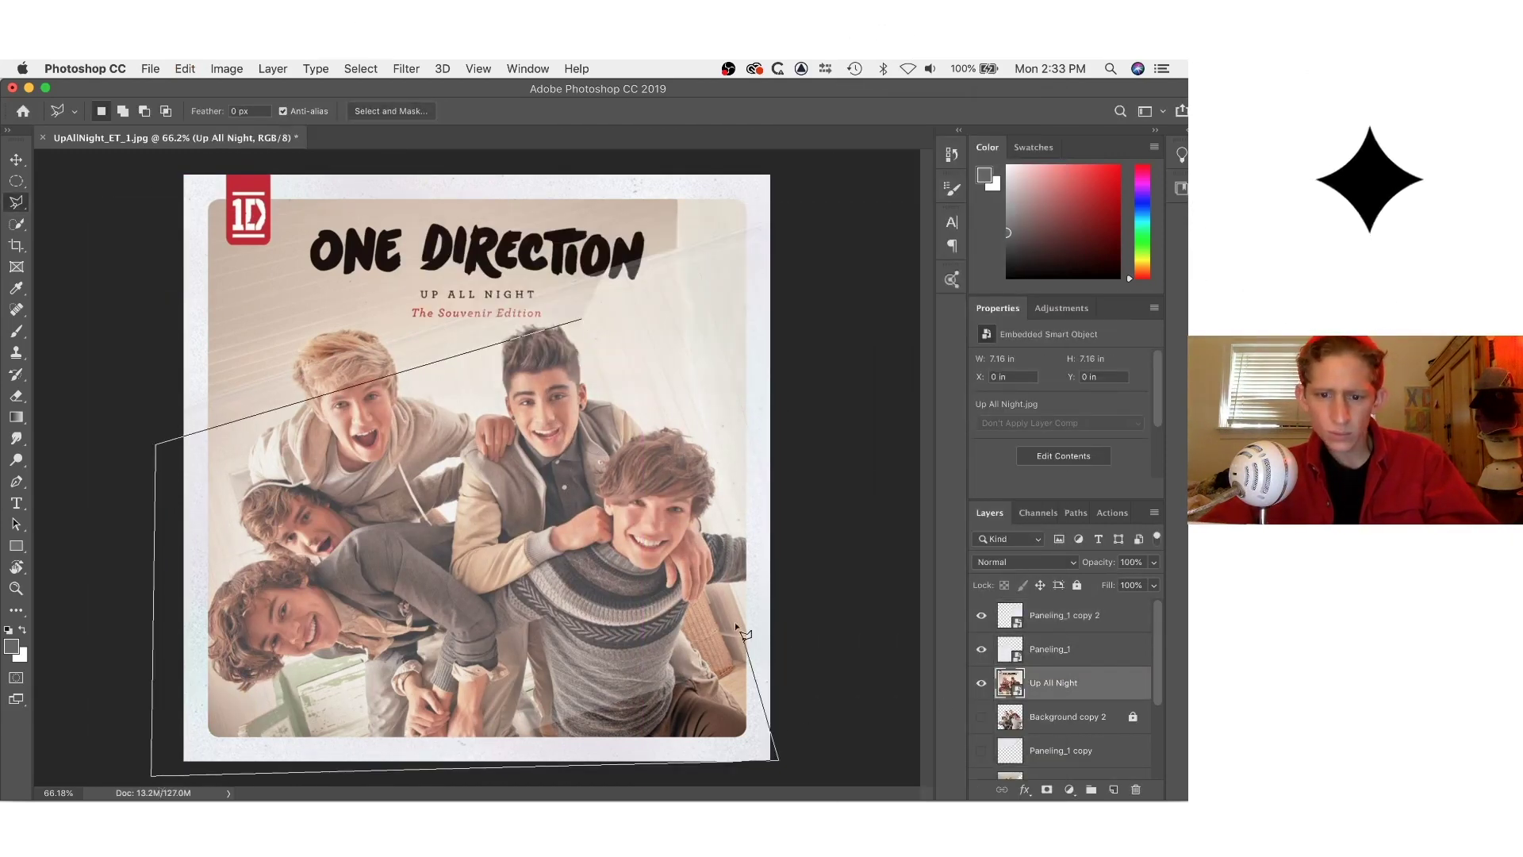
left_click(581, 323)
Select the Paneling_1 copy 2 layer and restore its opacity to 100%.
key("alt+bracketright")
key("alt+bracketright")
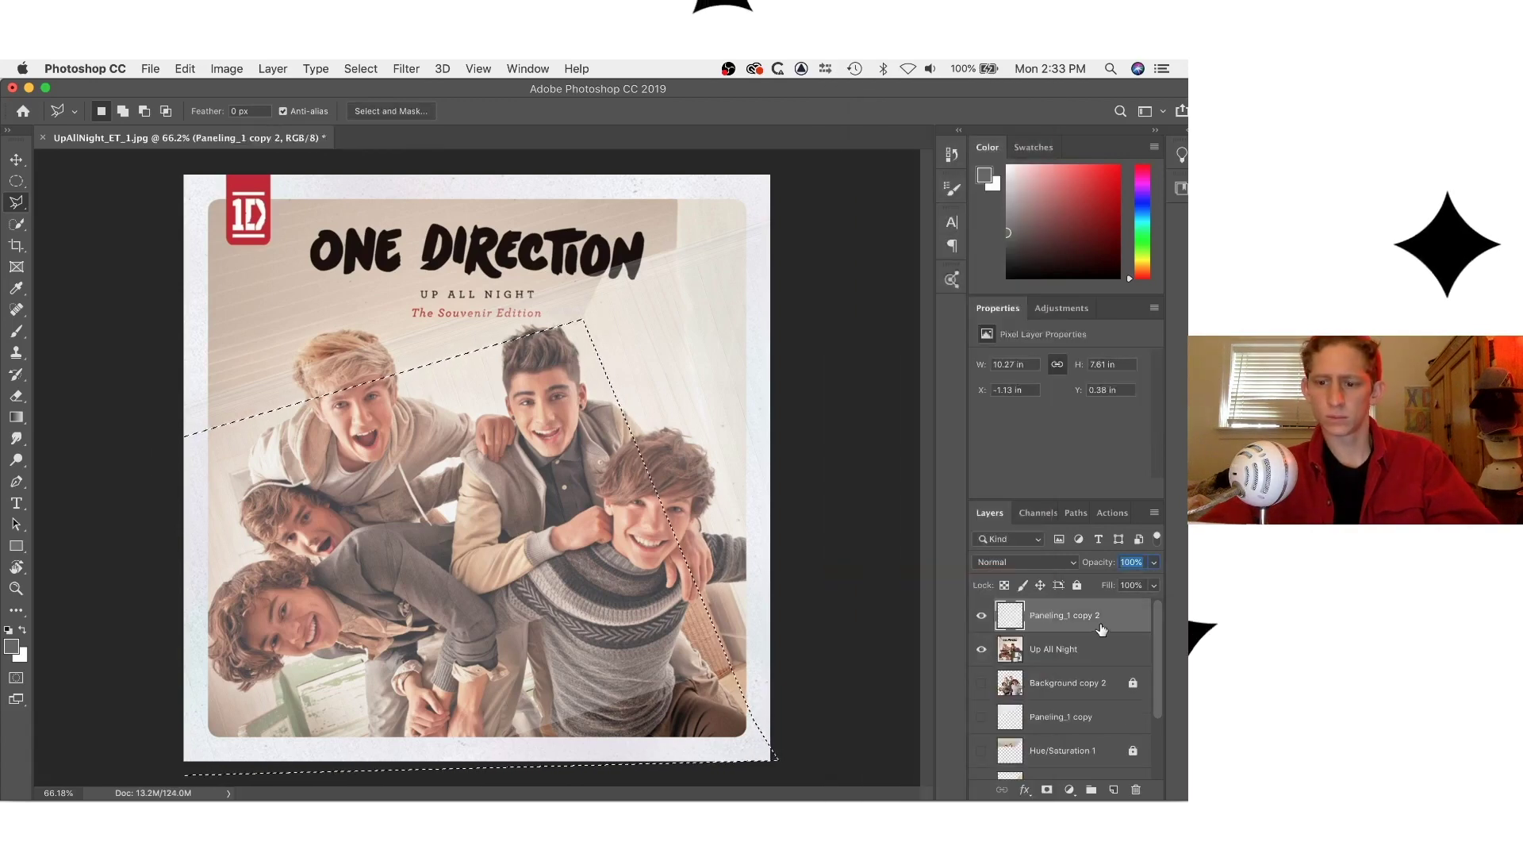
key("0")
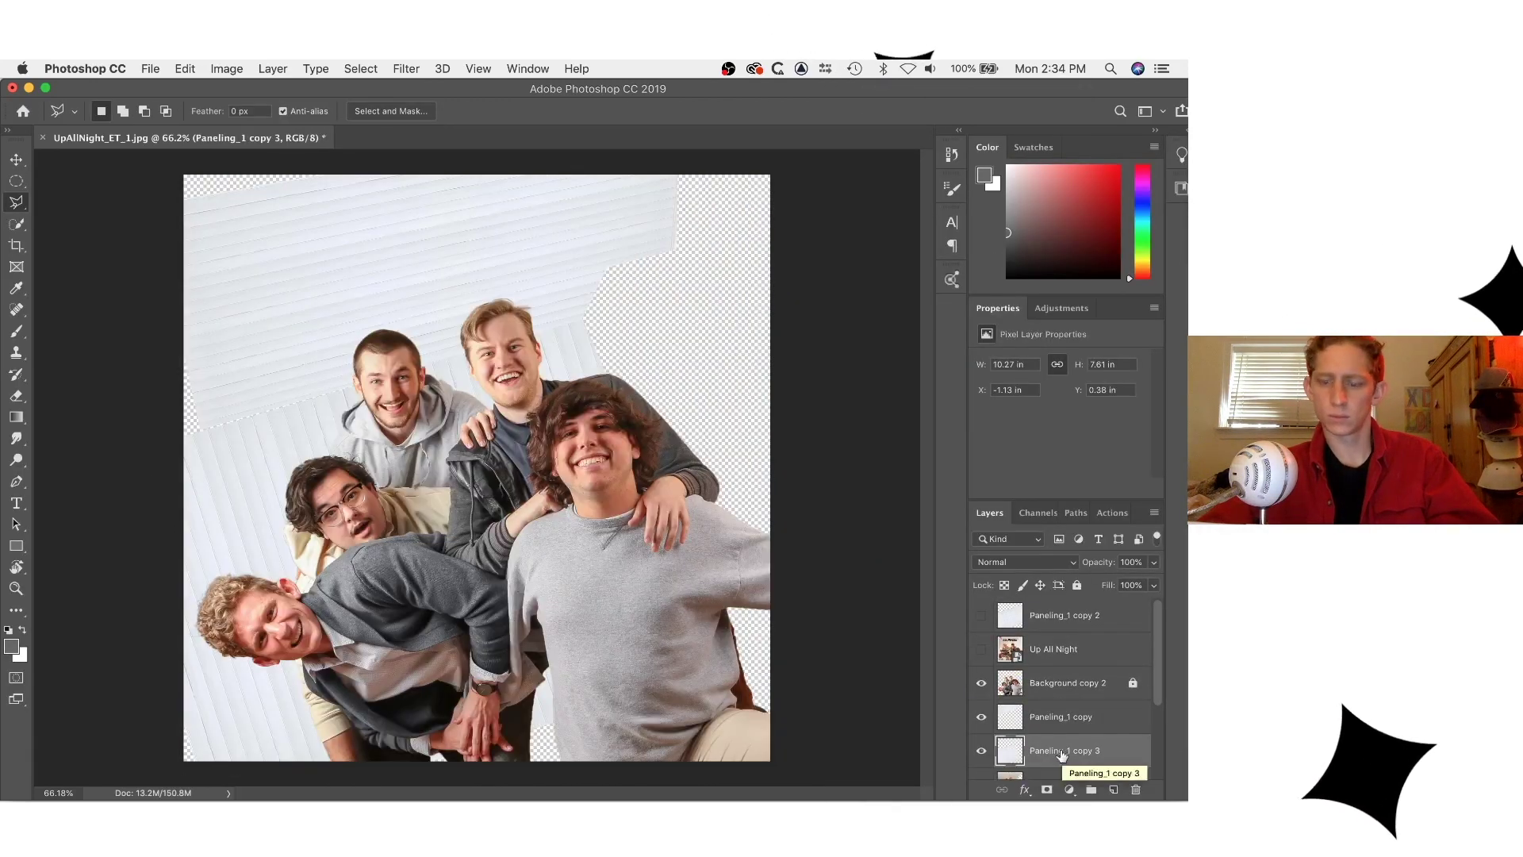
Nudge the Paneling_1 copy 3 layer up by about 0.02 in with Free Transform and apply it.
key("super+t")
left_click_drag(407, 280, 408, 278)
key("Return")
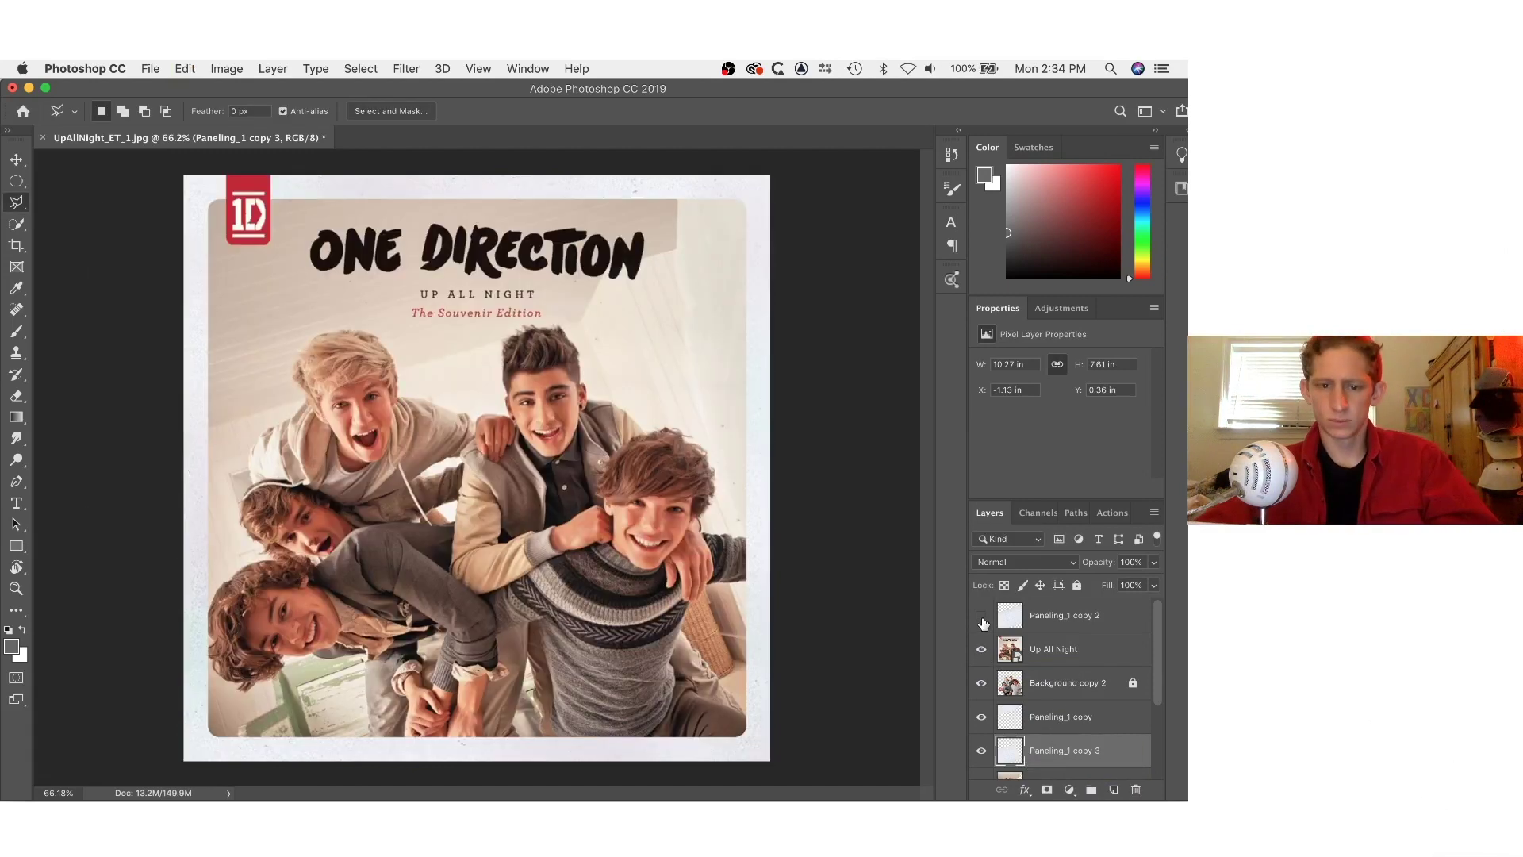
Scale Paneling_1 copy 2 to about 66.65%, rotate it about -4.88°, and position it at 36% opacity over the right-hand wall.
left_click(1063, 615)
key("super+t")
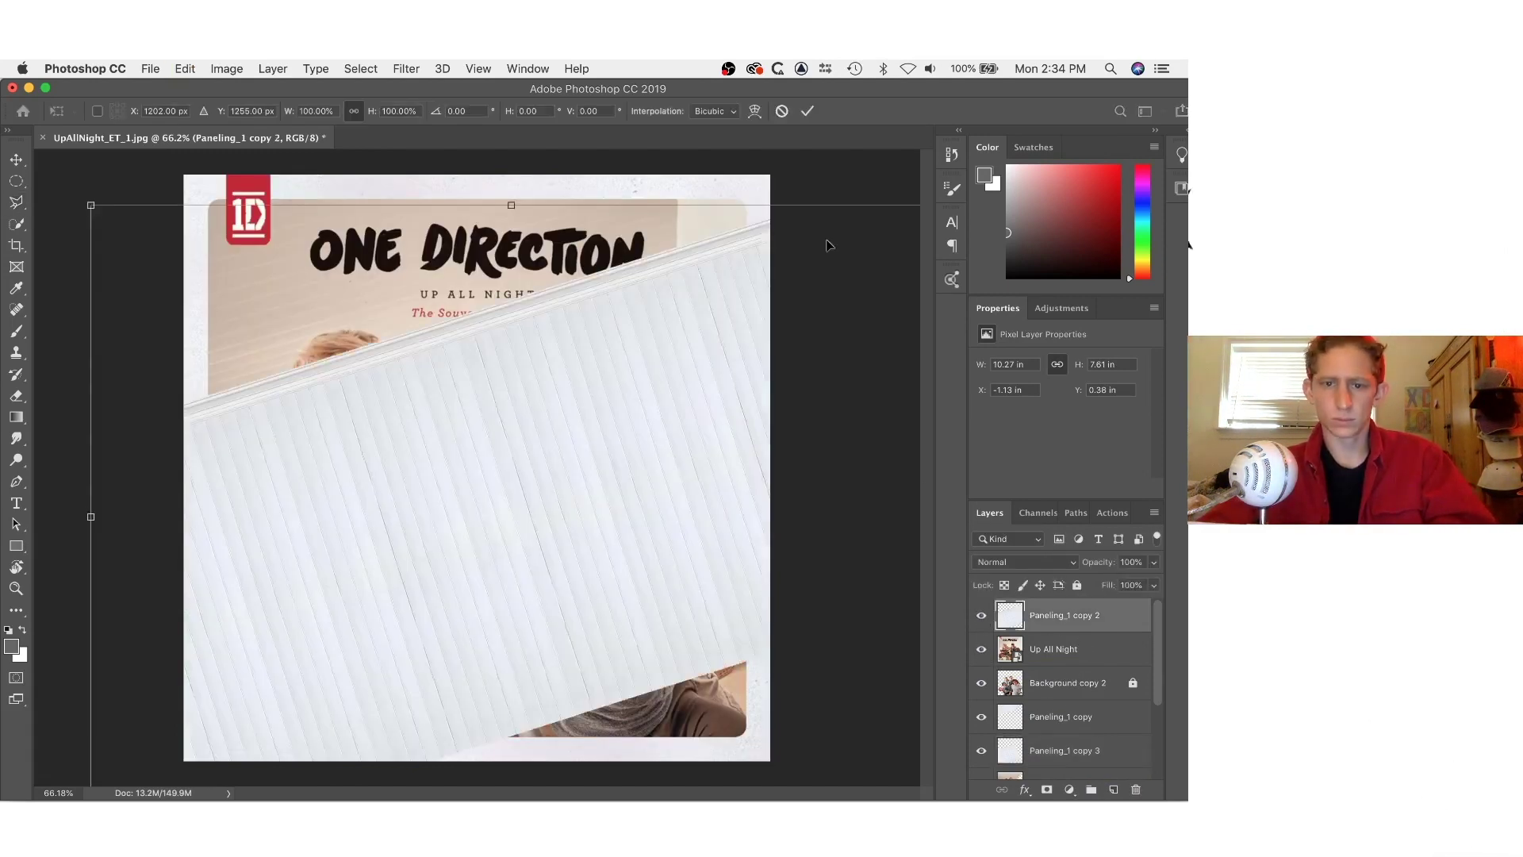
left_click_drag(634, 381, 683, 416)
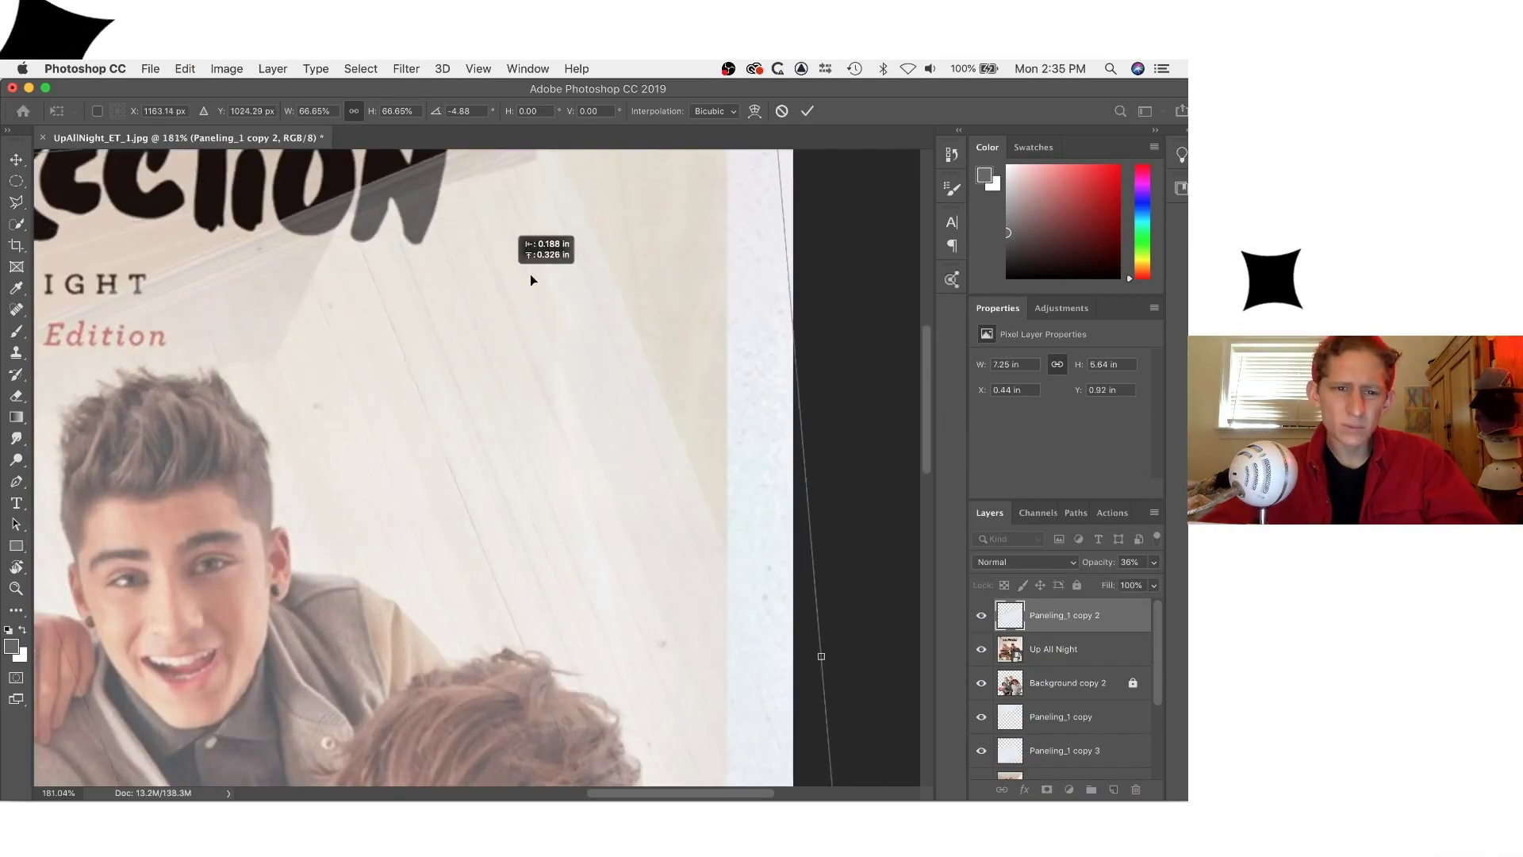
left_click_drag(531, 279, 602, 433)
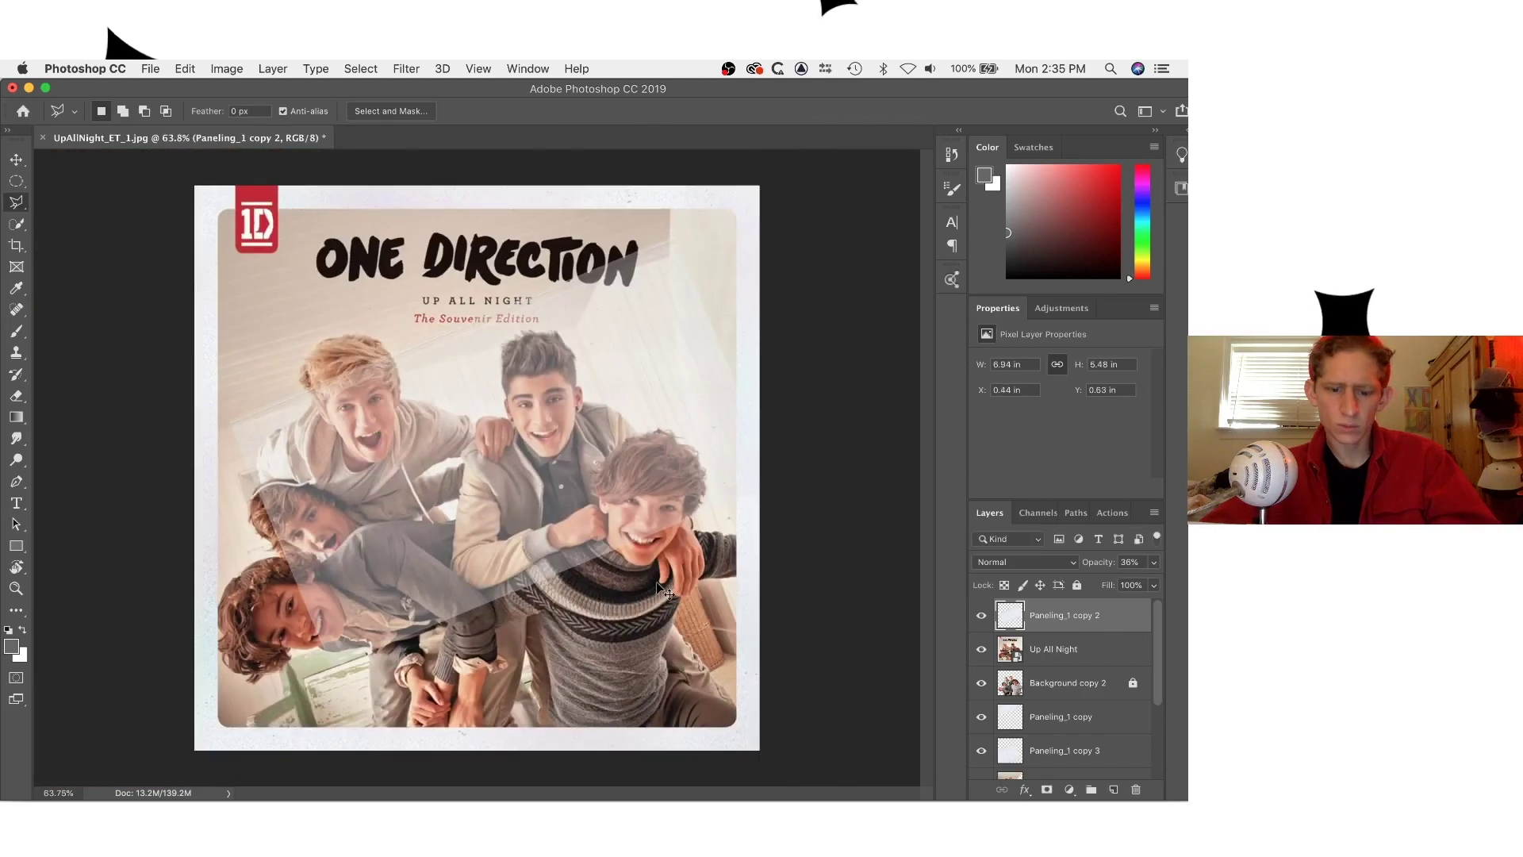
Transform Paneling_1 copy 2 again, enlarging and rotating it to about 9.42 × 8.91 in to match the wall boards.
key("super+t")
key("super+minus")
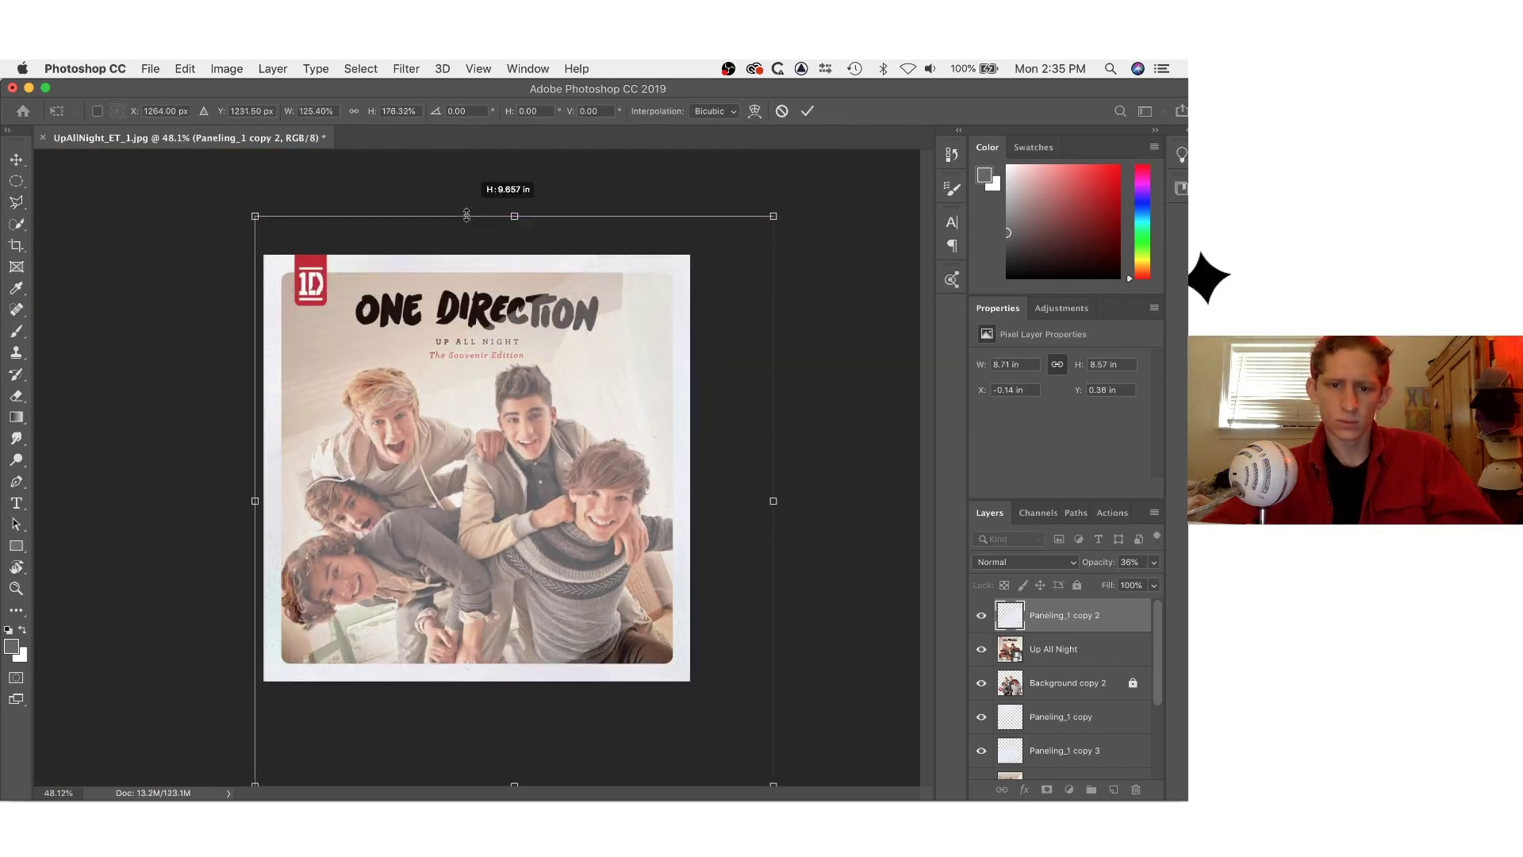
left_click_drag(775, 204, 817, 268)
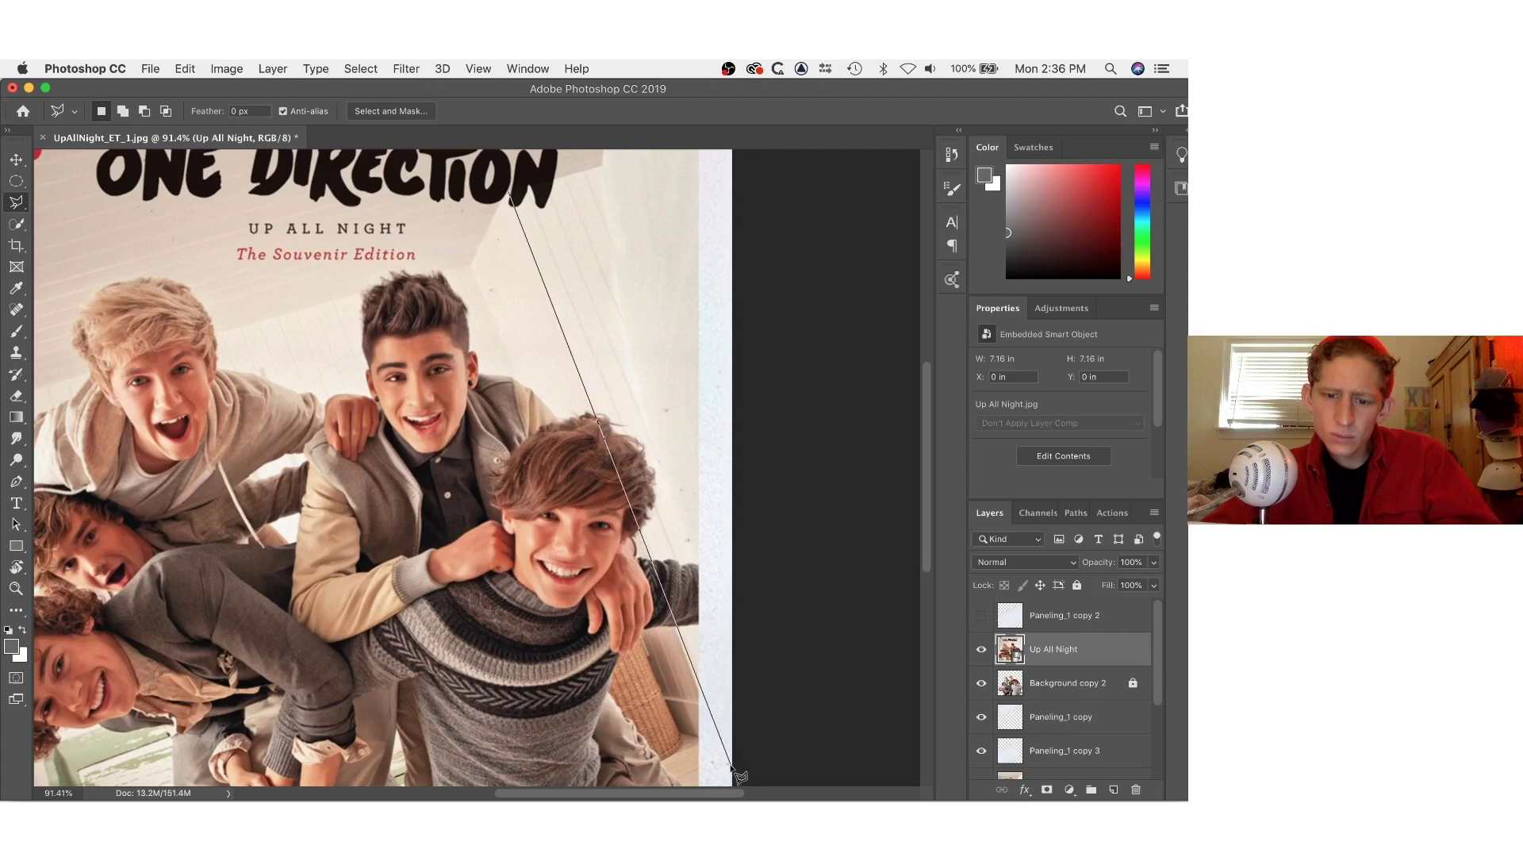
Outline the narrow wall strip from below the title to the cover's lower right edge and select Paneling_1 copy 2.
scroll(733, 772, "down", 1)
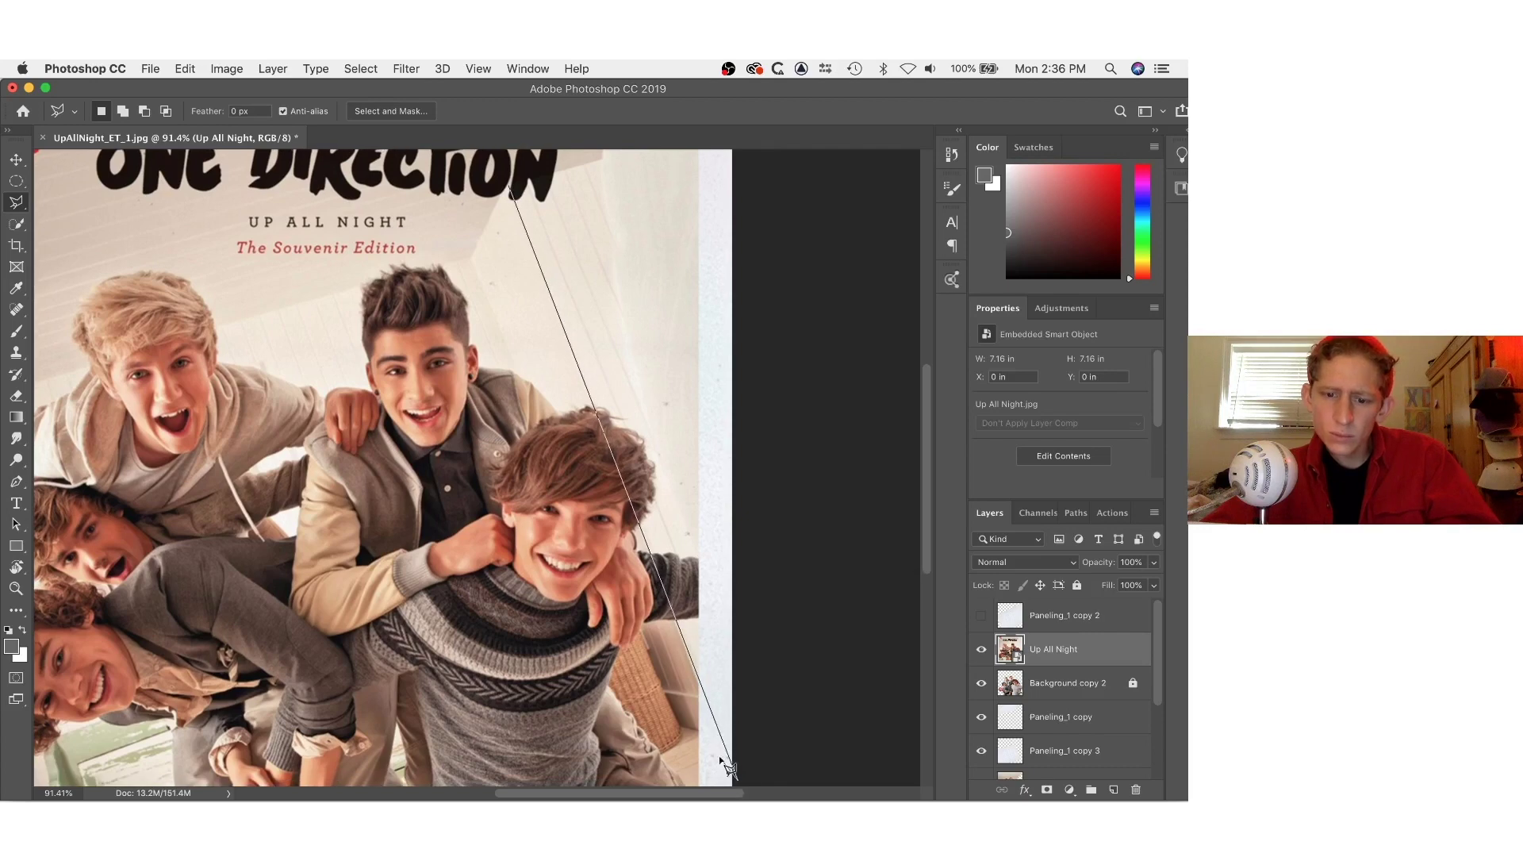
left_click(511, 191)
key("alt+bracketright")
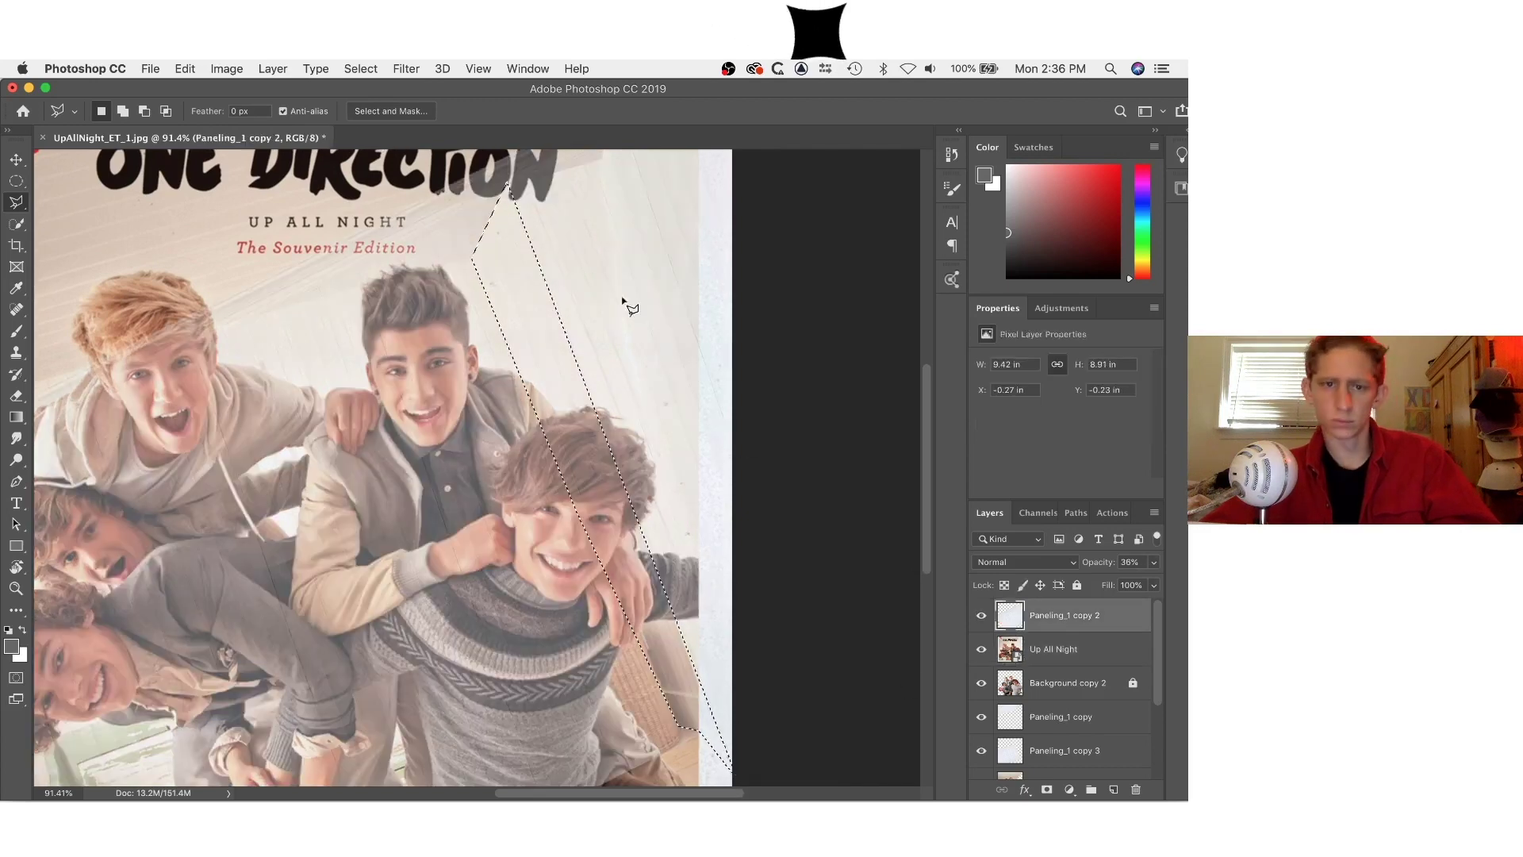
Output the selected paneling strip to a new layer with Select and Mask and place it below Paneling_1 copy.
key("super+alt+r")
left_click(1081, 698)
left_click(1039, 728)
left_click(1158, 775)
scroll(476, 466, "down", 2)
left_click_drag(1065, 615, 1067, 733)
Show Paneling_1 copy 2 and free-transform it to about 9.42 × 8.02 in for the next wall section.
left_click(981, 616)
left_click(1064, 616)
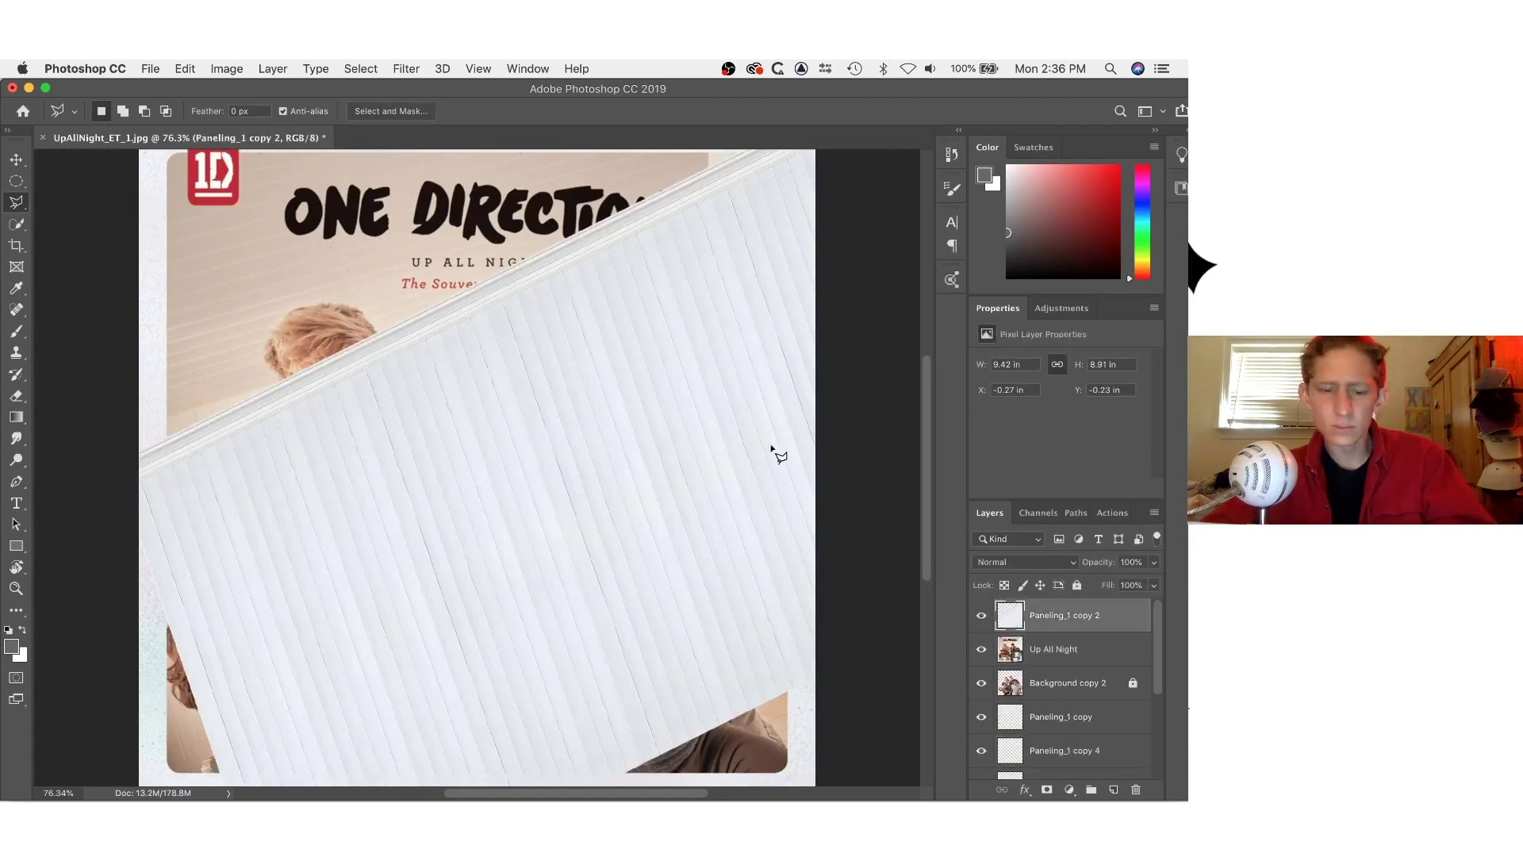
key("super+t")
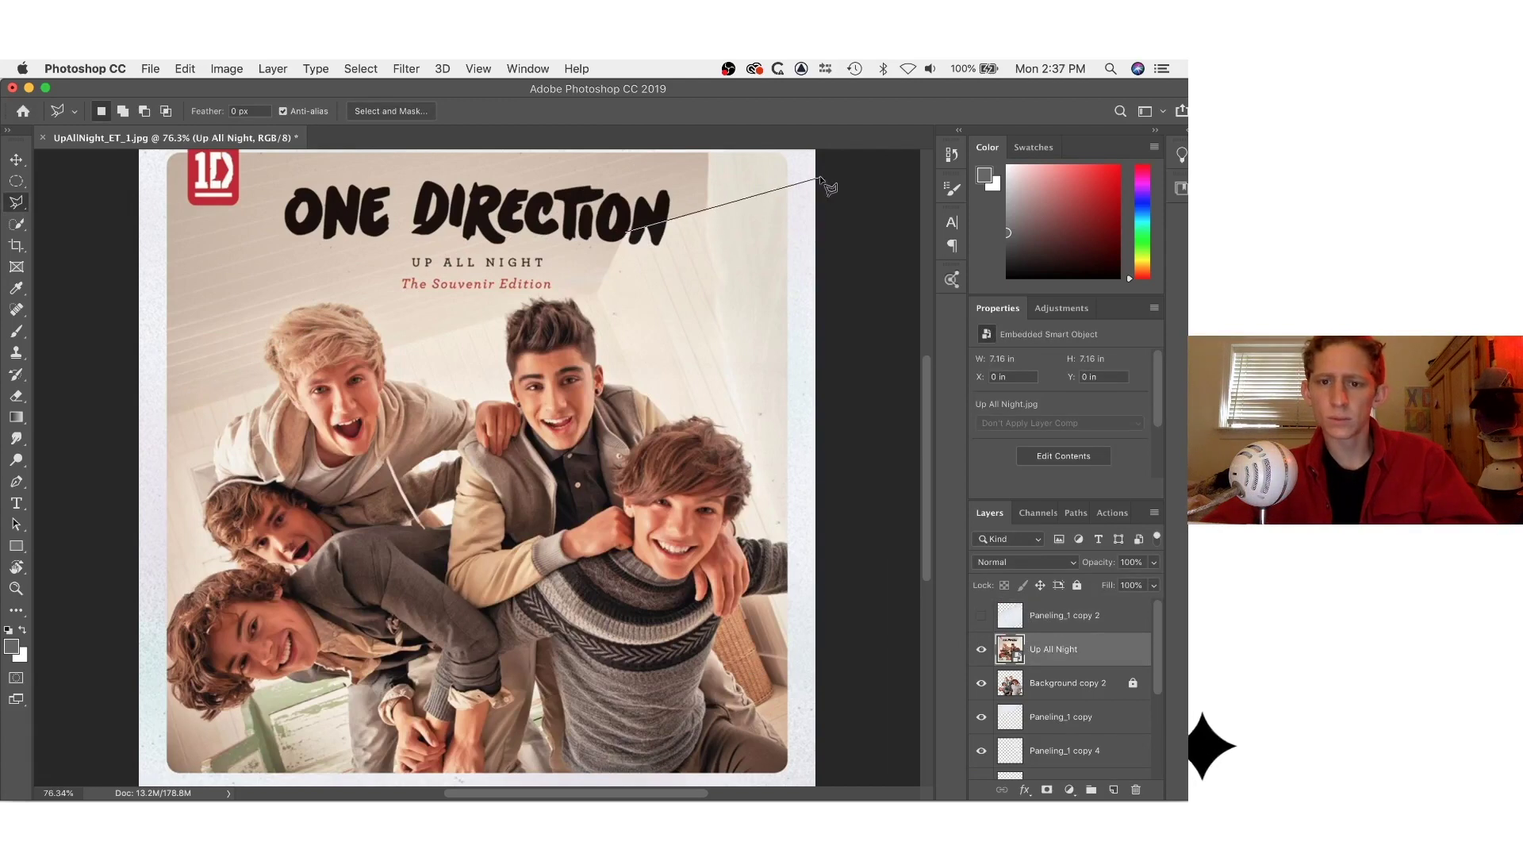
Outline the wall section from the title's end along the curved wall edge to the cover's right side with the Polygonal Lasso.
left_click(708, 209)
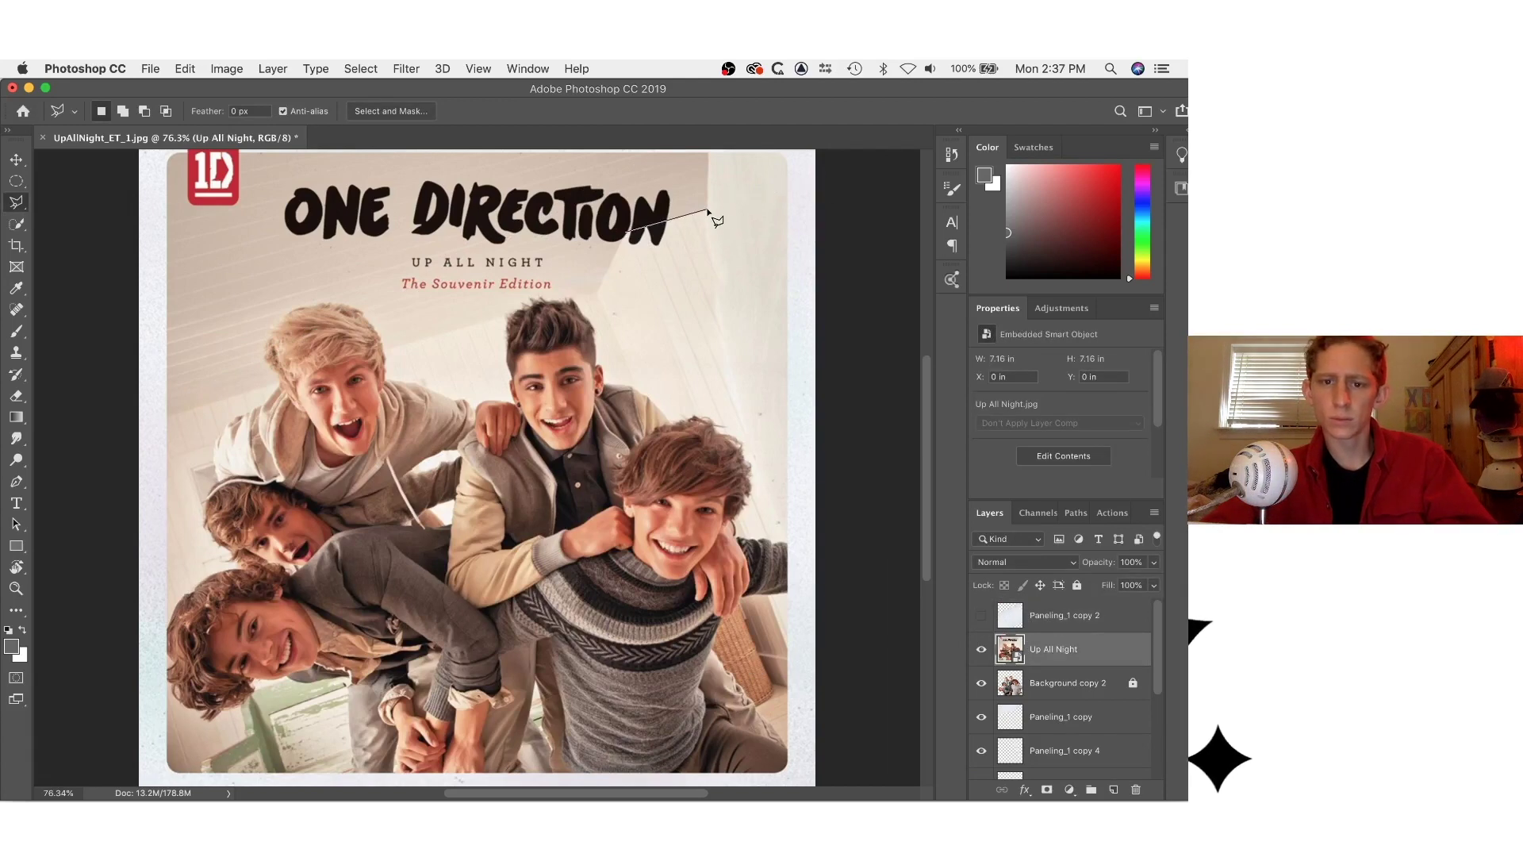
left_click(709, 269)
left_click(723, 337)
left_click(761, 460)
left_click(813, 571)
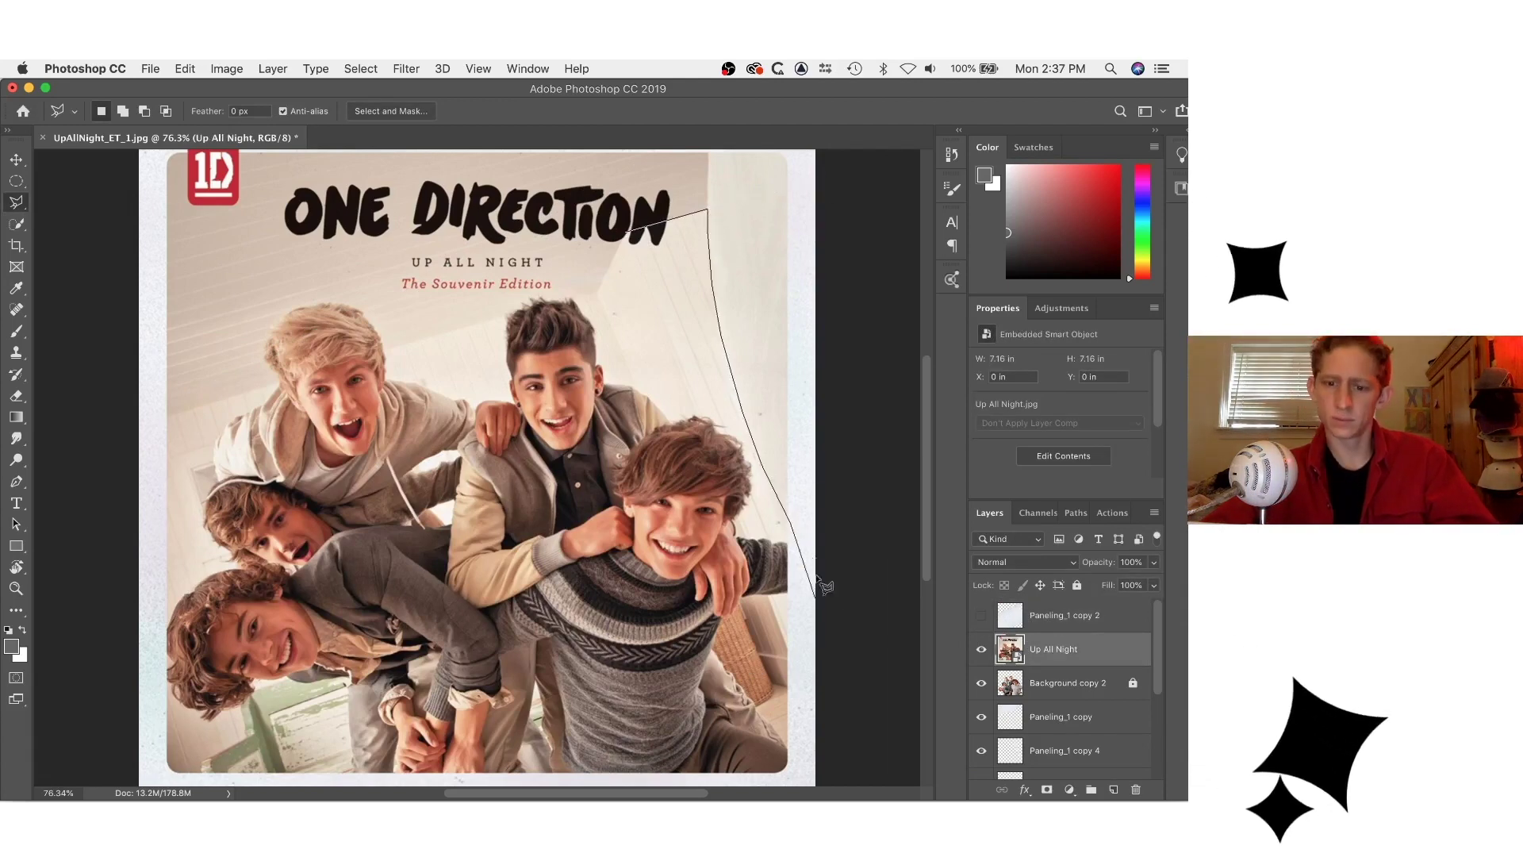
left_click(825, 600)
left_click(815, 706)
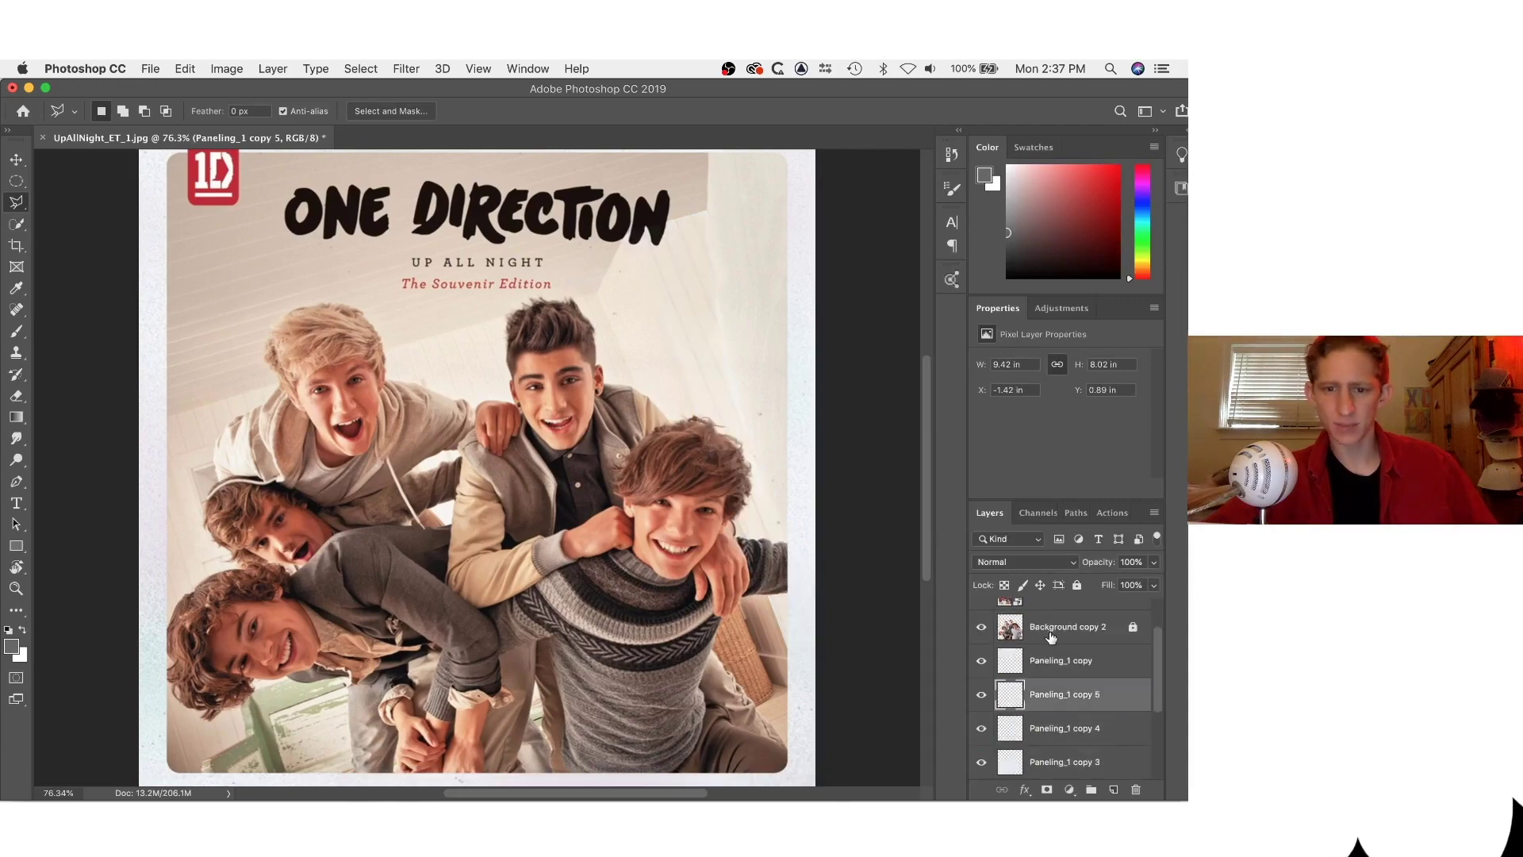
Compare the rebuilt paneling background with the original cover by toggling the Up All Night layer's visibility.
scroll(1039, 650, "up", 2)
left_click(980, 649)
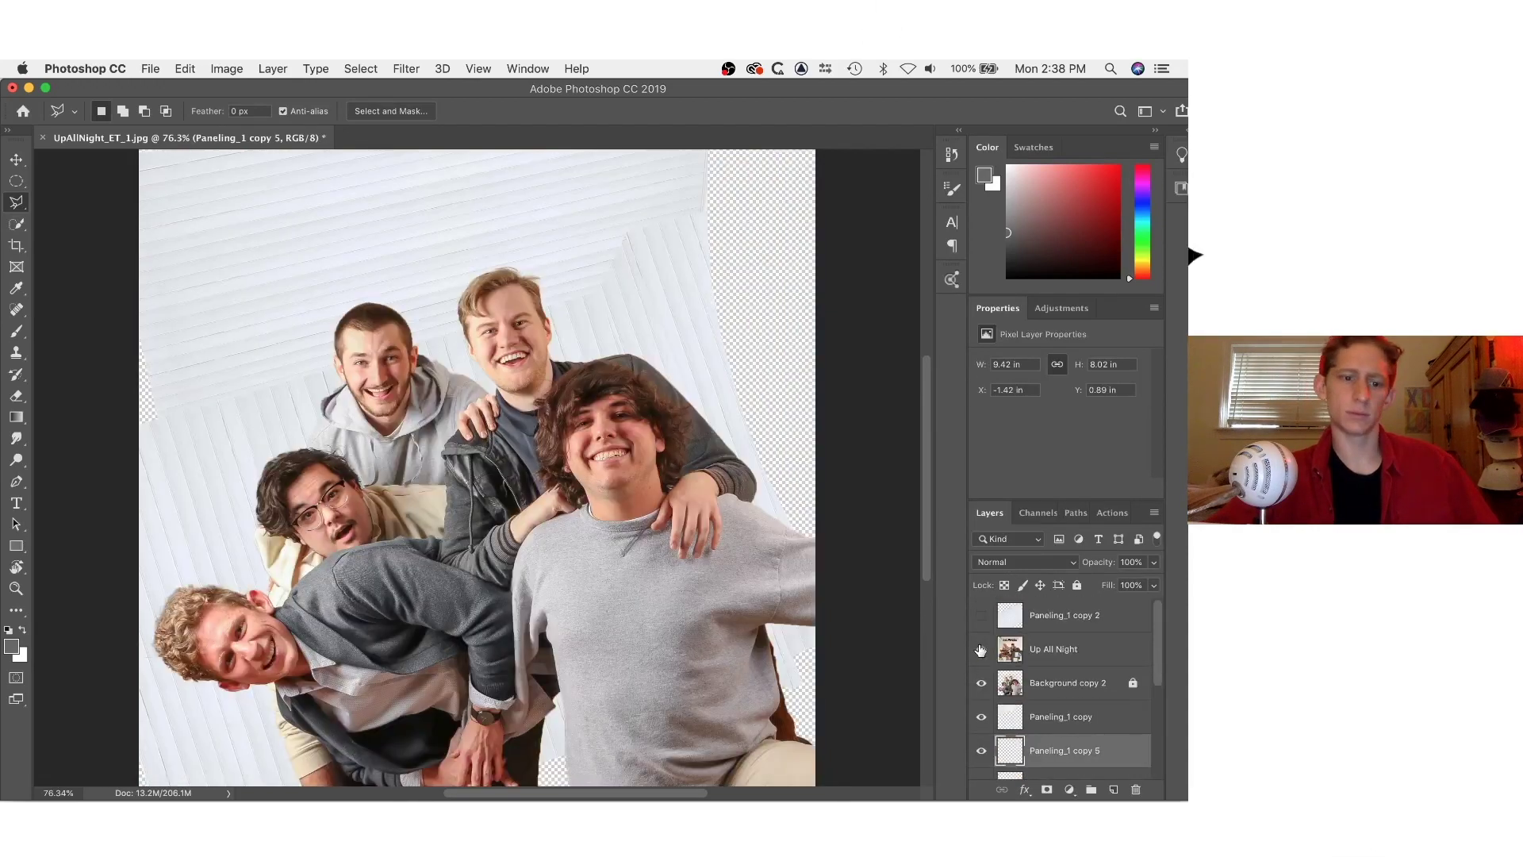
left_click(981, 649)
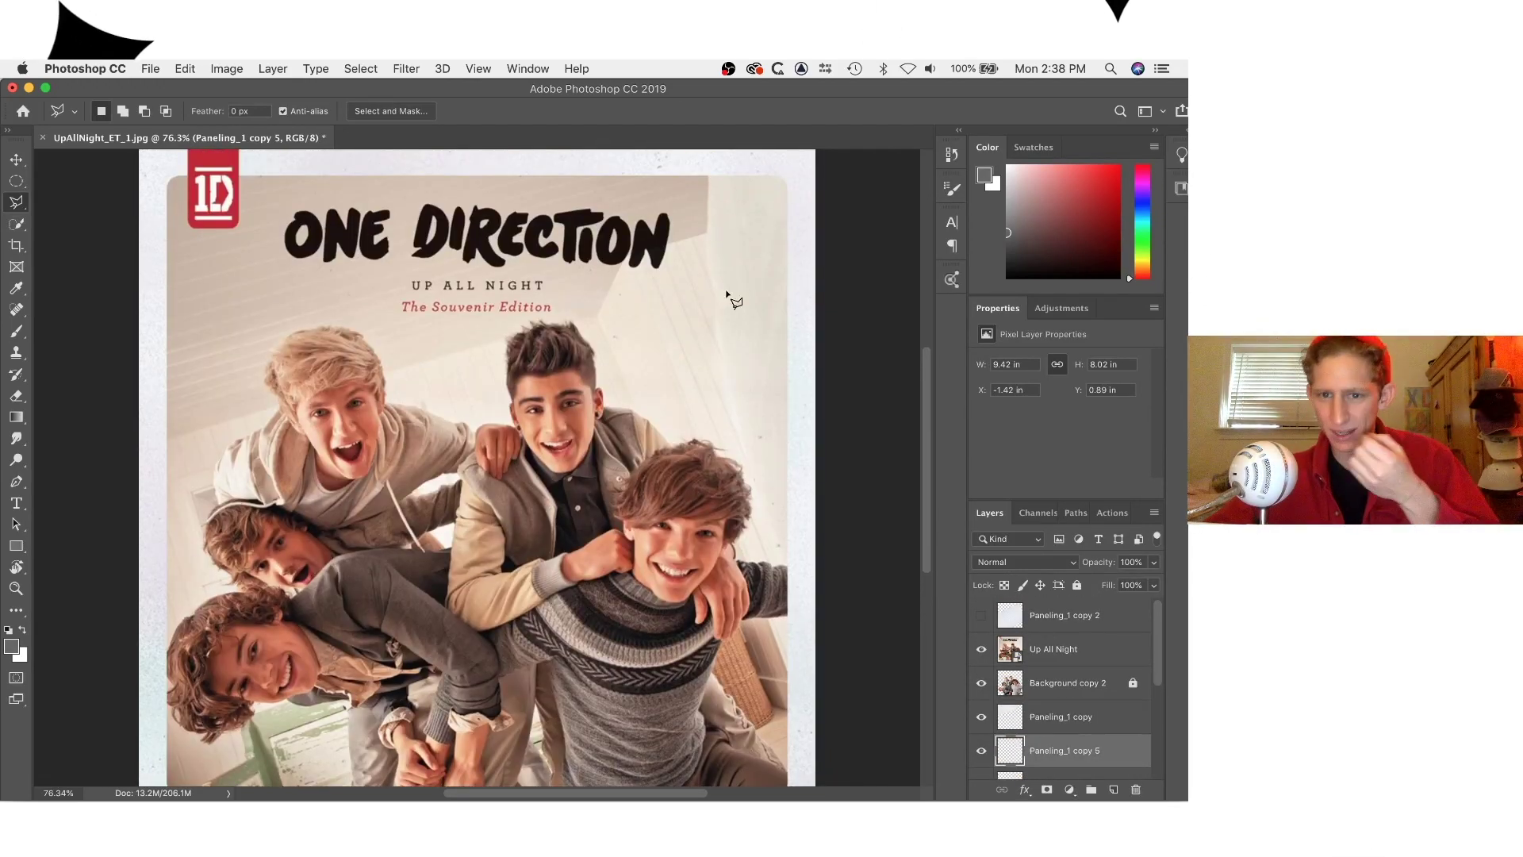
scroll(981, 633, "down", 1)
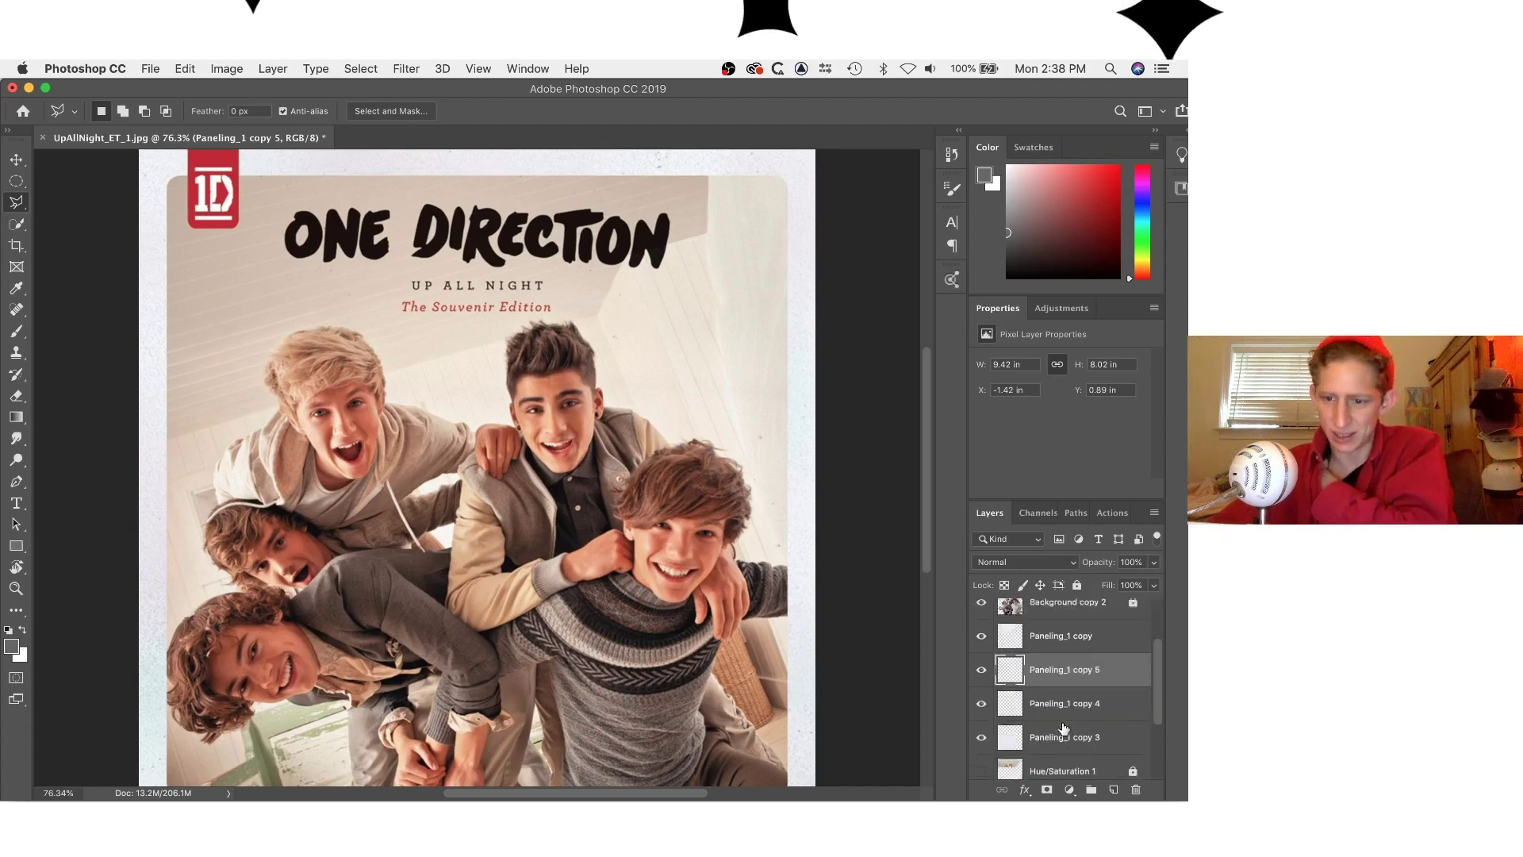
left_click(981, 634)
left_click(981, 636)
left_click(981, 637)
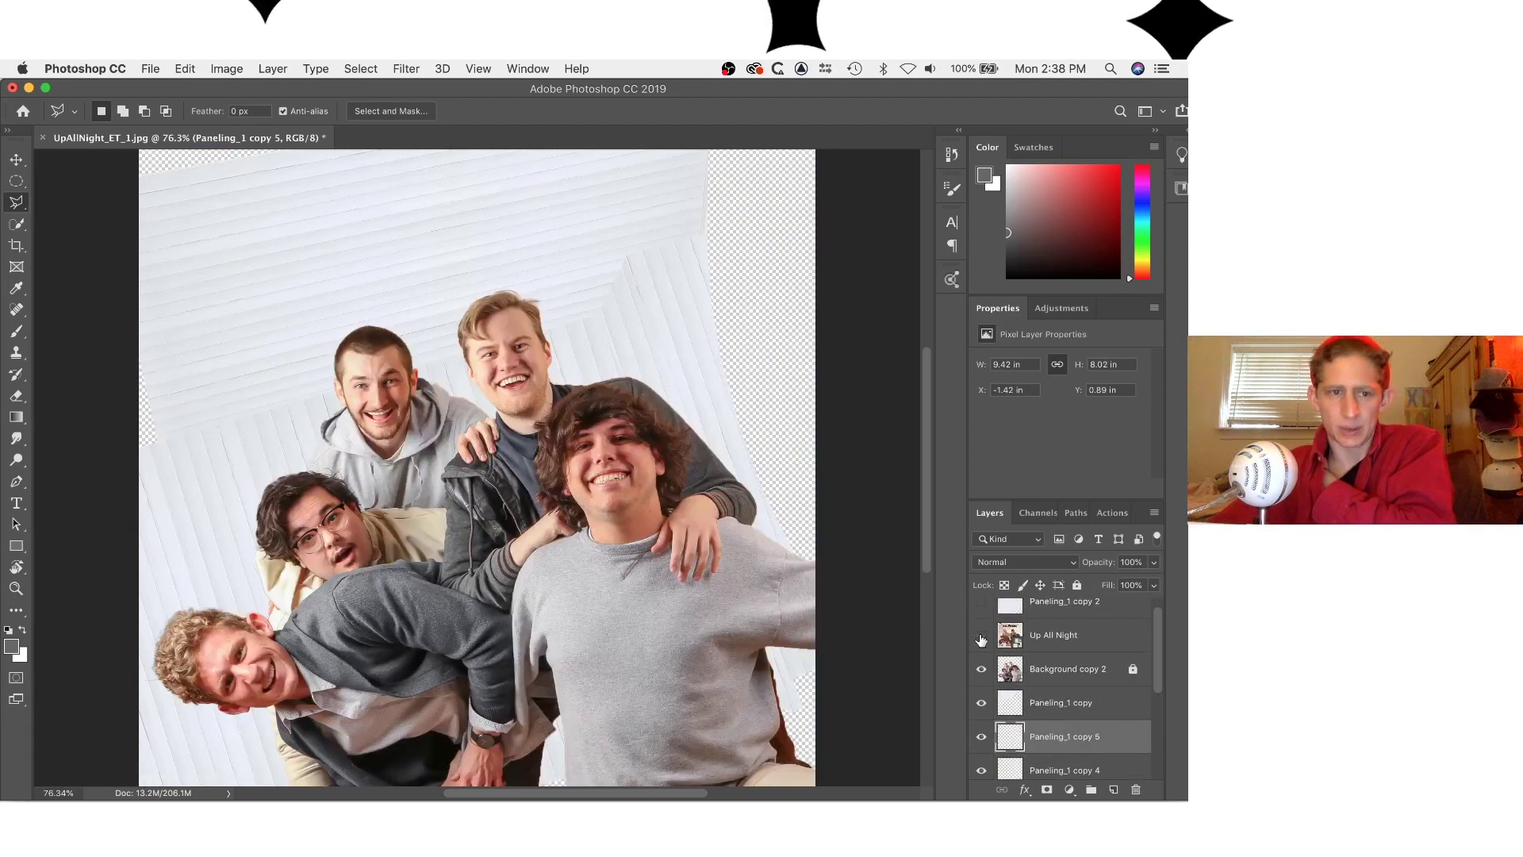
left_click(981, 639)
left_click(981, 638)
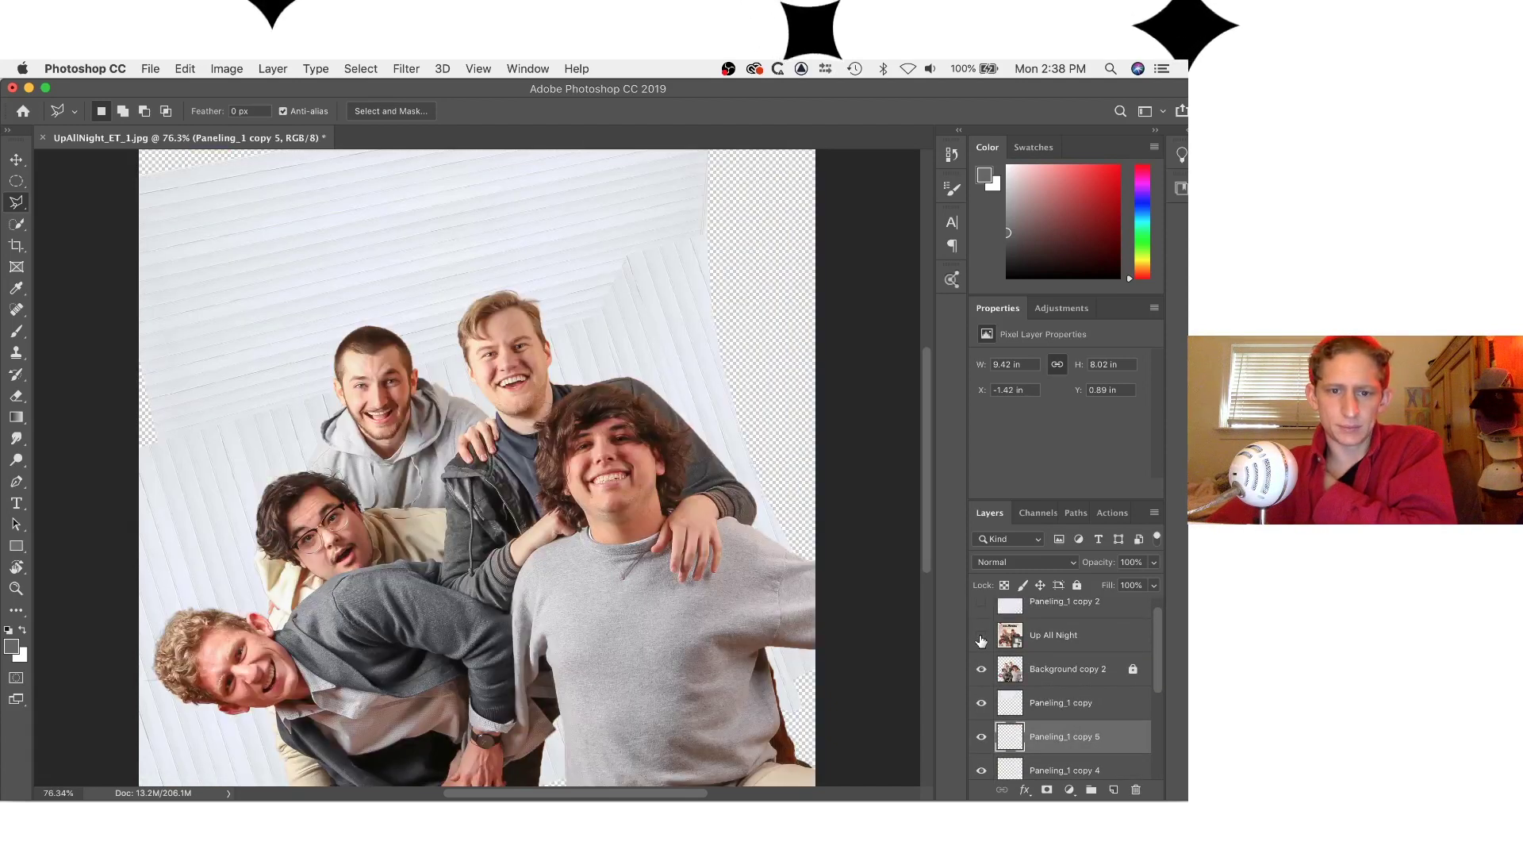
left_click(982, 638)
scroll(1044, 720, "down", 2)
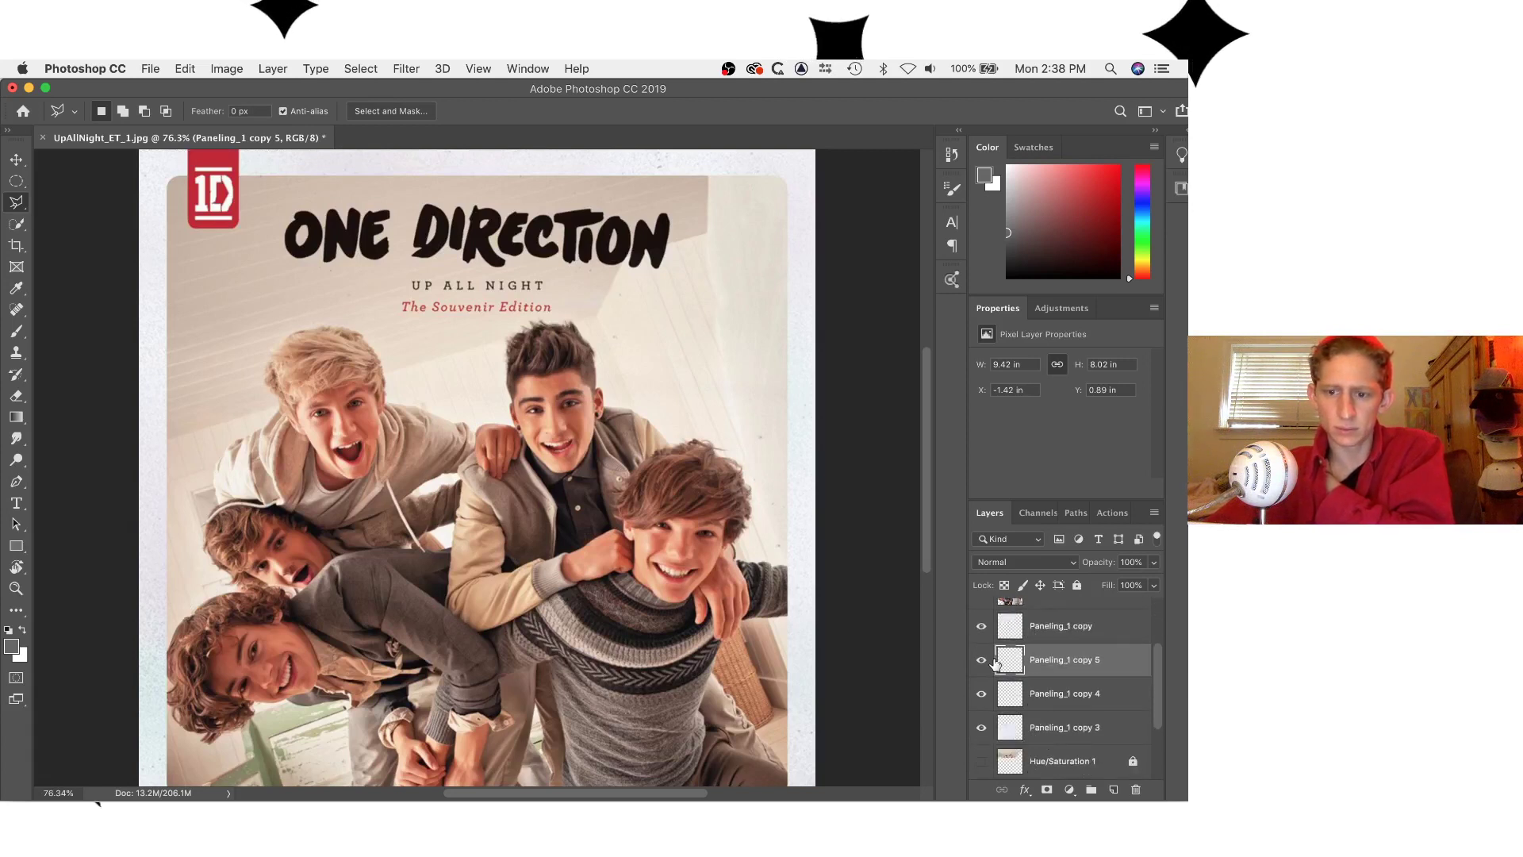
scroll(996, 663, "up", 3)
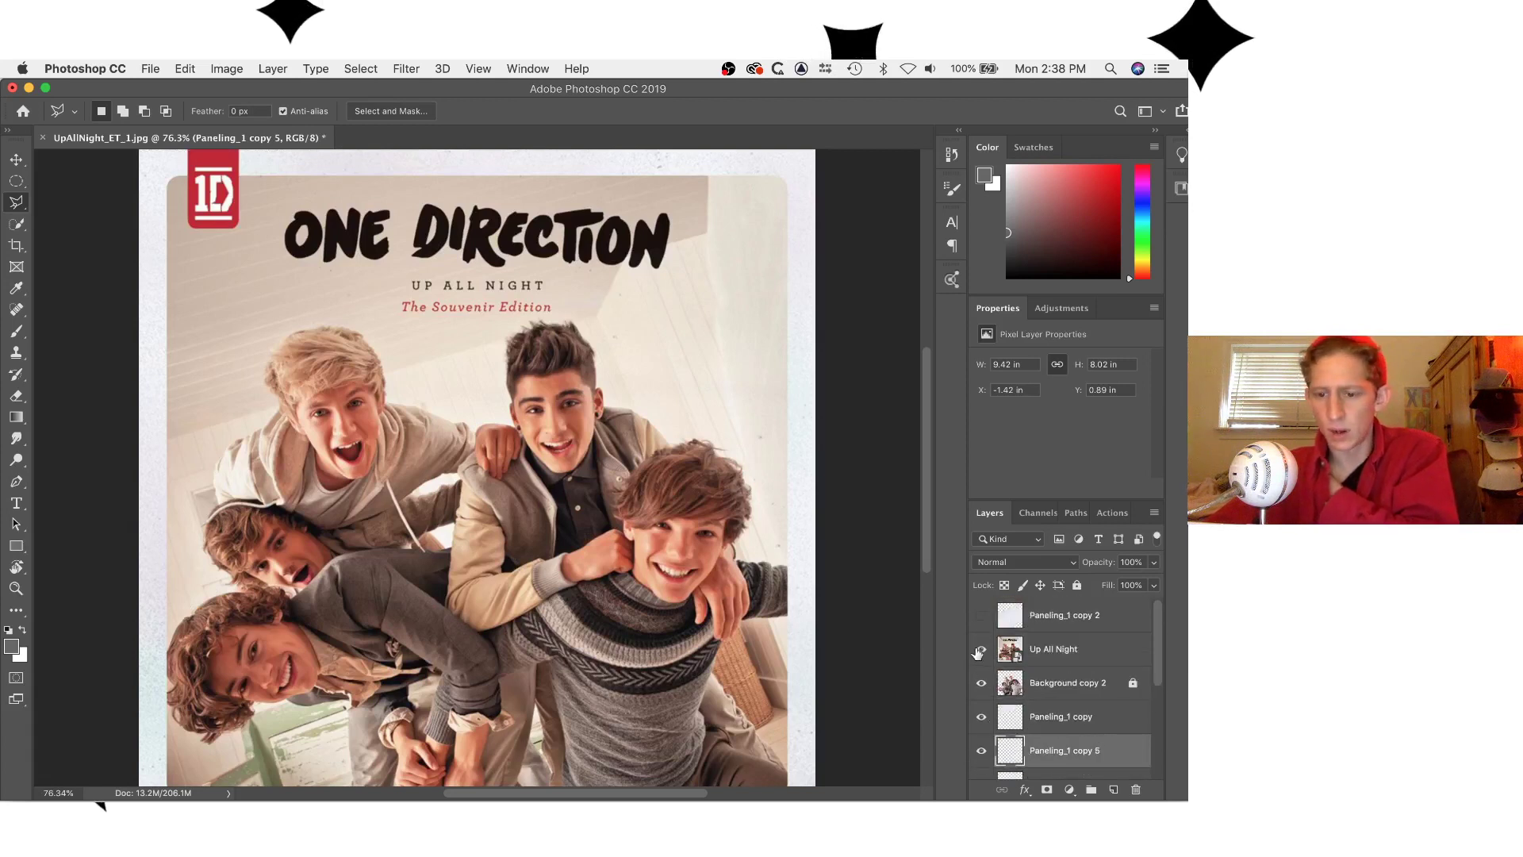
left_click(981, 649)
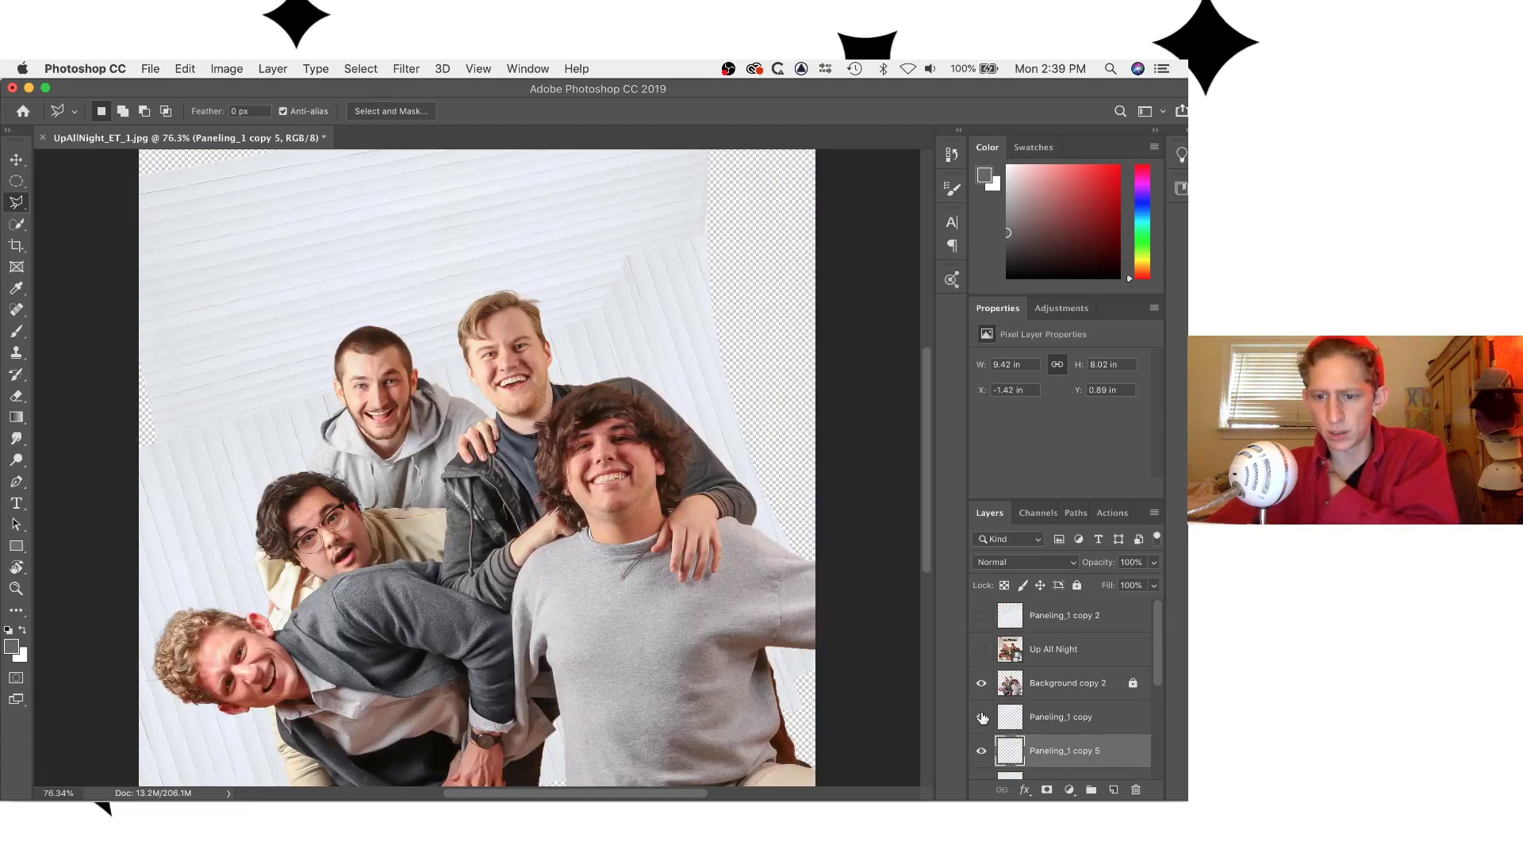
Add a Gradient Map adjustment layer above Paneling_1 copy, with the original cover shown, and reselect the Up All Night layer.
left_click(1055, 718)
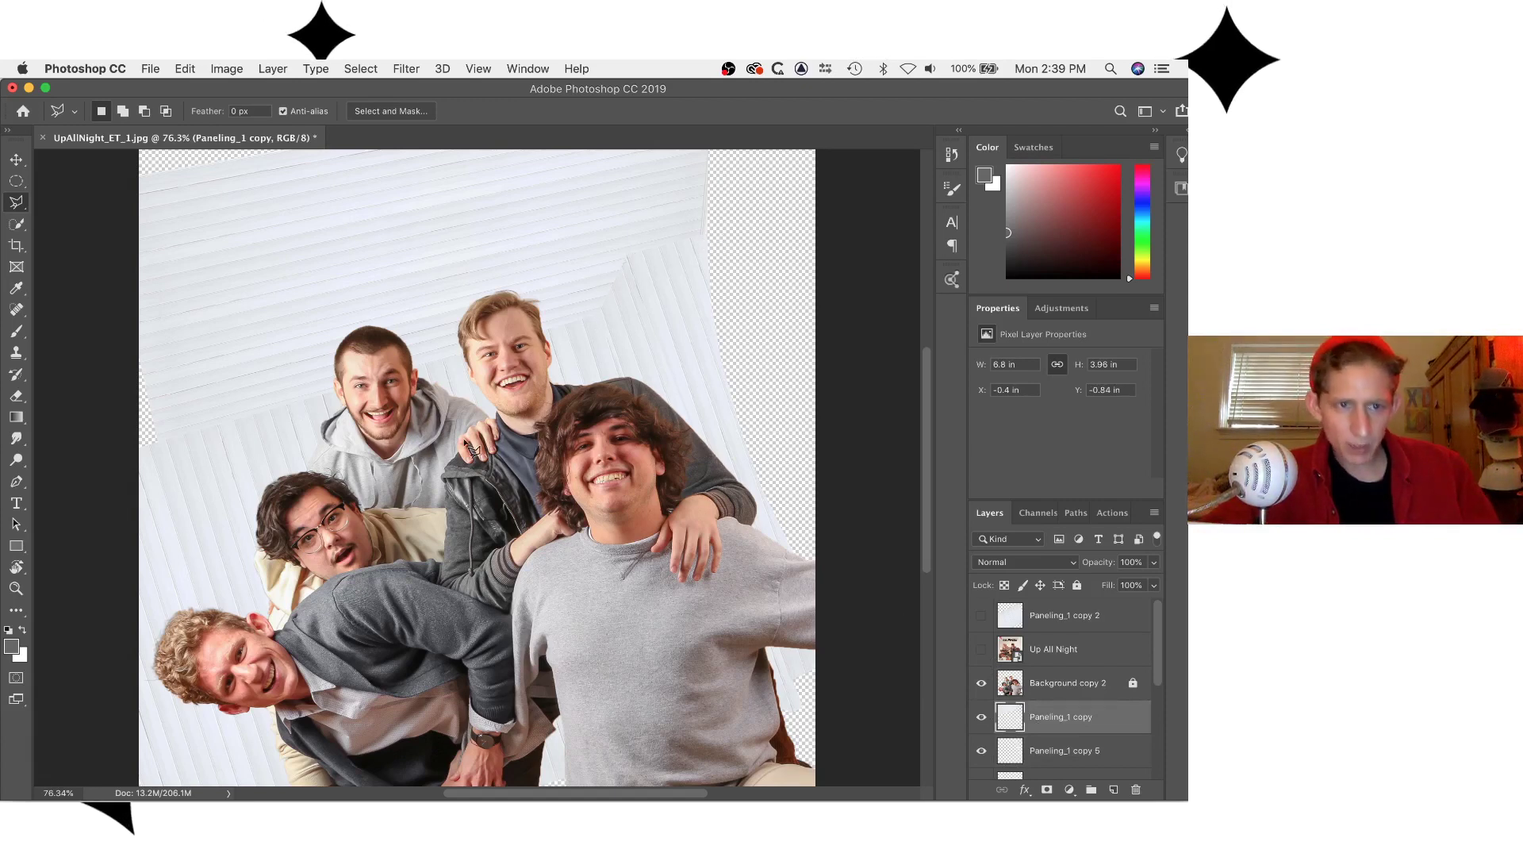
left_click(982, 650)
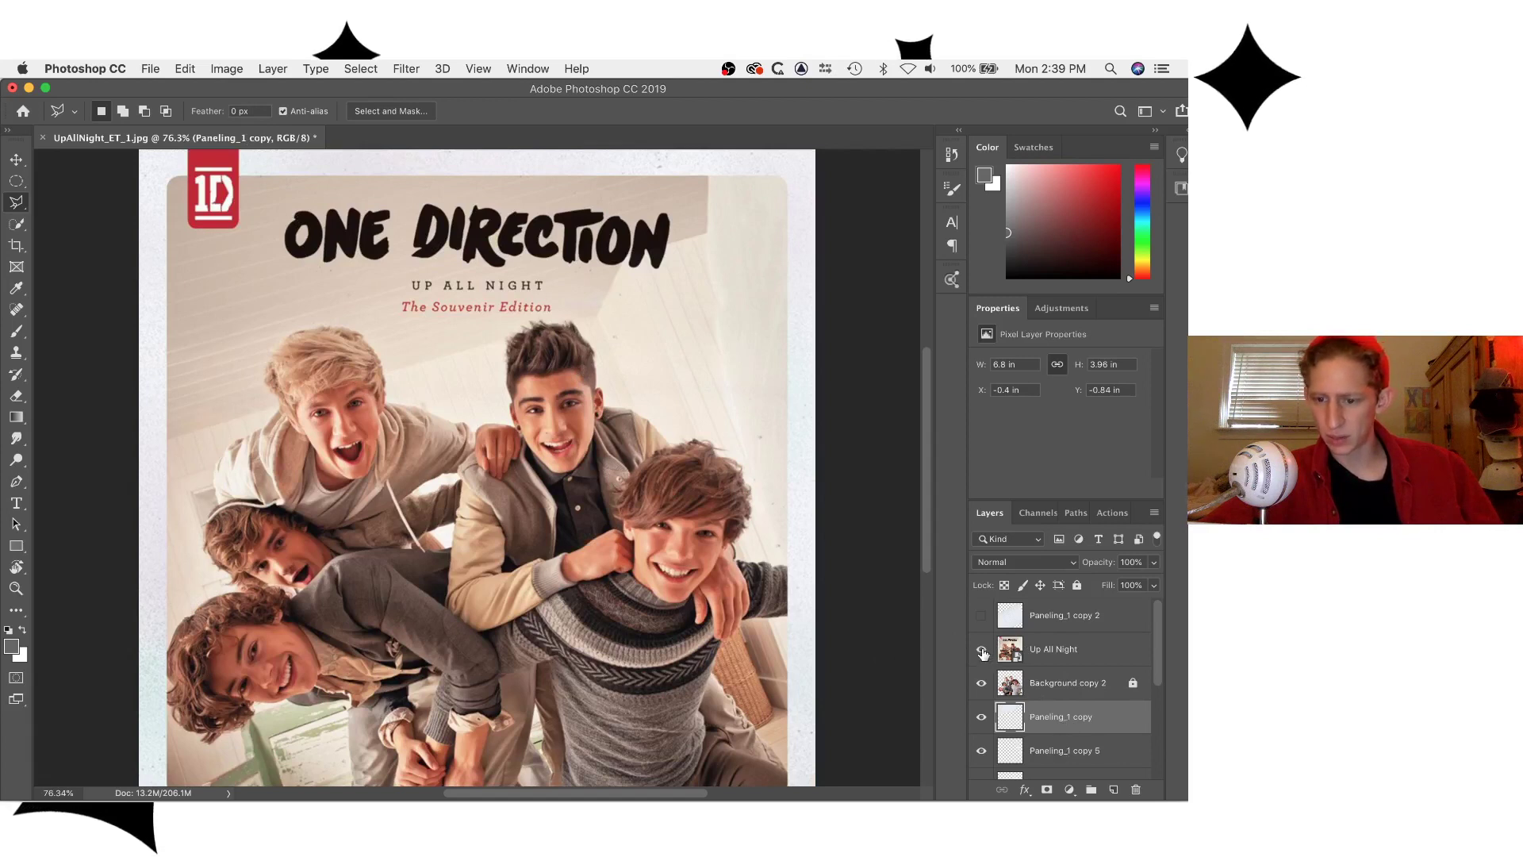
left_click(1070, 790)
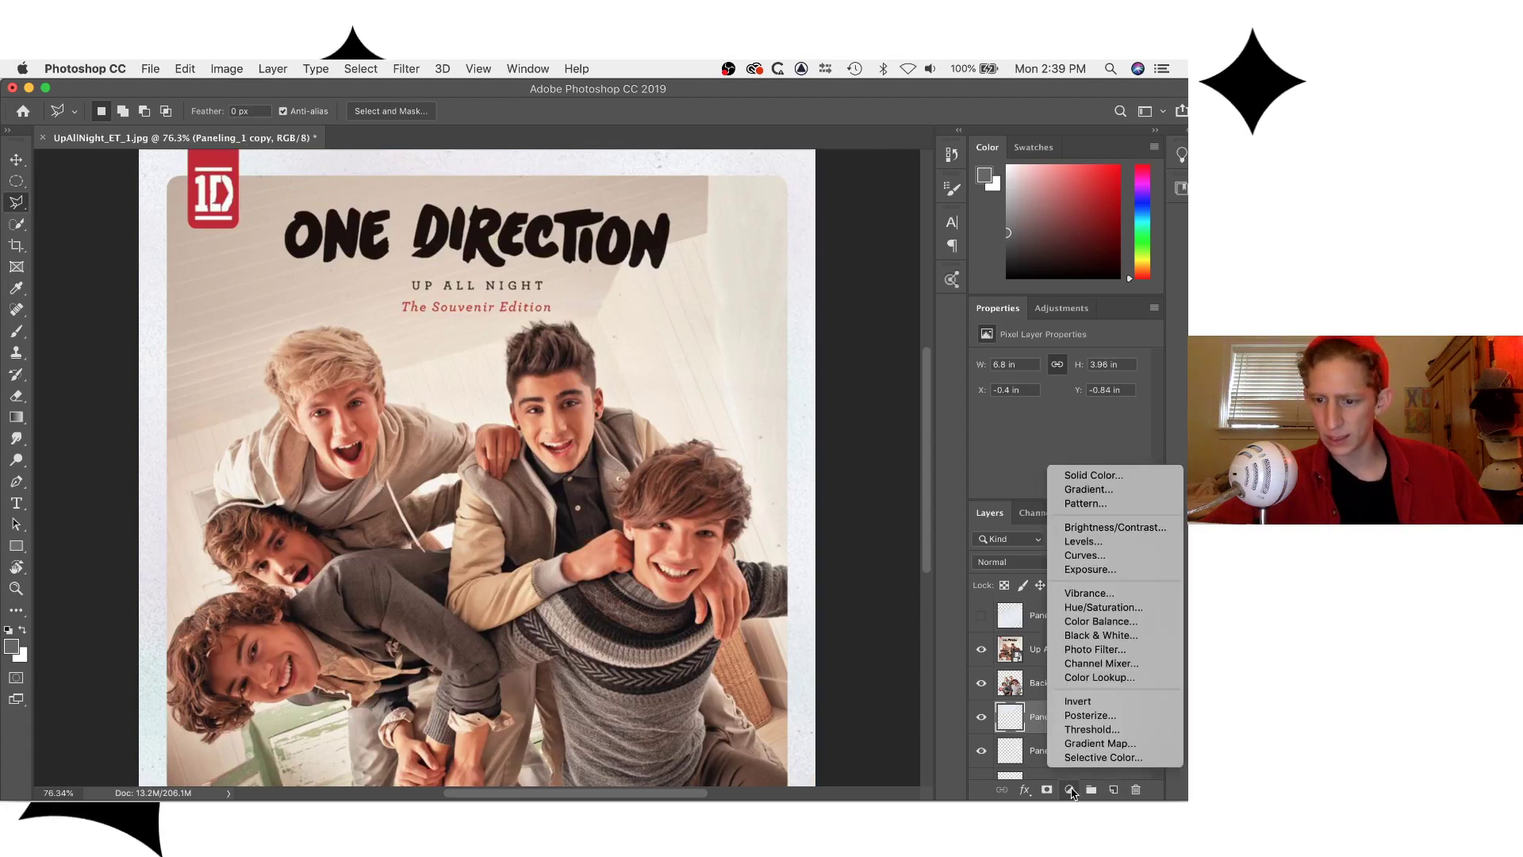
left_click(1093, 742)
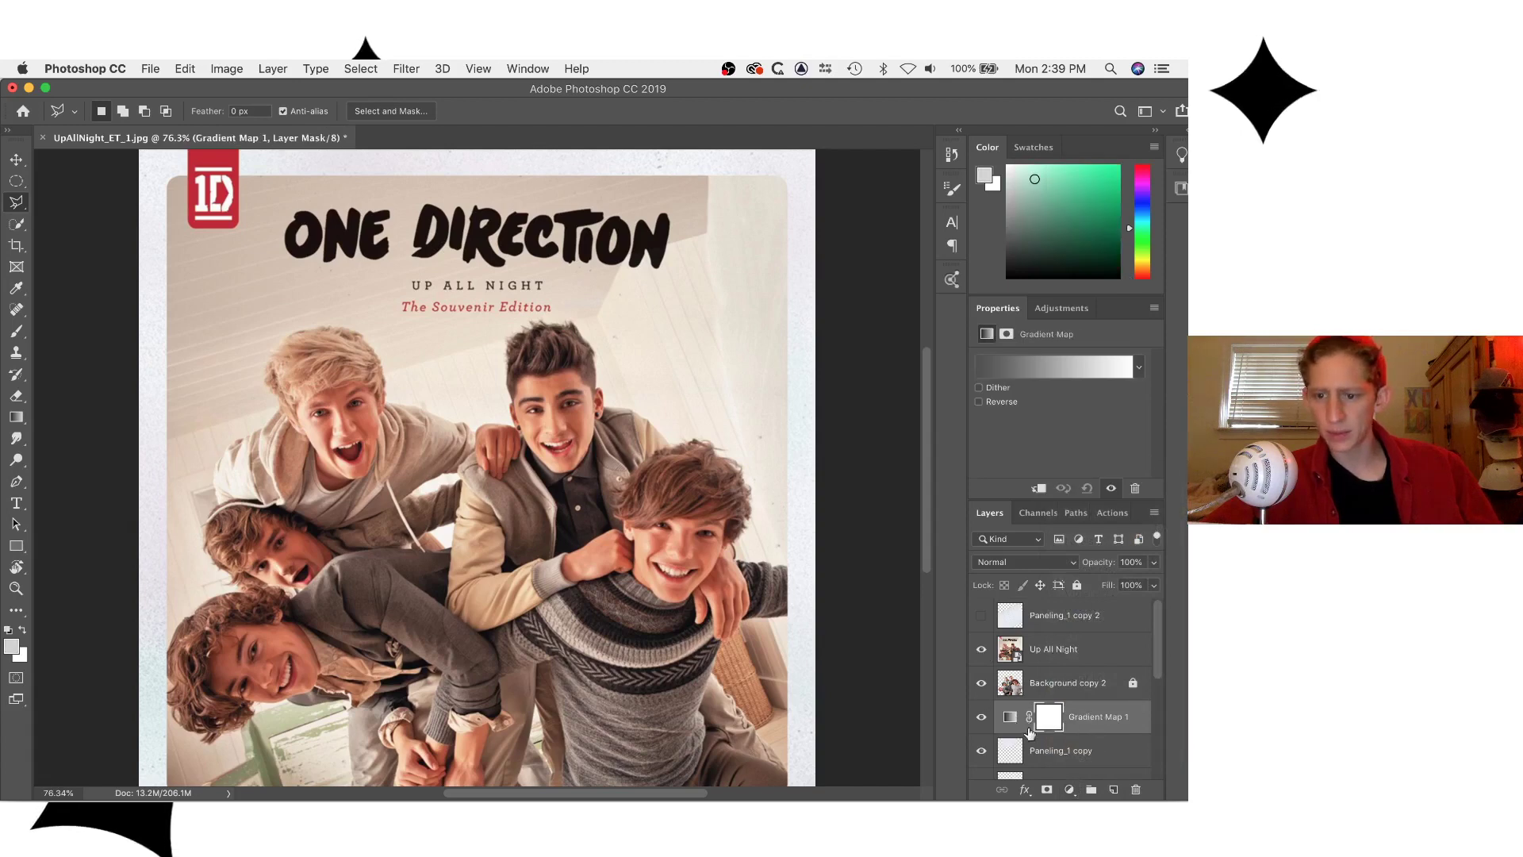
left_click(1004, 652)
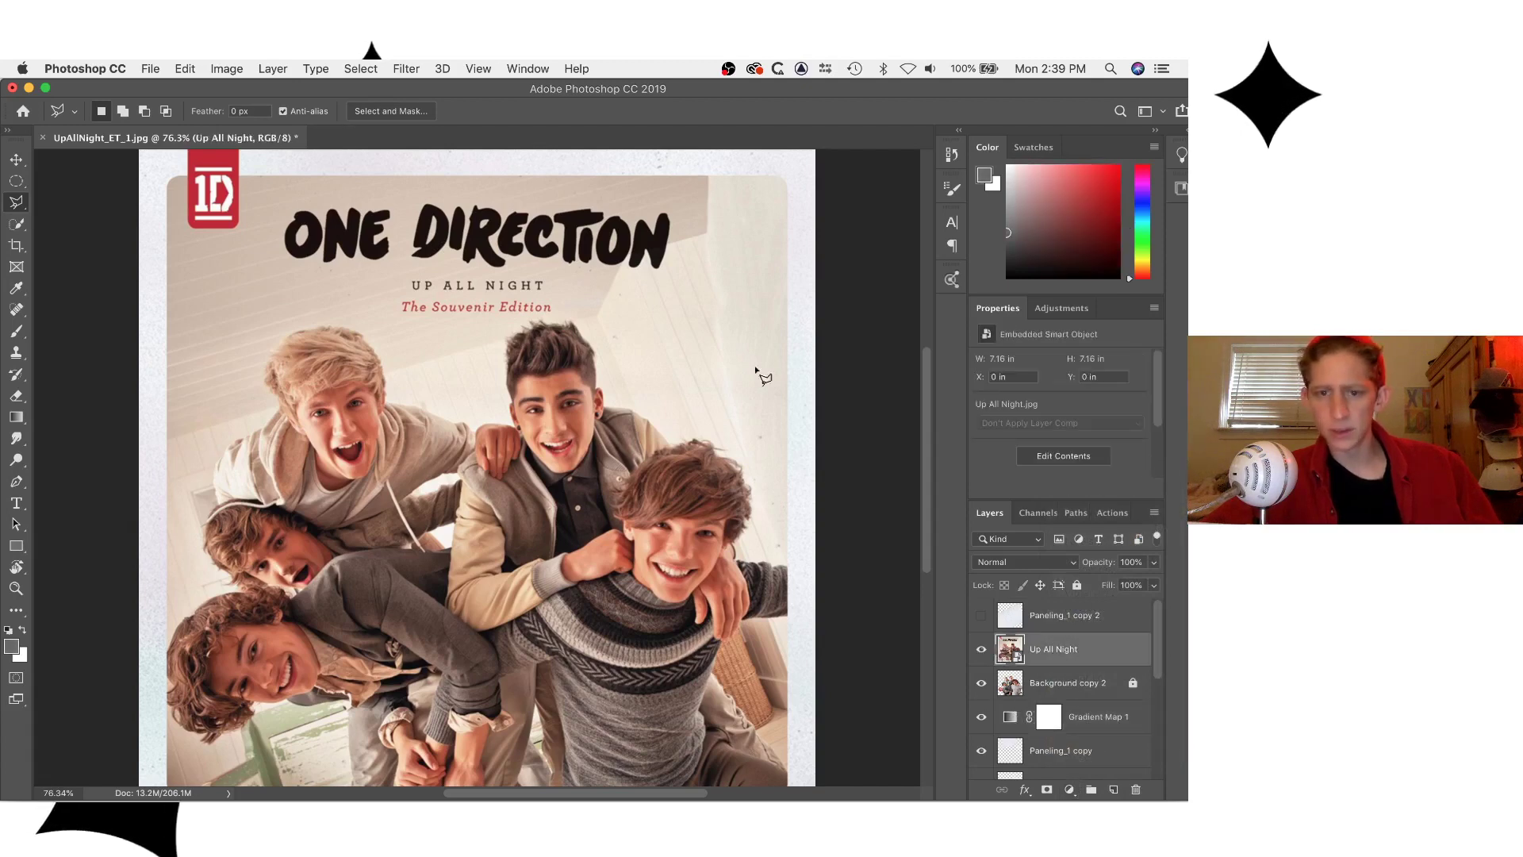
Sample a shaded beige from the ceiling in the original cover and copy its hex value, cbb6a5.
key("i")
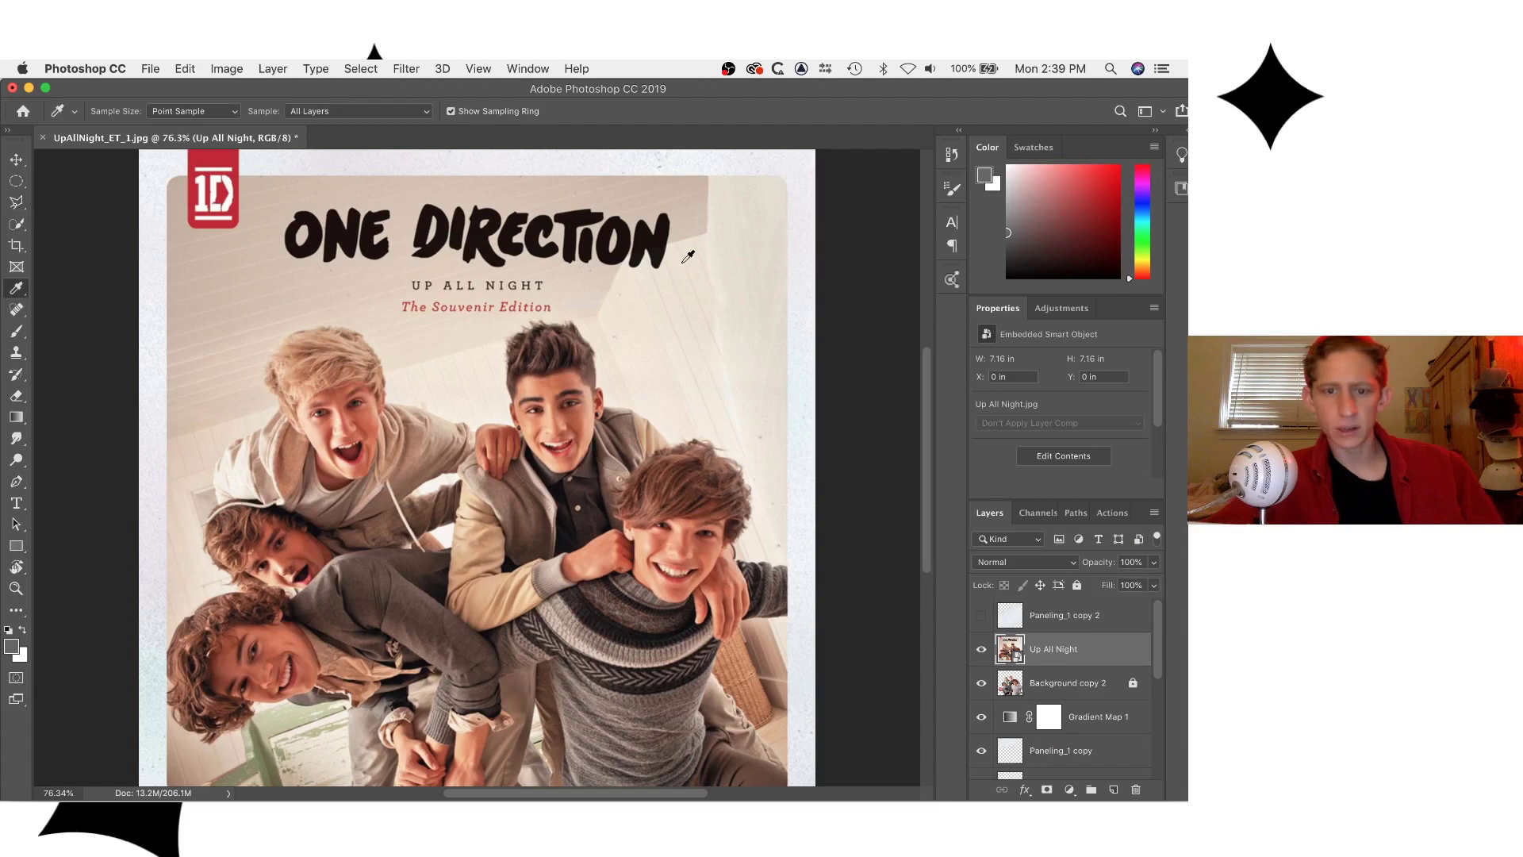
left_click(252, 179)
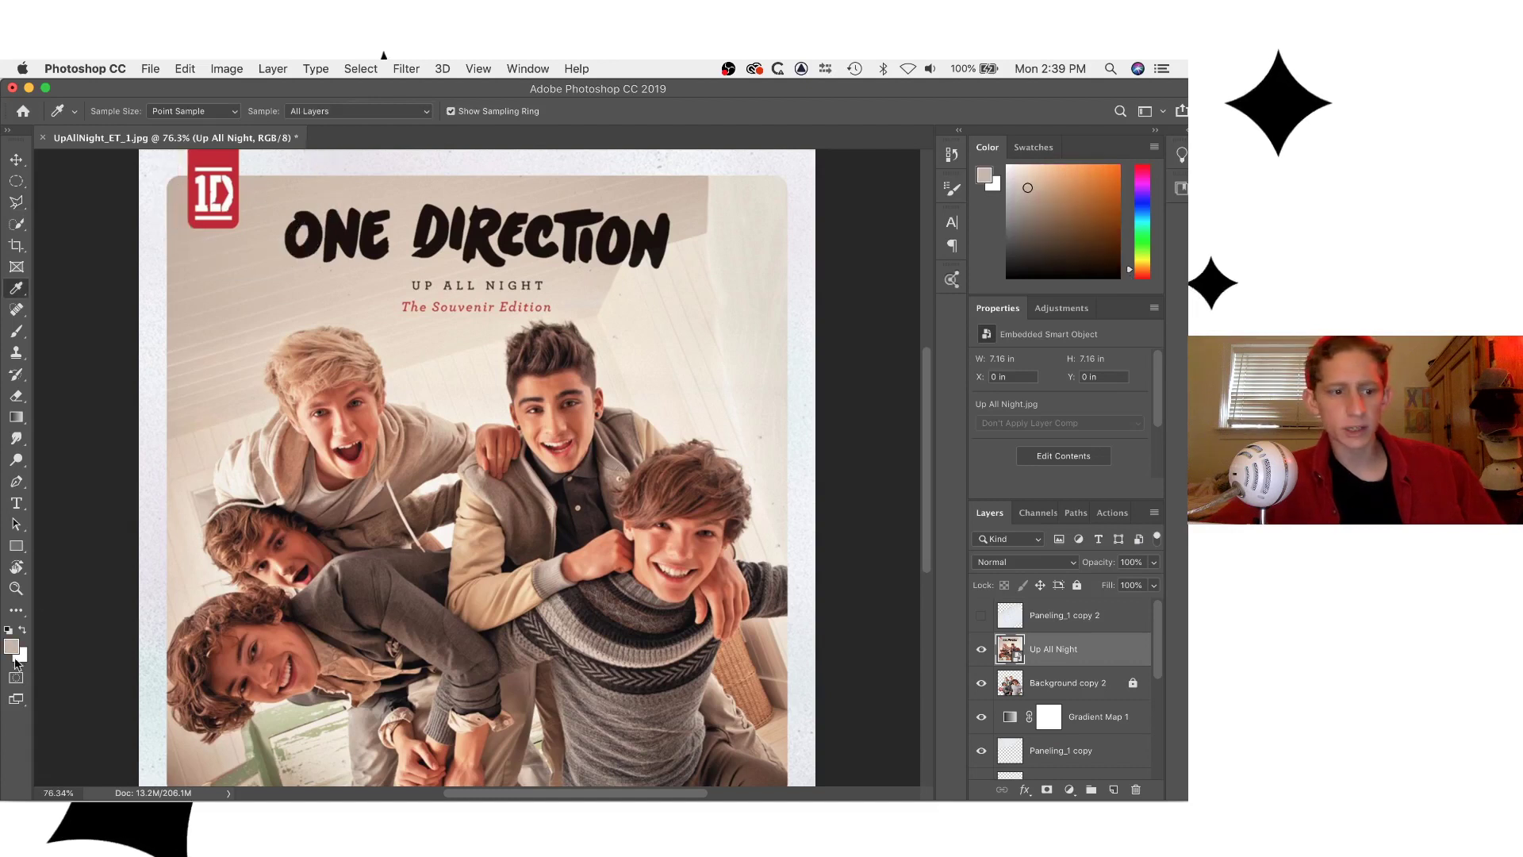
left_click(985, 177)
key("super+c")
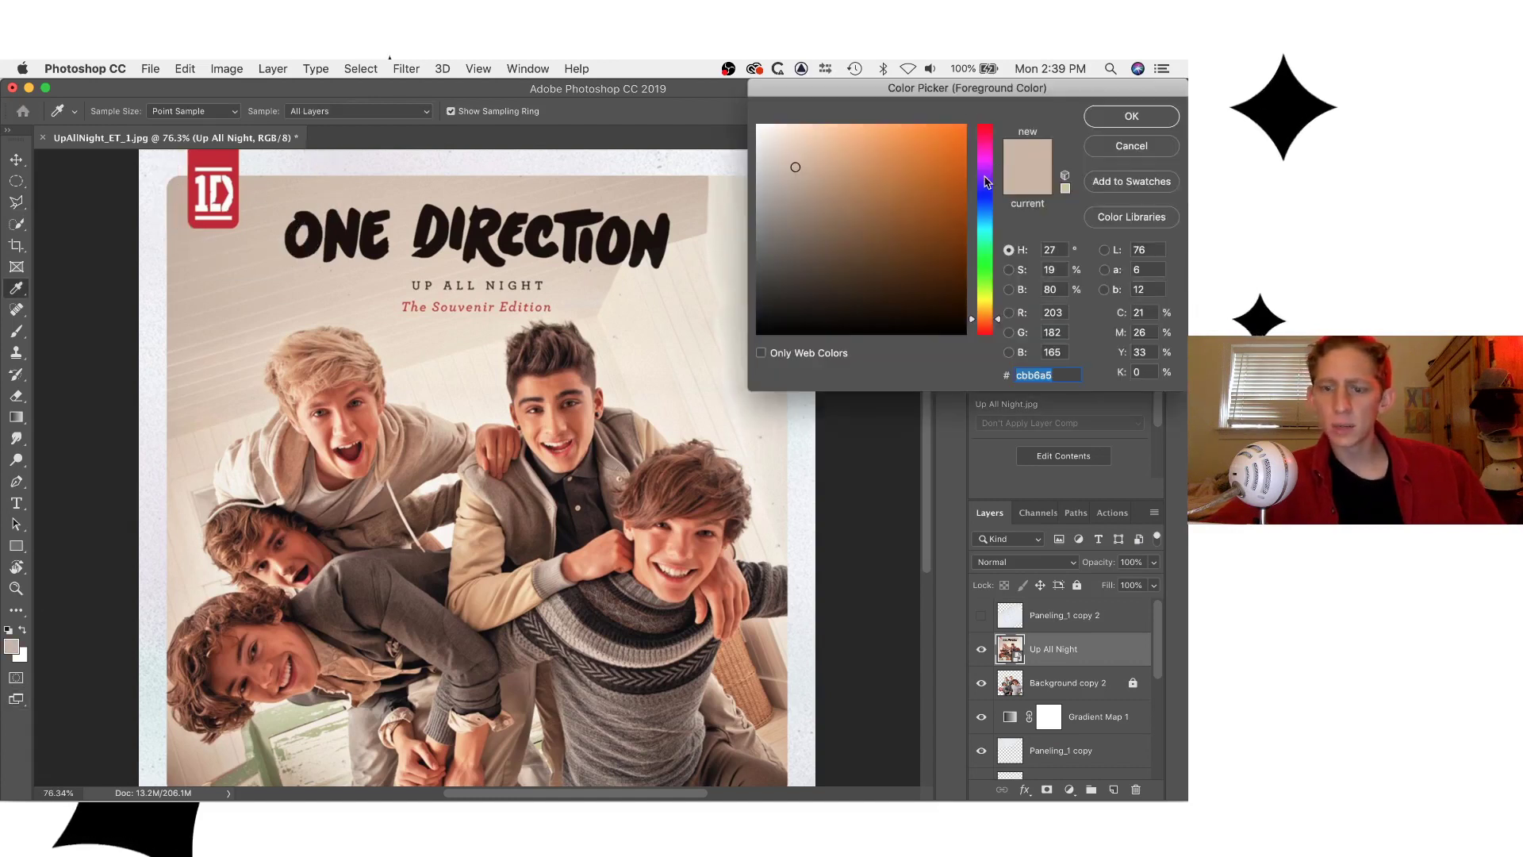
left_click(1134, 120)
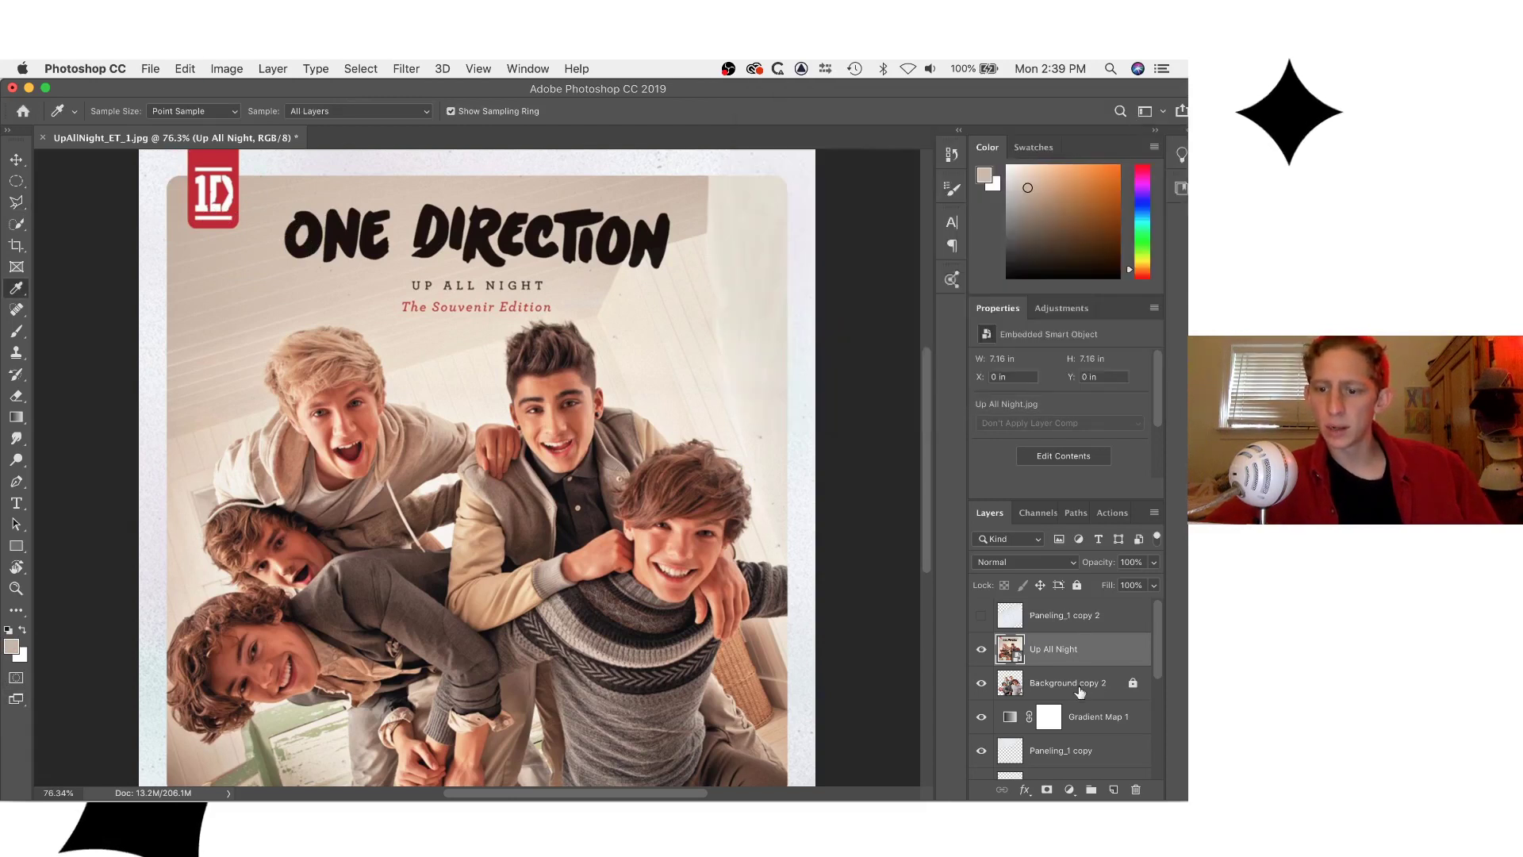
Set the dark stop of the Gradient Map 1 gradient to the copied beige cbb6a5.
left_click(1080, 723)
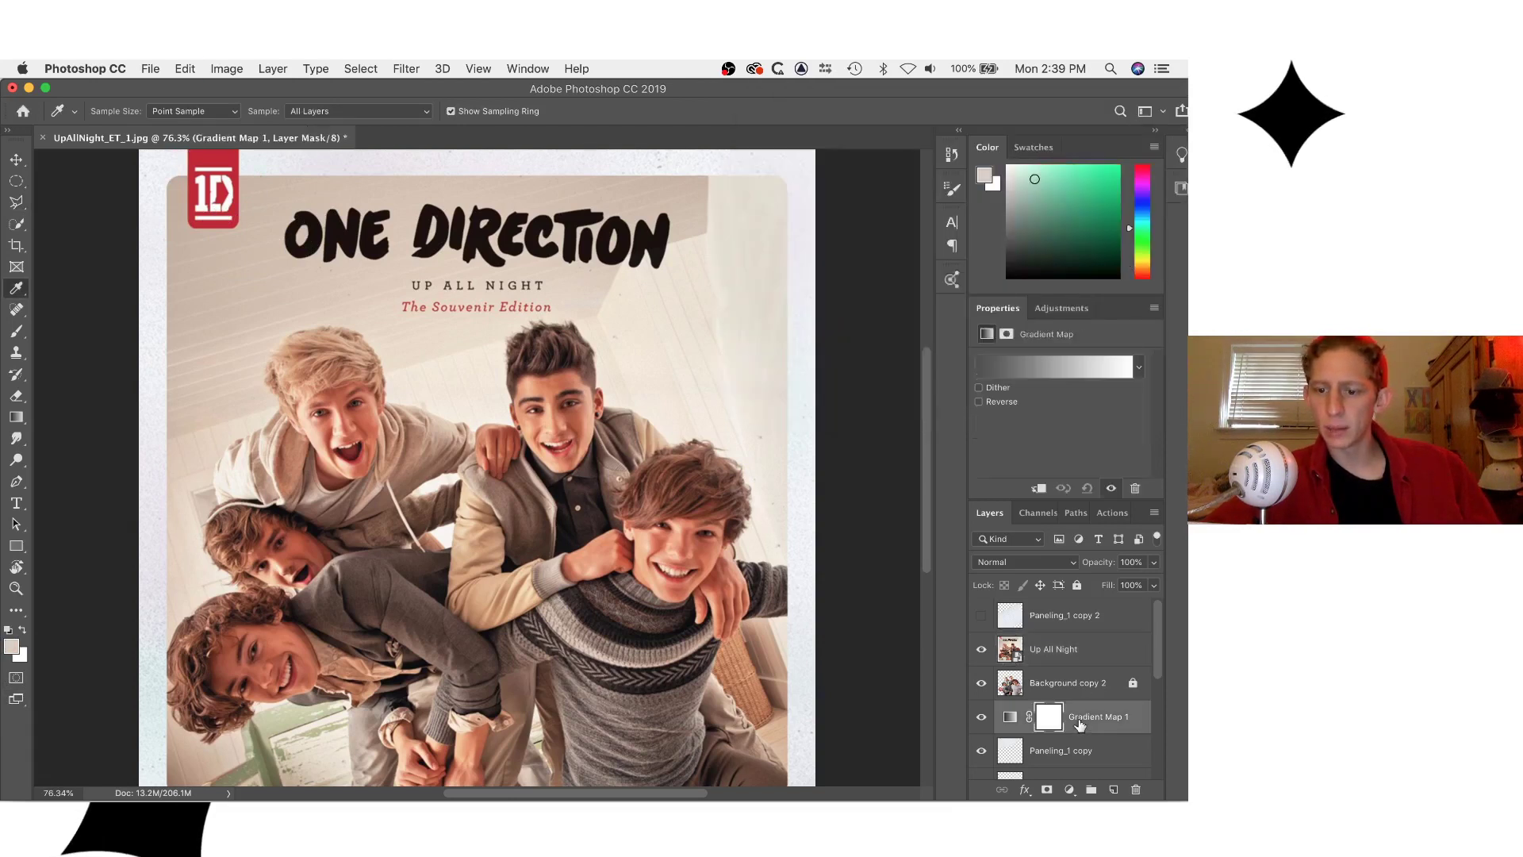
left_click(1002, 368)
double_click(598, 362)
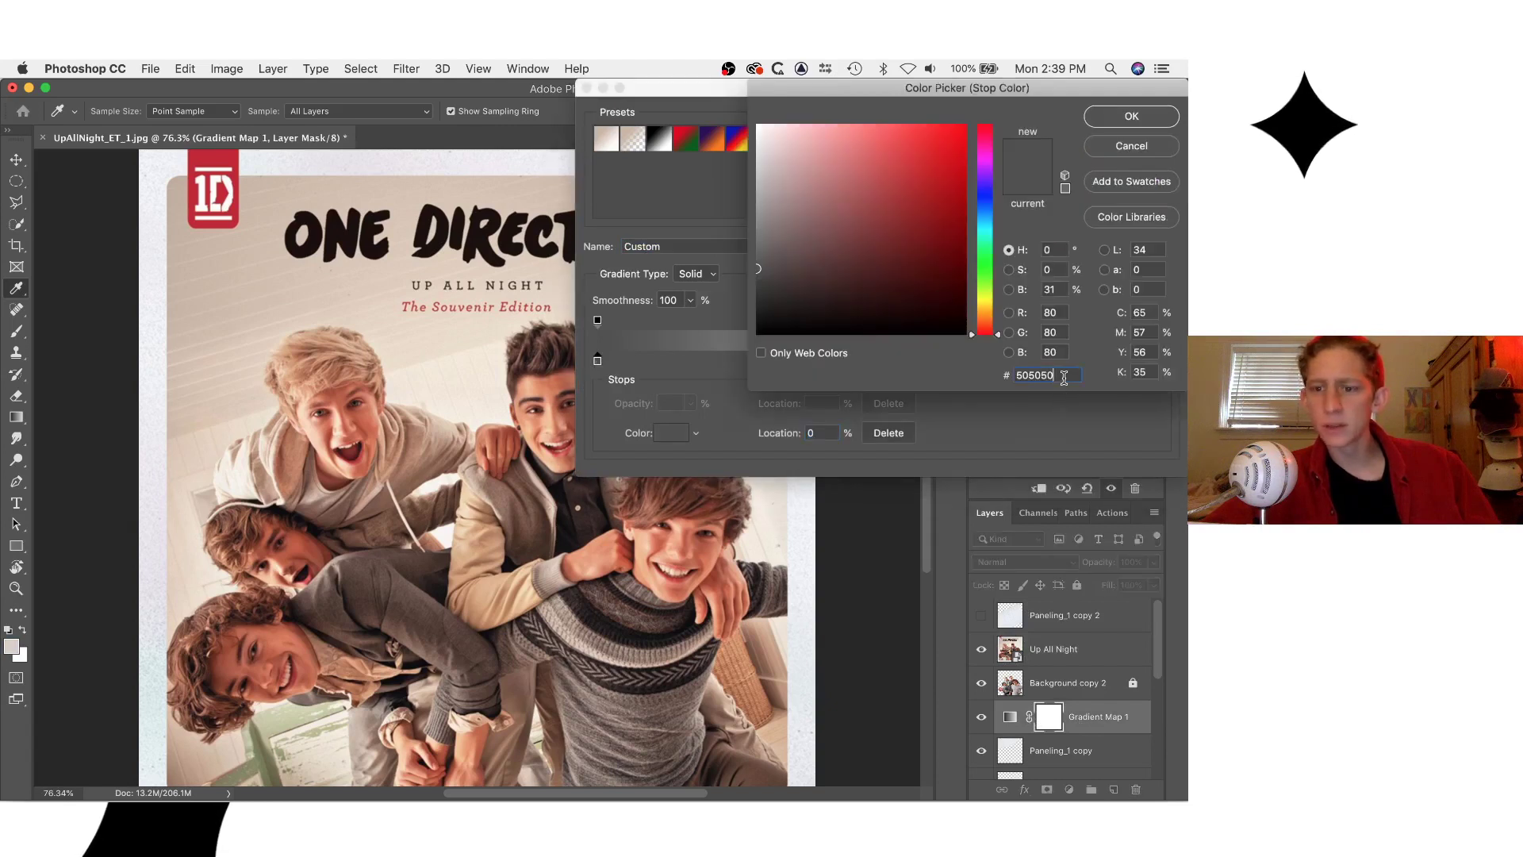
key("super+v")
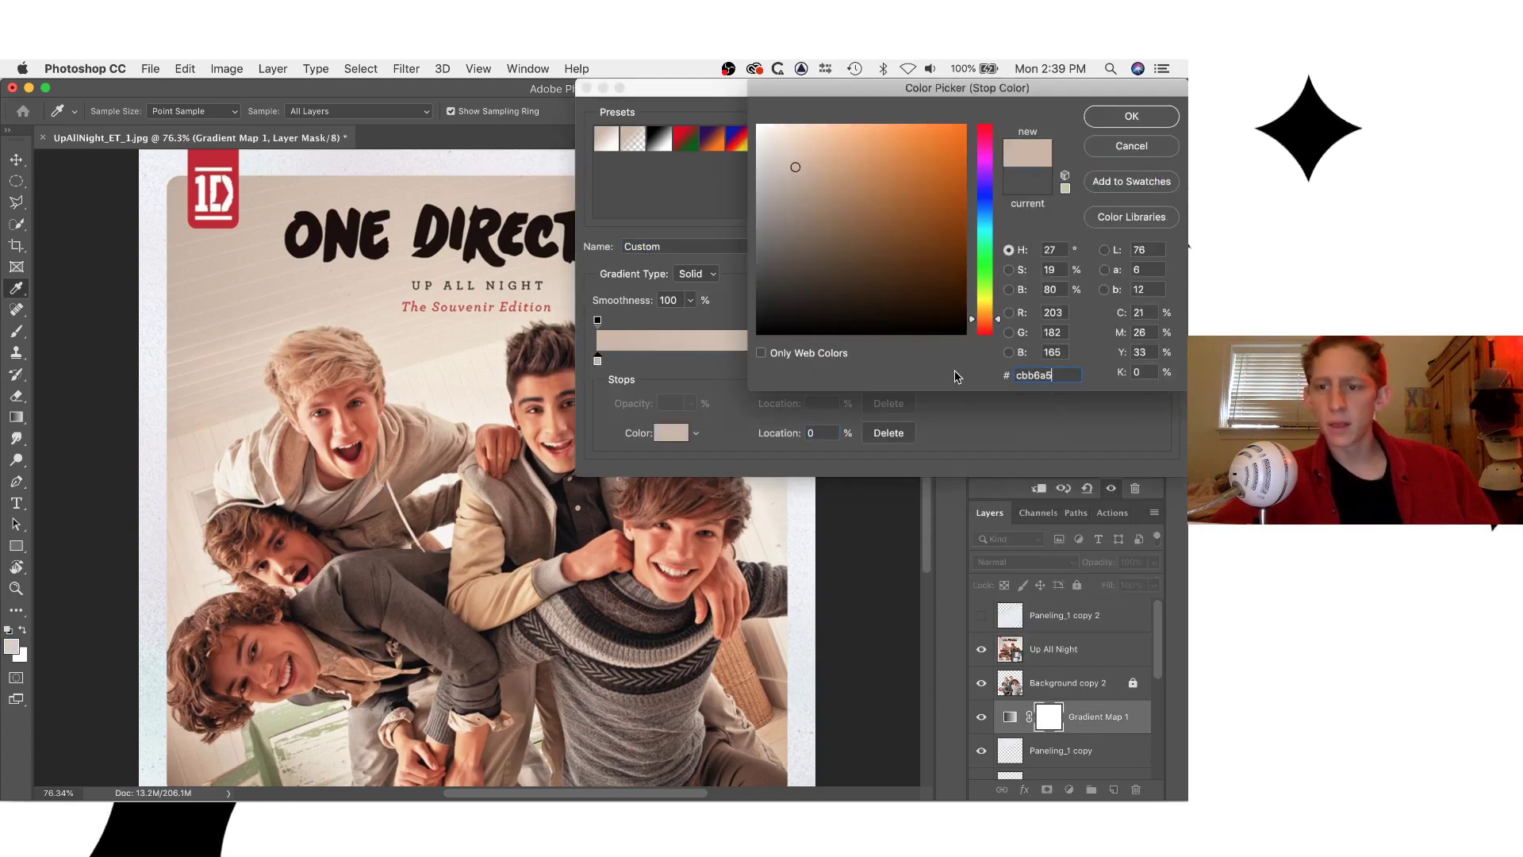
left_click(1132, 118)
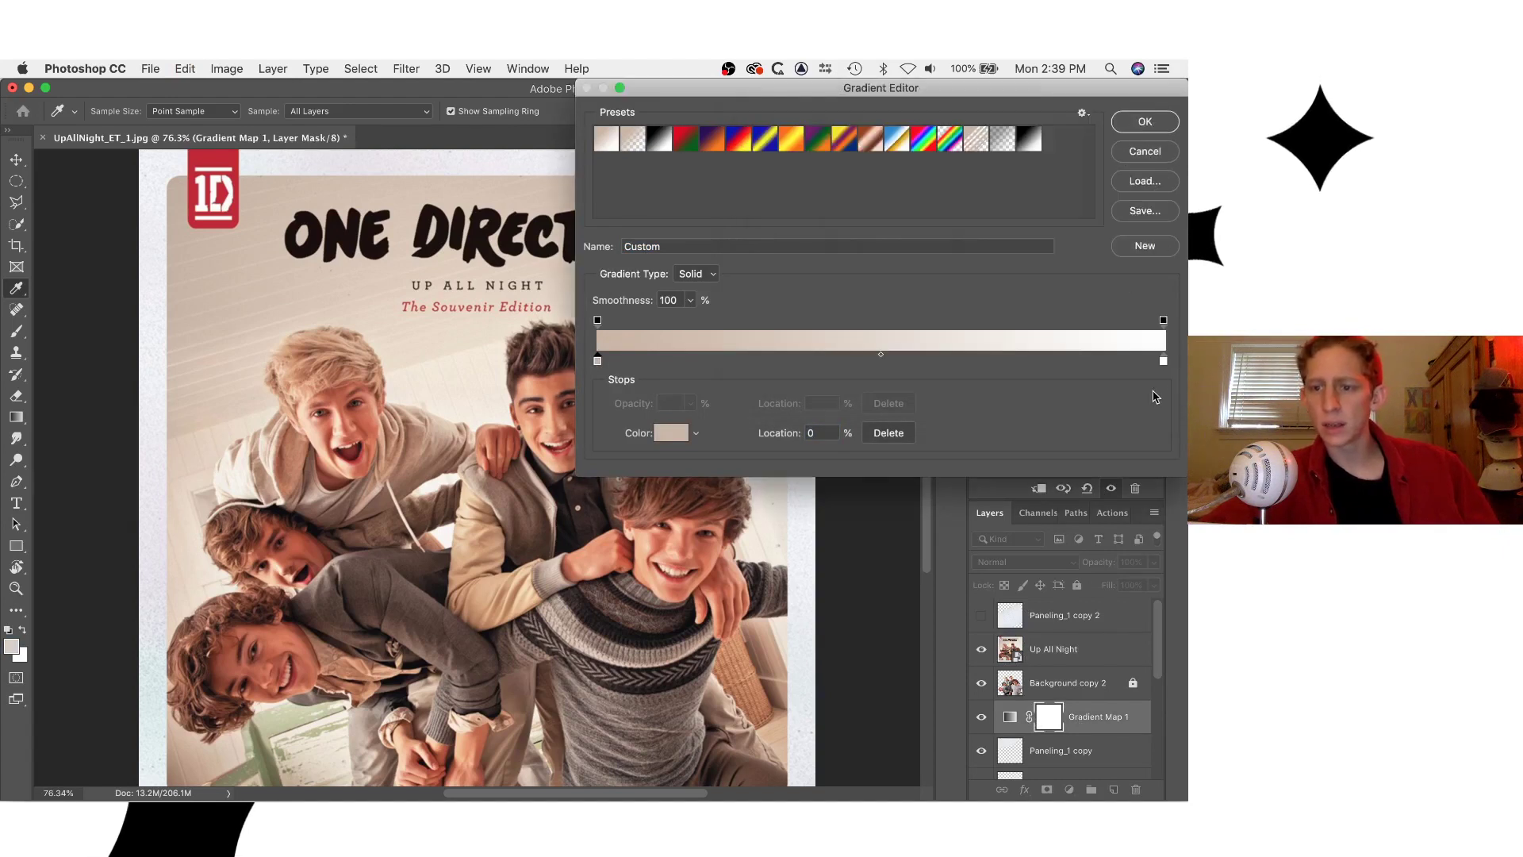
left_click(1155, 123)
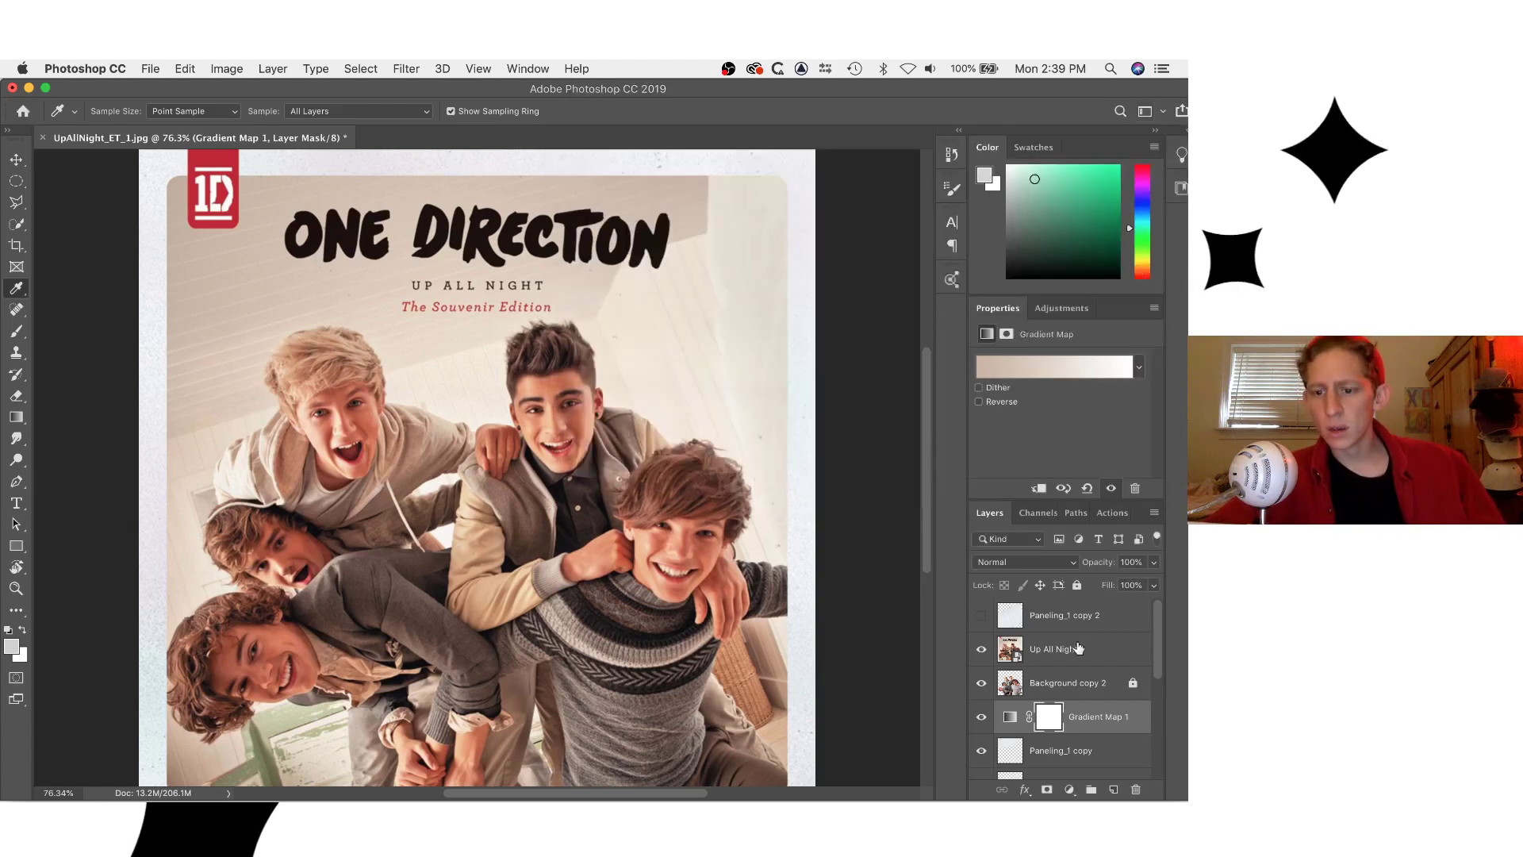
Sample a lighter beige from the ceiling panels of the Up All Night layer and copy its hex value, dfccbd.
left_click(1035, 650)
left_click(217, 329)
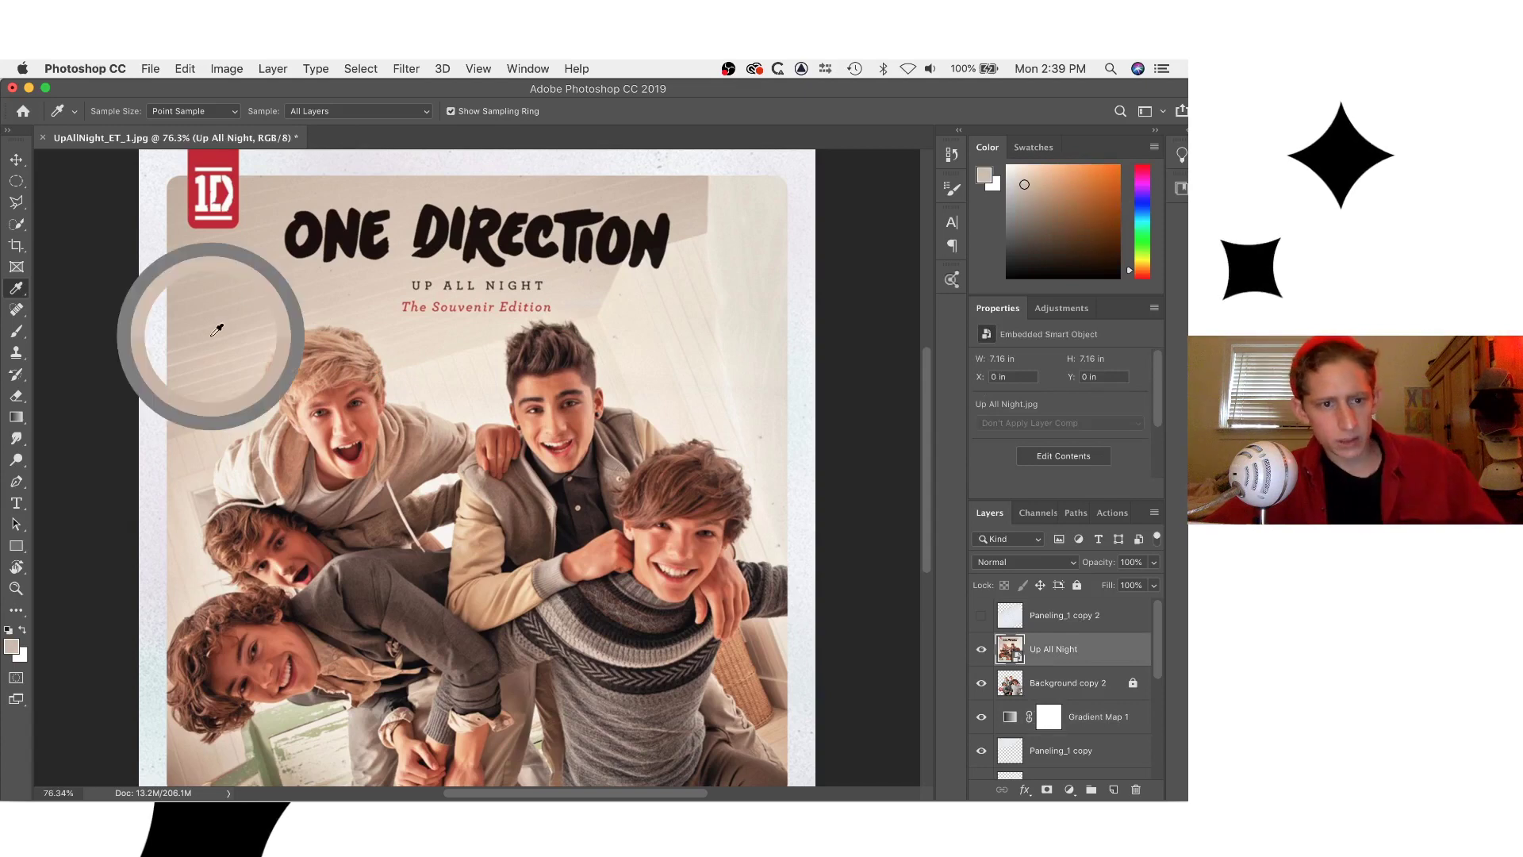
left_click_drag(216, 330, 177, 342)
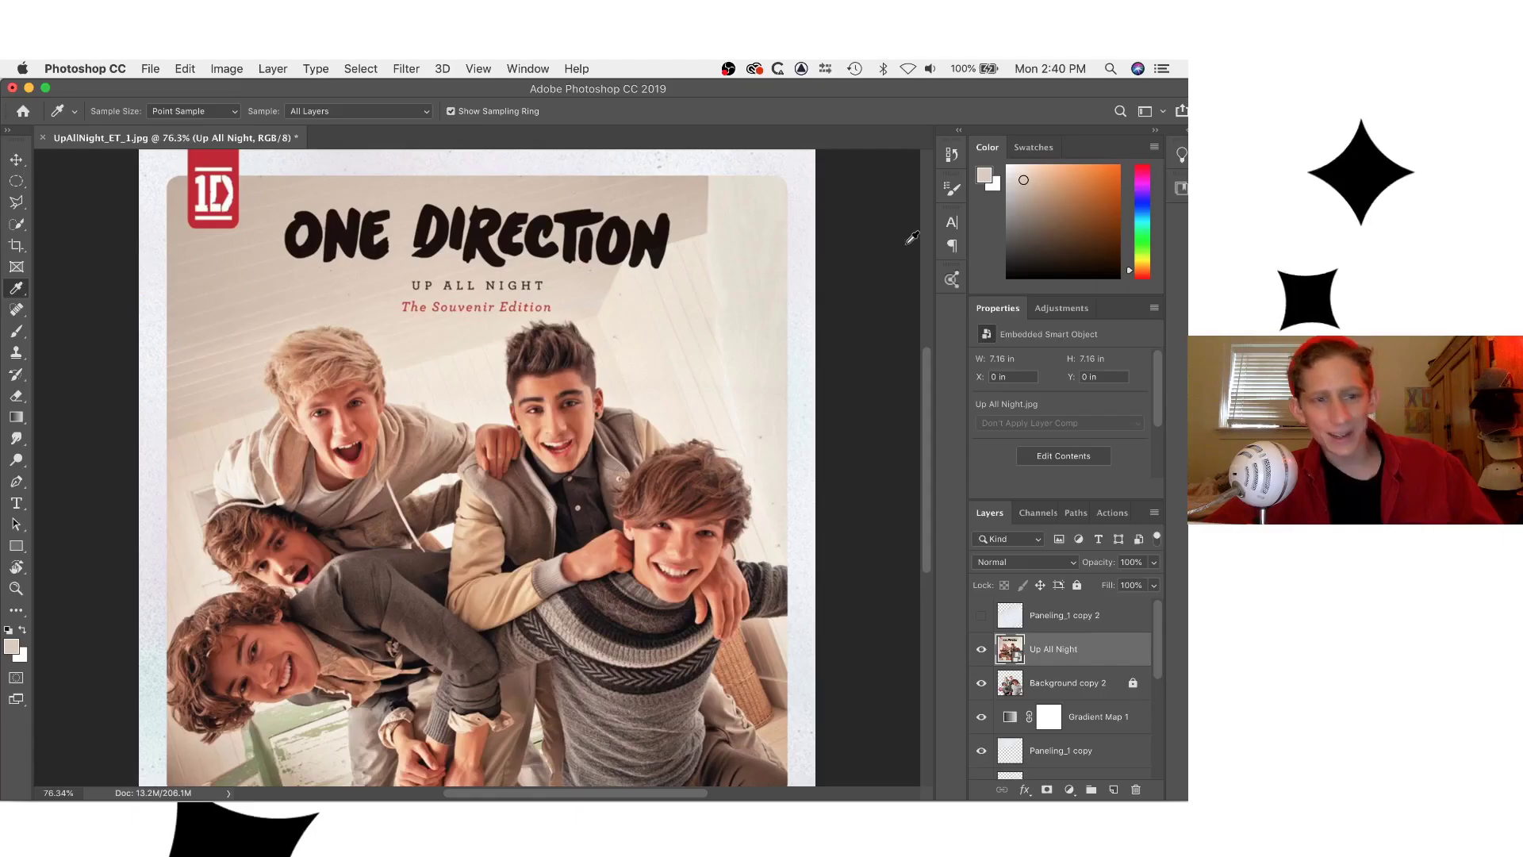
scroll(244, 347, "up", 5)
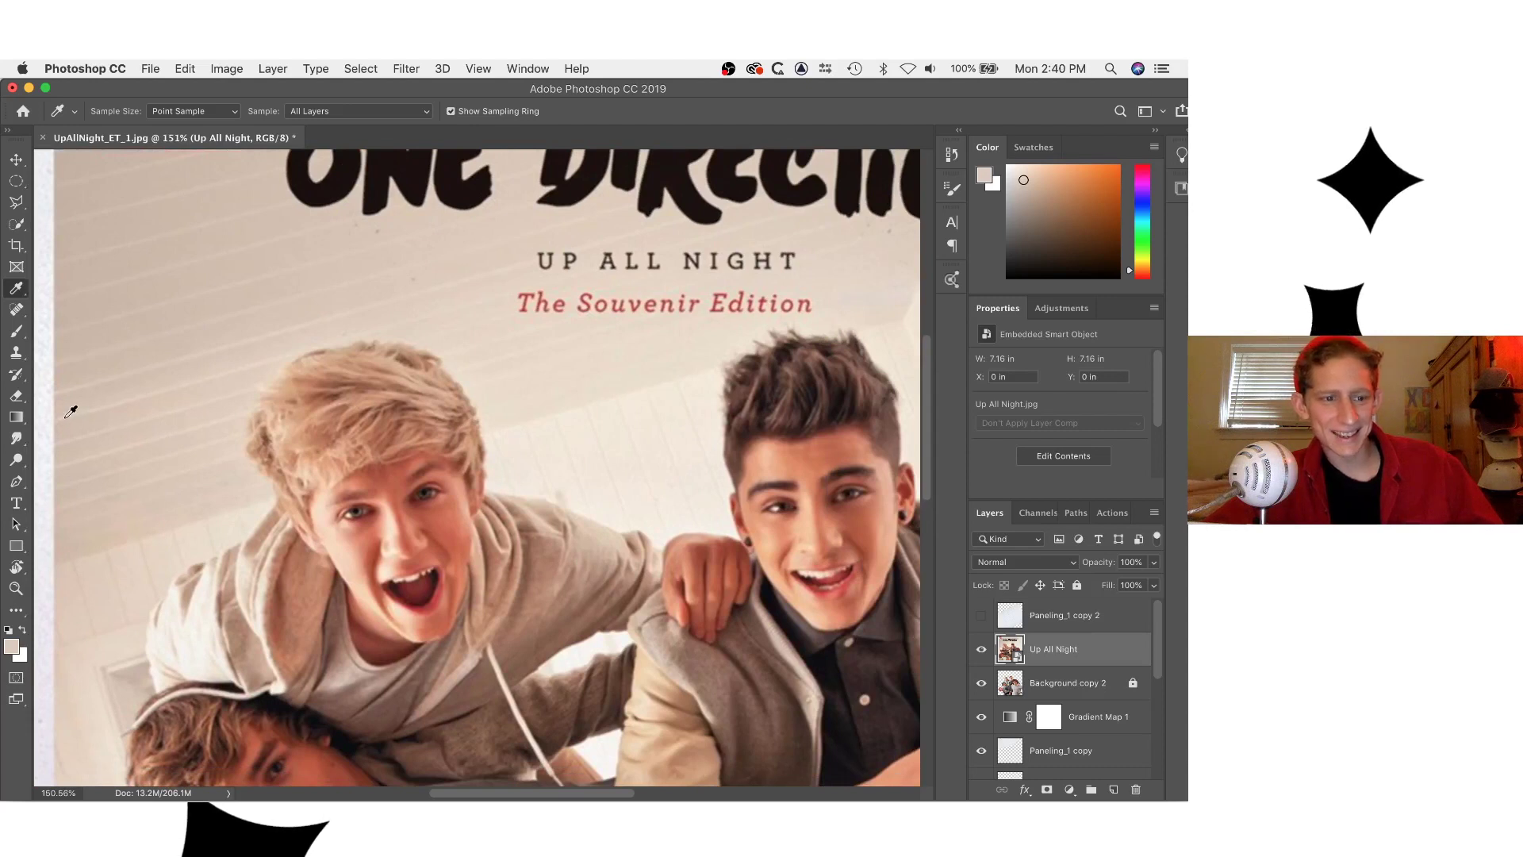
left_click_drag(70, 411, 85, 407)
left_click(986, 180)
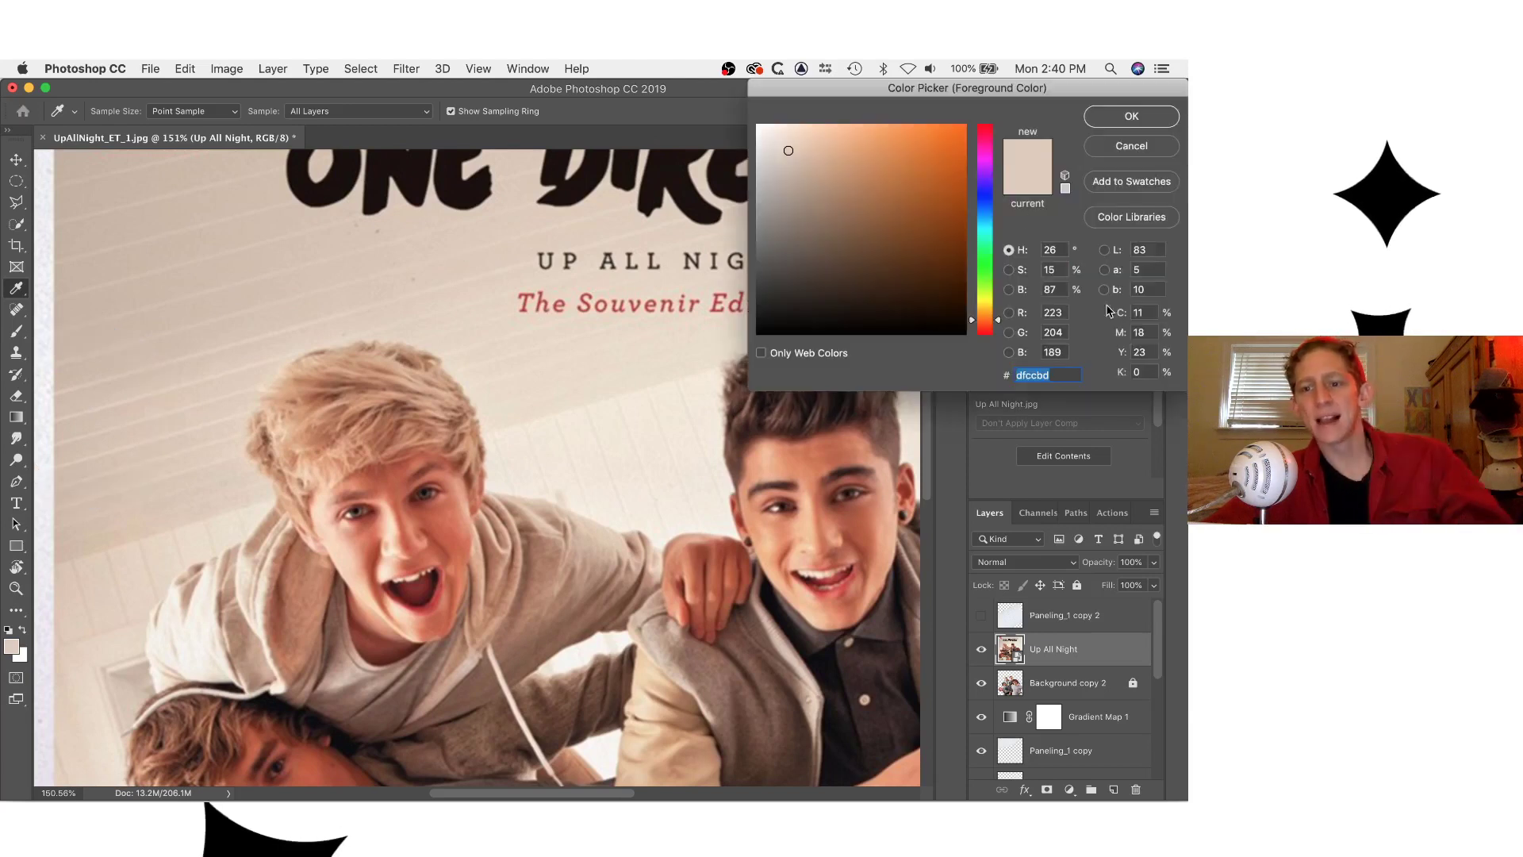
left_click(1132, 117)
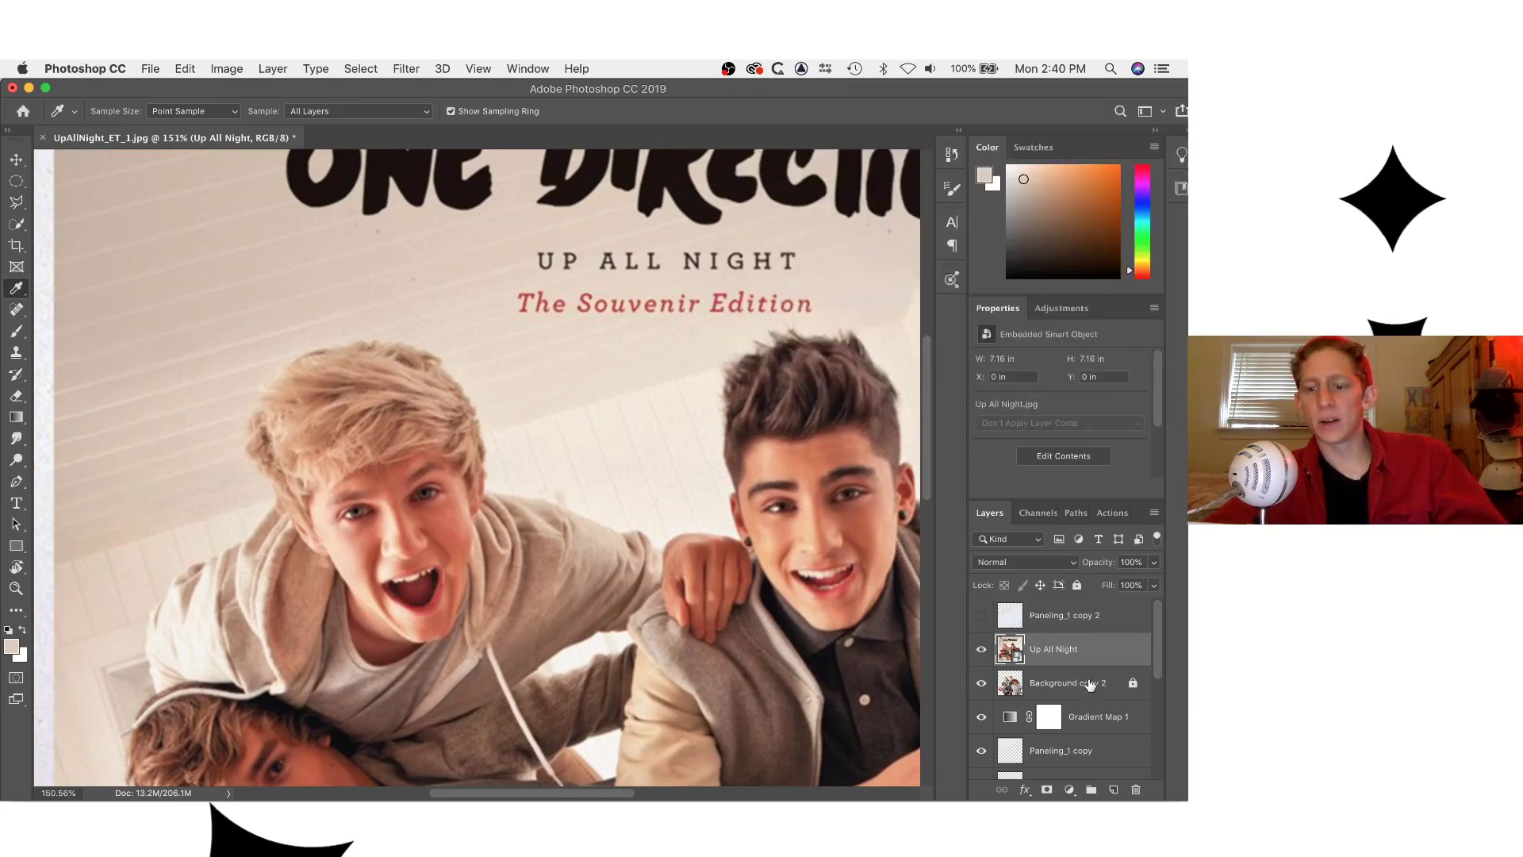
Set the white end stop of the Gradient Map 1 gradient to the copied color dfccbd.
left_click(1004, 718)
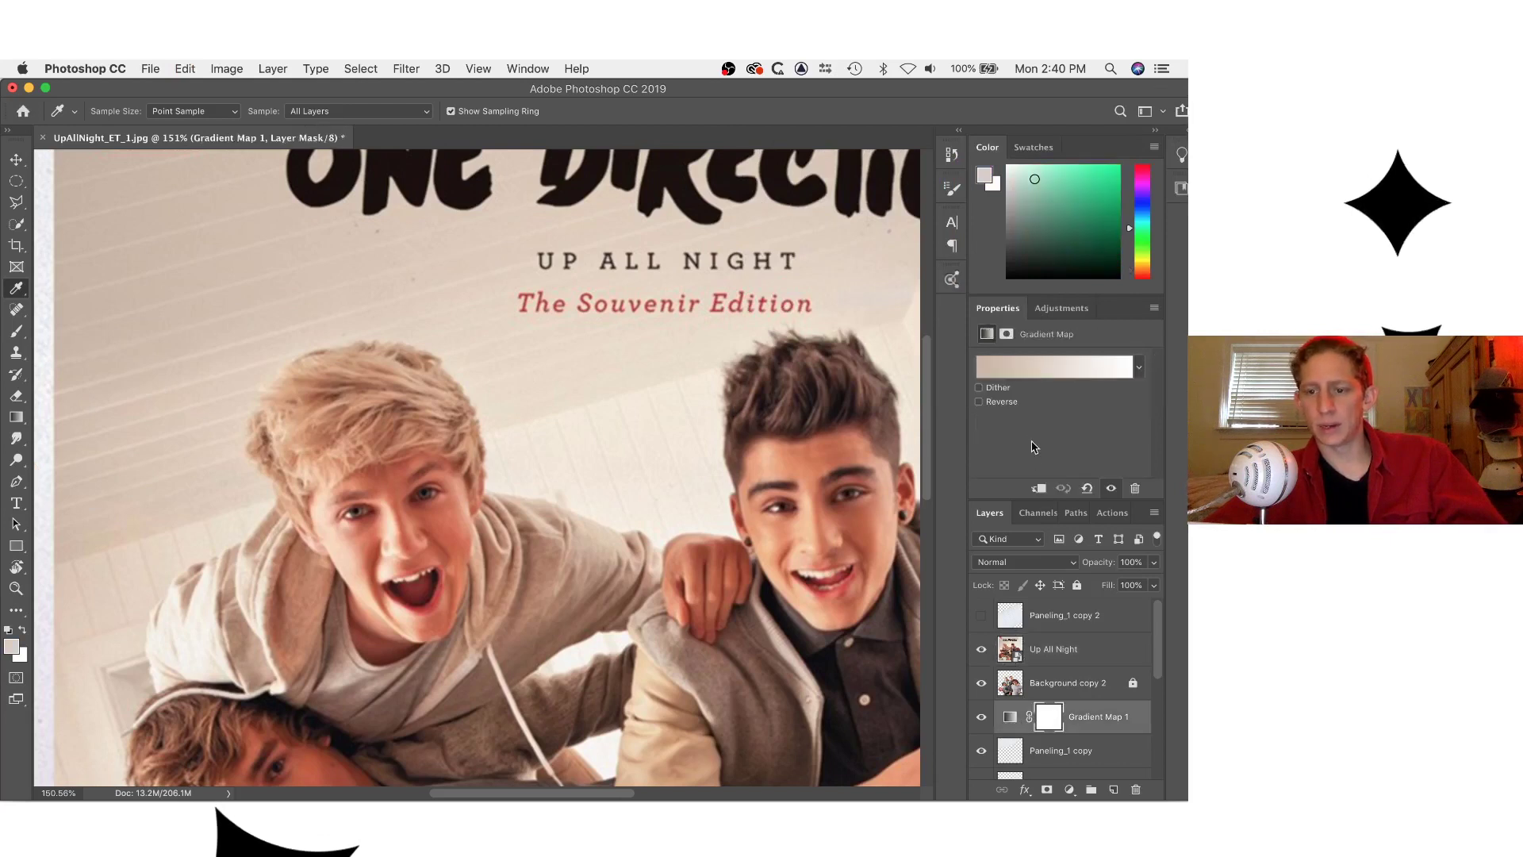
left_click(1078, 367)
double_click(1163, 362)
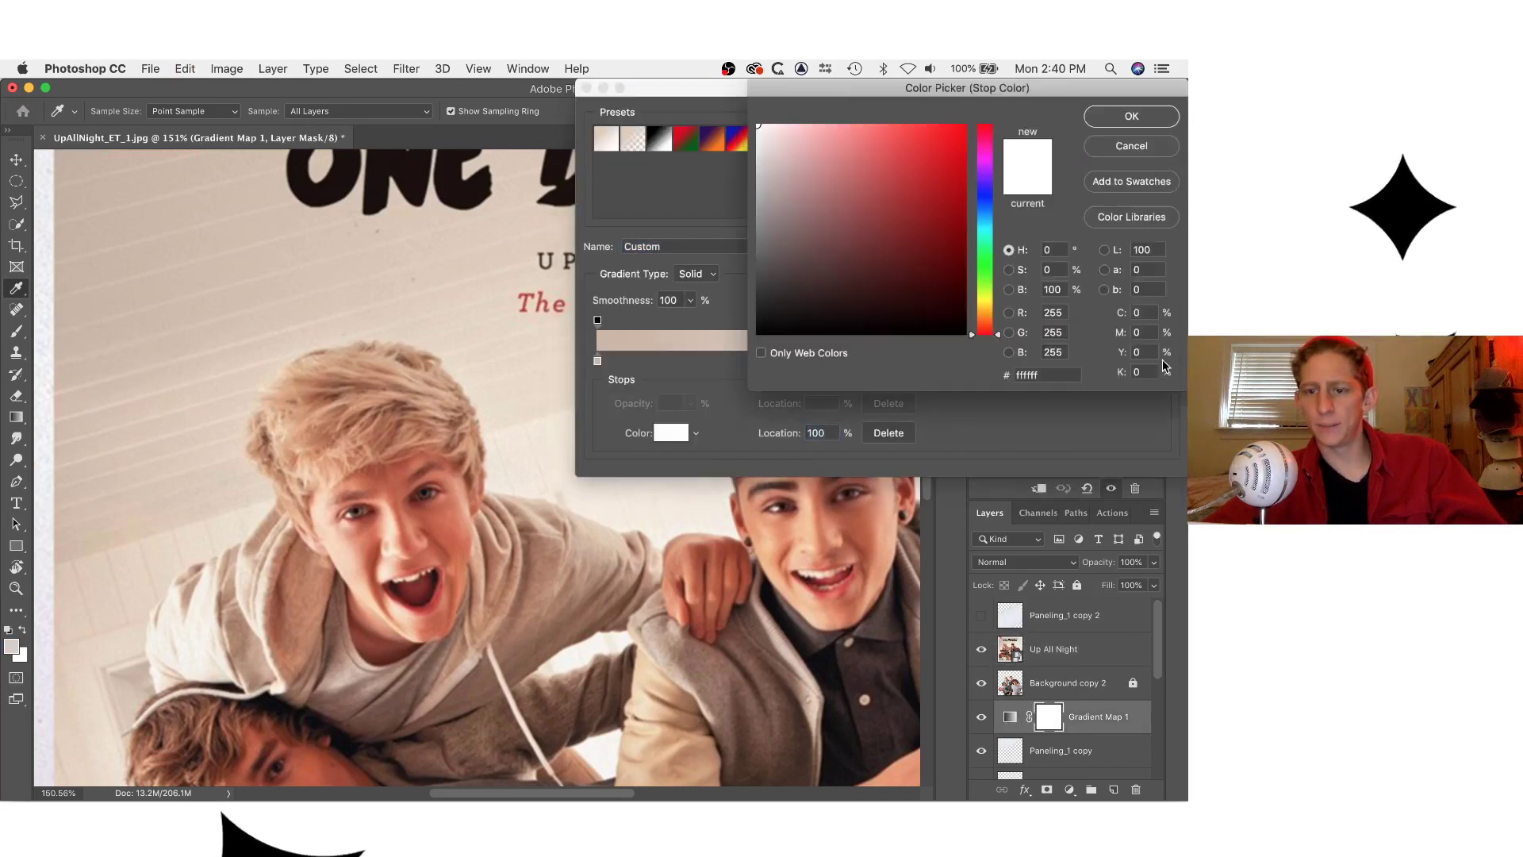
key("super+v")
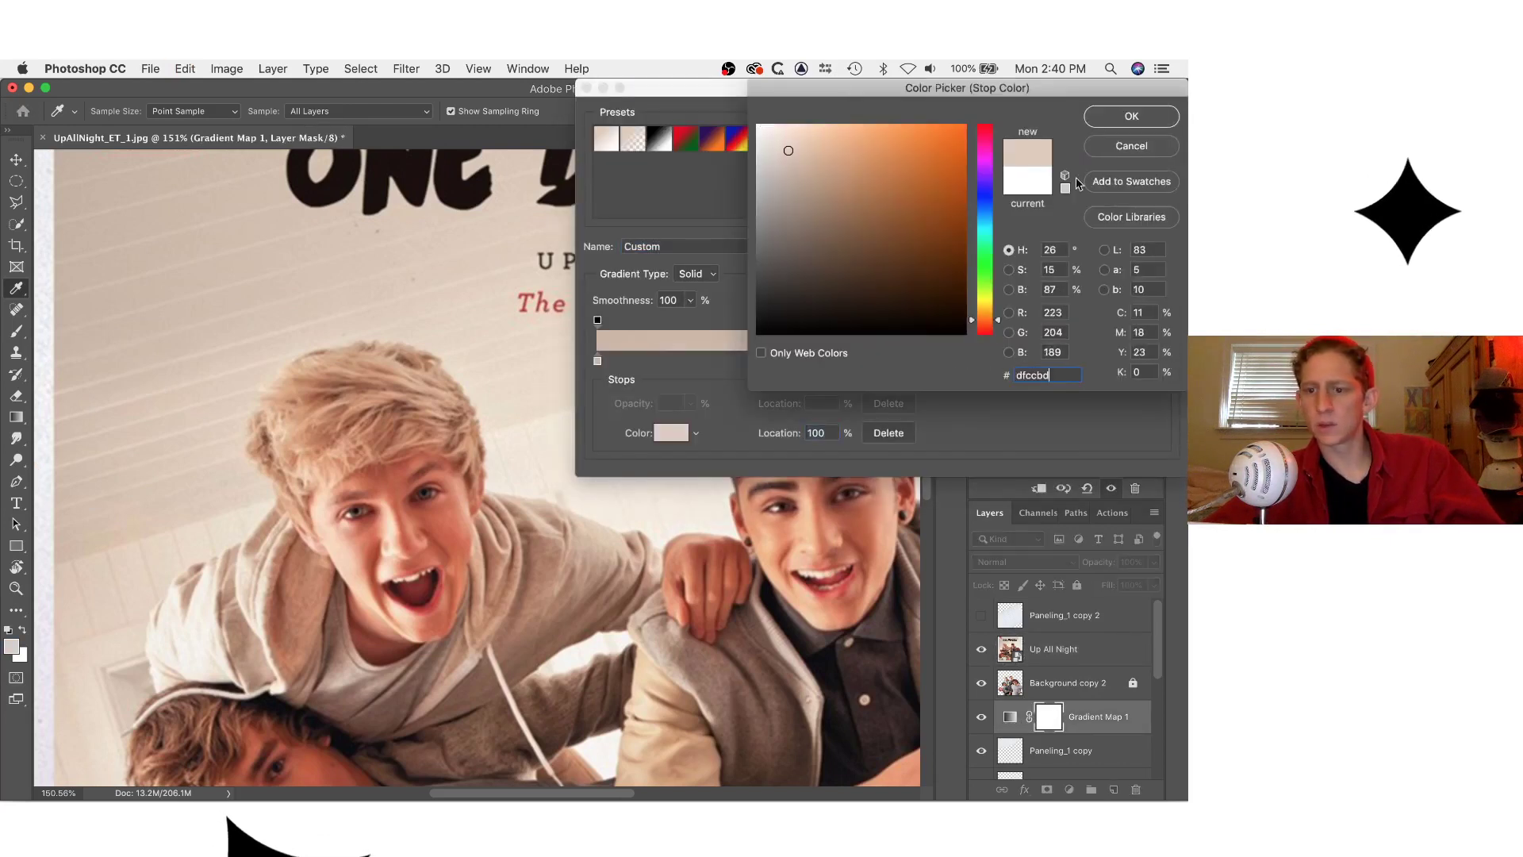
left_click(1131, 117)
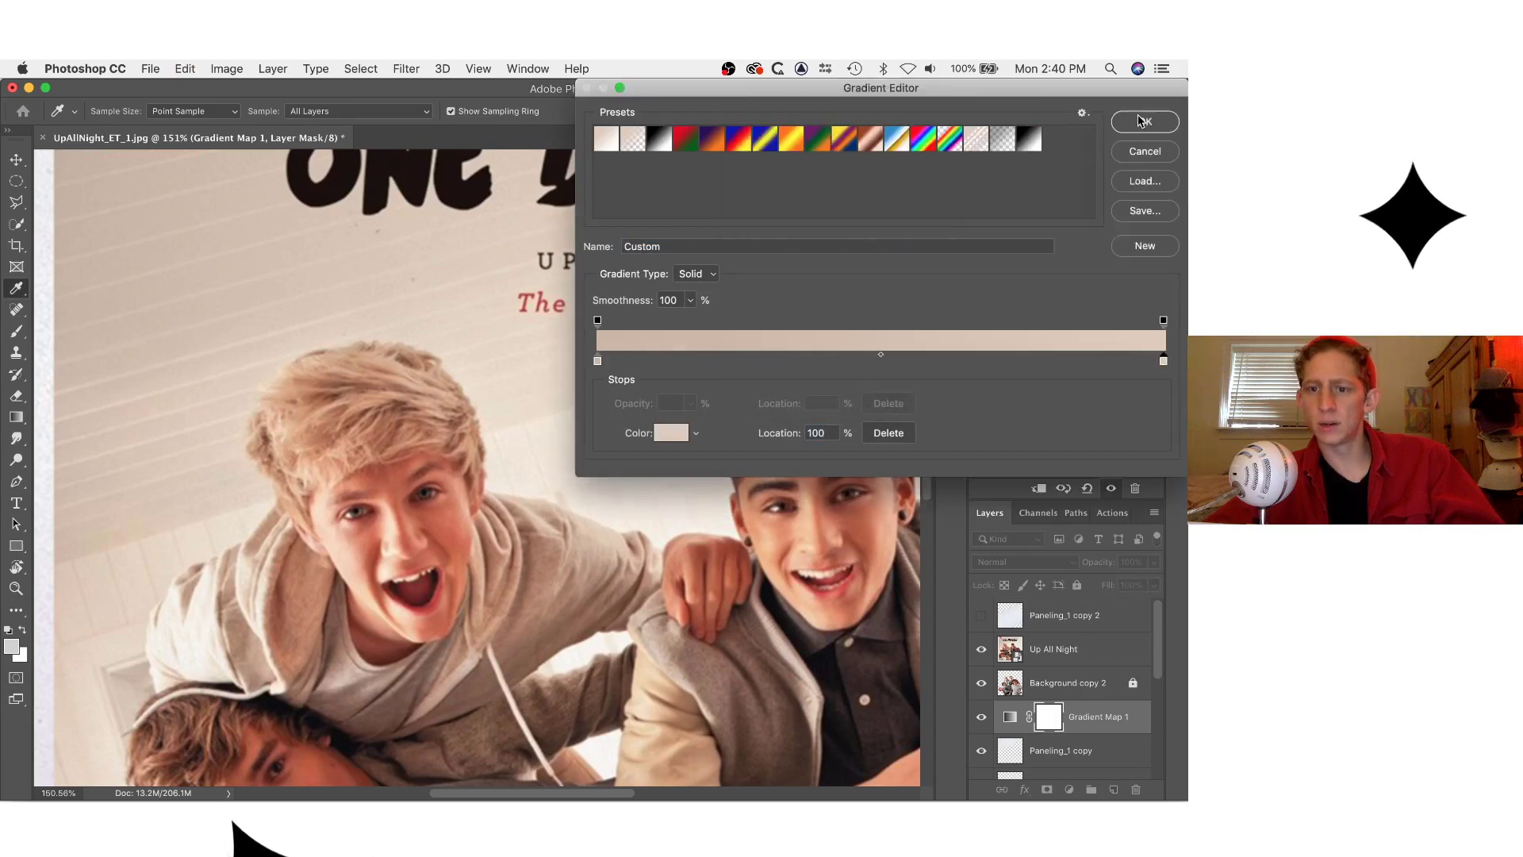
left_click(1140, 121)
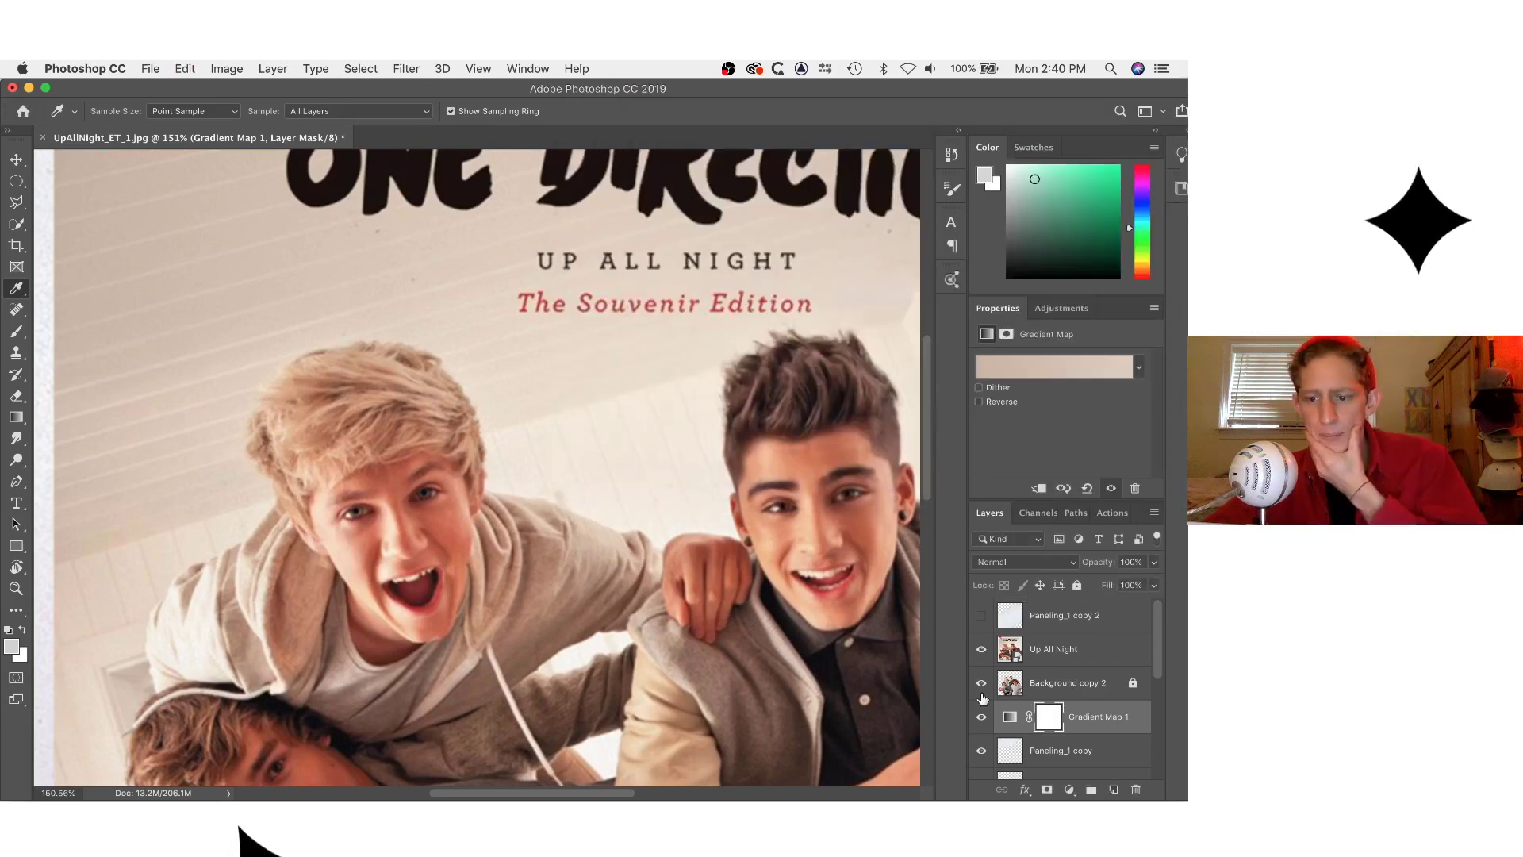
Hide the Up All Night layer to inspect the tinted paneling behind the group.
scroll(287, 195, "down", 2)
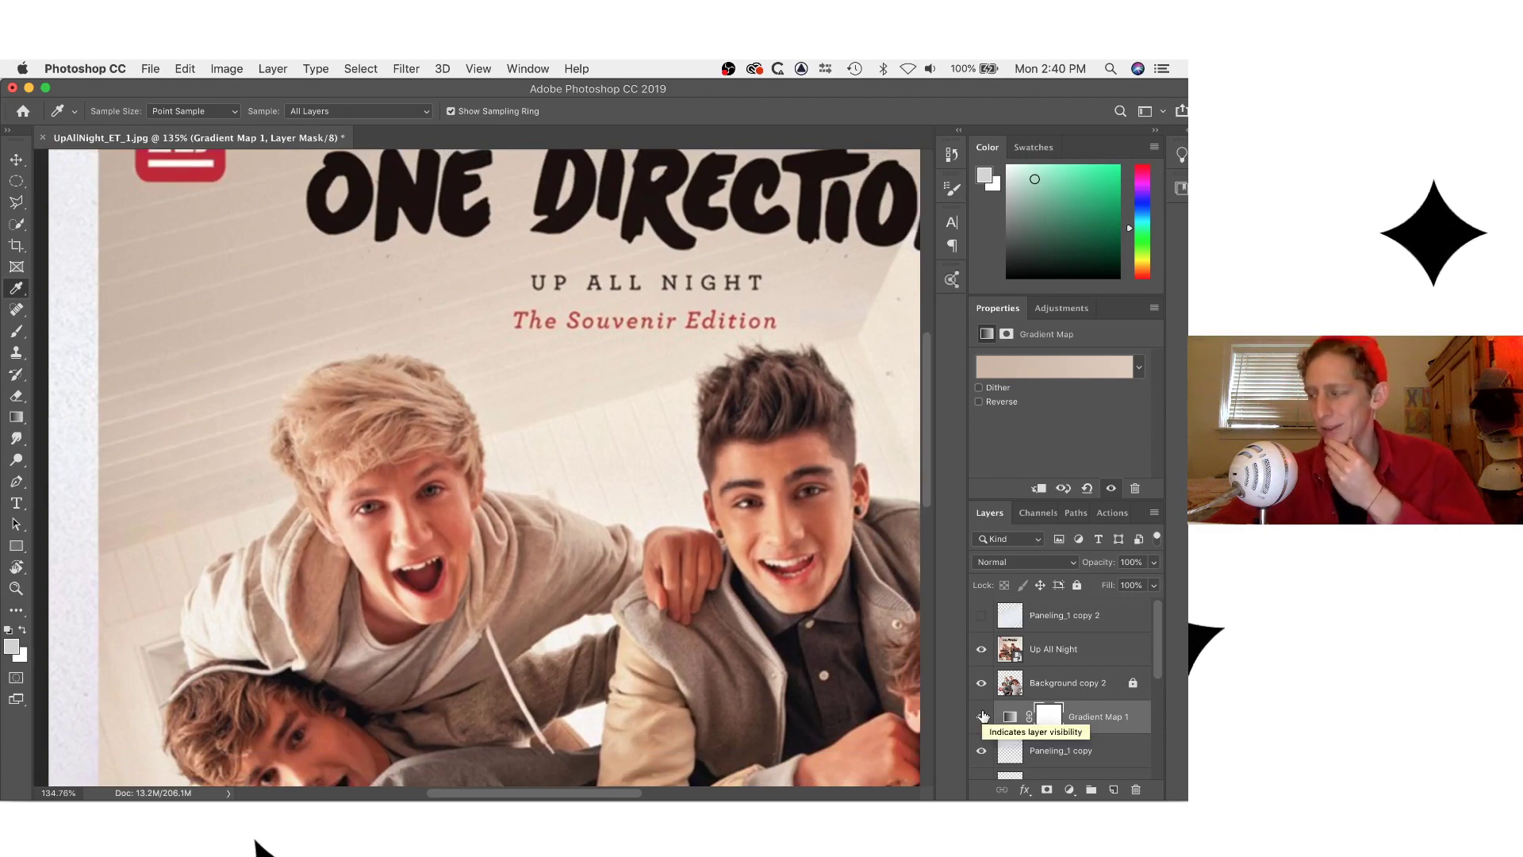
left_click(981, 649)
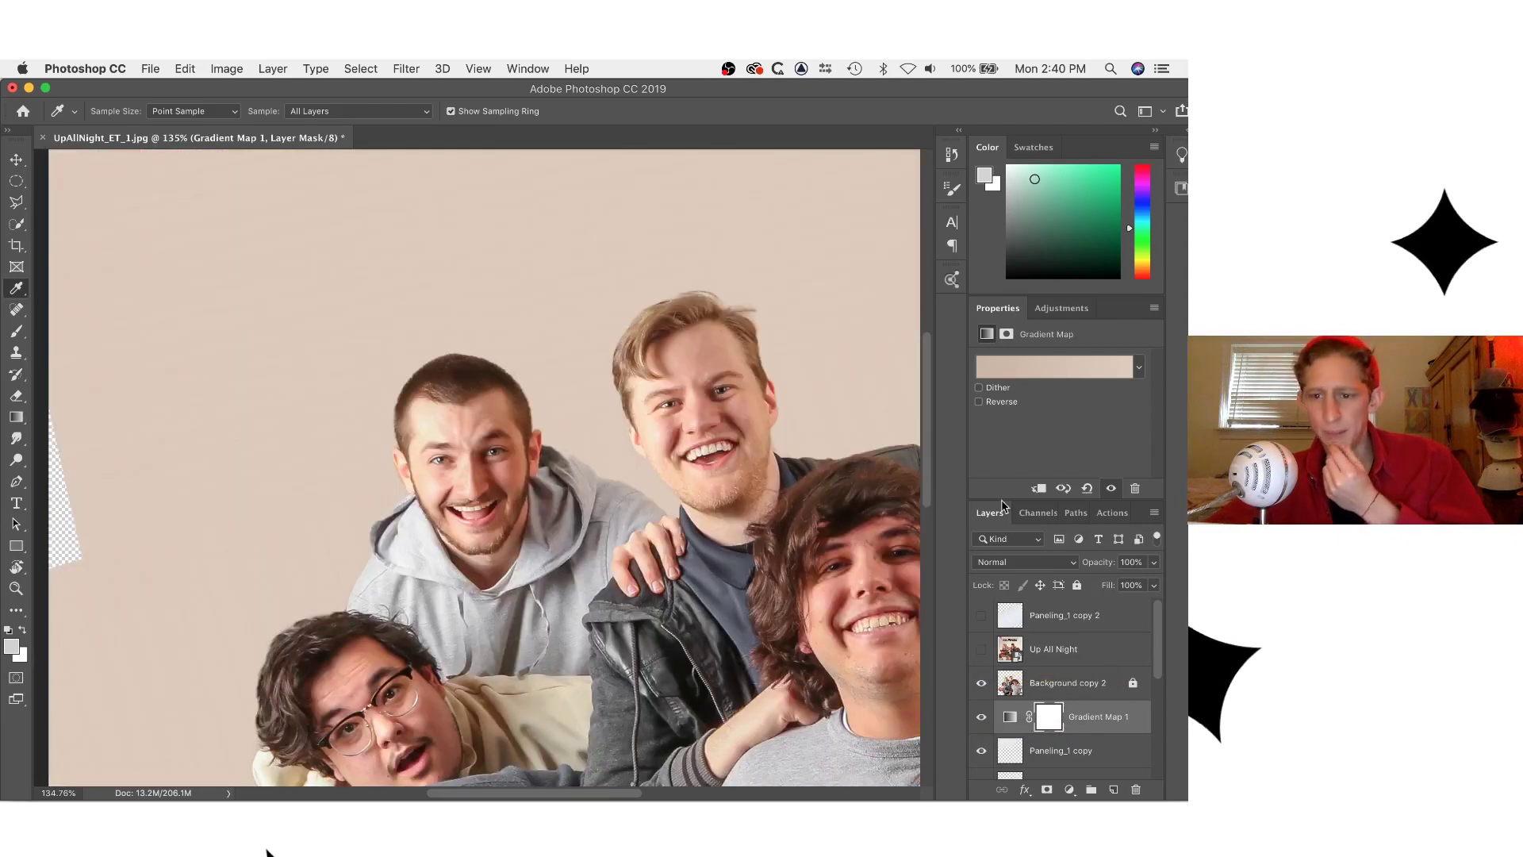
scroll(1047, 476, "down", 3)
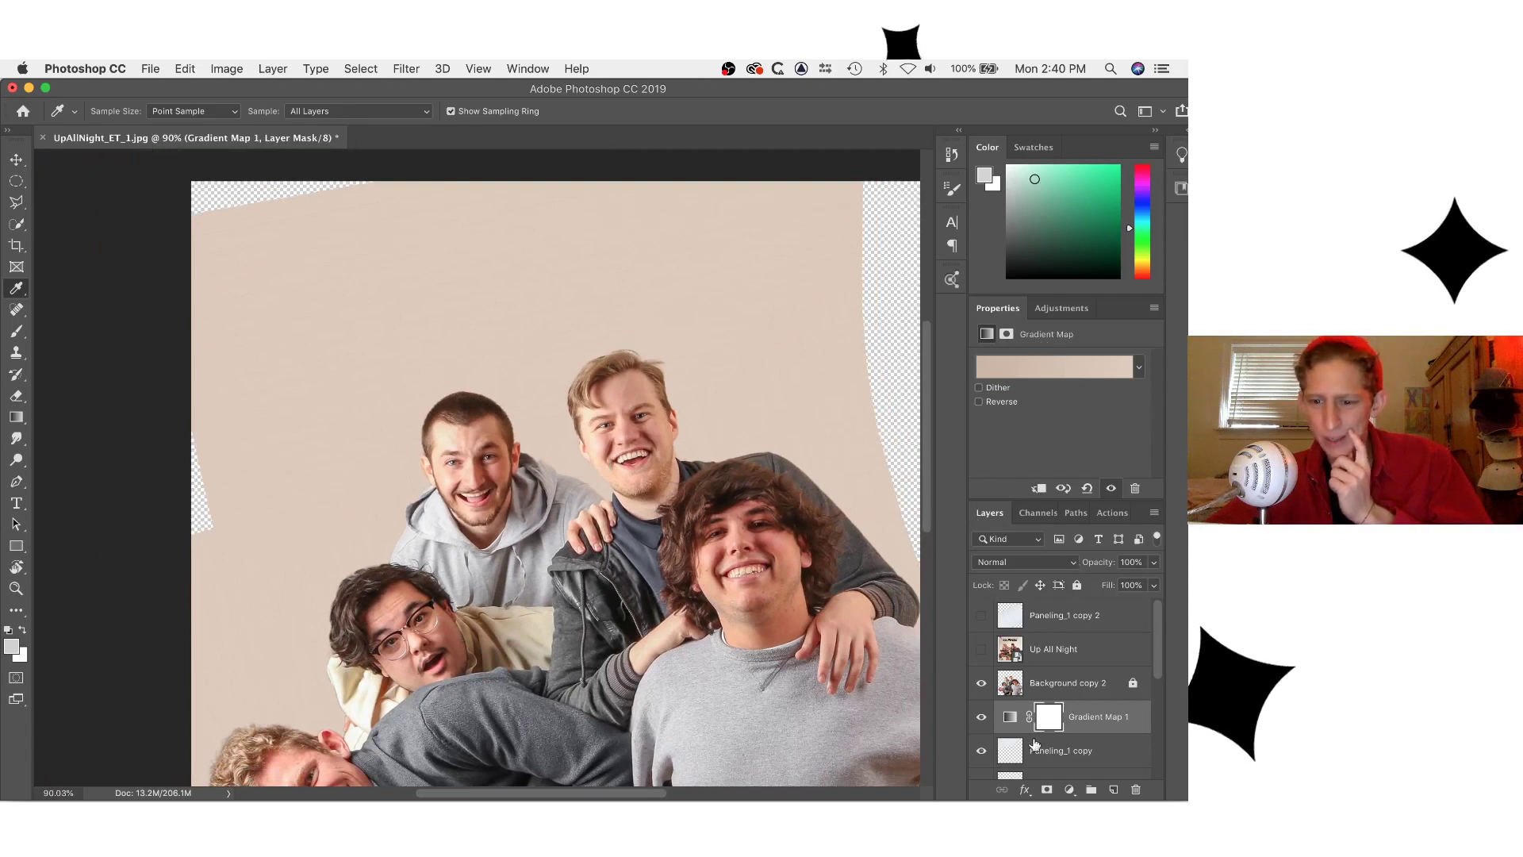
Rework the Gradient Map for stronger panel lines, with a pale beige stop at 85% and a darker beige stop at 97%.
left_click(1064, 368)
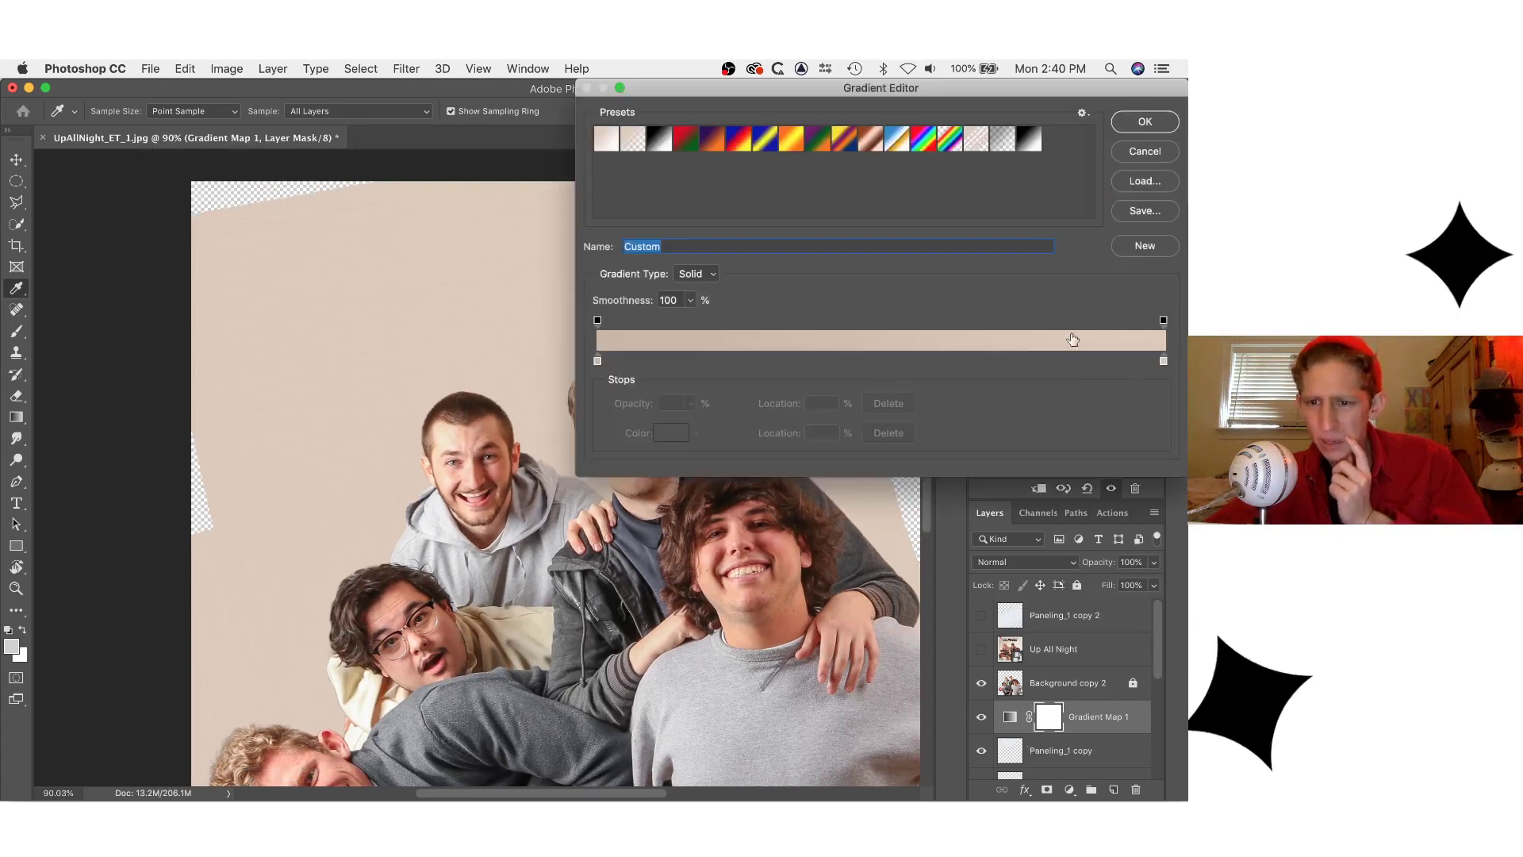
left_click(1163, 361)
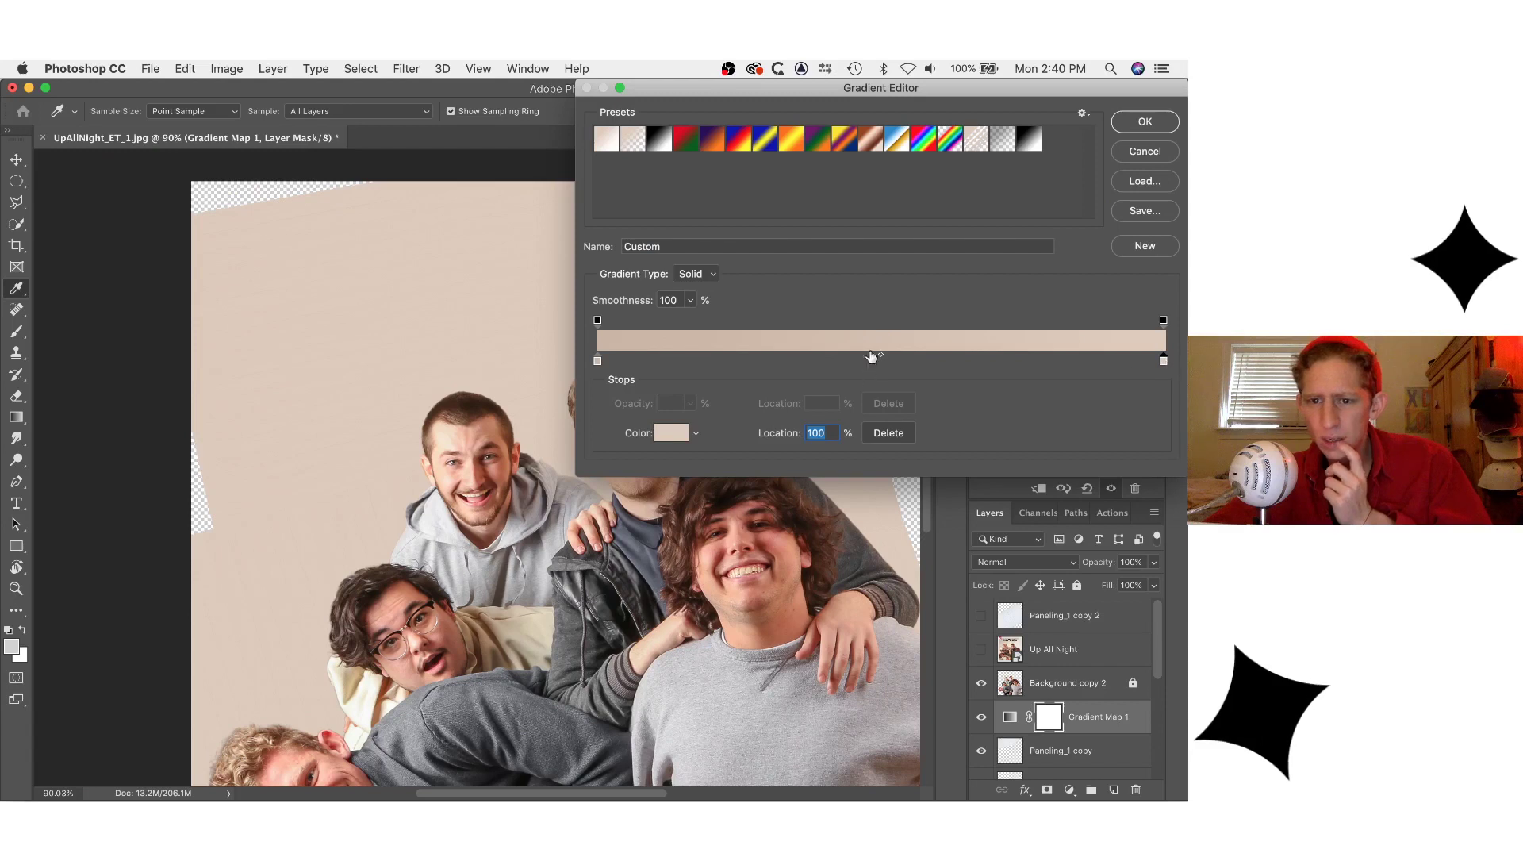
left_click_drag(881, 356, 1083, 365)
double_click(930, 361)
left_click(1125, 116)
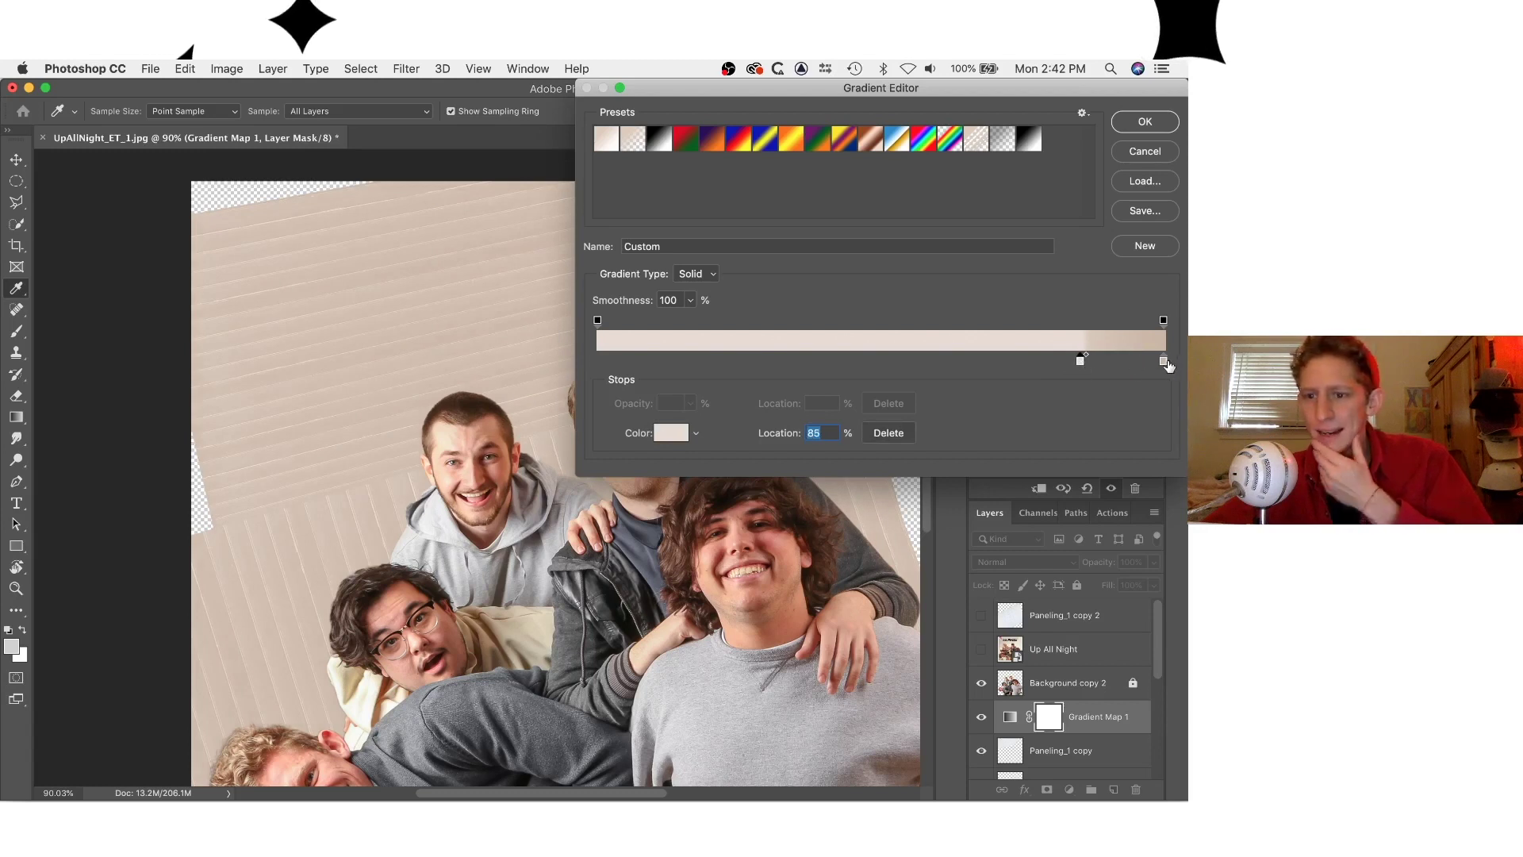
left_click_drag(1165, 363, 1154, 363)
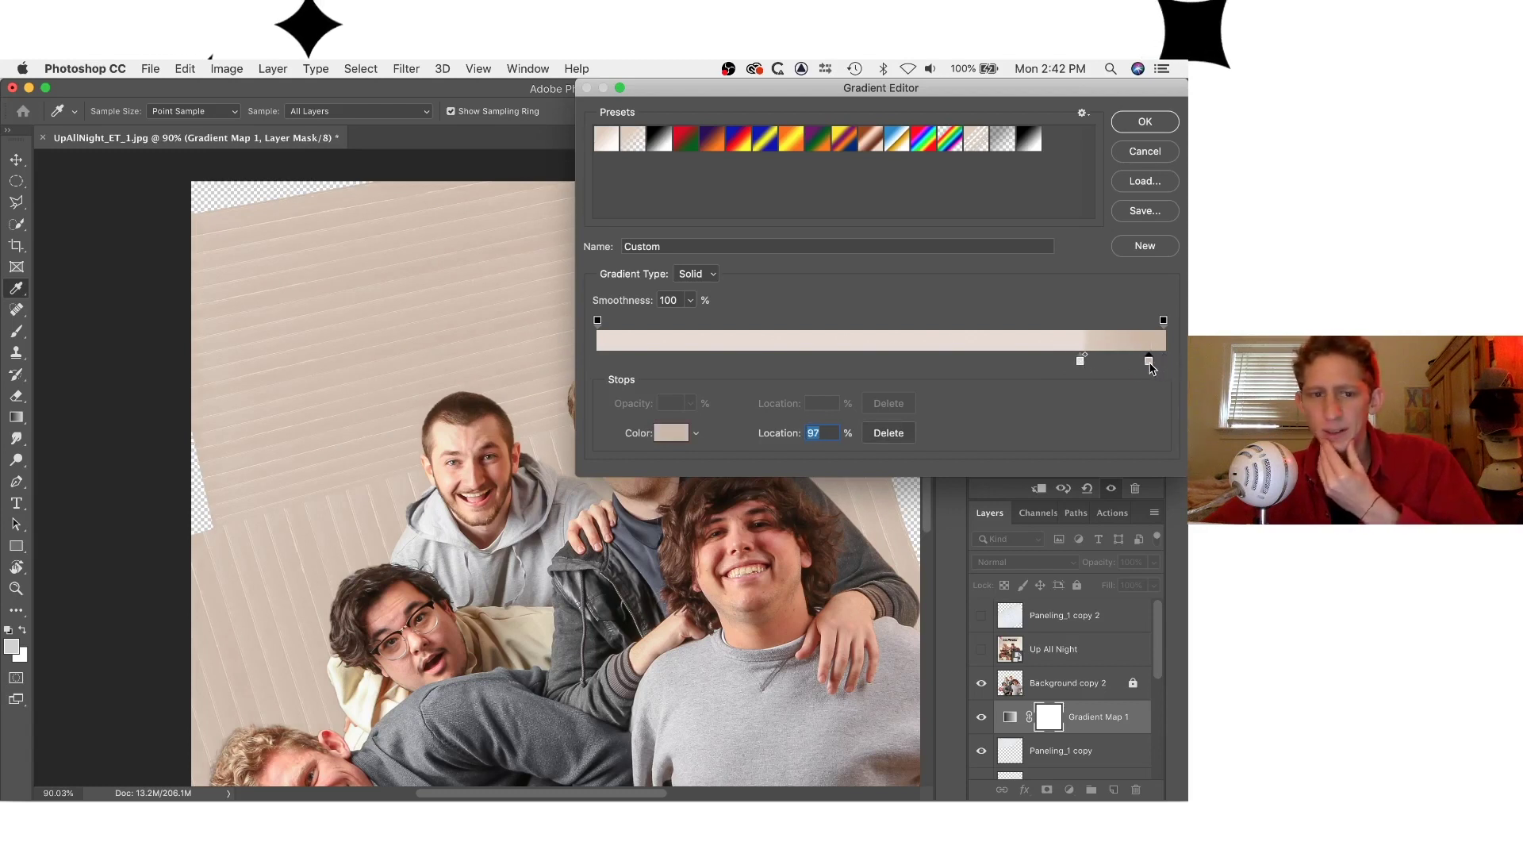
left_click(1131, 124)
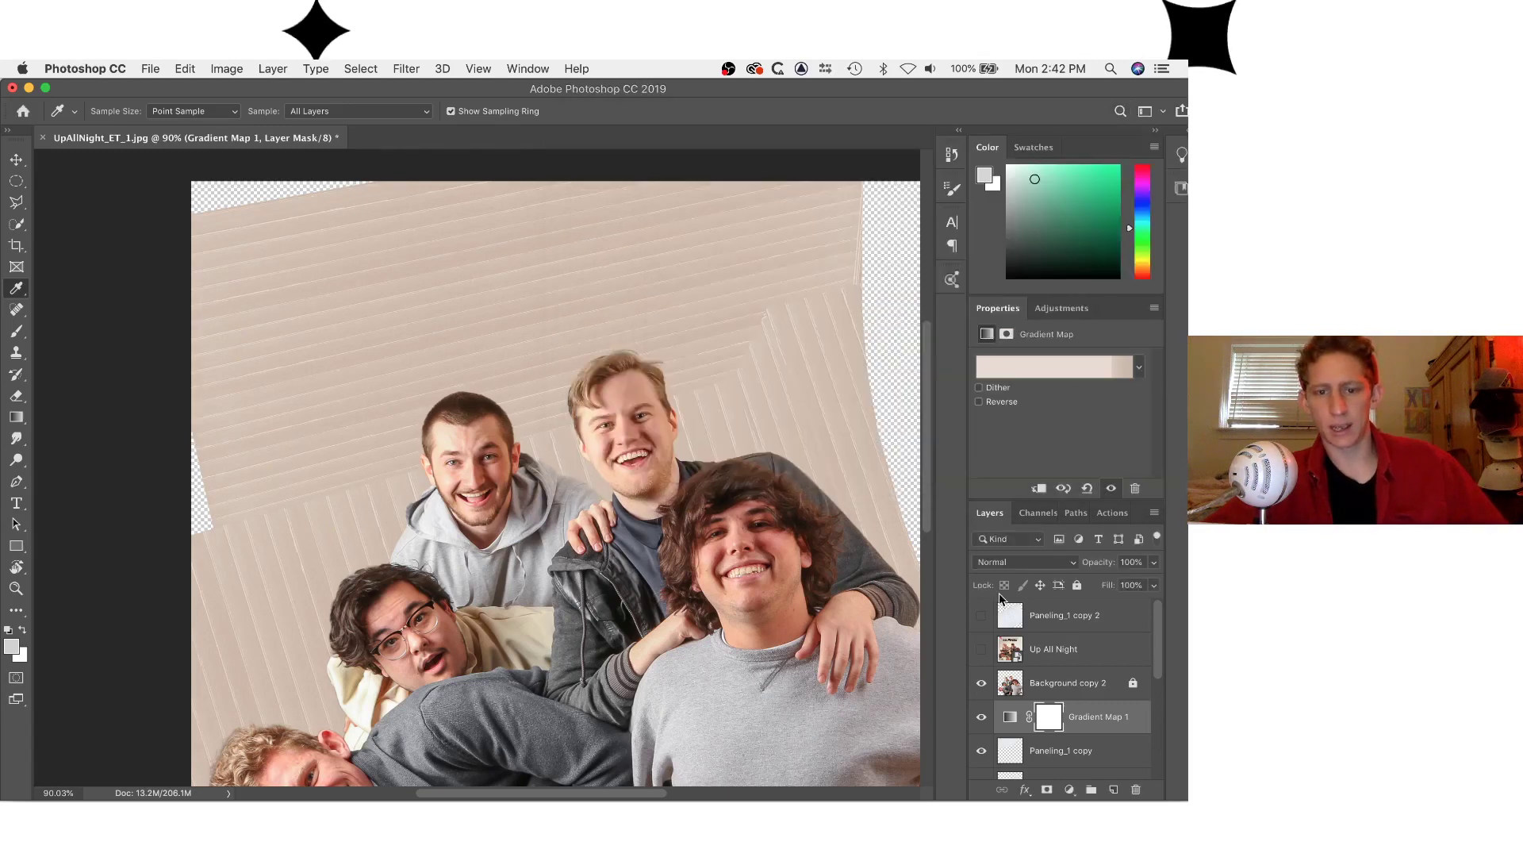
Compare the beige-tinted paneling with the original cover by toggling the Up All Night layer's visibility.
left_click(982, 649)
left_click(983, 651)
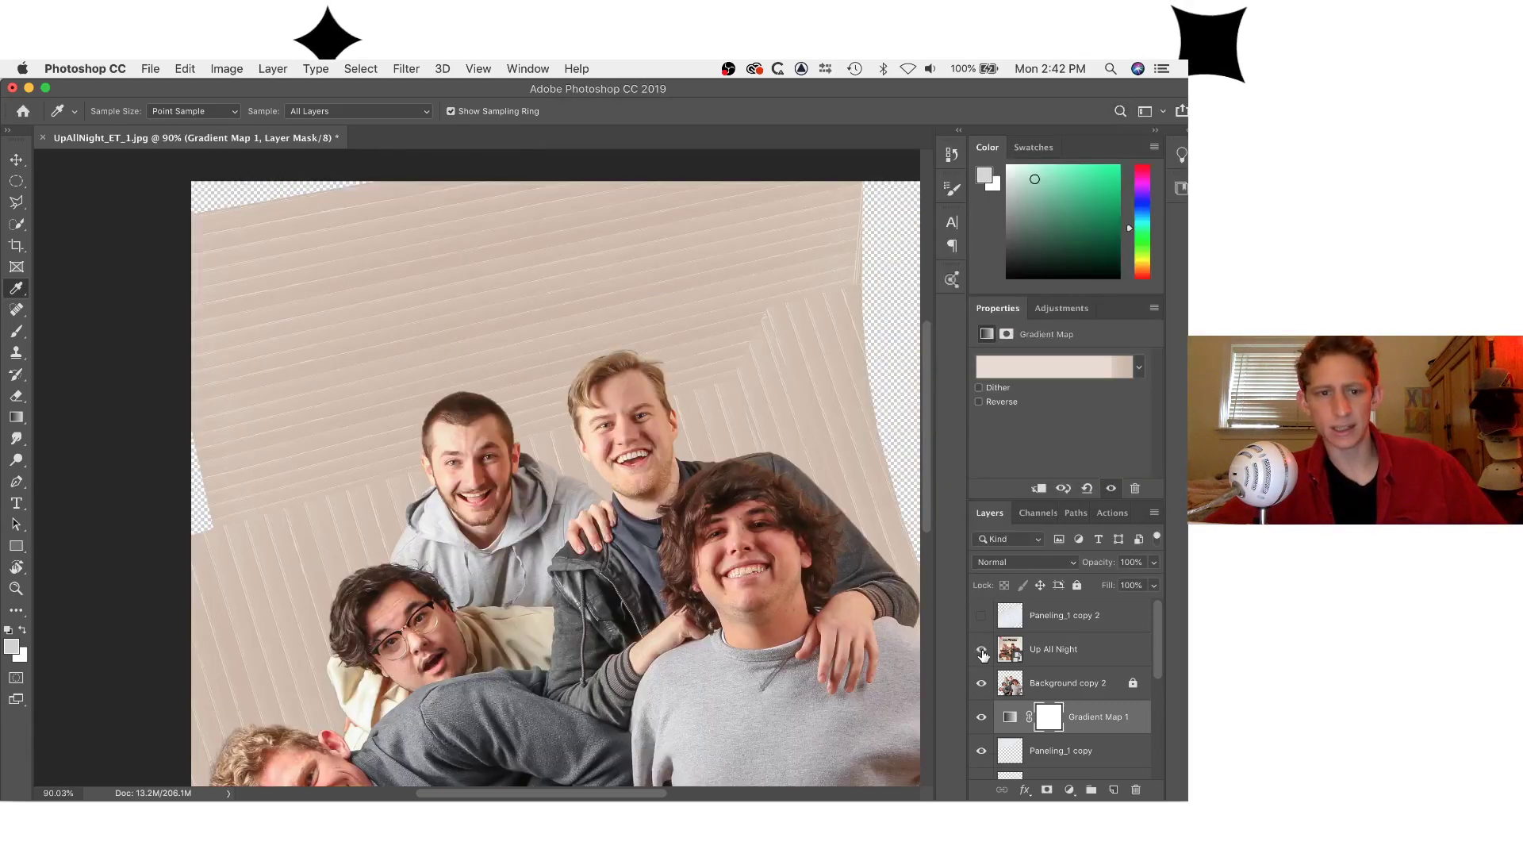
left_click(983, 650)
left_click(983, 650)
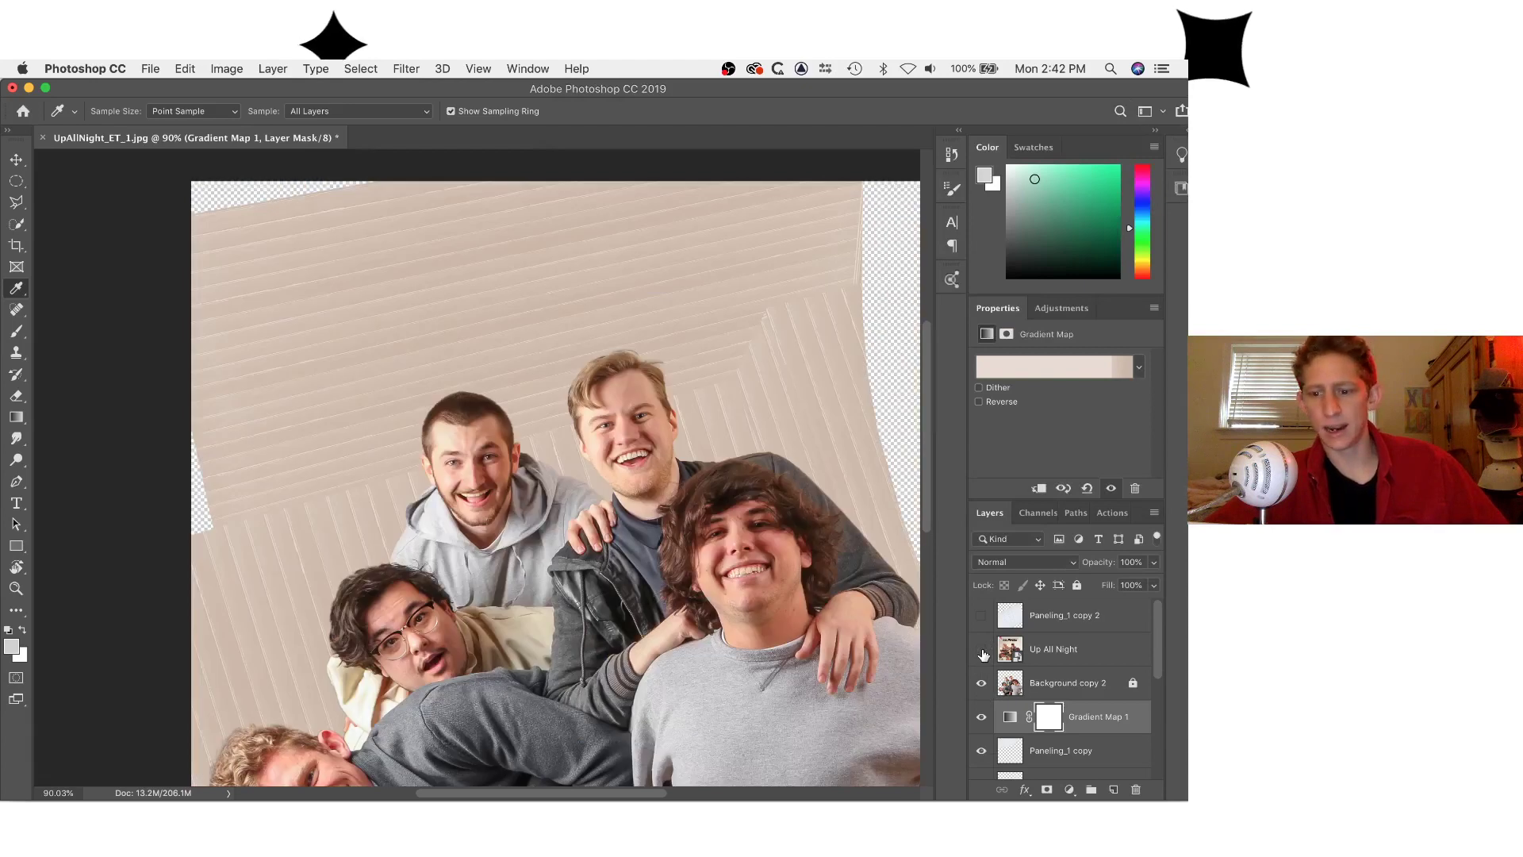
Merge the Gradient Map 1 adjustment with the Paneling_1 copy ceiling layer.
left_click(1074, 753)
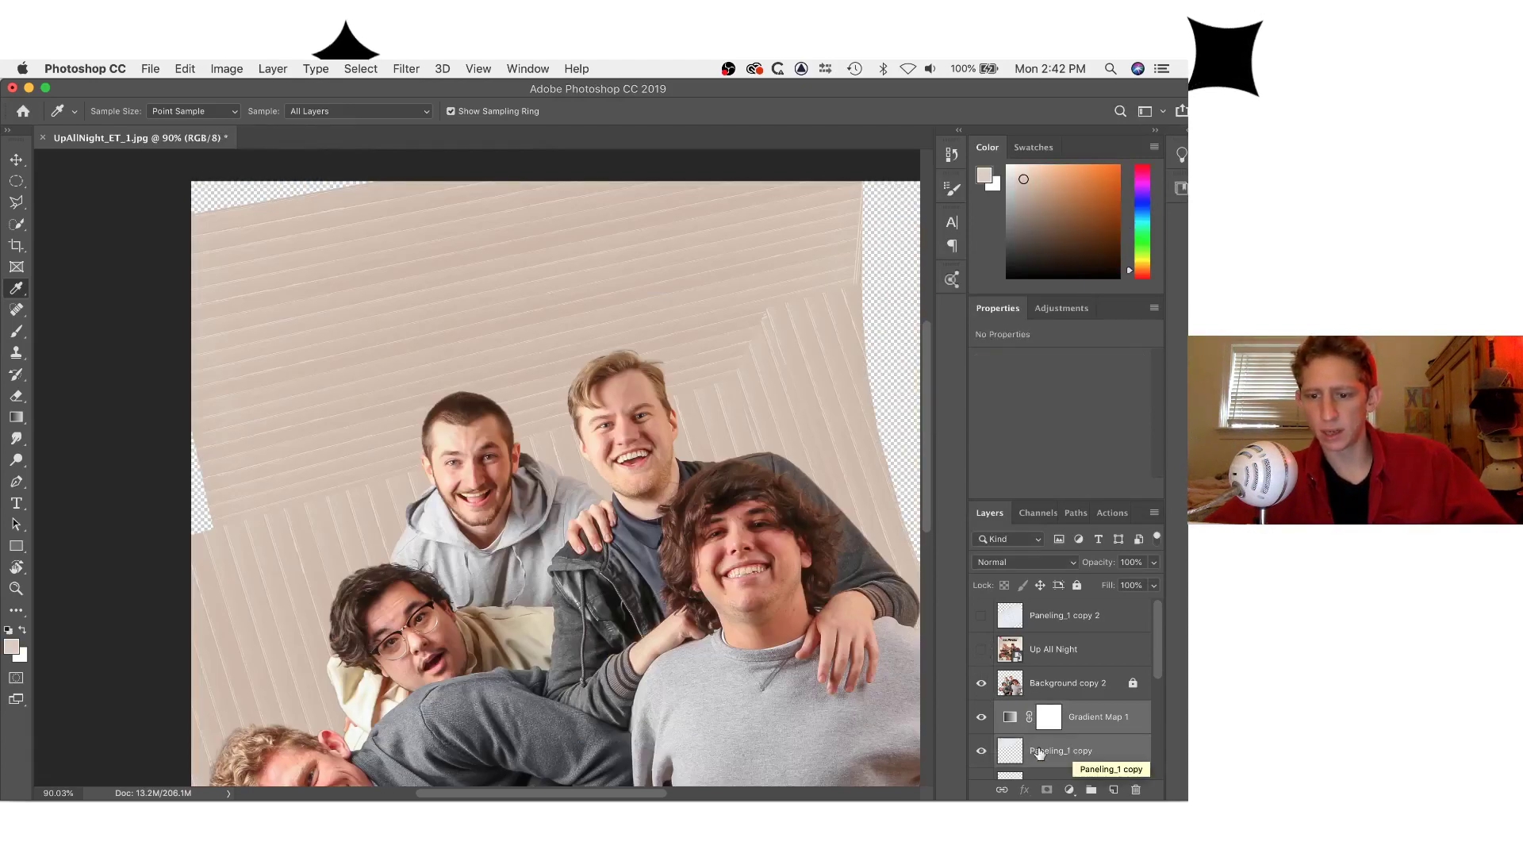
right_click(1071, 755)
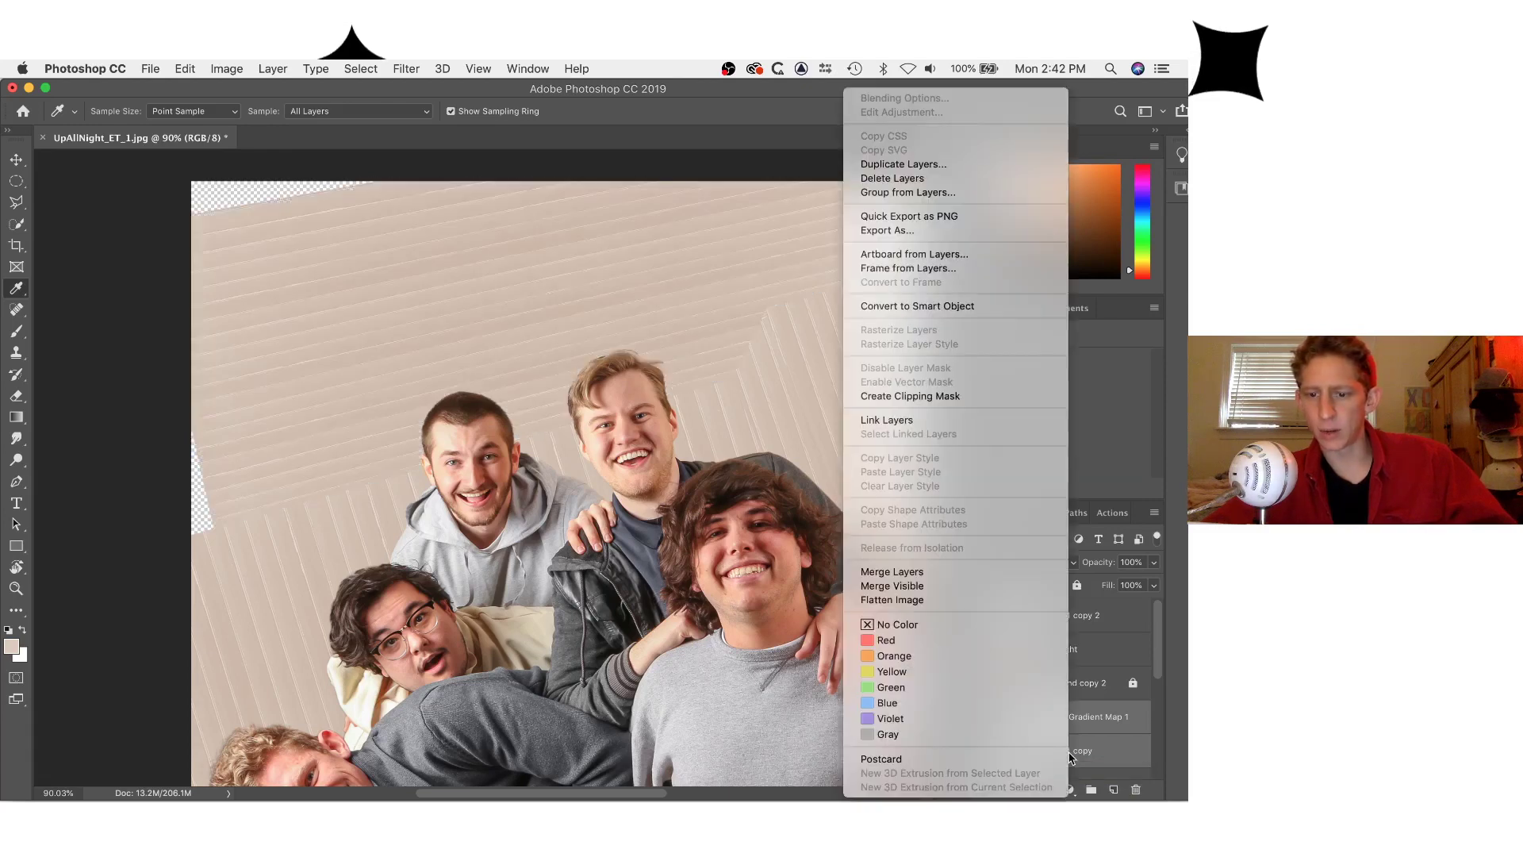
left_click(960, 570)
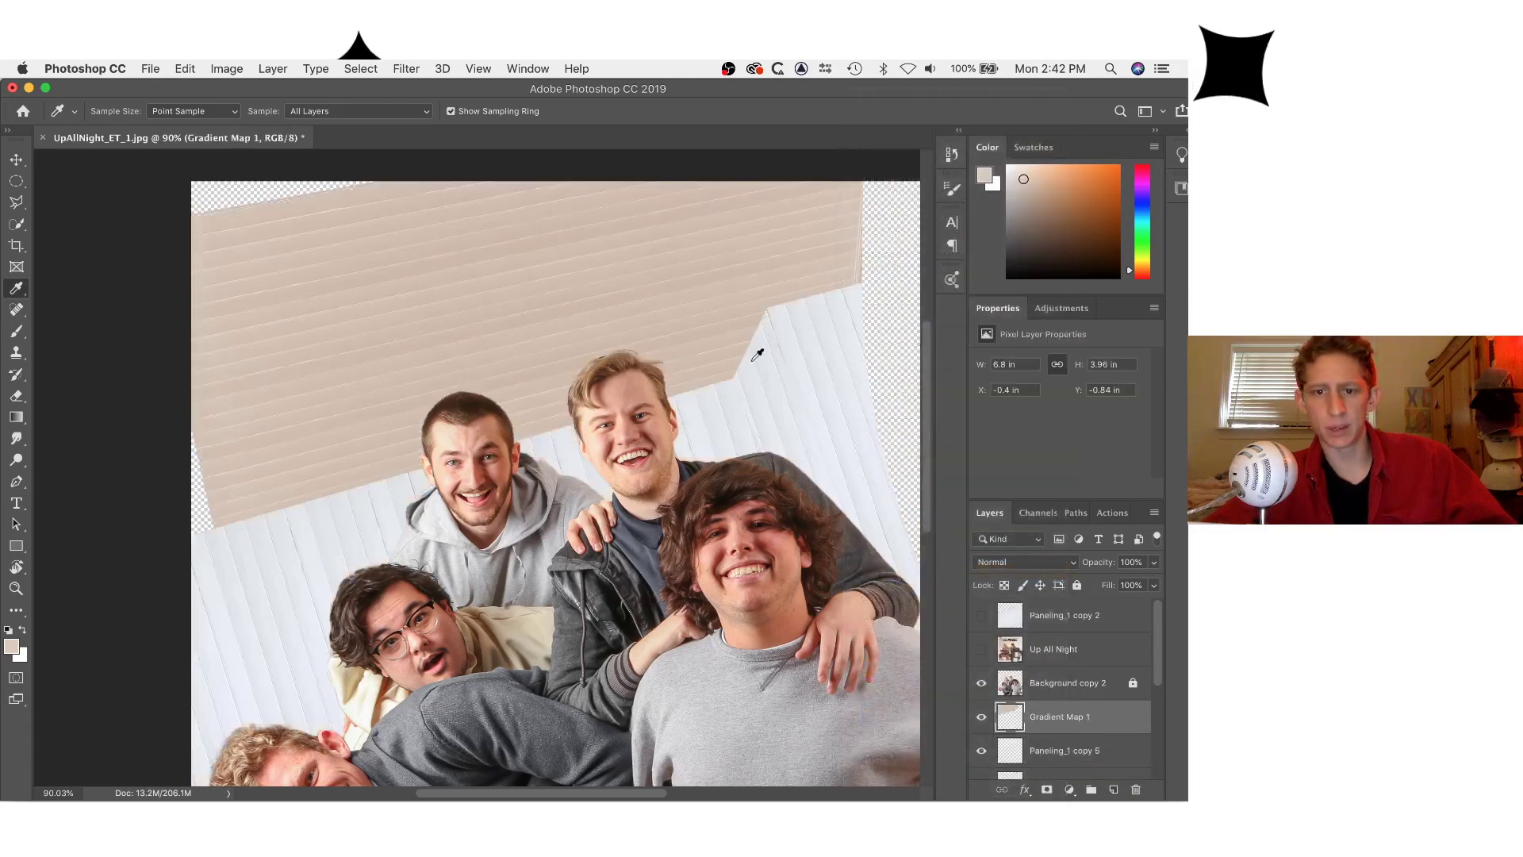
Check the merged ceiling tint and the untinted walls against the original by toggling the Up All Night layer, leaving it shown.
left_click(981, 652)
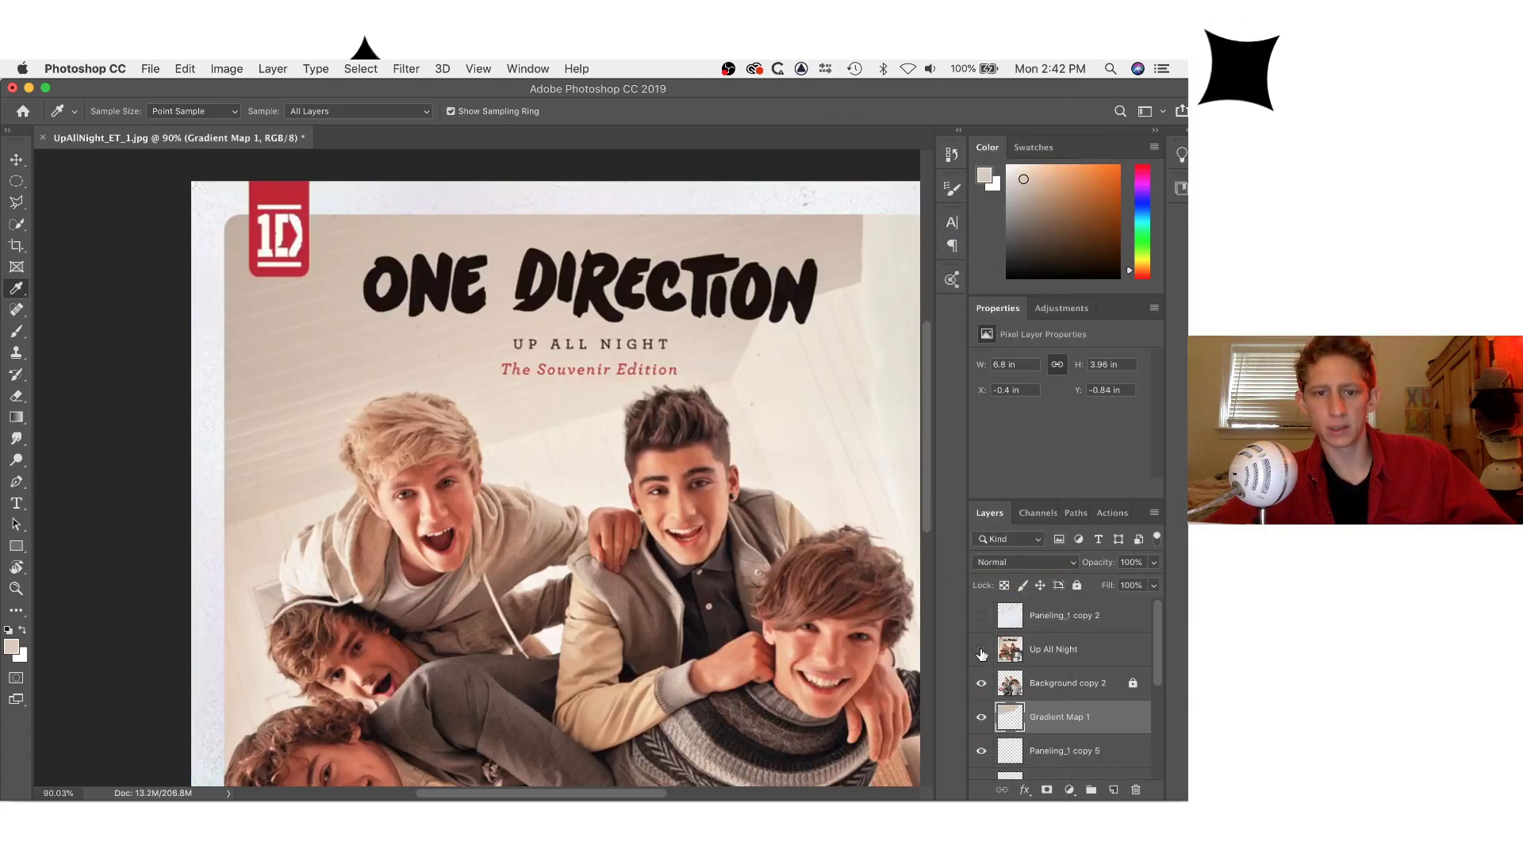
left_click(981, 652)
left_click(981, 652)
left_click(981, 652)
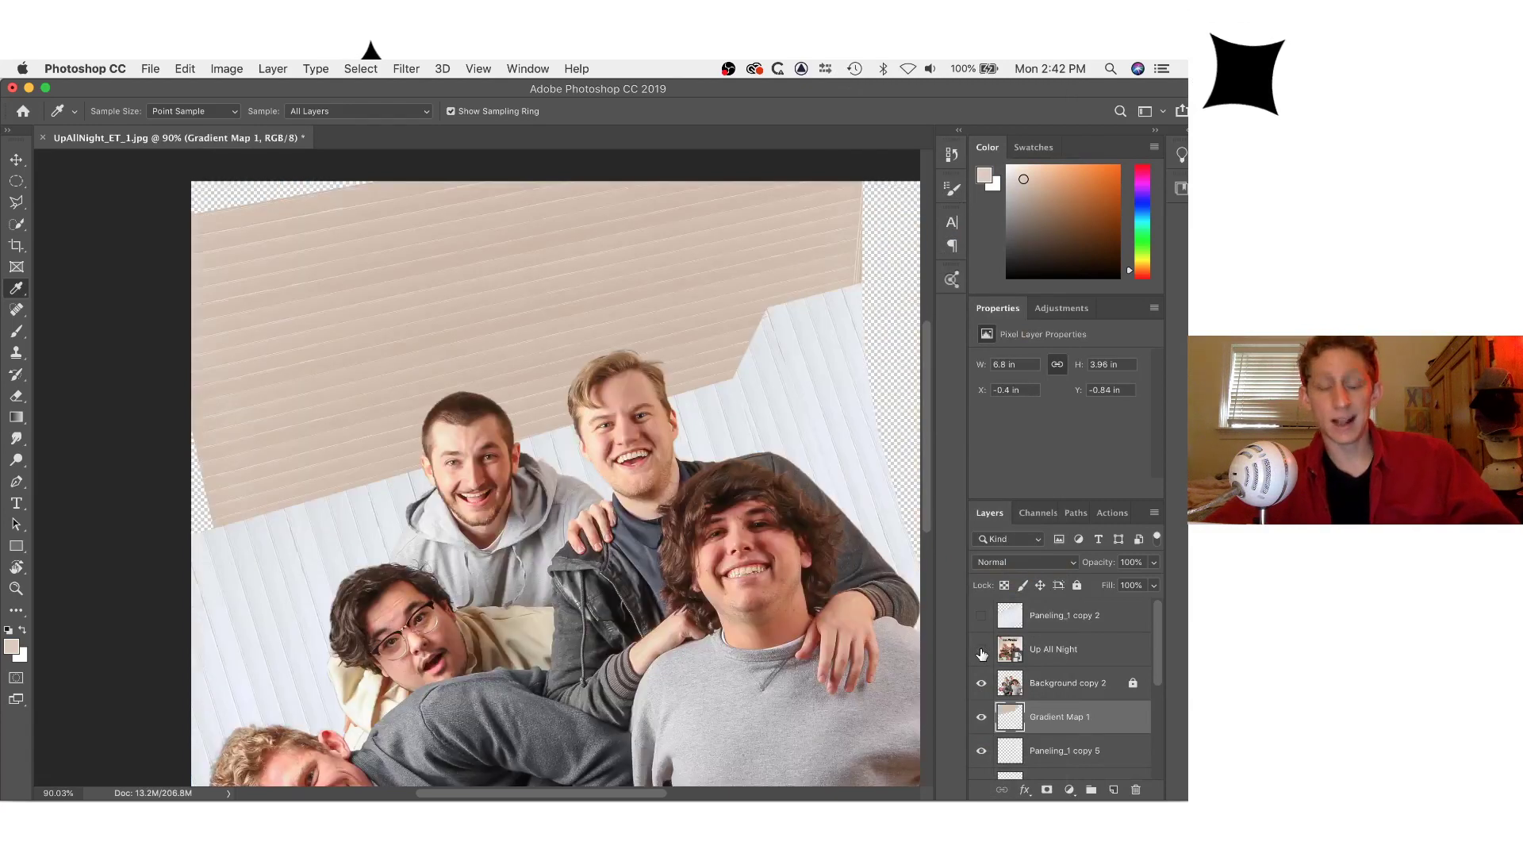
left_click(981, 652)
left_click(981, 652)
left_click(981, 652)
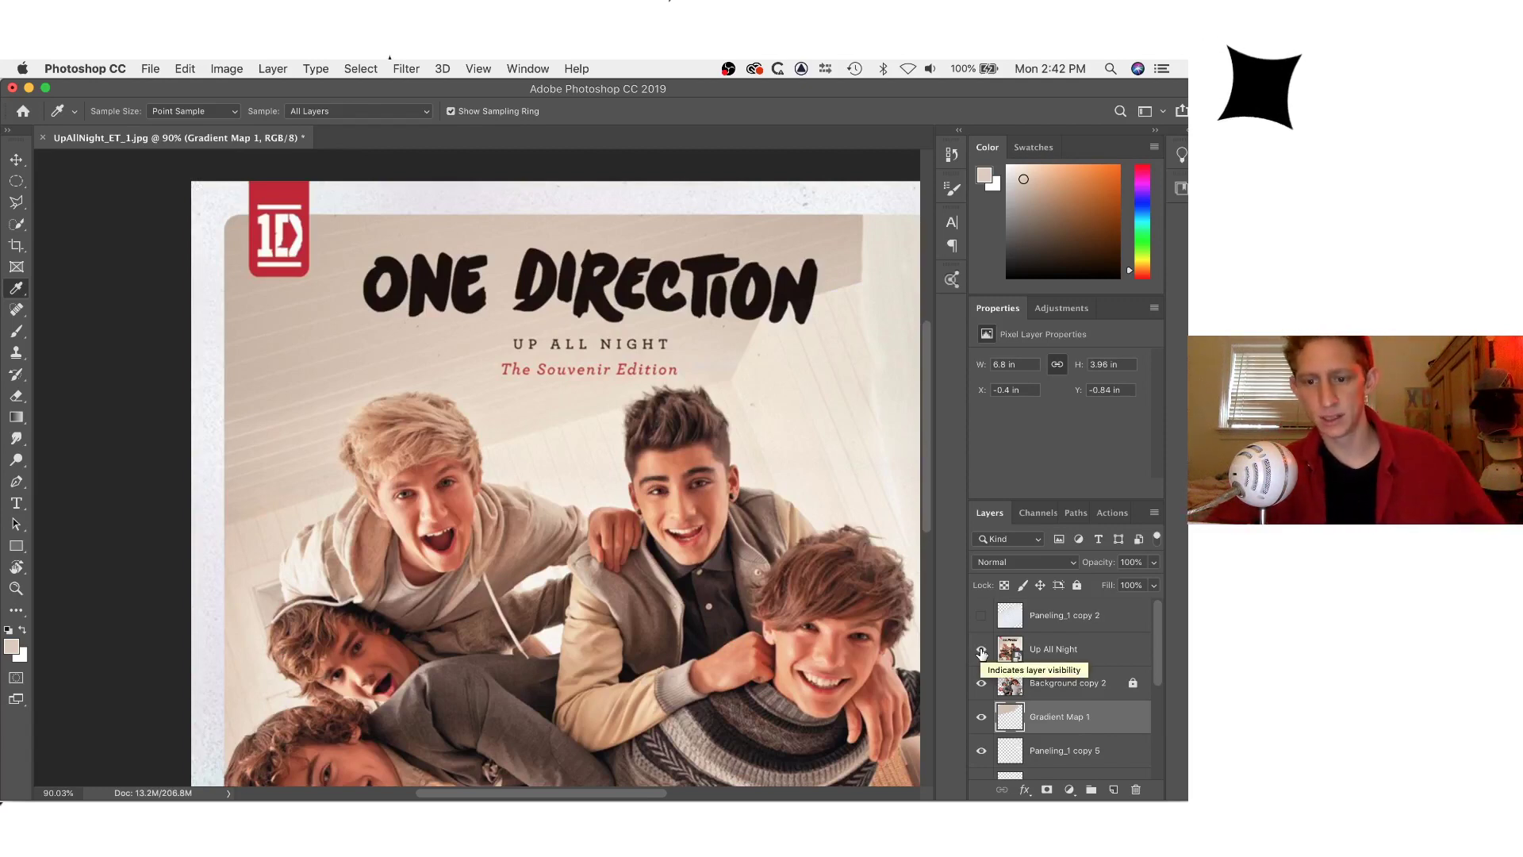
Compare the tinted ceiling with the original cover by toggling the Up All Night and Gradient Map 1 layers, leaving both shown.
left_click(982, 652)
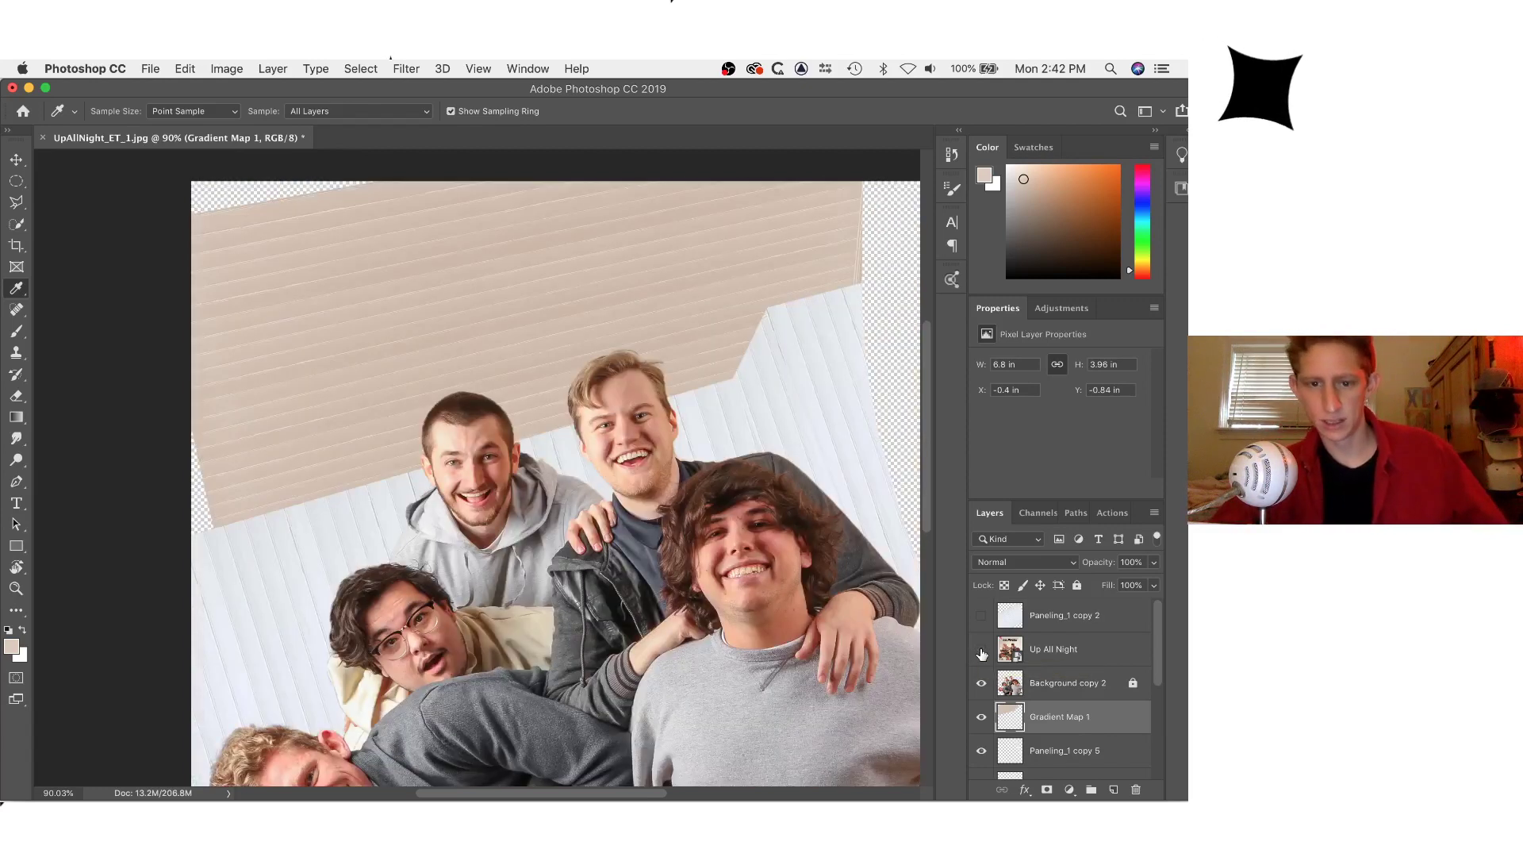
left_click(981, 717)
left_click(981, 717)
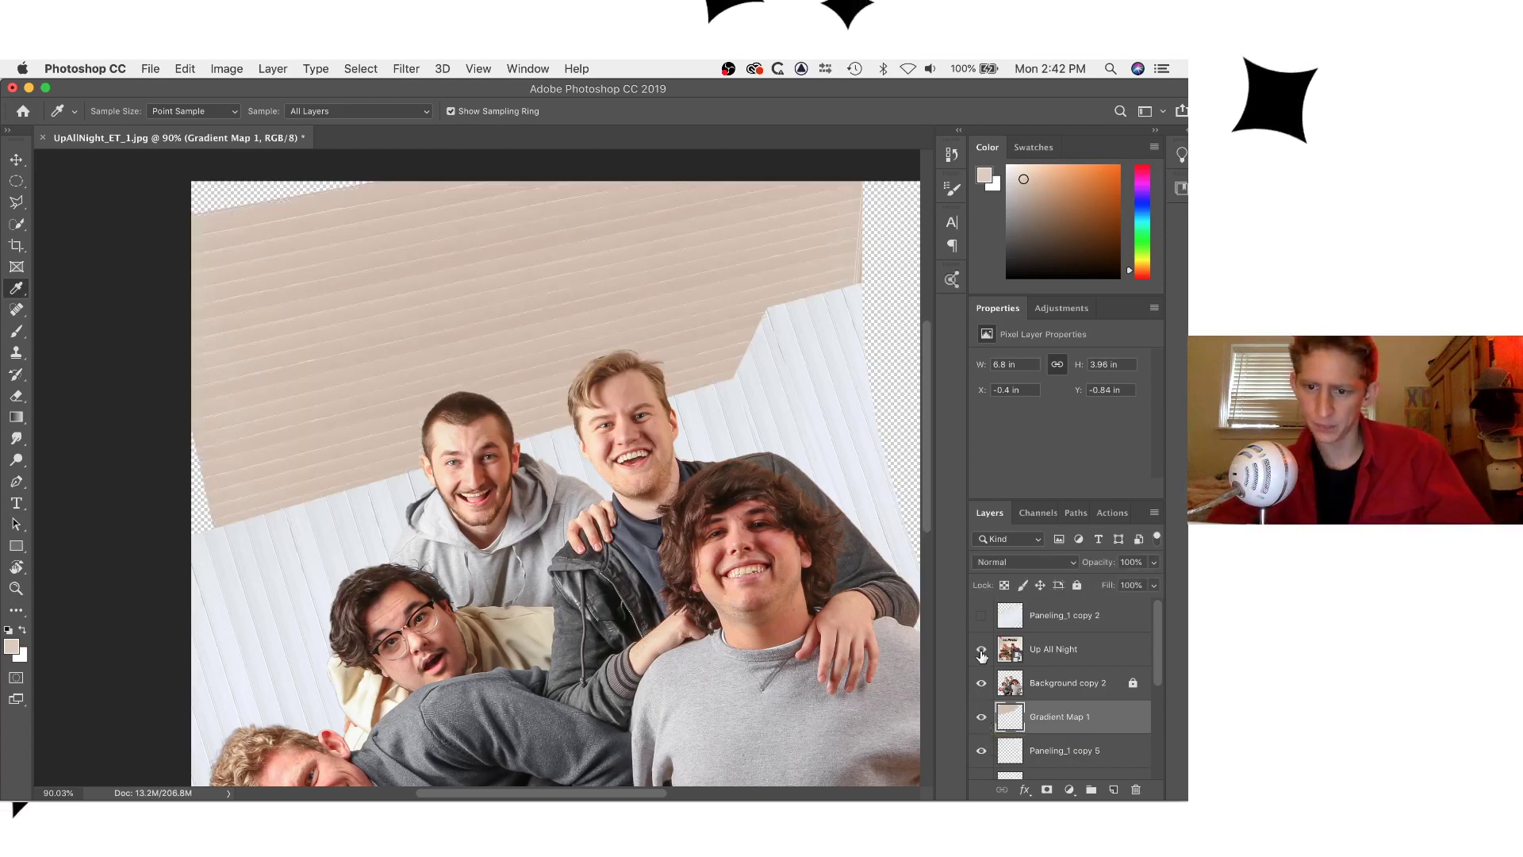
left_click(981, 649)
left_click(981, 649)
left_click(981, 649)
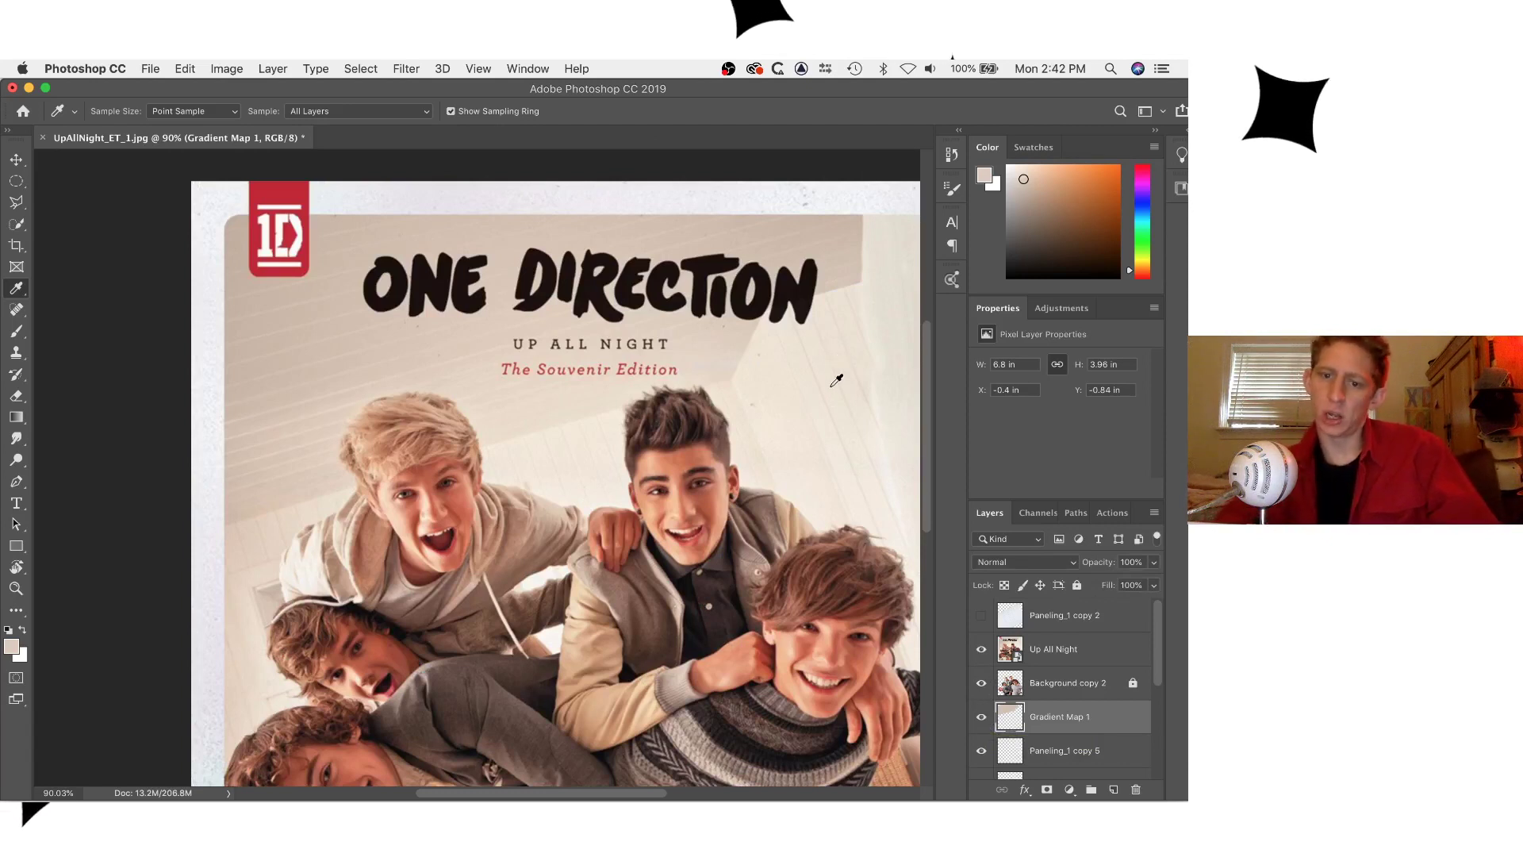
Undo the ceiling merge and place copies of the Gradient Map 1 adjustment above the wall paneling layers.
key("super+z")
key("super+z")
key("super+z")
key("super+z")
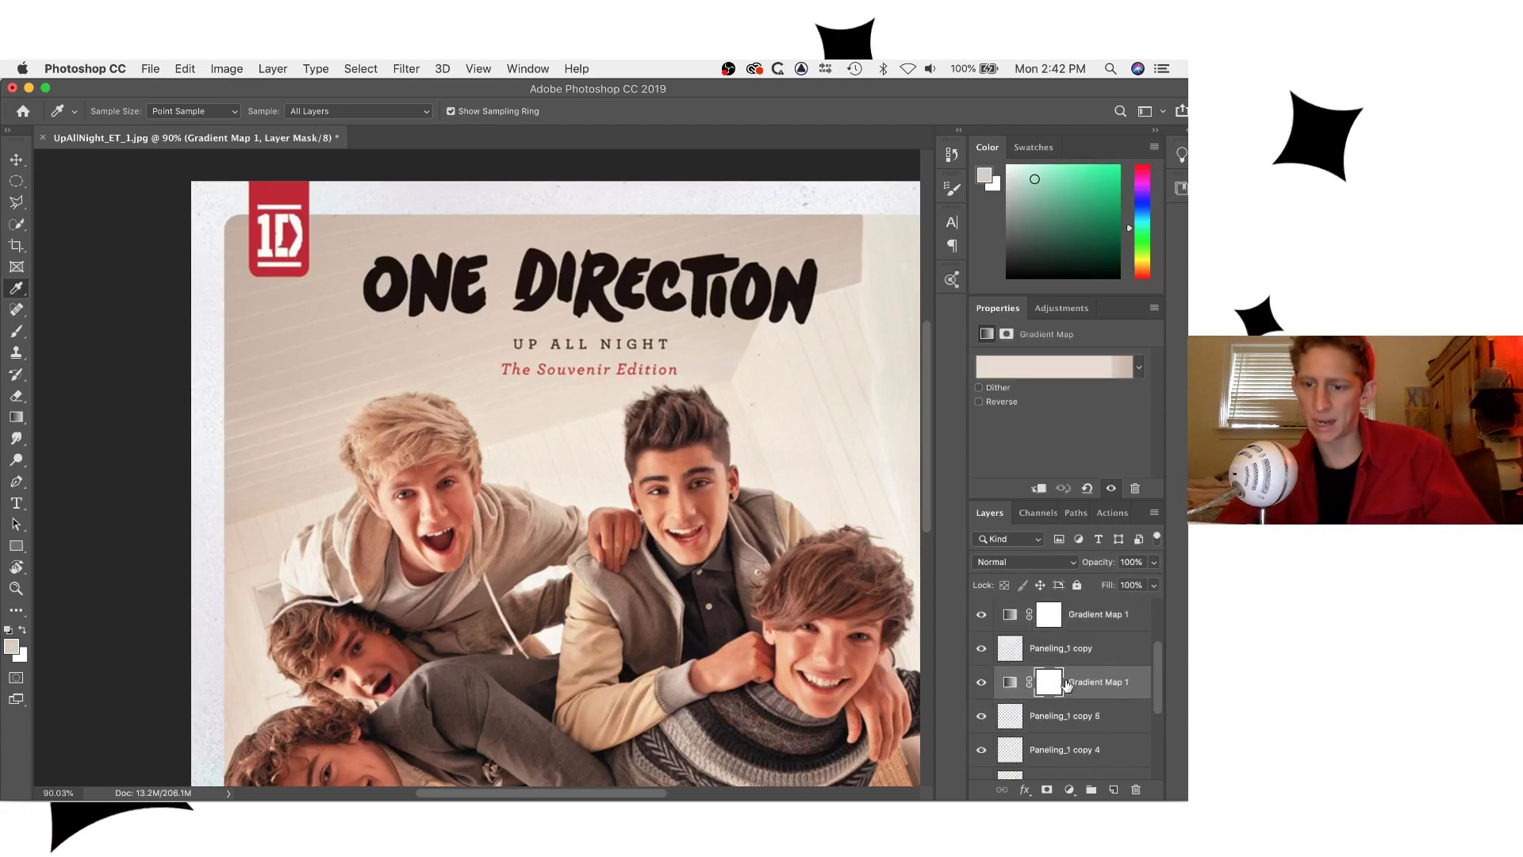
key("super+z")
key("super+z")
key("super+z")
key("super+z")
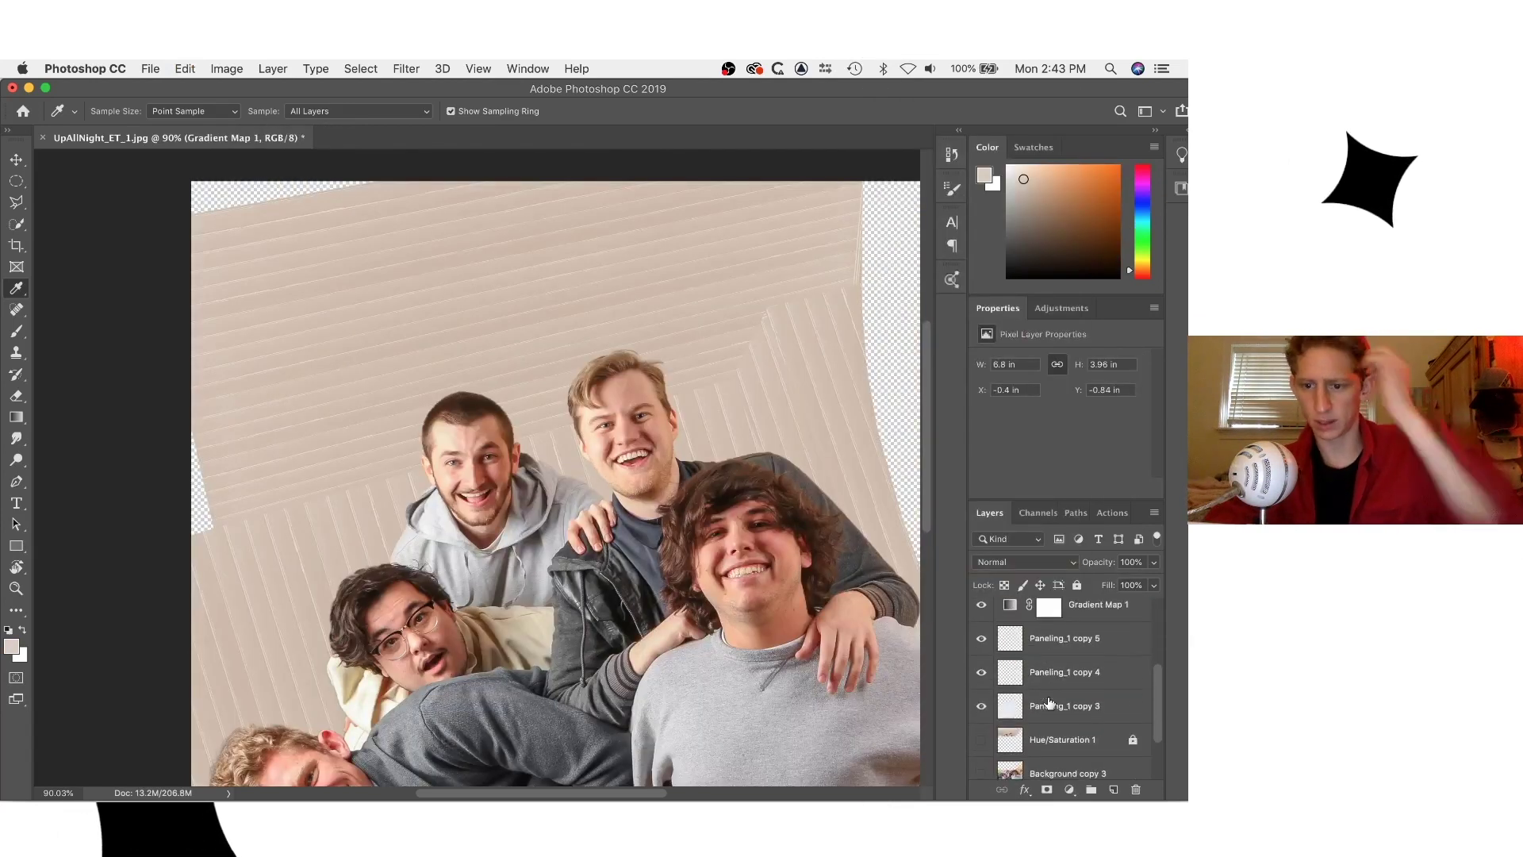
Move the pale stop of the wall's Gradient Map 1 to 88% location, past the darker beige stop.
left_click(1063, 368)
left_click(1067, 376)
key("Escape")
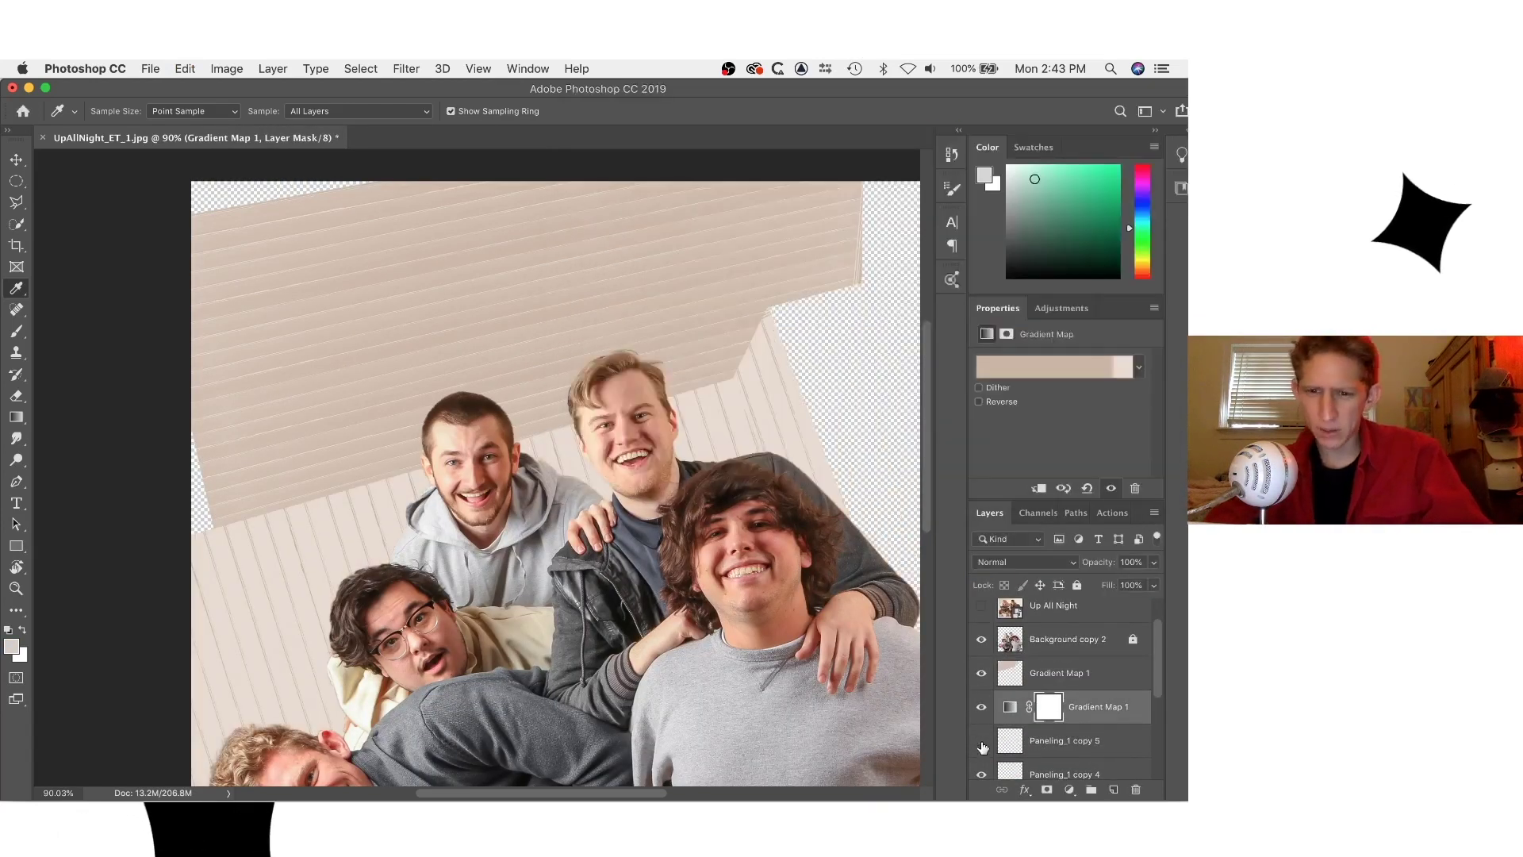
left_click(1055, 366)
left_click(1041, 361)
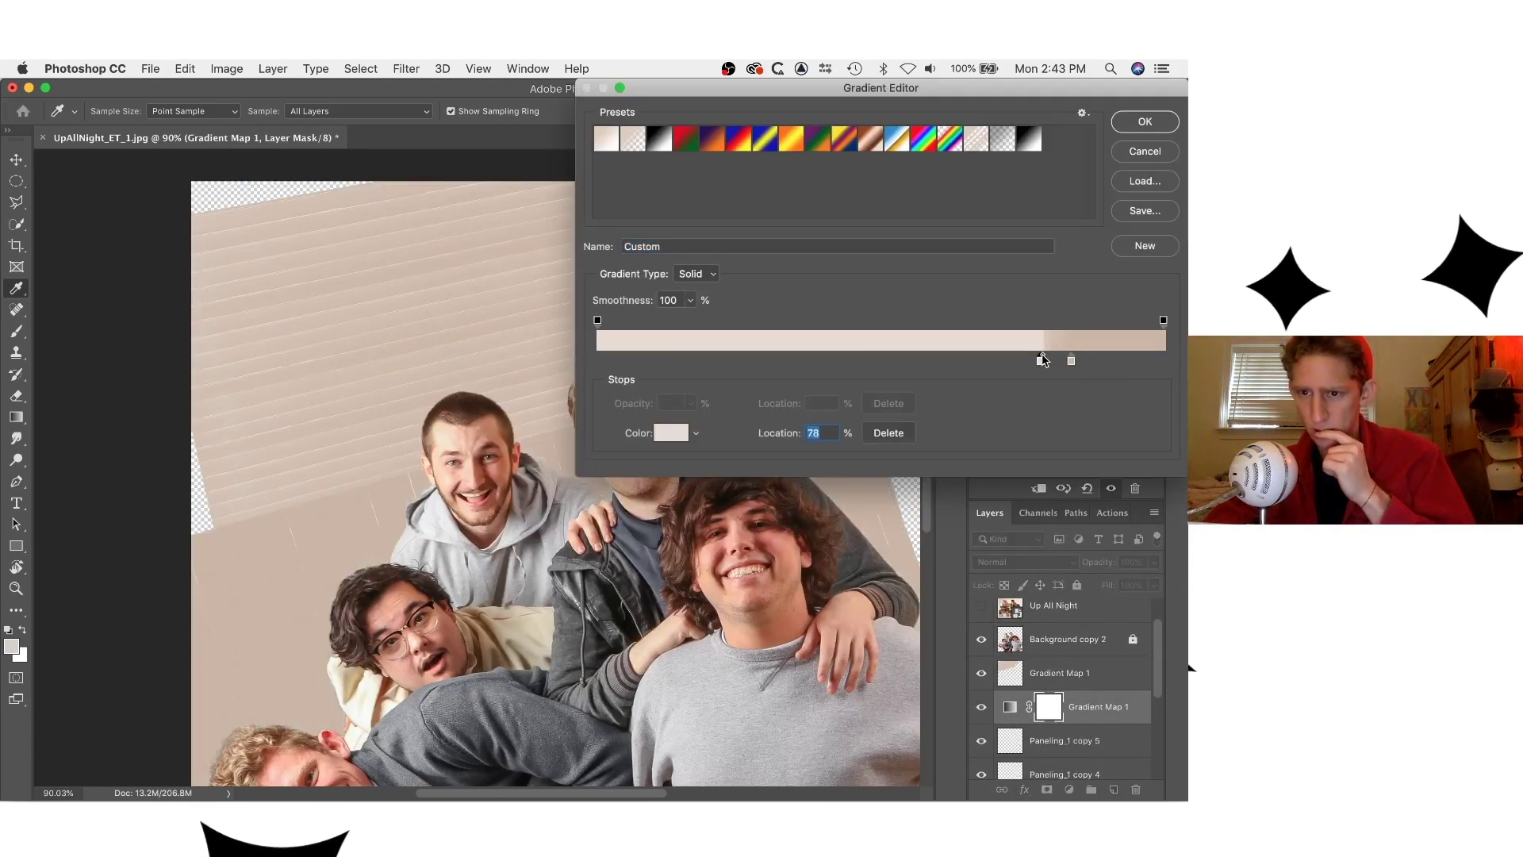
left_click_drag(1042, 361, 1082, 361)
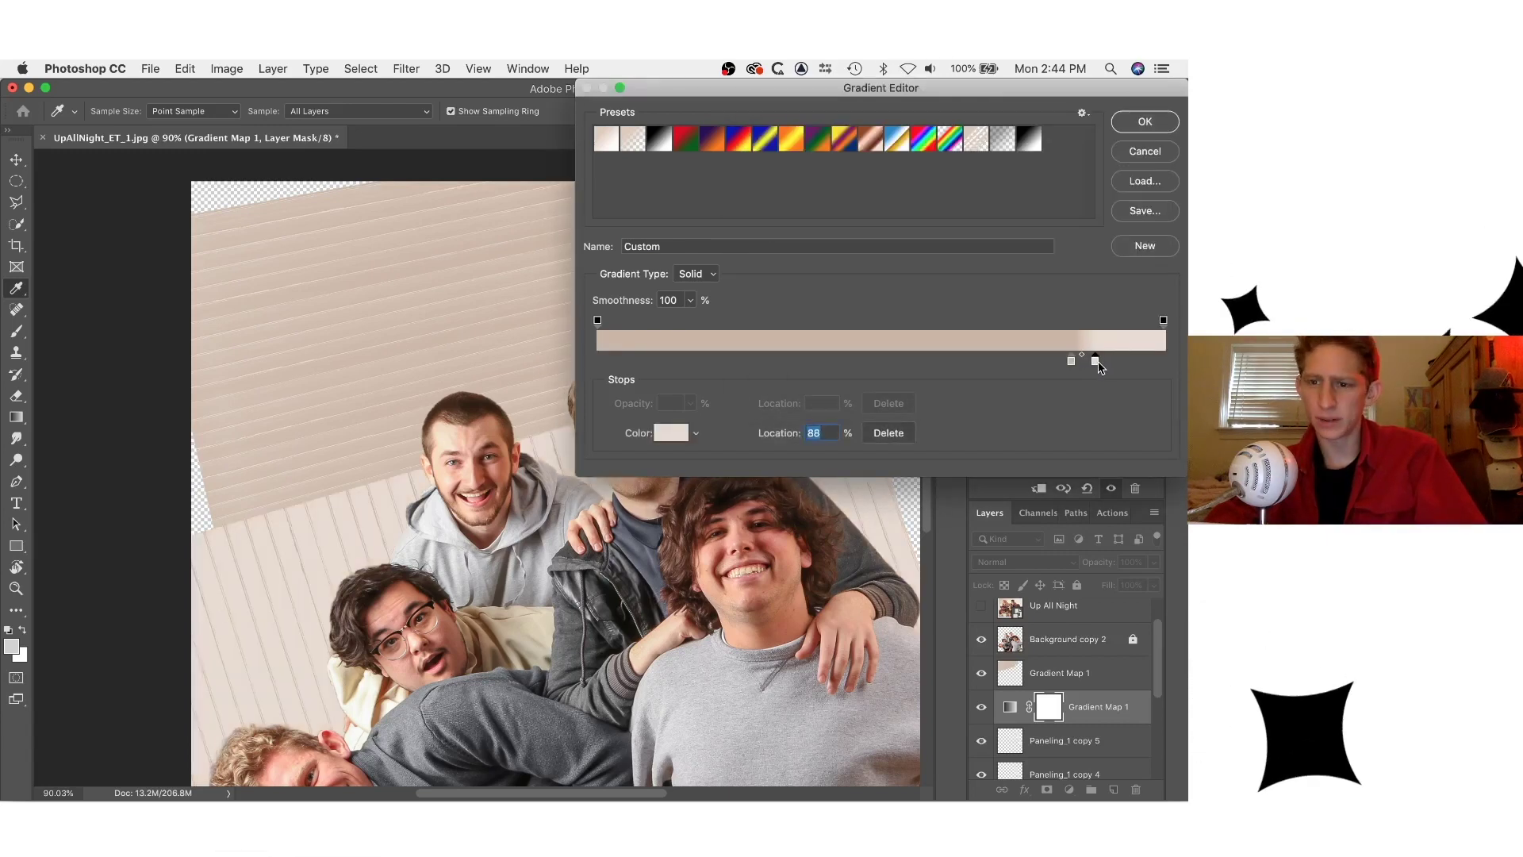
key("Return")
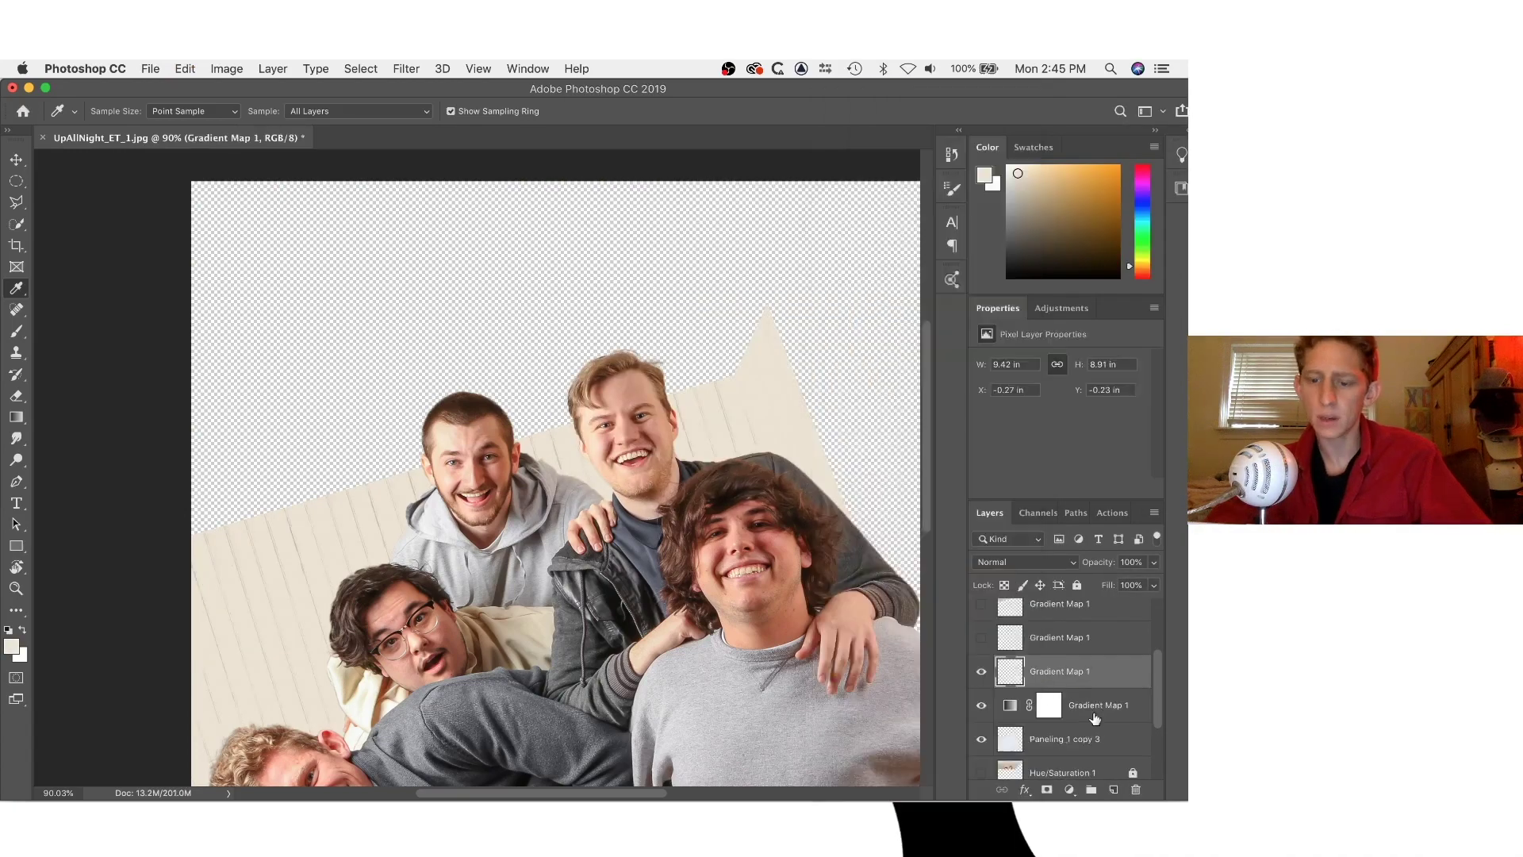
Merge the cream Gradient Map 1 adjustment with the Paneling_1 copy 3 wall layer and show all the tinted wall and ceiling layers.
left_click(981, 649)
right_click(1031, 648)
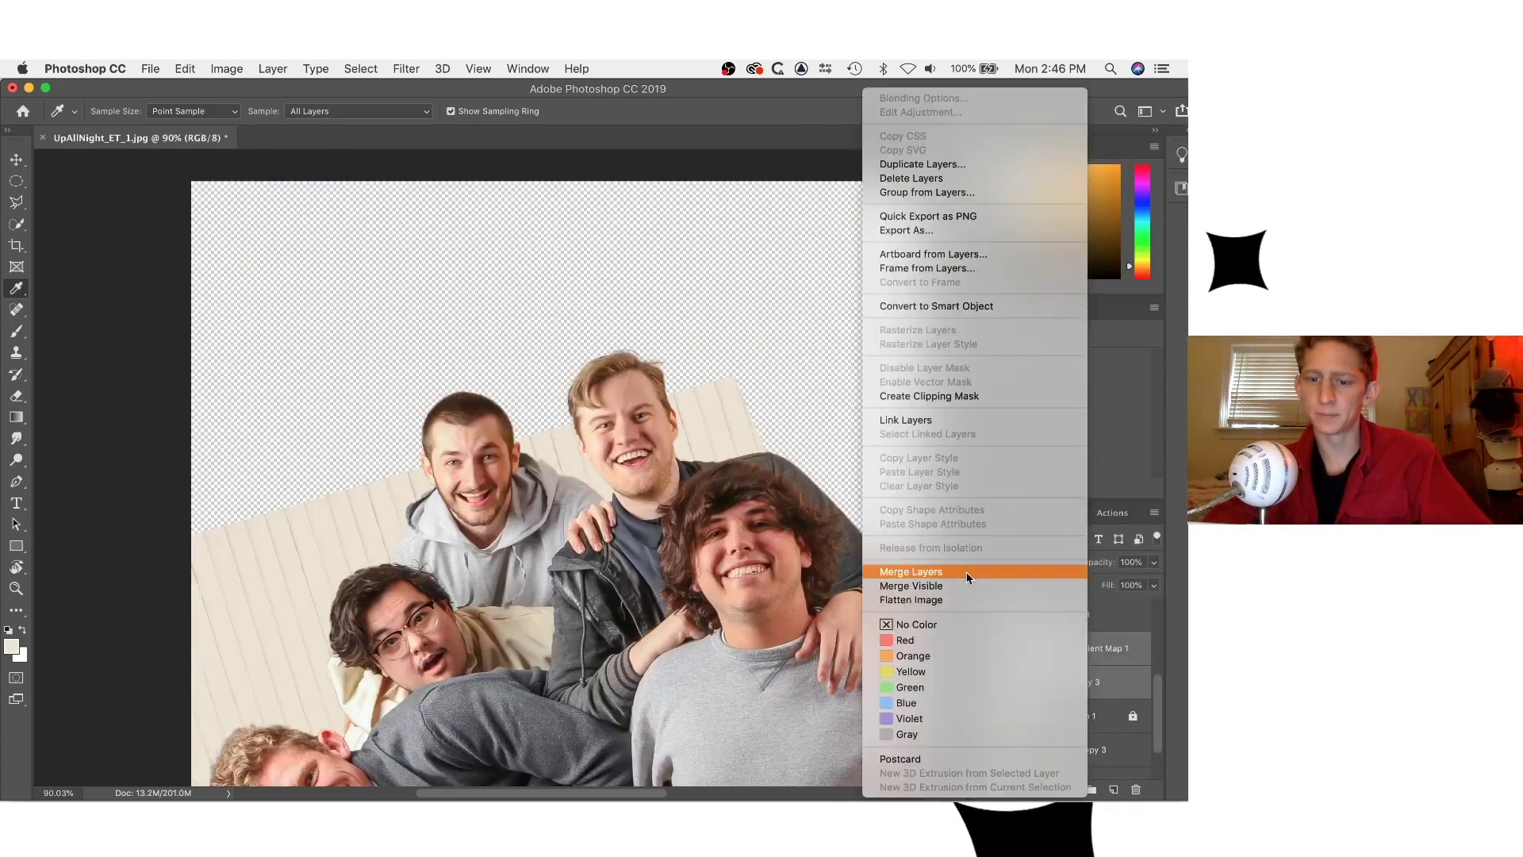
left_click(984, 570)
left_click(981, 659)
left_click(980, 626)
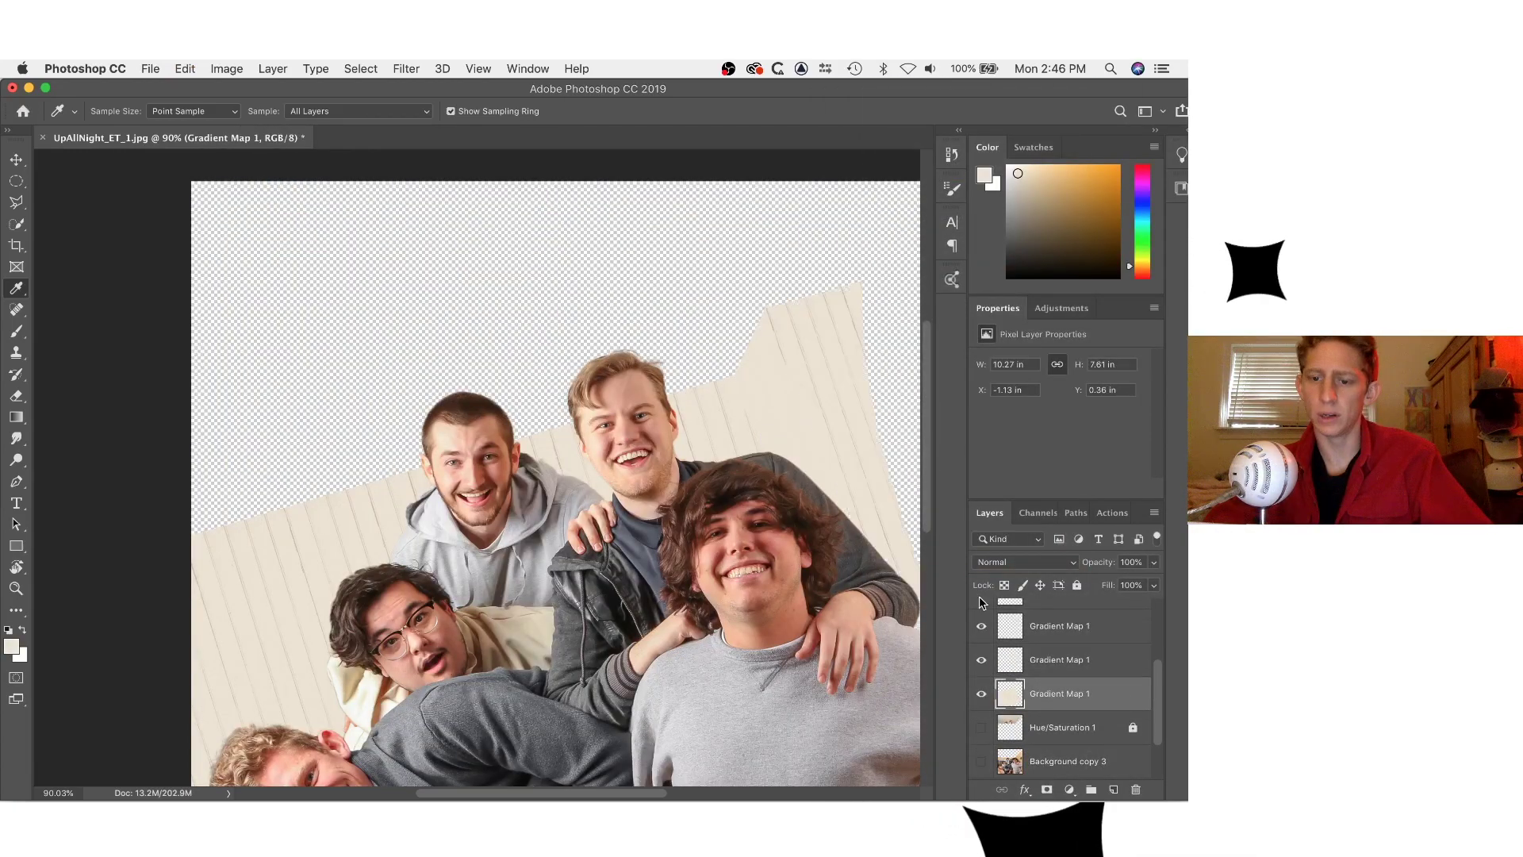
left_click(981, 603)
scroll(991, 639, "up", 3)
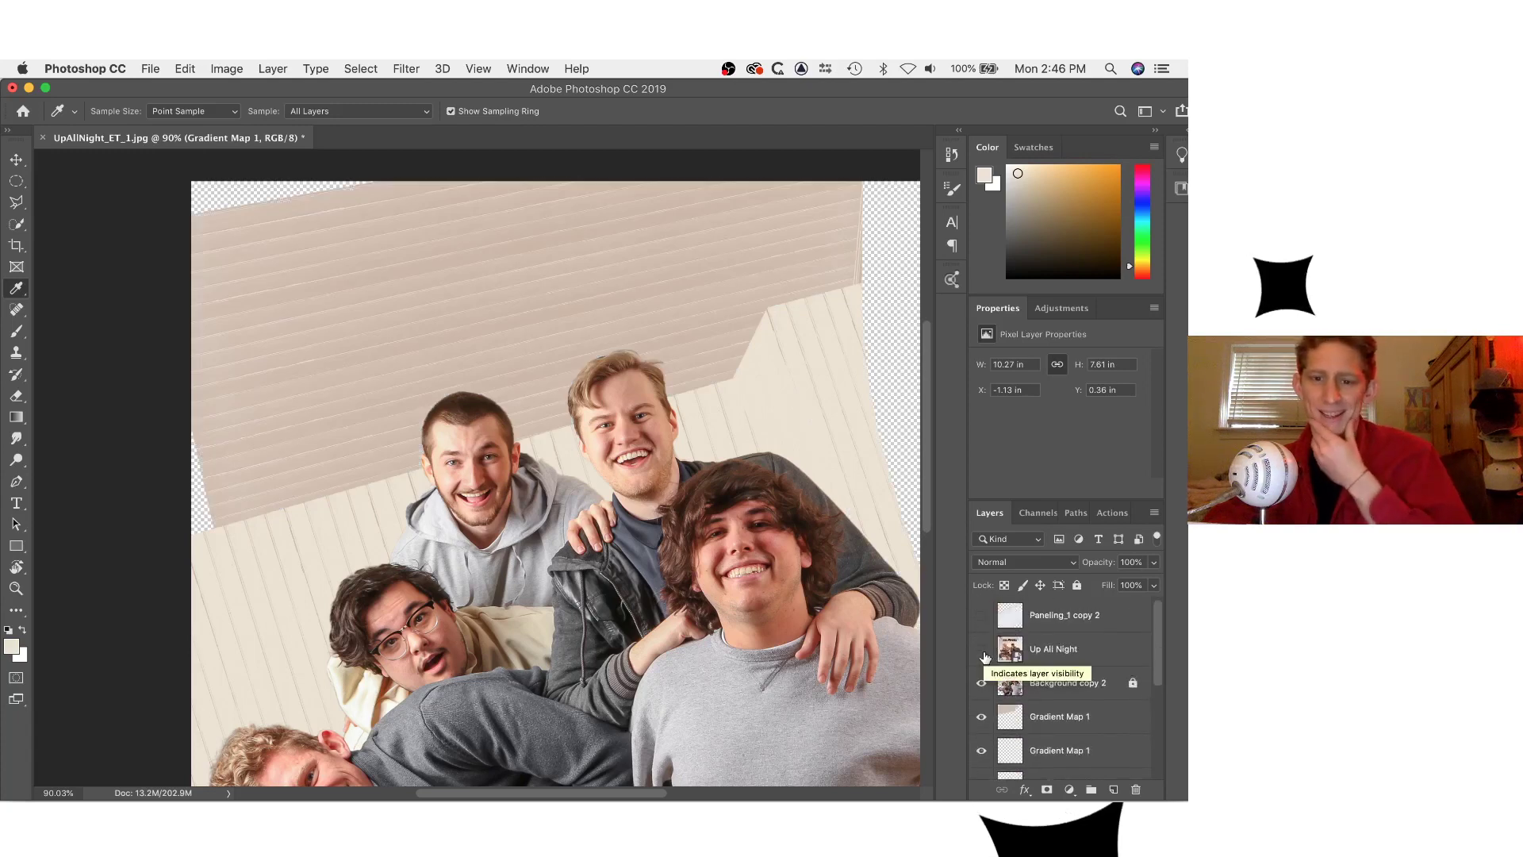
Compare the tinted walls, ceiling and group with the original cover by toggling the Up All Night layer, leaving it shown.
left_click(981, 649)
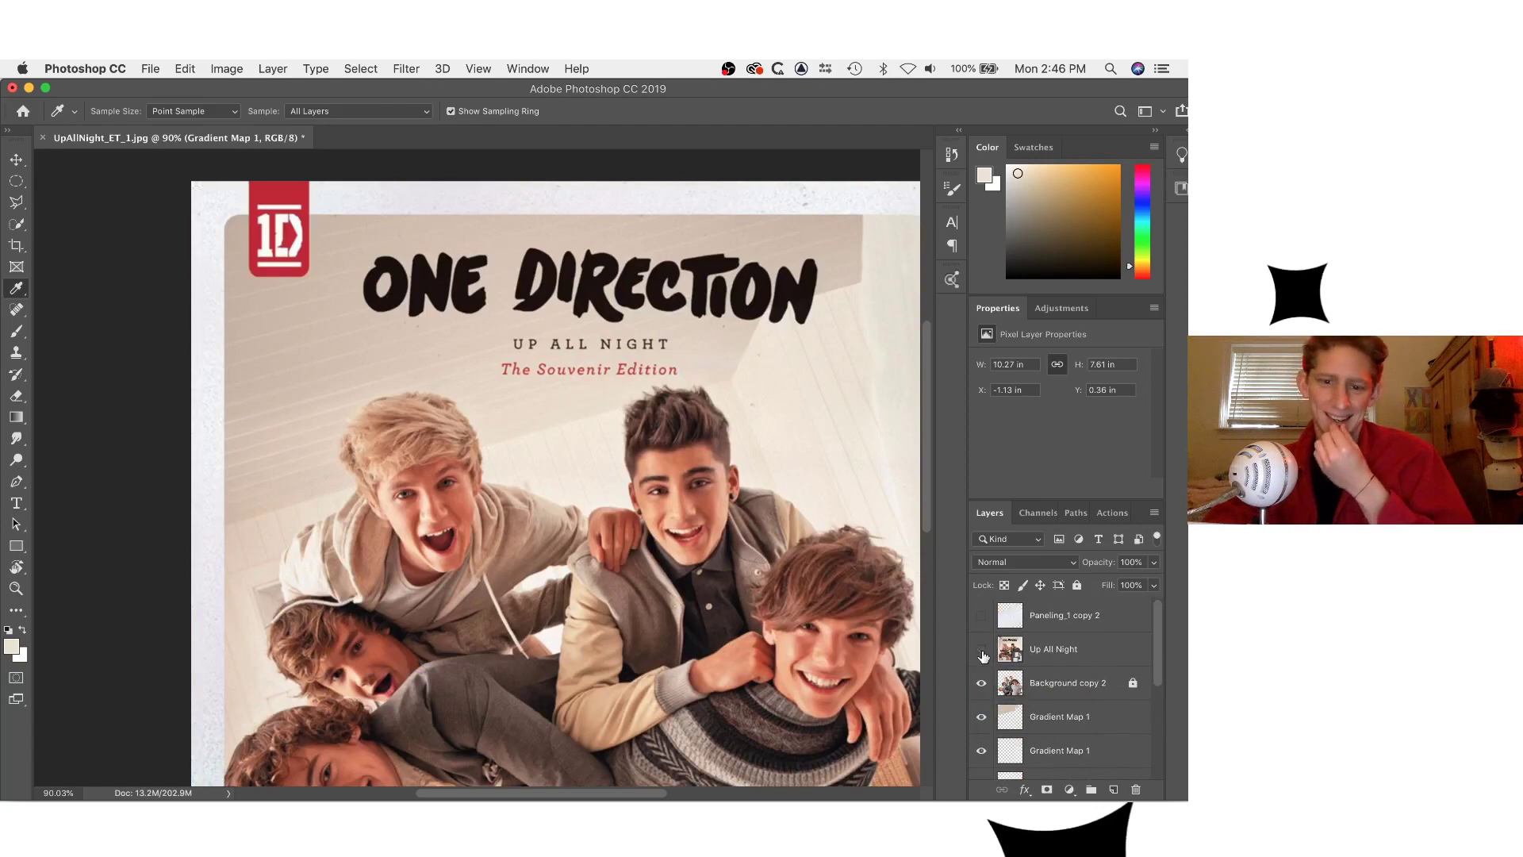
left_click(982, 650)
left_click(981, 650)
left_click(981, 650)
scroll(834, 554, "down", 2)
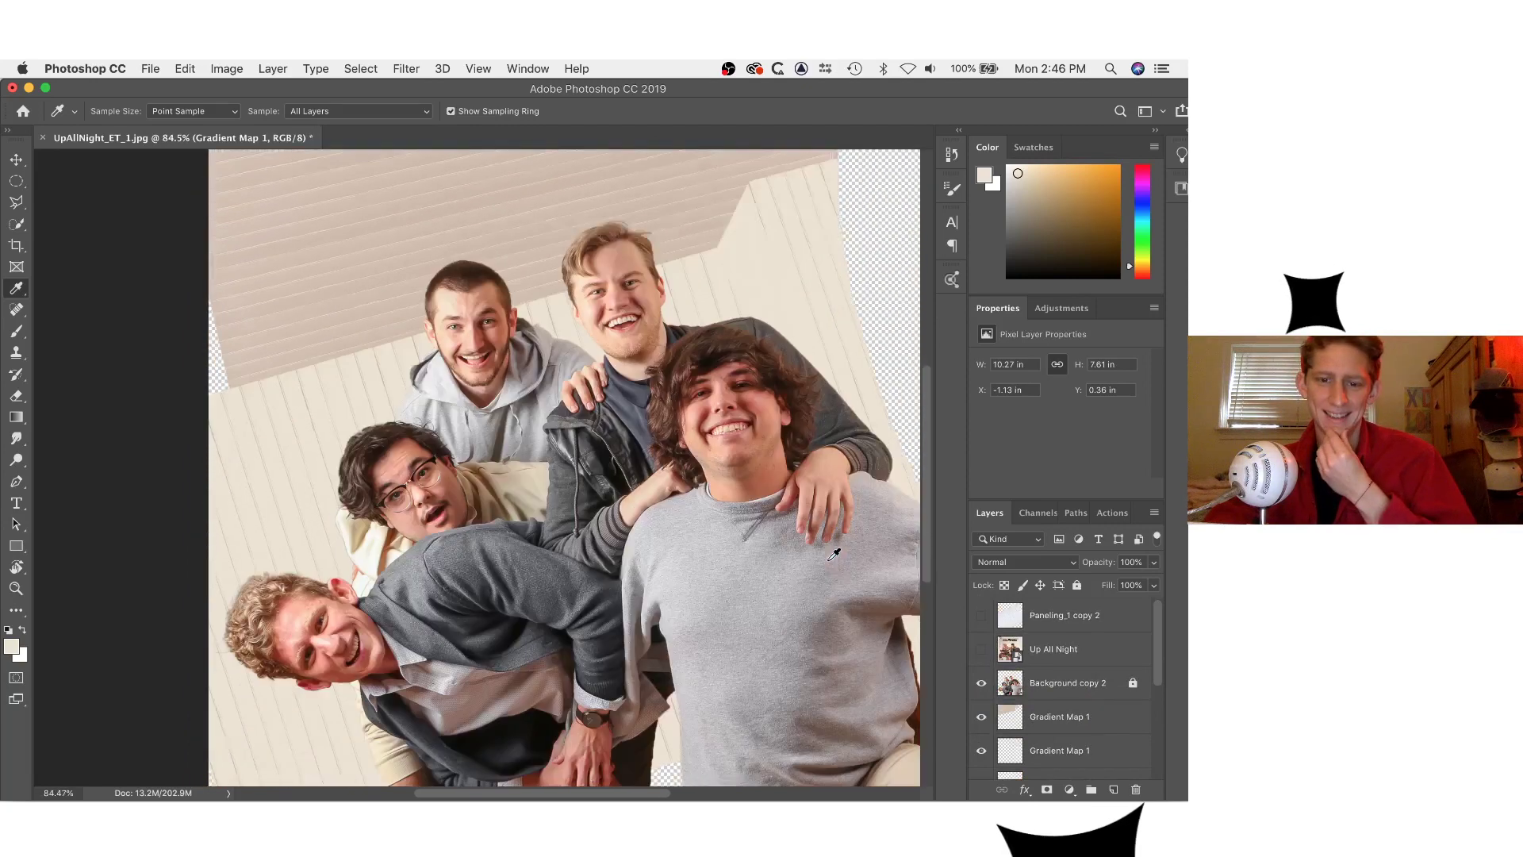
scroll(833, 554, "down", 3)
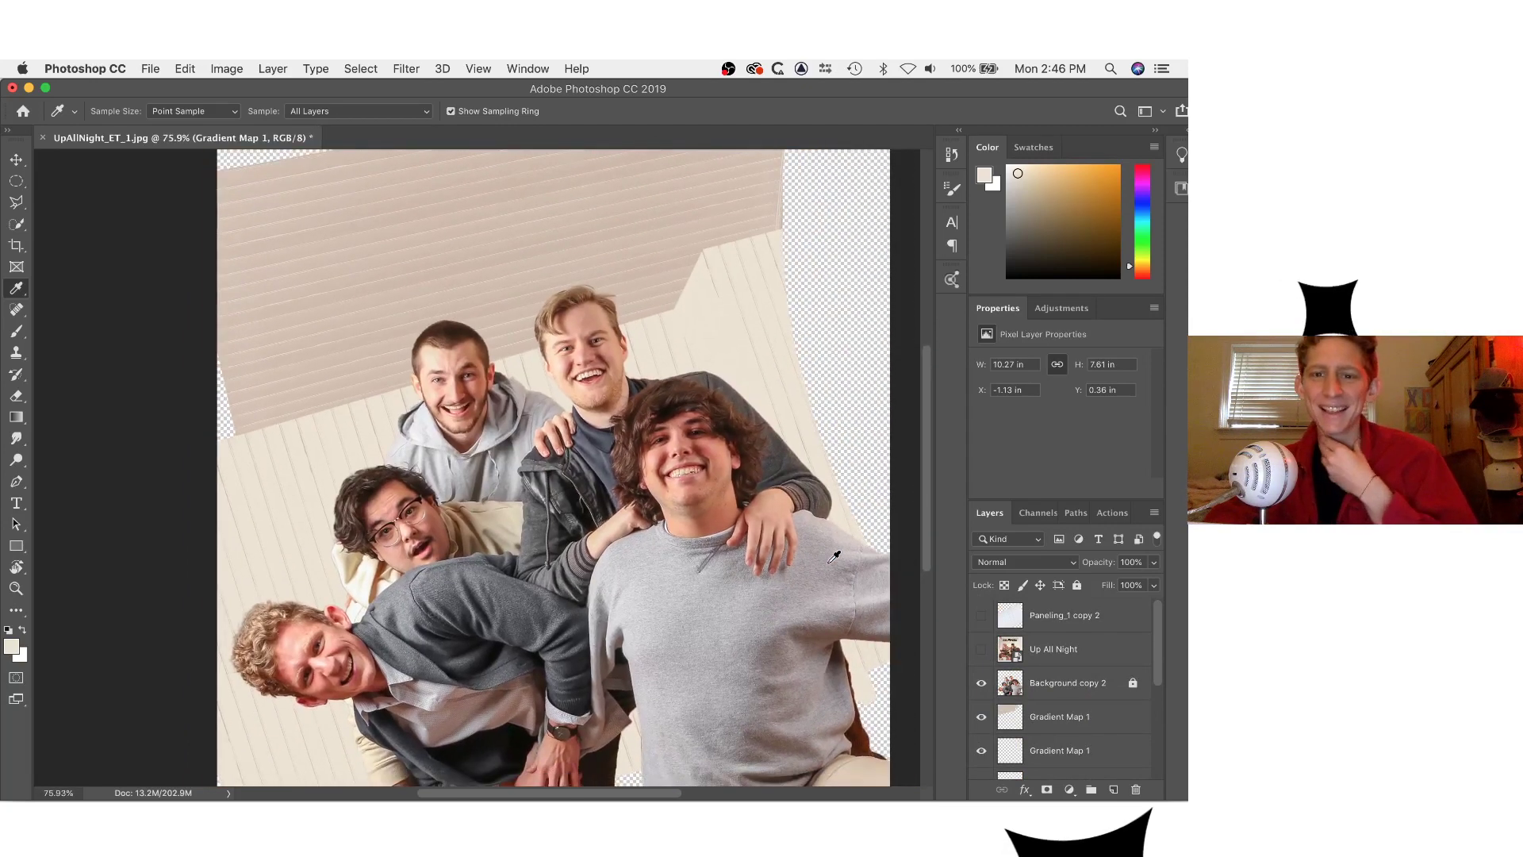
scroll(834, 557, "down", 1)
left_click(984, 650)
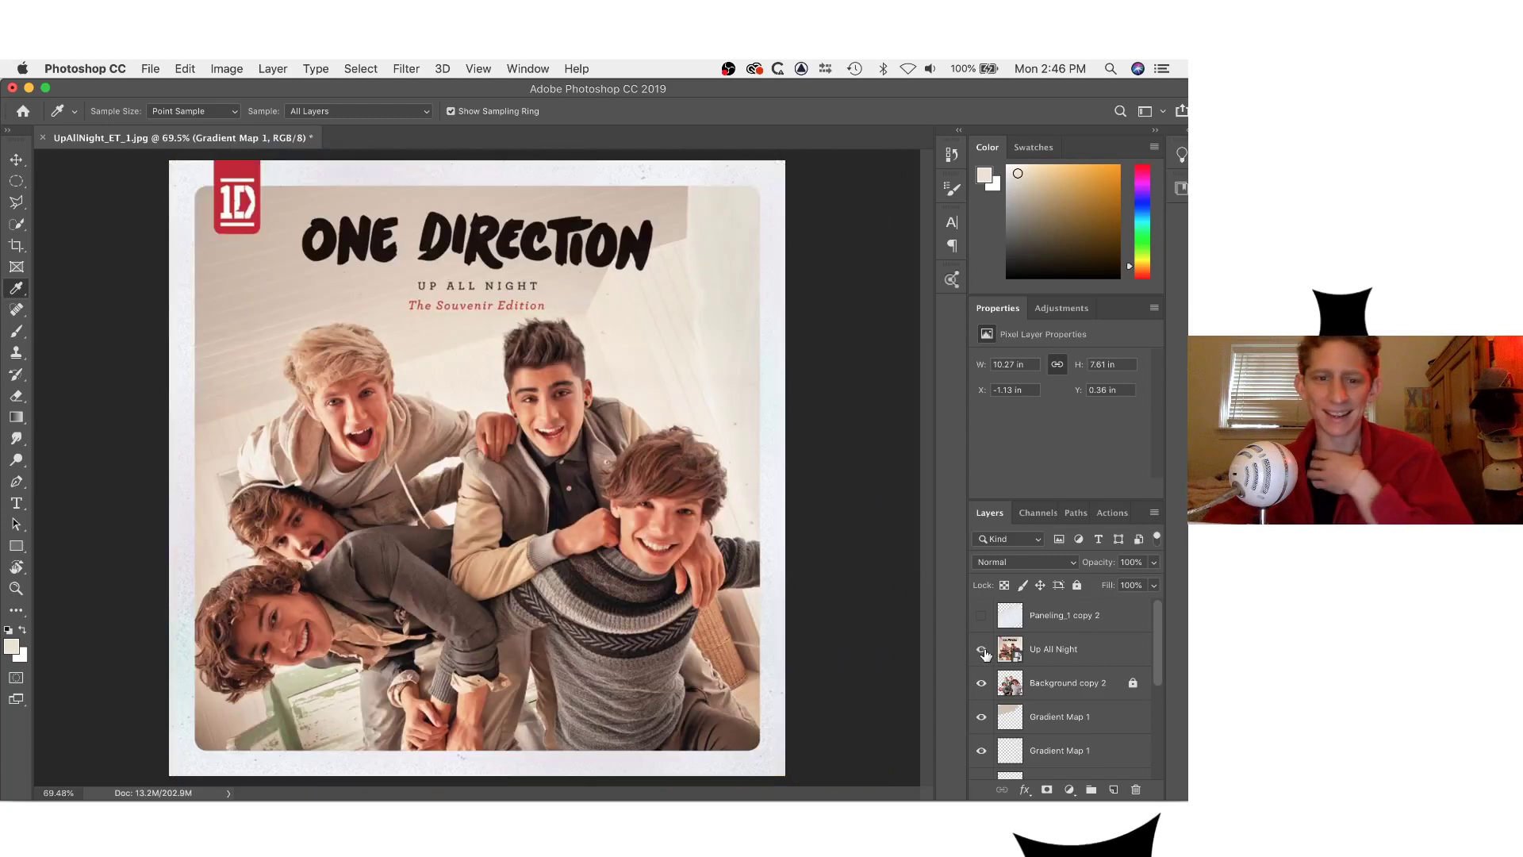
left_click(984, 650)
left_click(984, 650)
left_click(984, 650)
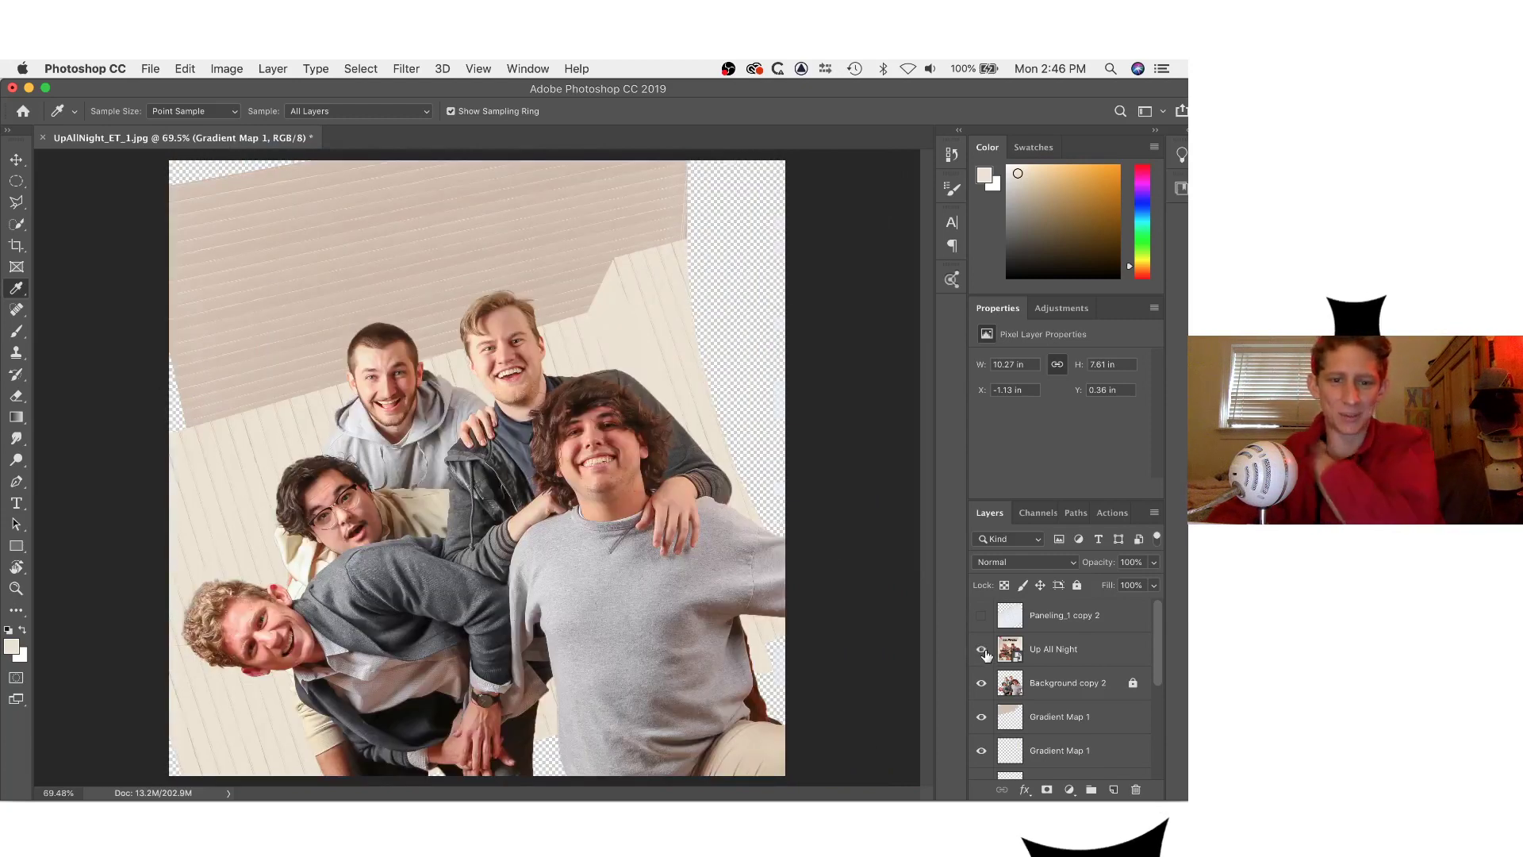
left_click(984, 651)
left_click(984, 650)
left_click(983, 650)
left_click(984, 651)
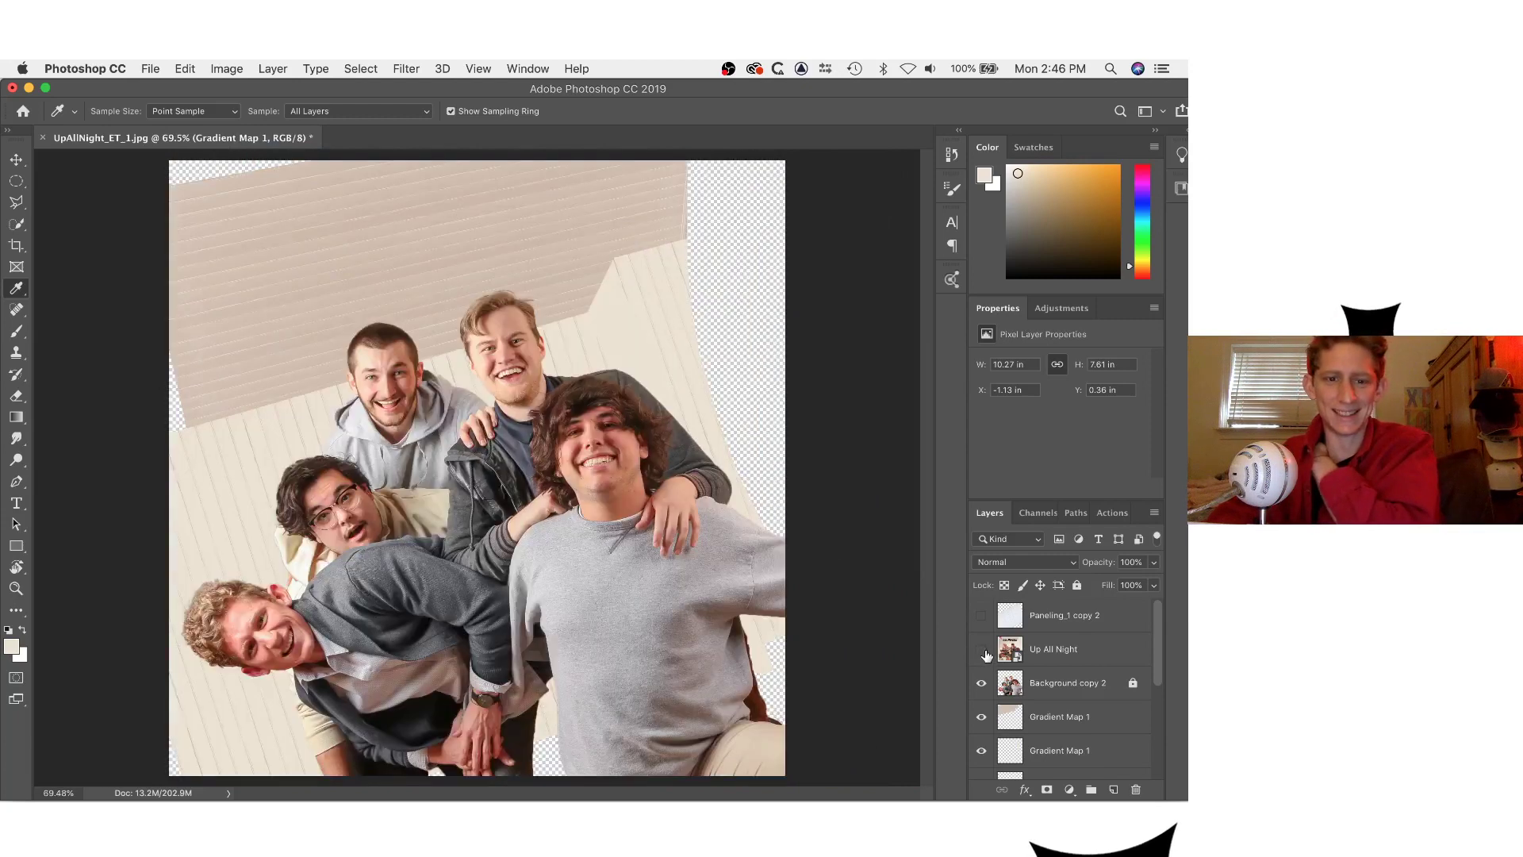
left_click(983, 651)
left_click(983, 651)
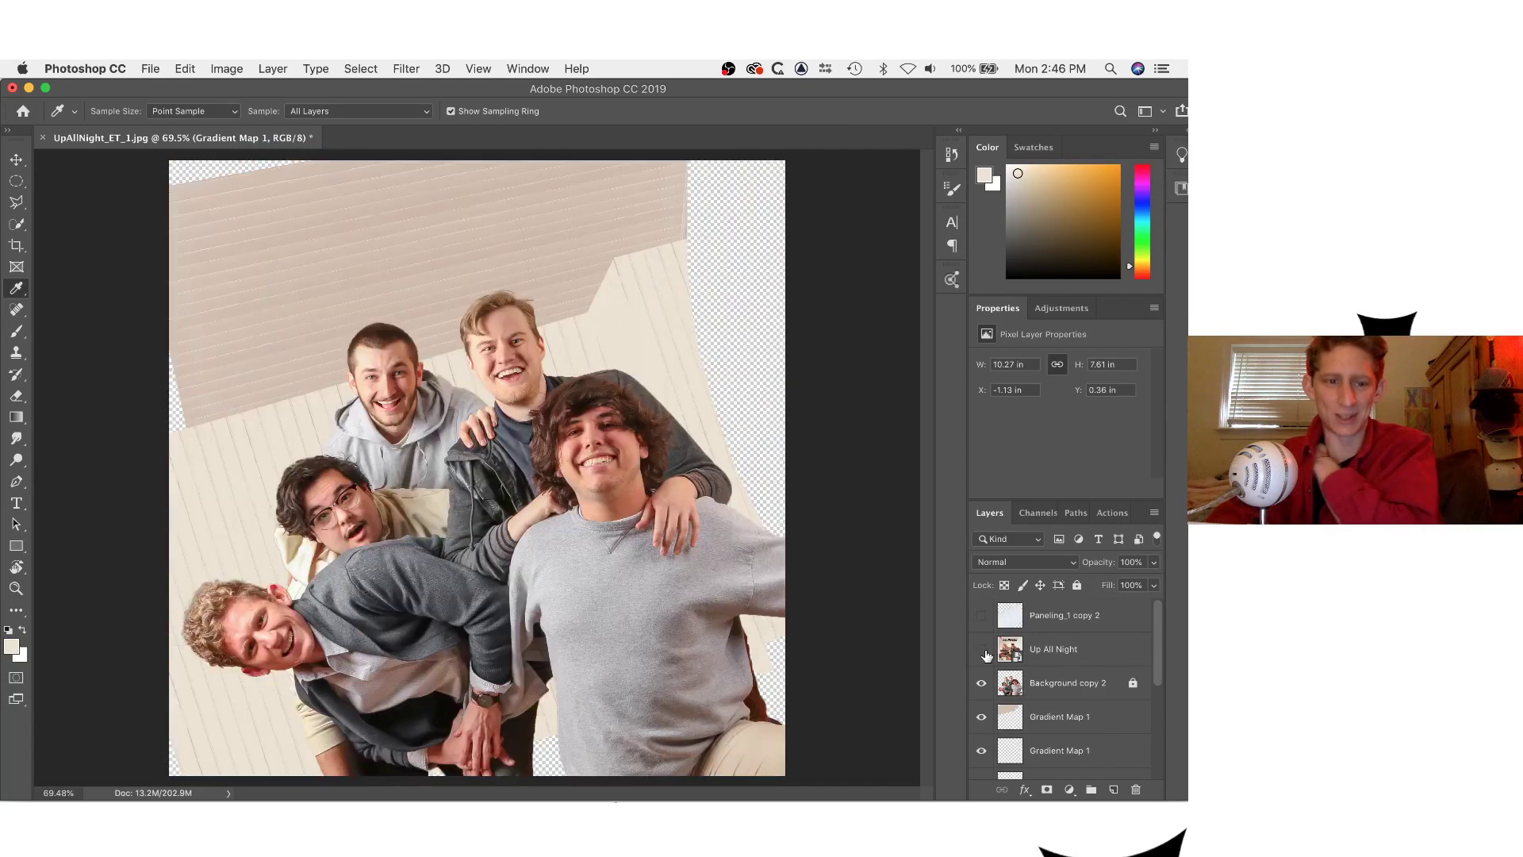
left_click(983, 651)
left_click(984, 650)
left_click(984, 651)
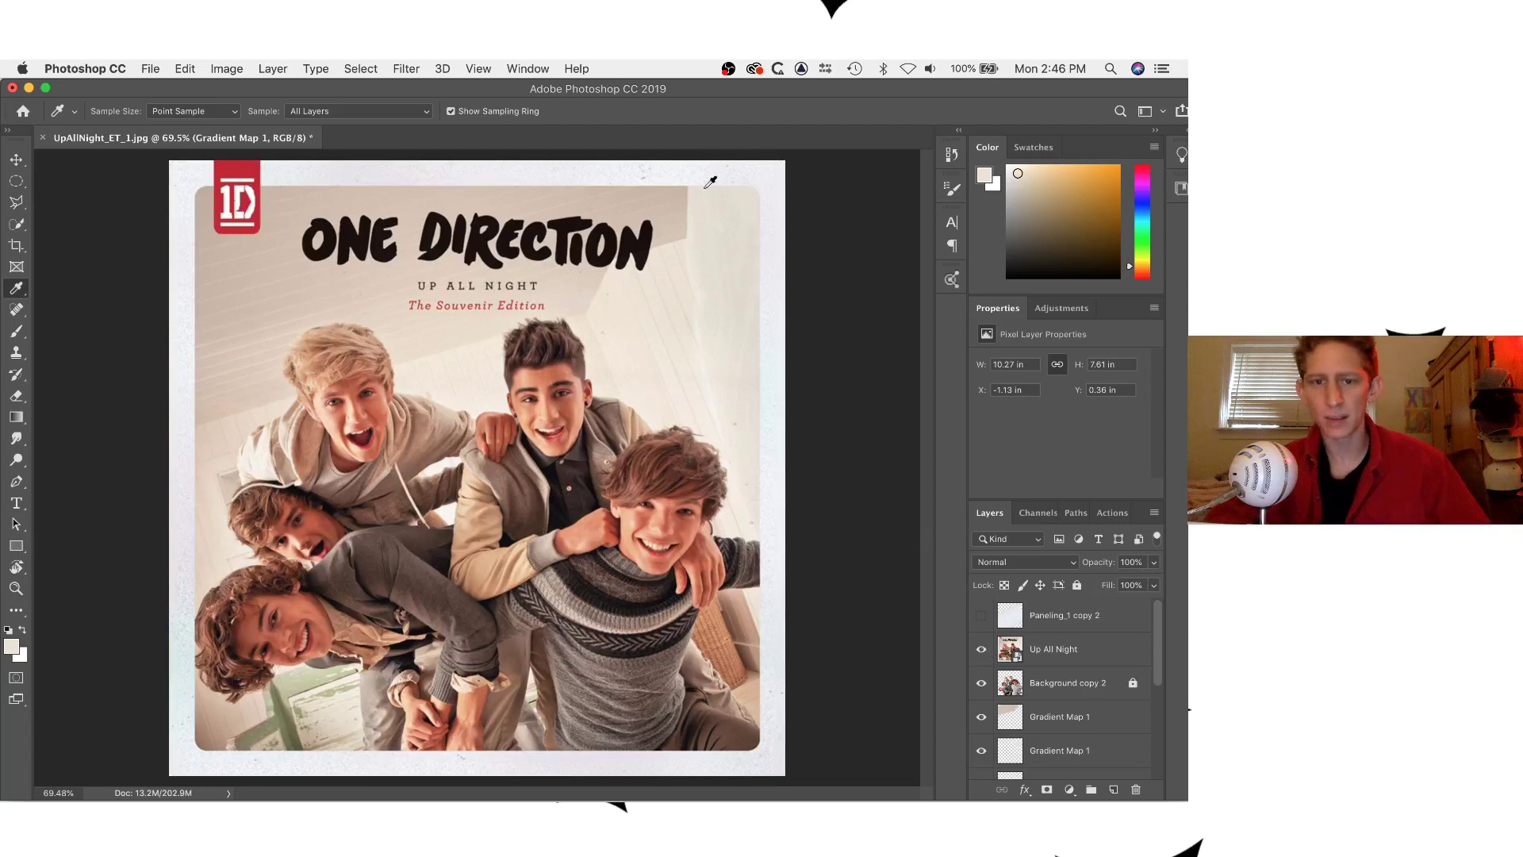
Sample the cover's pale right wall color and place WoodGrain.jpg over that wall, enlarged to about 285% and rotated about 90°.
mouse_move(712, 241)
left_mouse_down()
mouse_move(718, 266)
mouse_move(731, 227)
left_mouse_up()
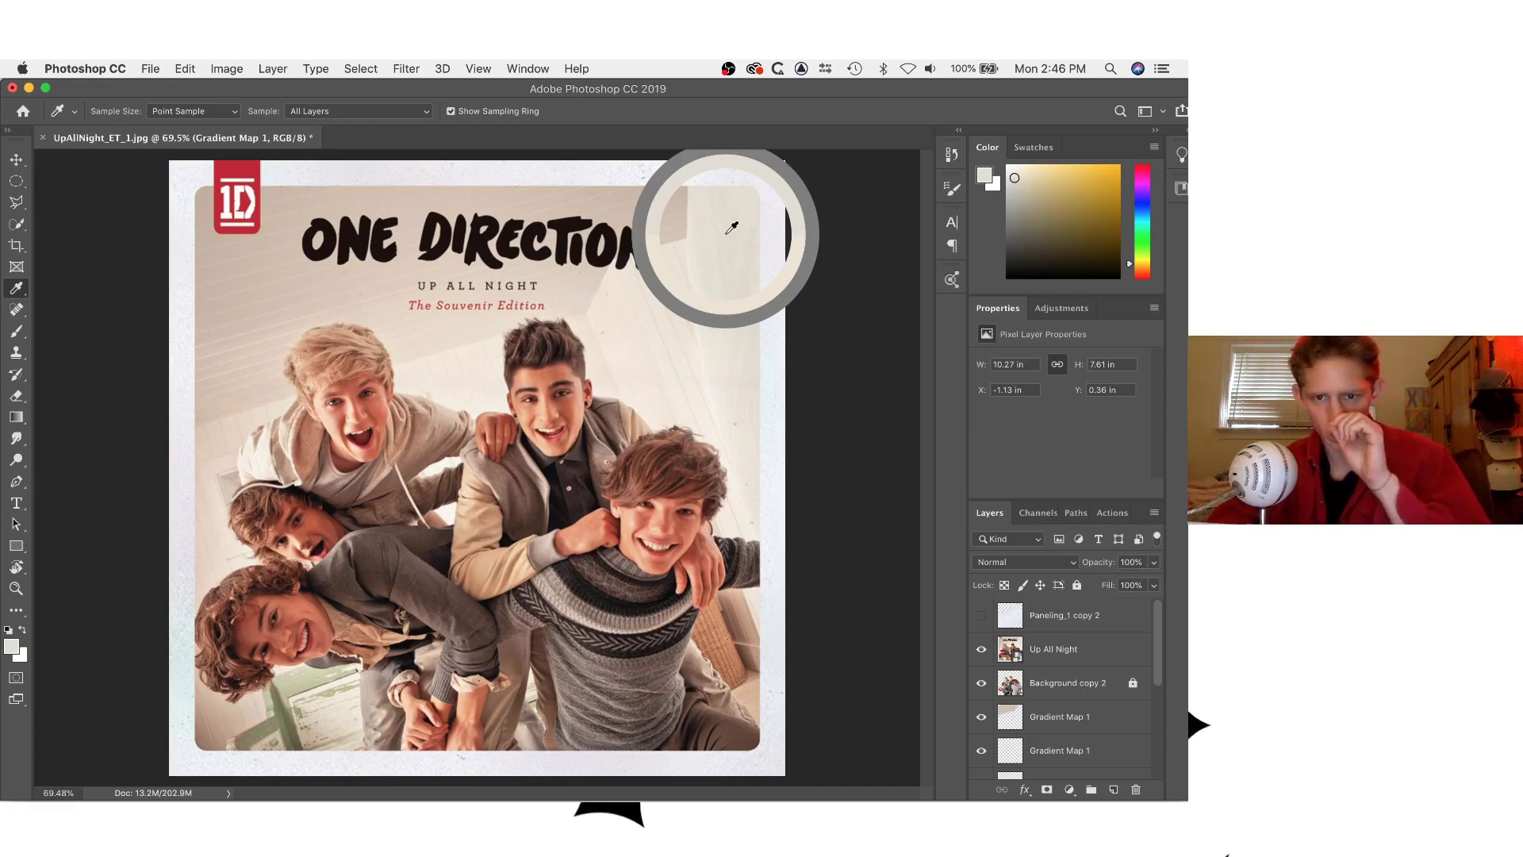
left_click_drag(732, 227, 730, 242)
left_click(408, 783)
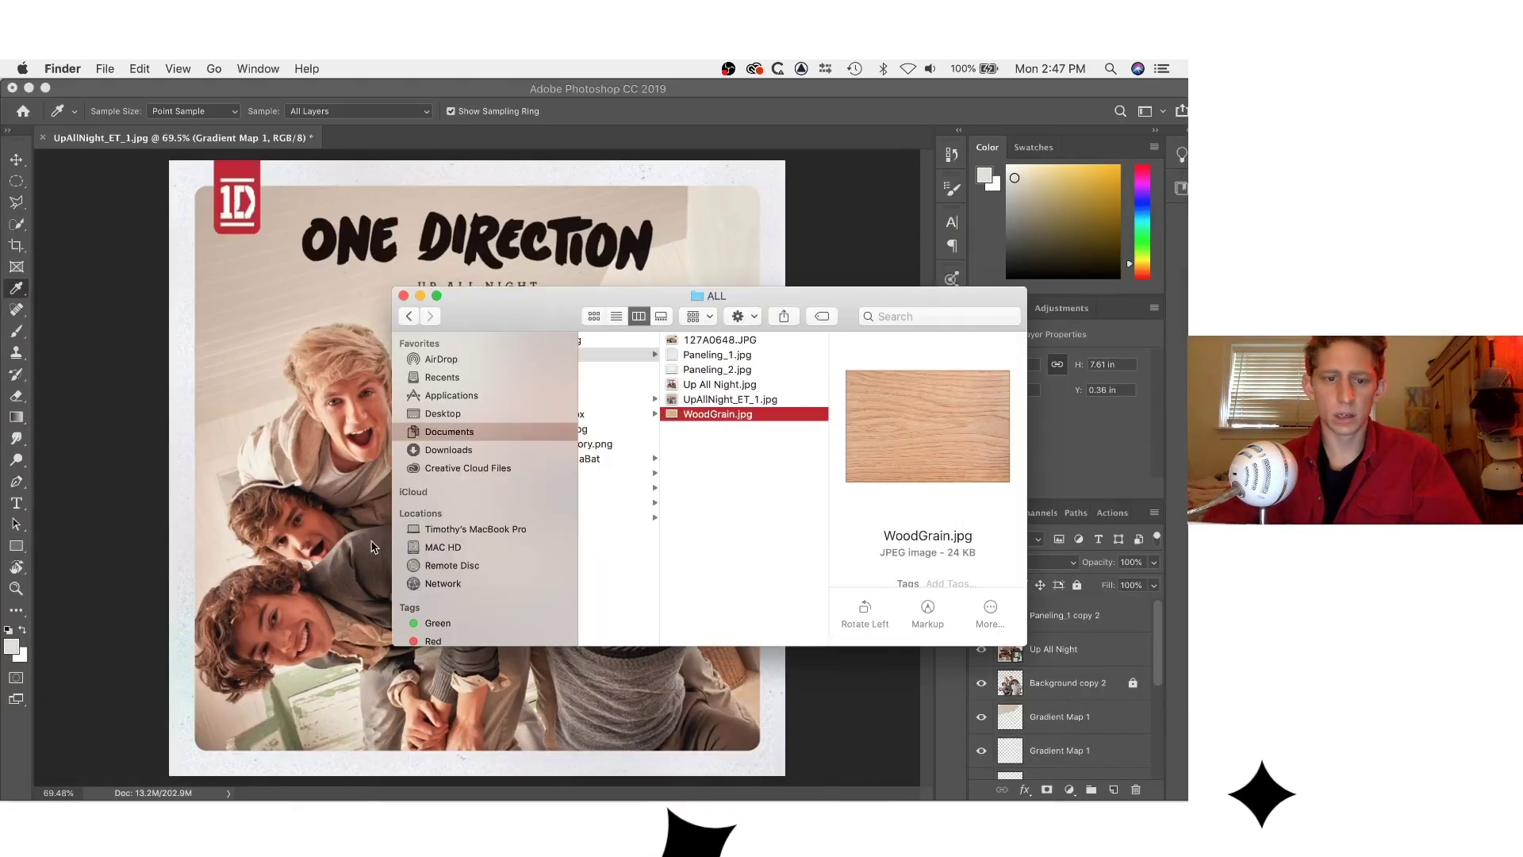
key("Return")
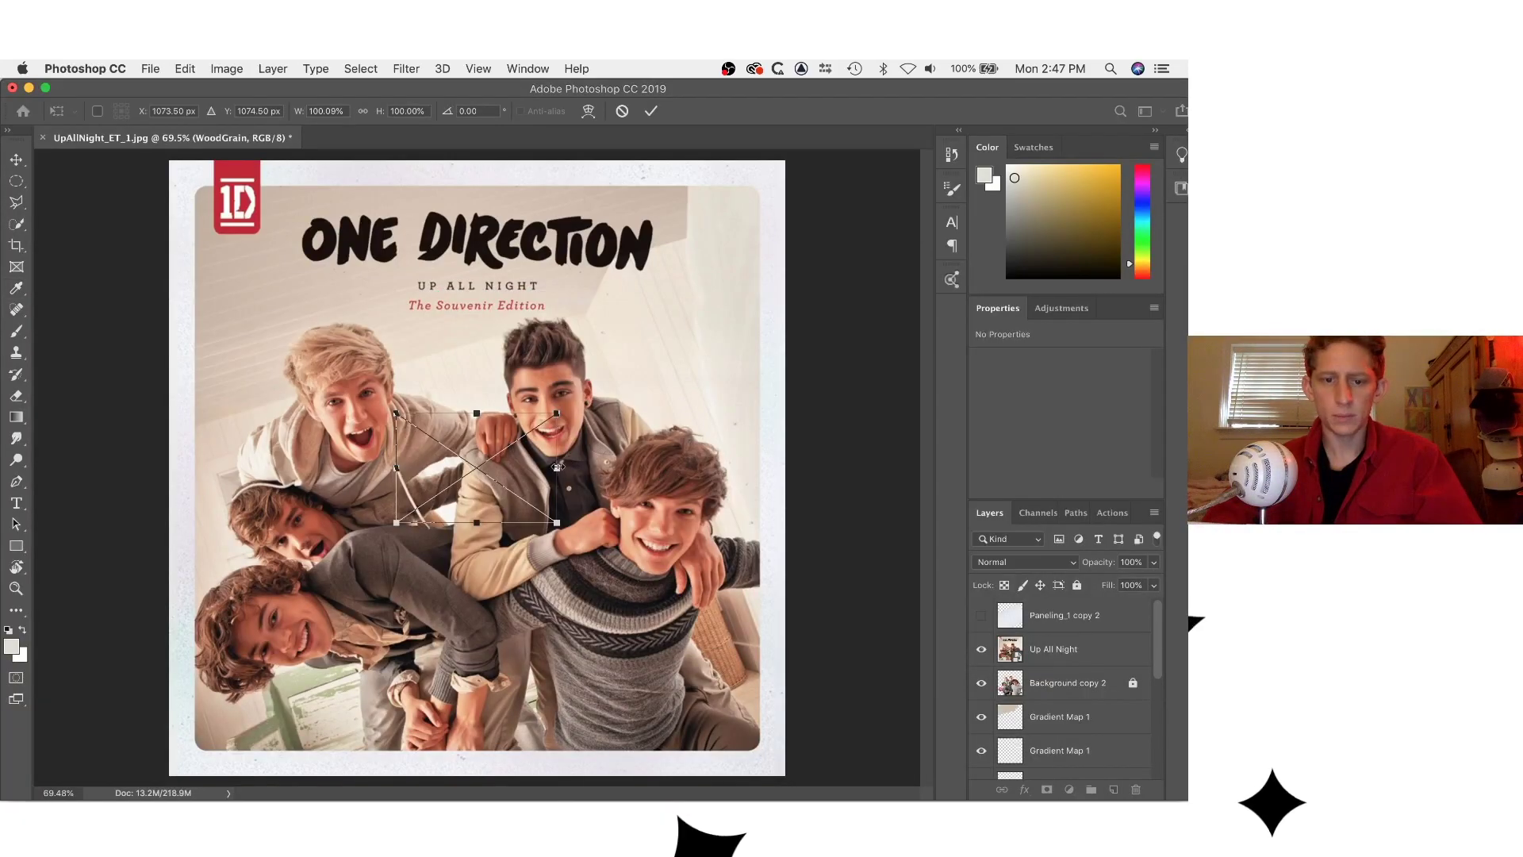
left_click_drag(829, 468, 863, 479)
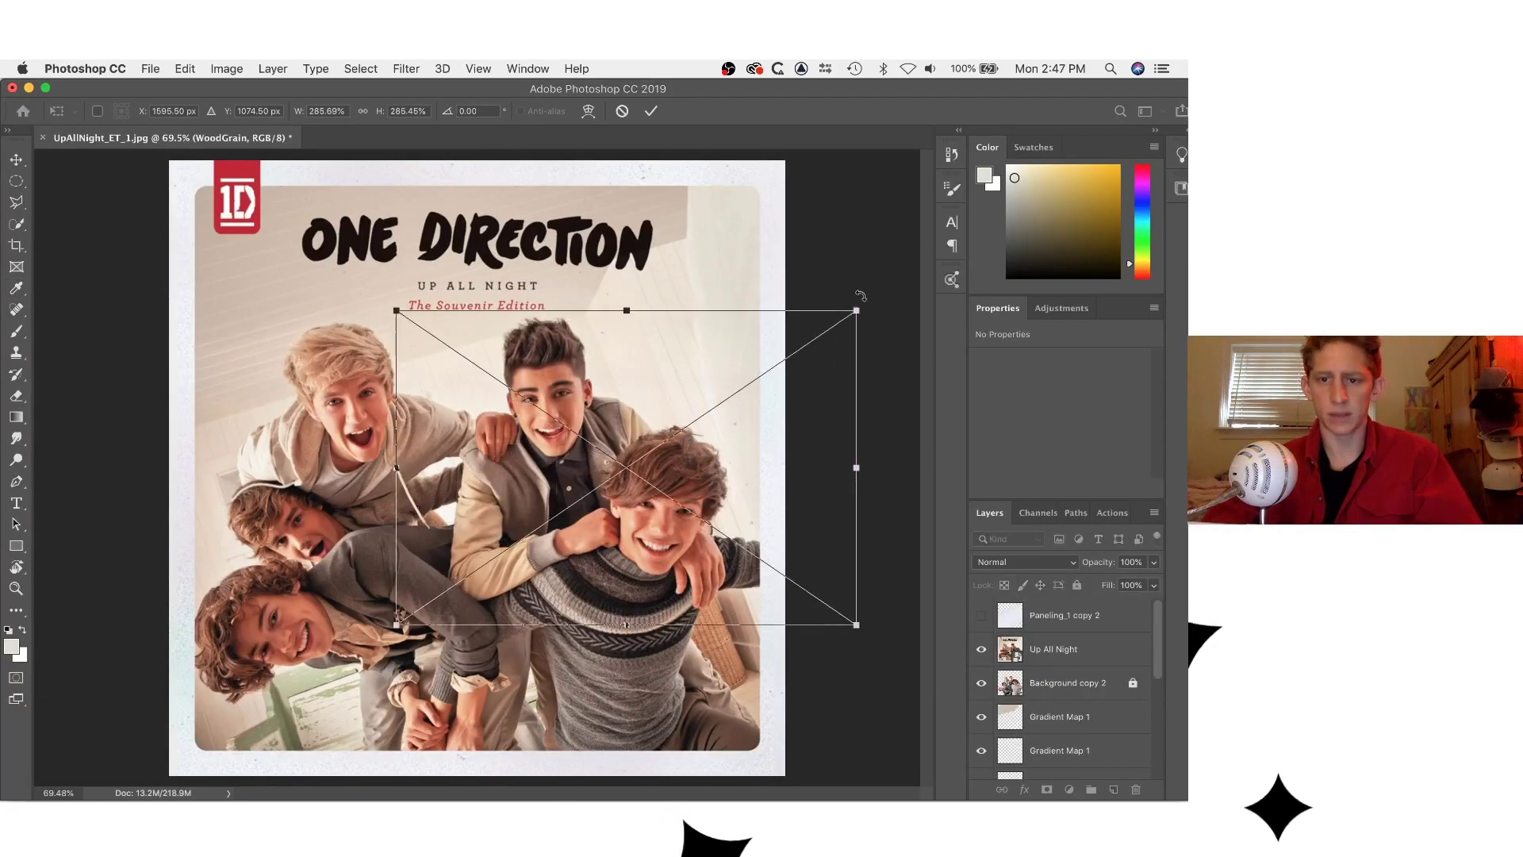
left_click_drag(860, 296, 803, 647)
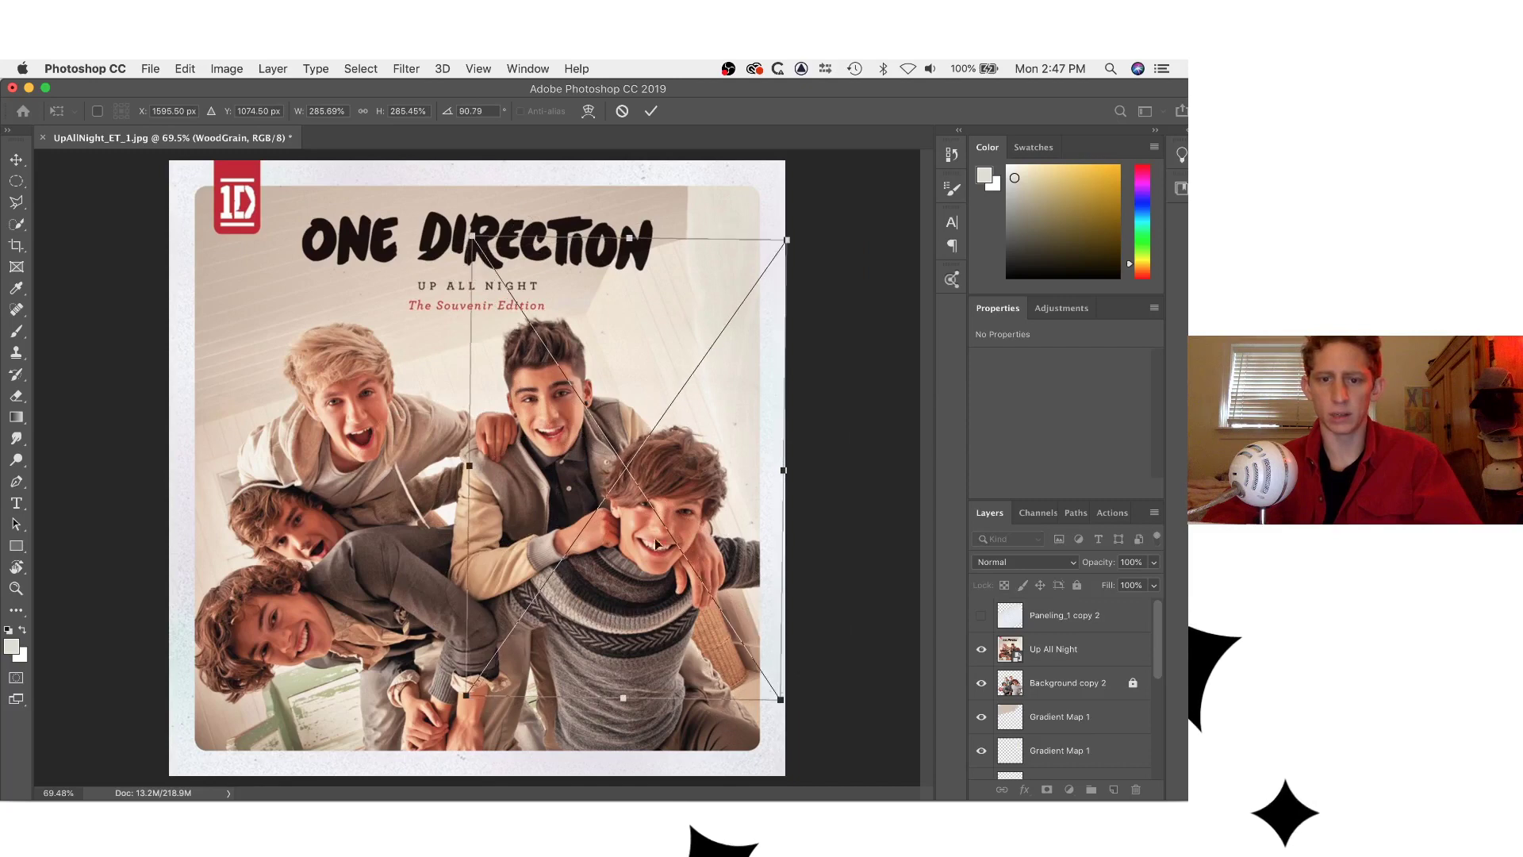
left_click_drag(657, 543, 747, 468)
key("Return")
Delete the Hue/Saturation 1 and Background copy 3 layers.
scroll(1061, 704, "down", 3)
scroll(1067, 698, "down", 3)
left_click(1115, 660)
left_click(1114, 694, "shift")
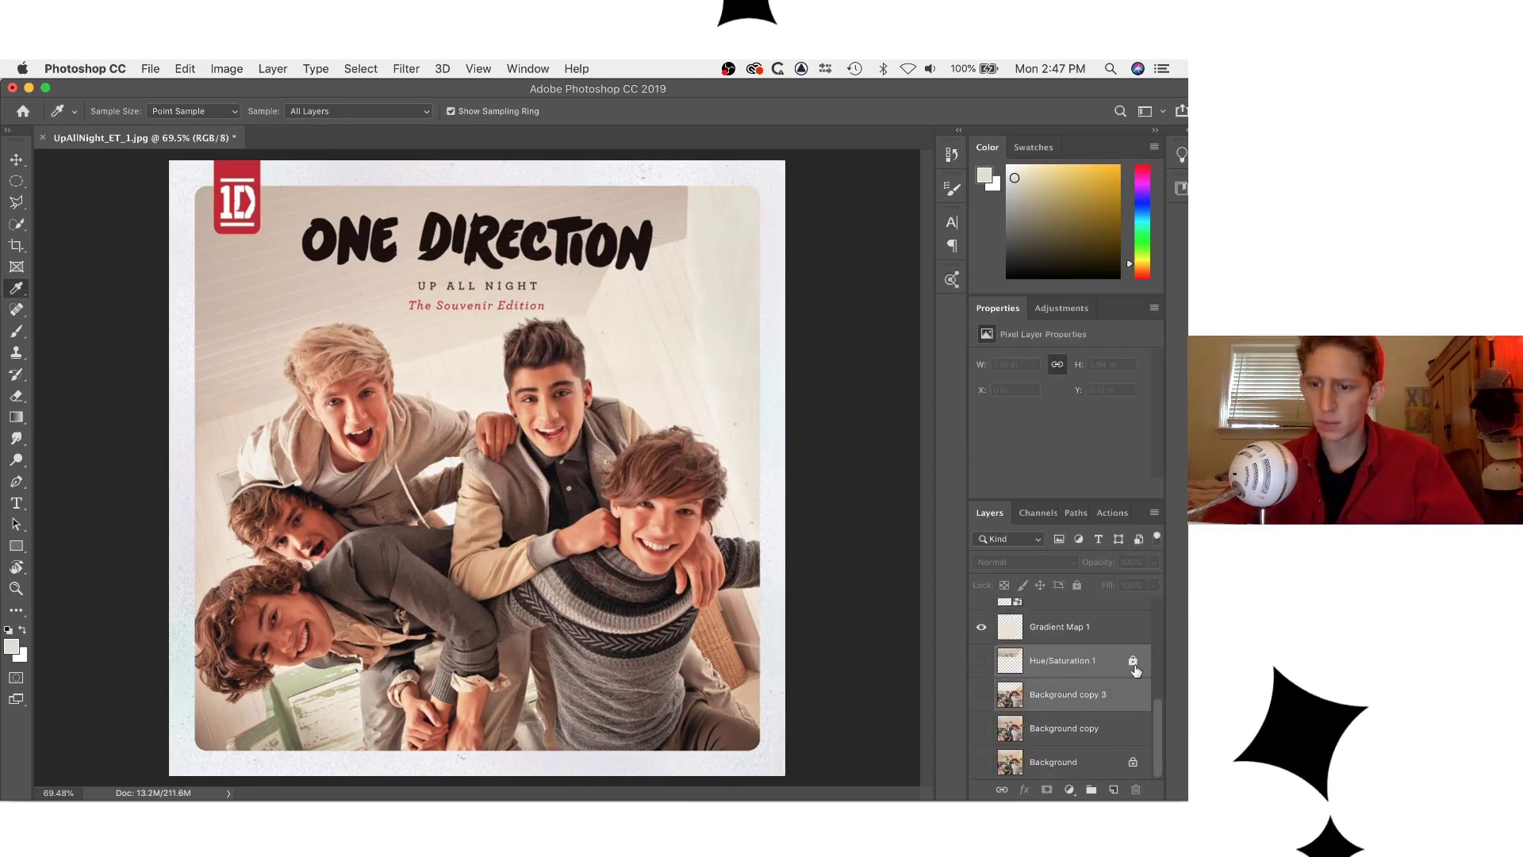
key("BackSpace")
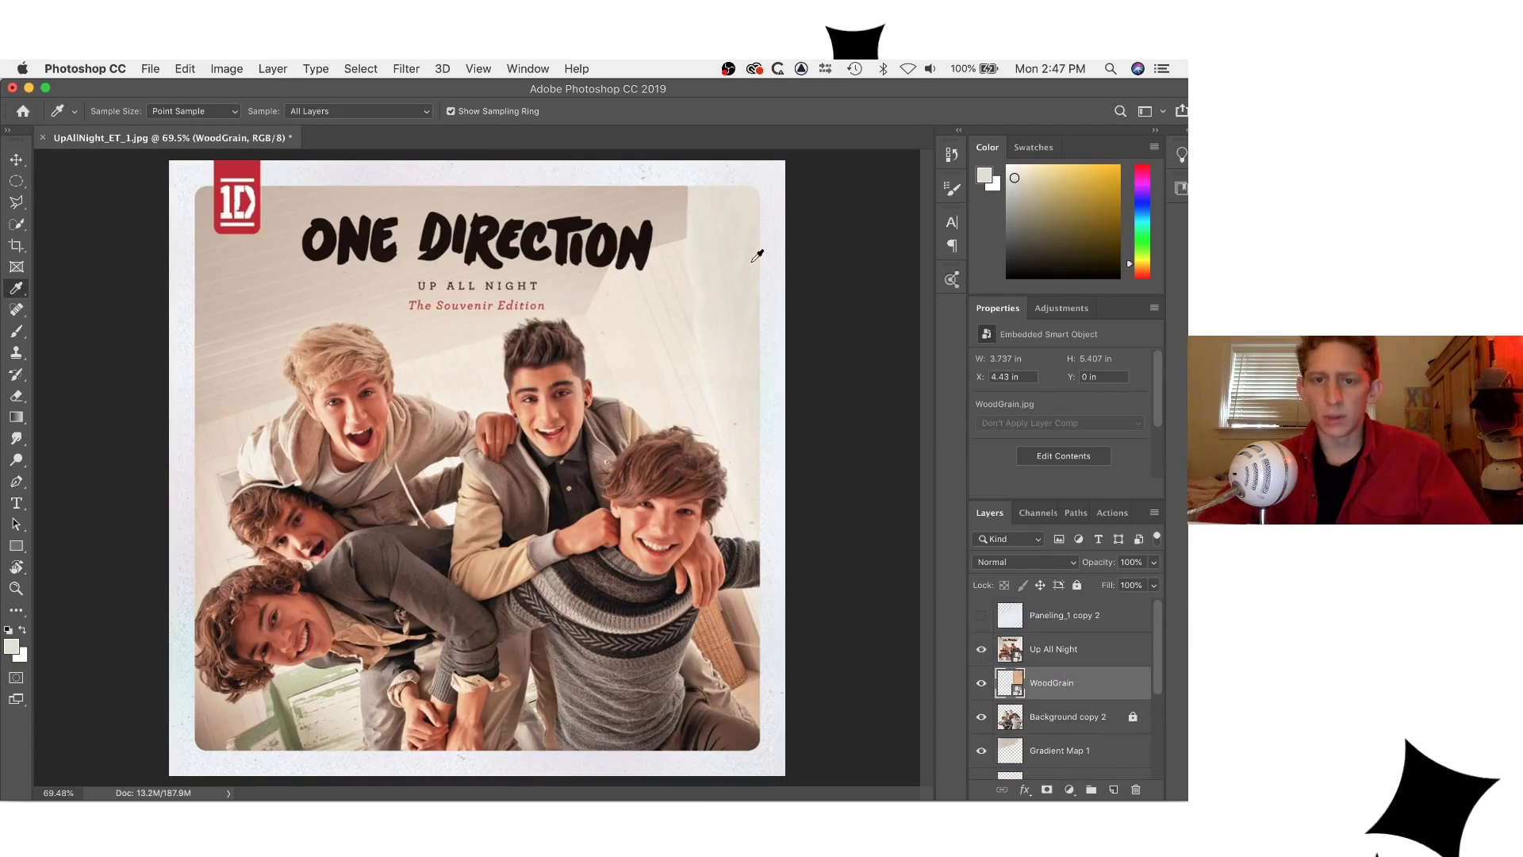
Sample the cover's off-white right wall as foreground color e6e2d6 and add a Gradient Map adjustment above the WoodGrain layer.
left_click_drag(722, 236, 724, 216)
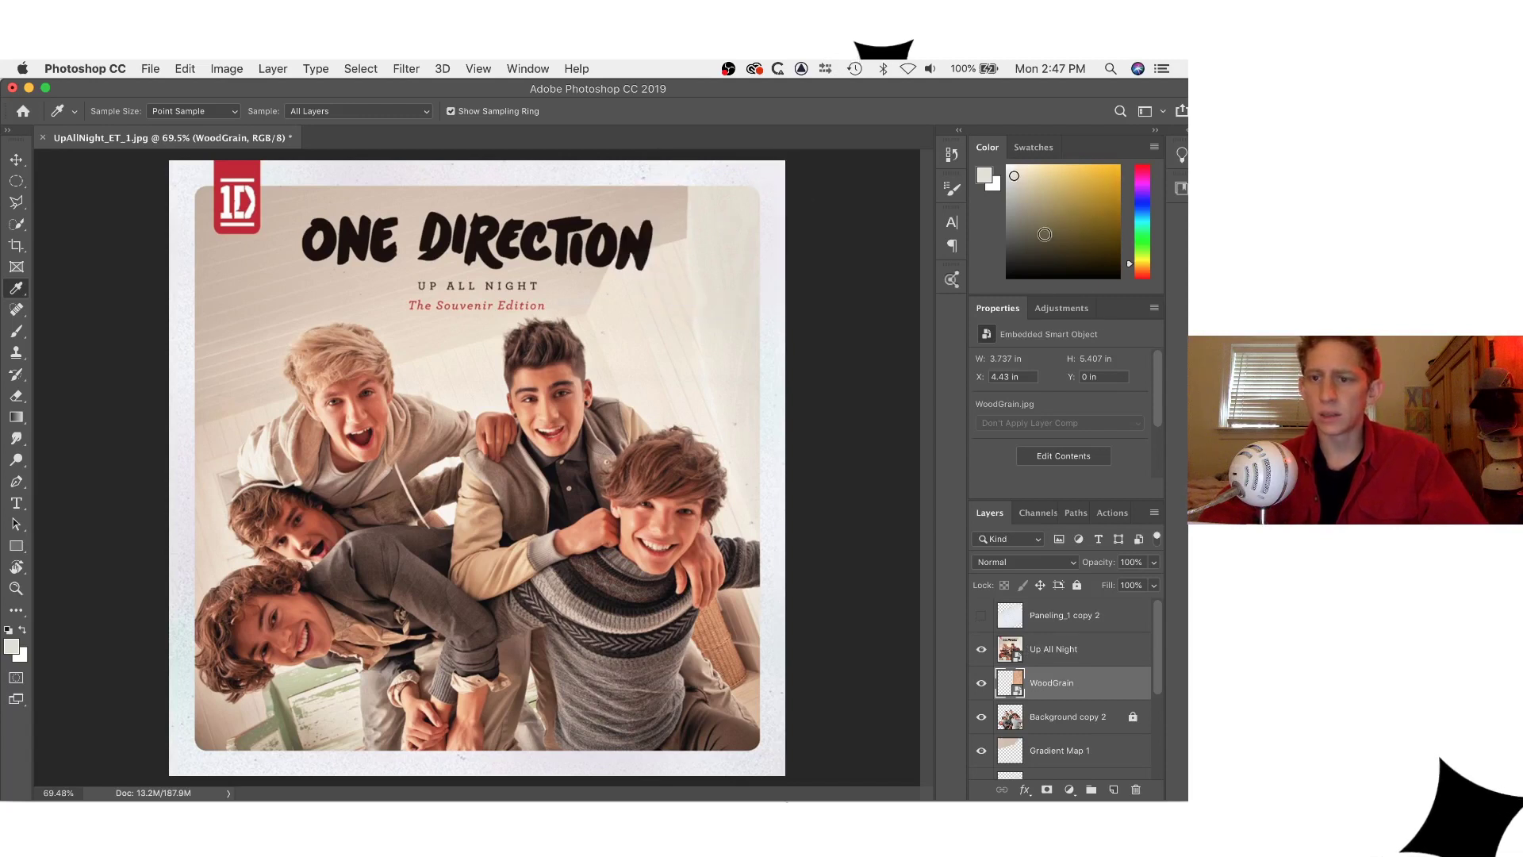
left_click(981, 176)
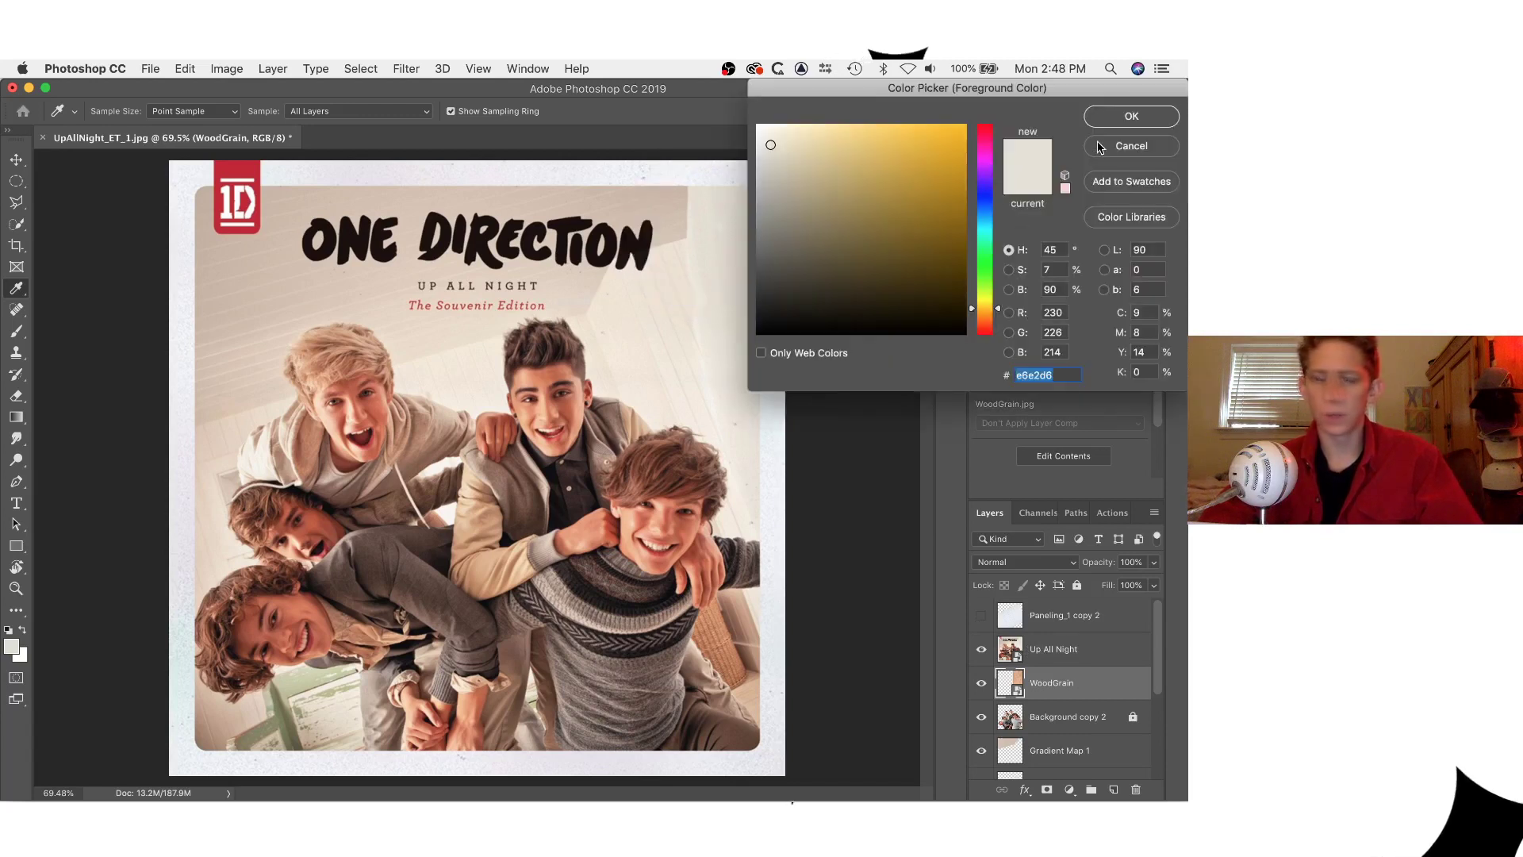
left_click(1131, 118)
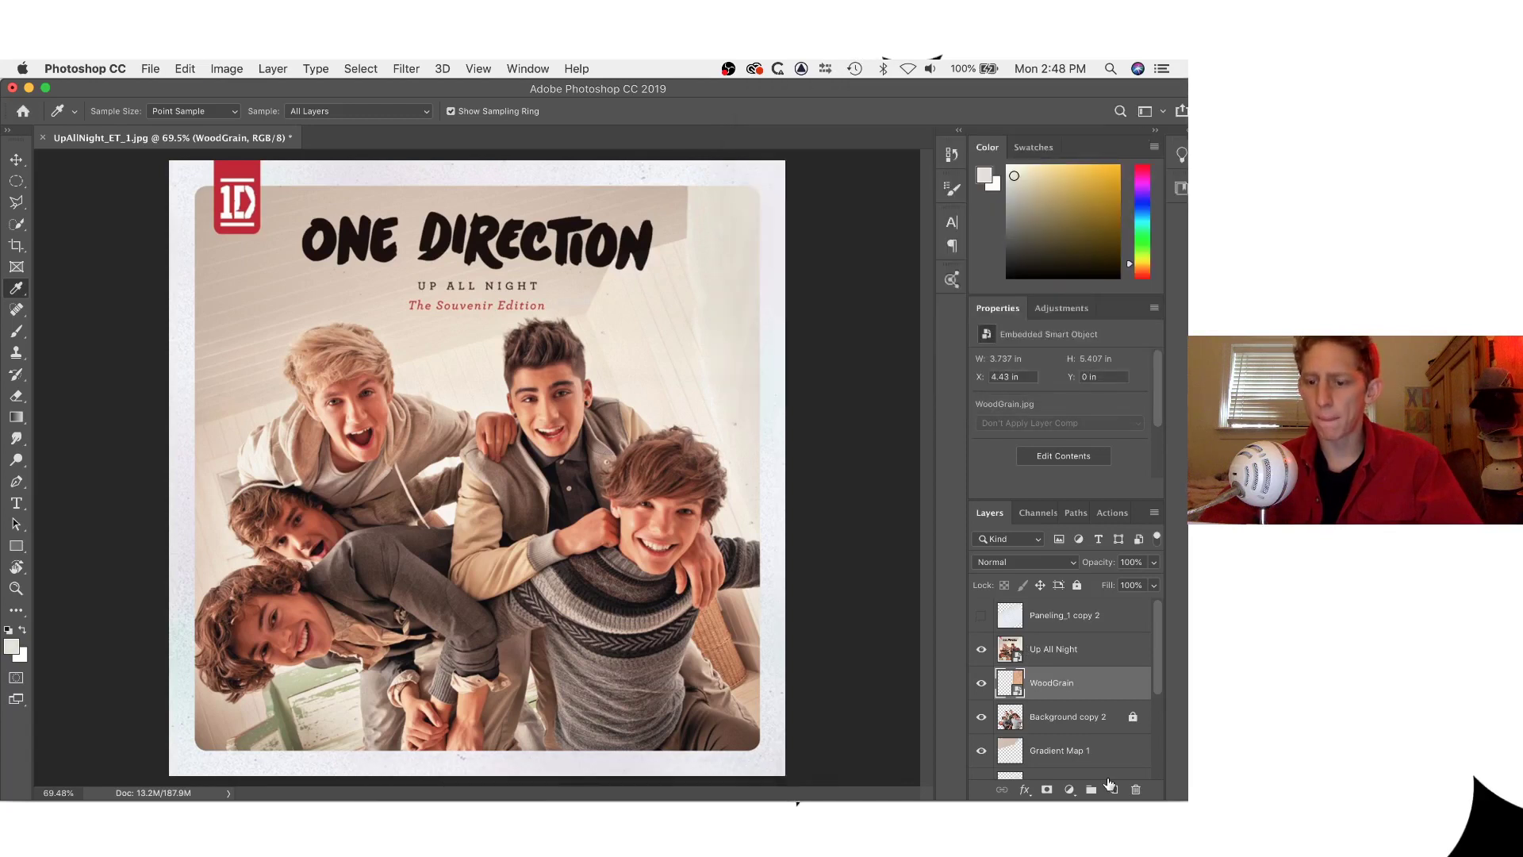
left_click(1071, 788)
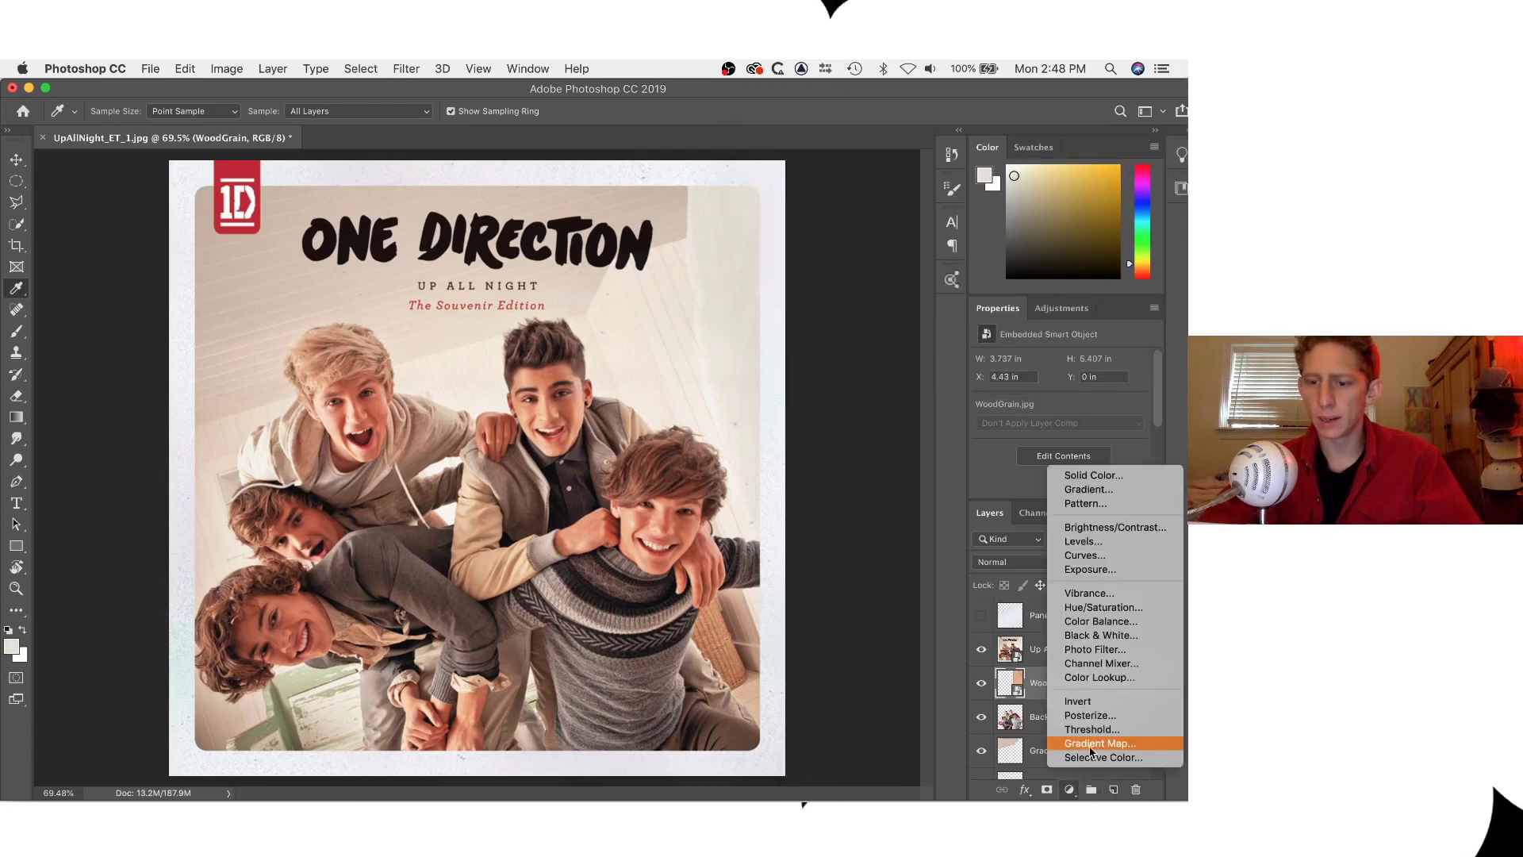
left_click(1091, 745)
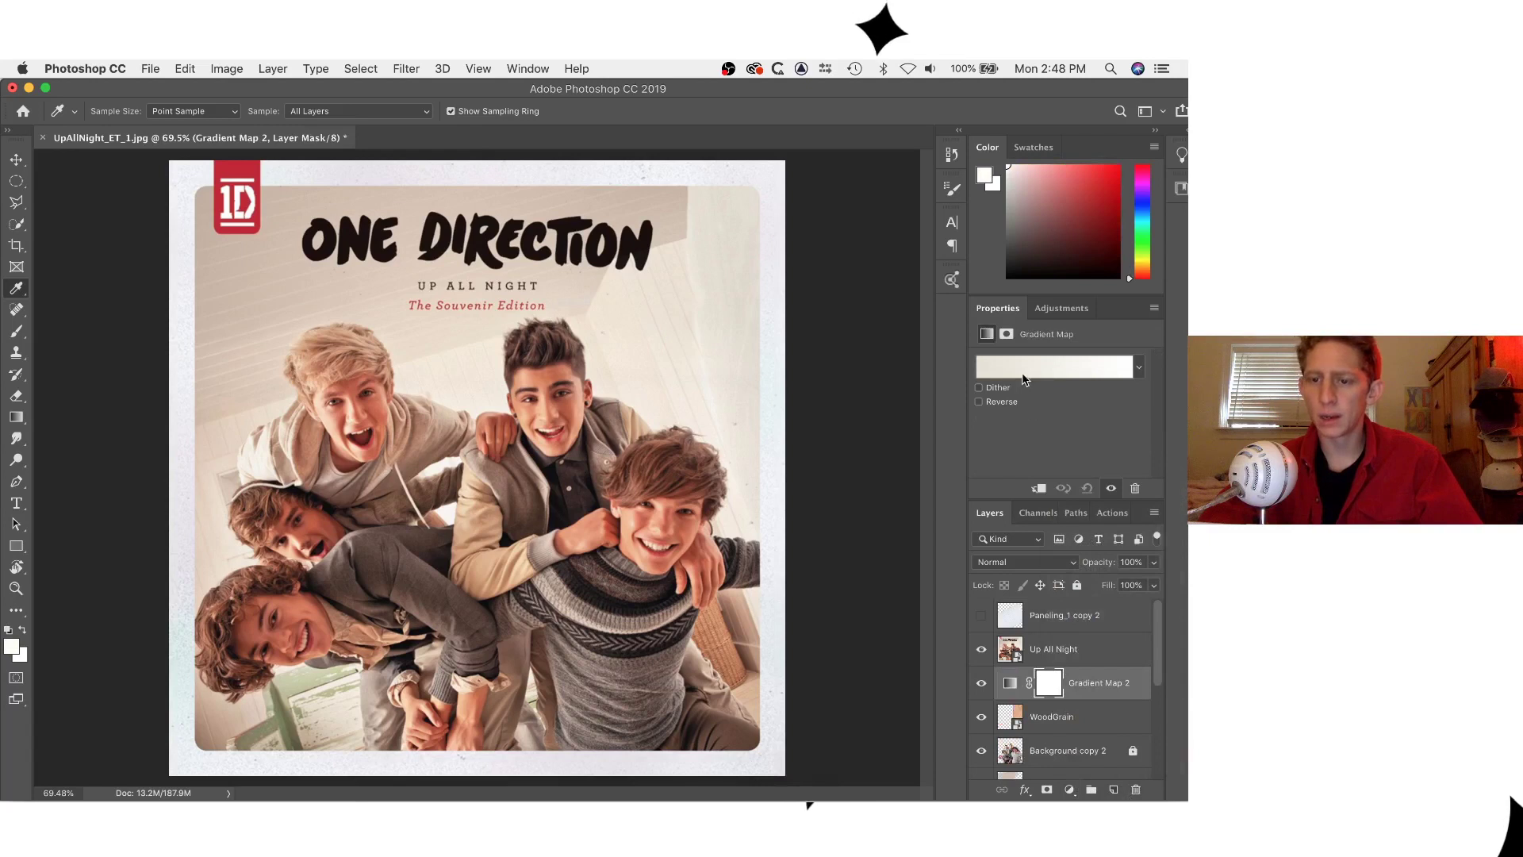
Set the first stop of the Gradient Map 2 gradient to color e6e2d6 at 0% location.
left_click(1022, 373)
double_click(597, 363)
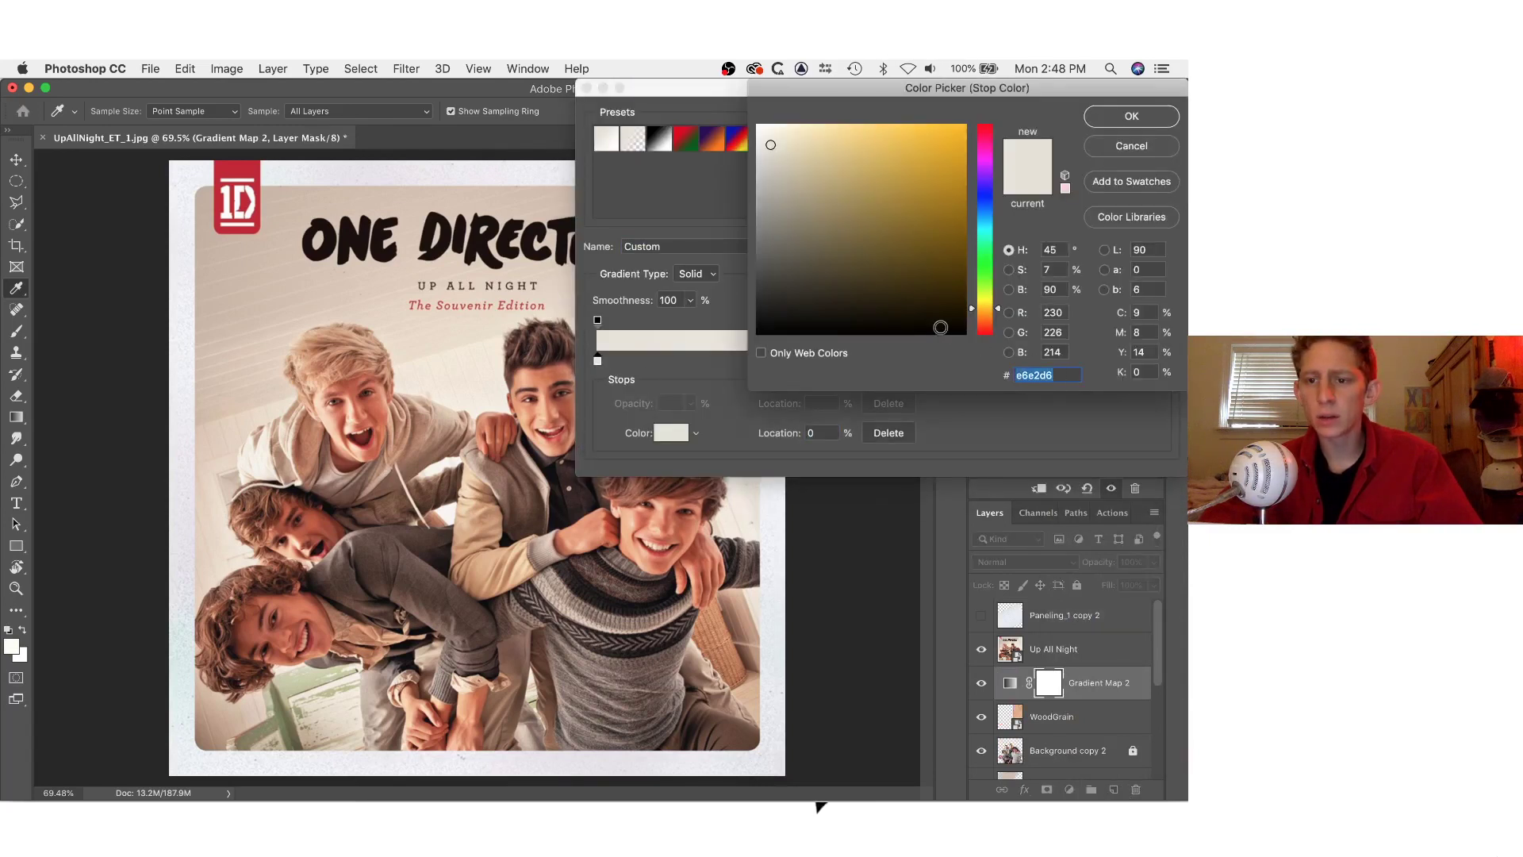
left_click(1125, 116)
left_click(1146, 123)
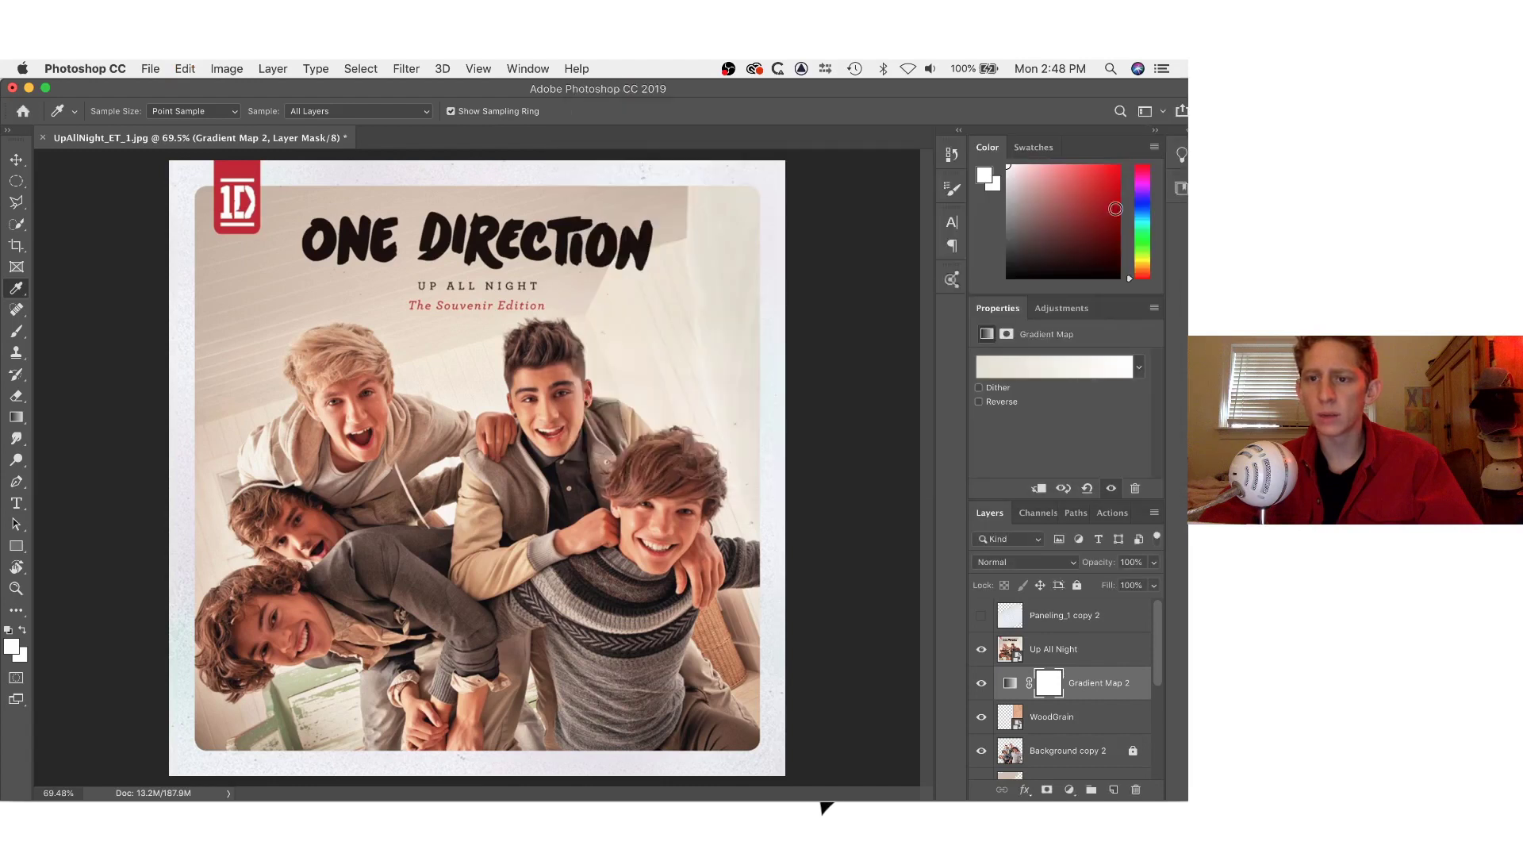
Sample a second tone from the cover's pale right wall and apply it to the last color stop of the Gradient Map 2 gradient.
left_click_drag(734, 265, 760, 323)
left_click(1043, 651)
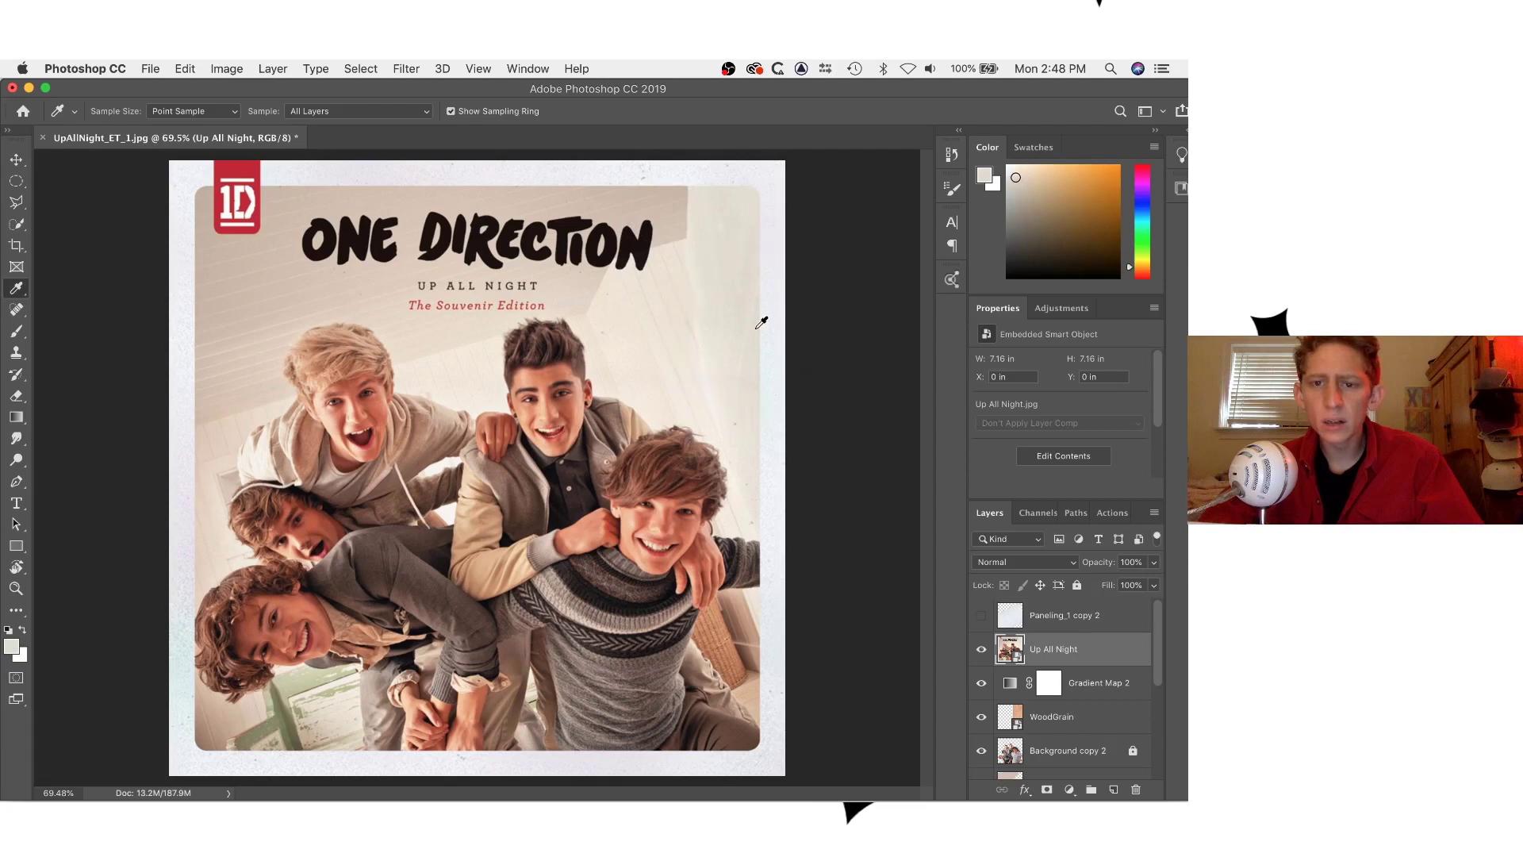
left_click(986, 174)
left_click(1157, 113)
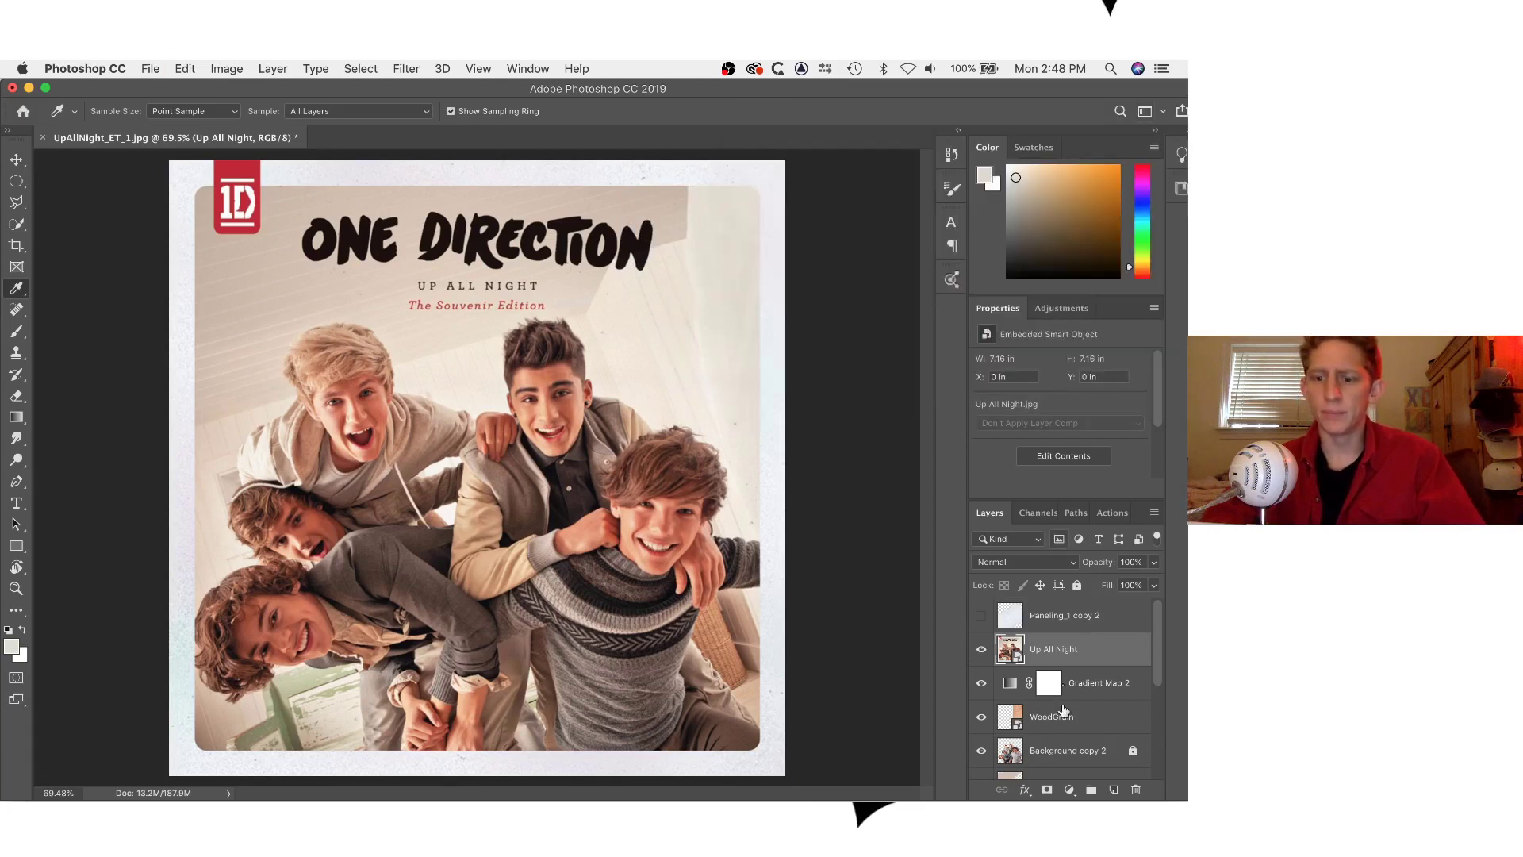
left_click(1089, 686)
left_click(1080, 405)
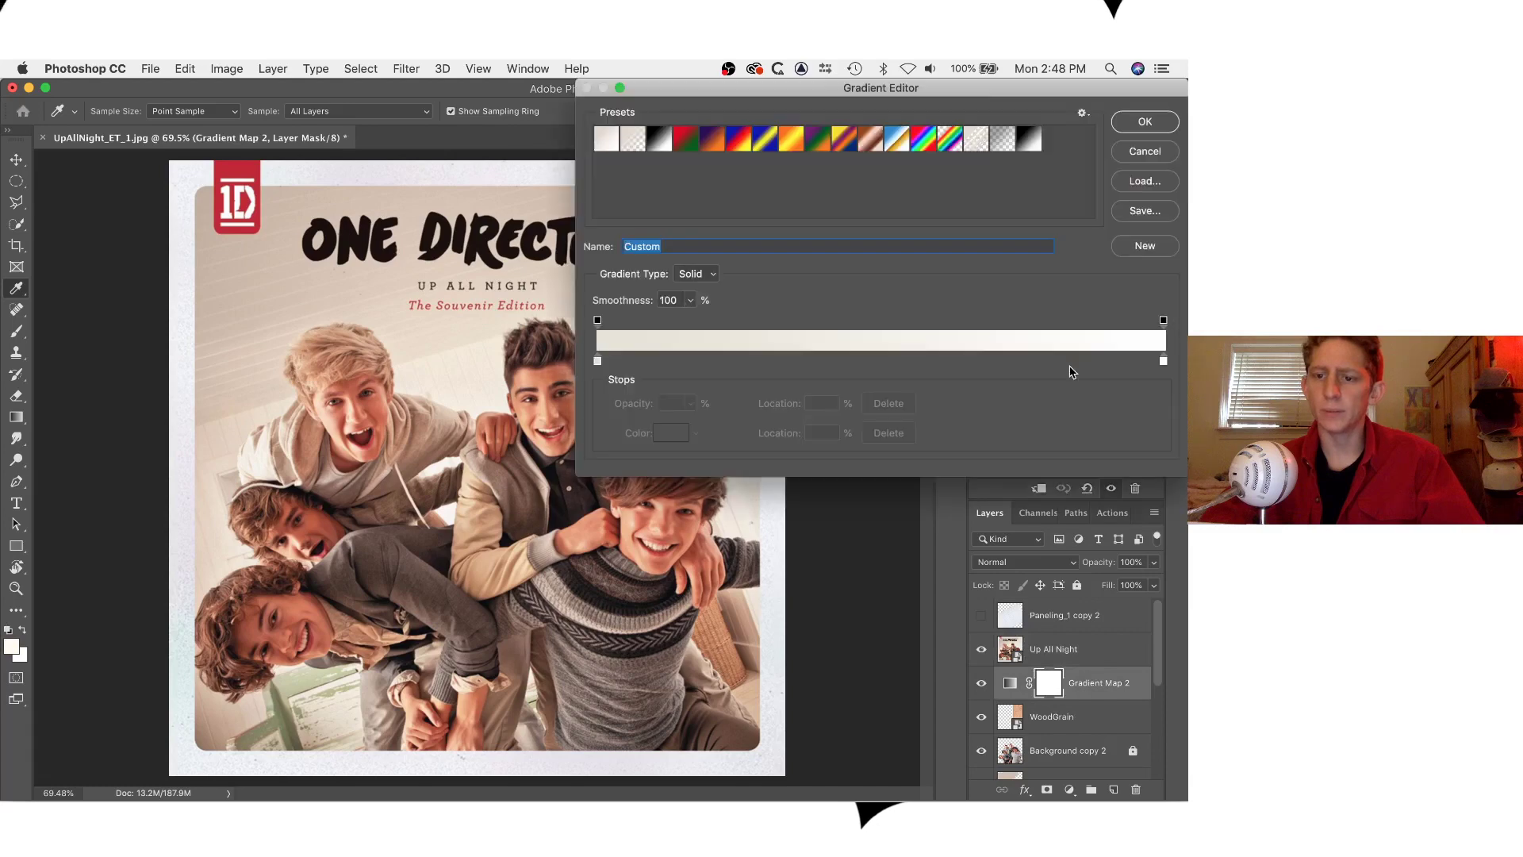
double_click(1164, 362)
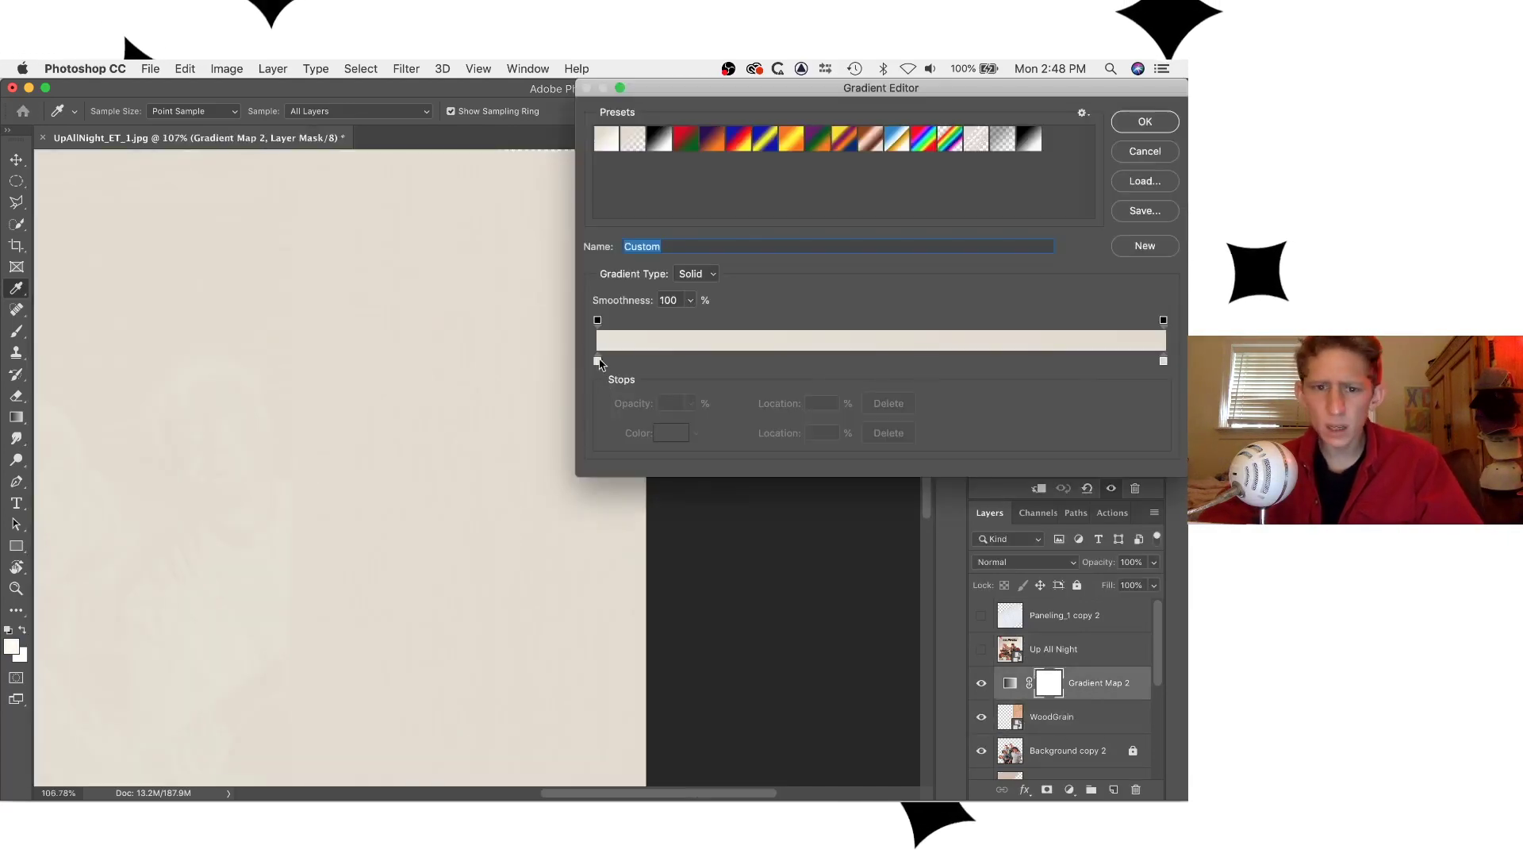
Move the gradient's last color stop to 90% location and bring the first stop closer to it to strengthen the wood-grain contrast.
left_click_drag(599, 363, 770, 362)
left_click_drag(1164, 361, 1108, 362)
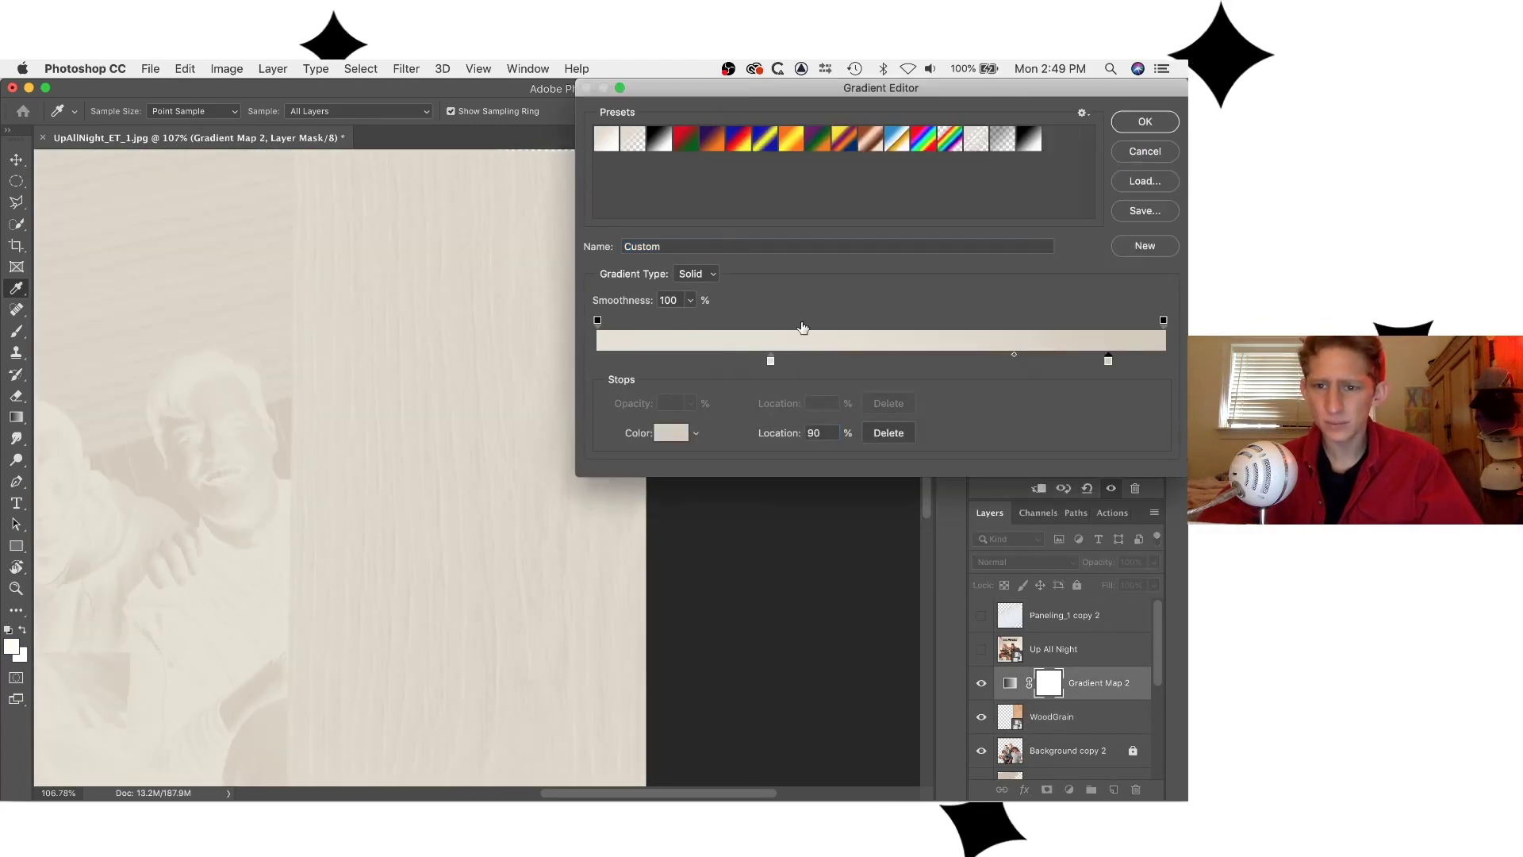
left_click_drag(768, 360, 1000, 361)
left_click(1145, 121)
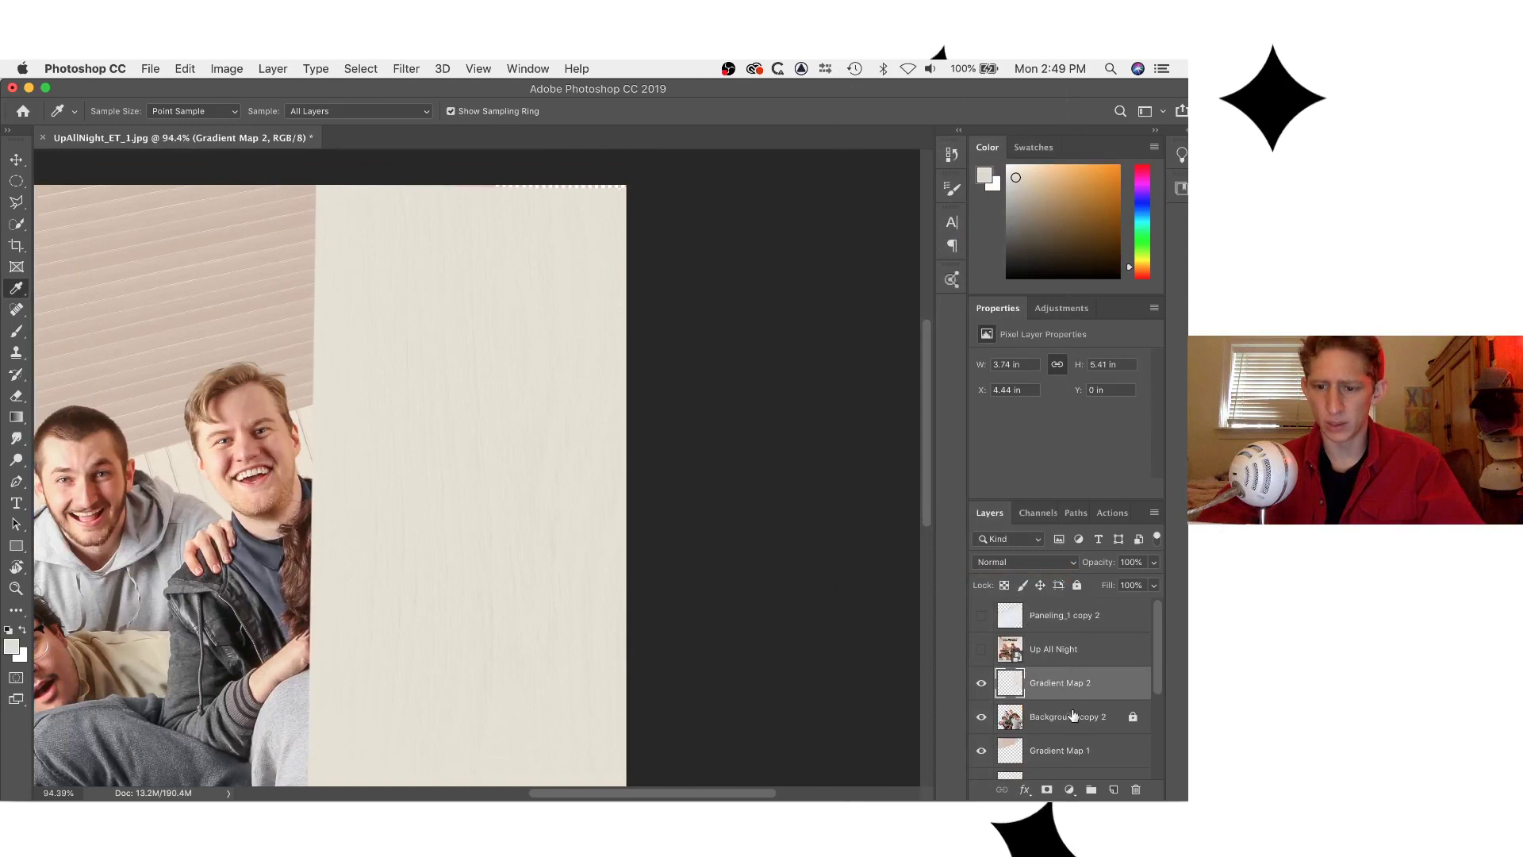
Move the merged Gradient Map 2 wood-grain layer beneath all Gradient Map 1 layers, directly above Background copy.
left_click_drag(1062, 767, 1071, 747)
key("super+0")
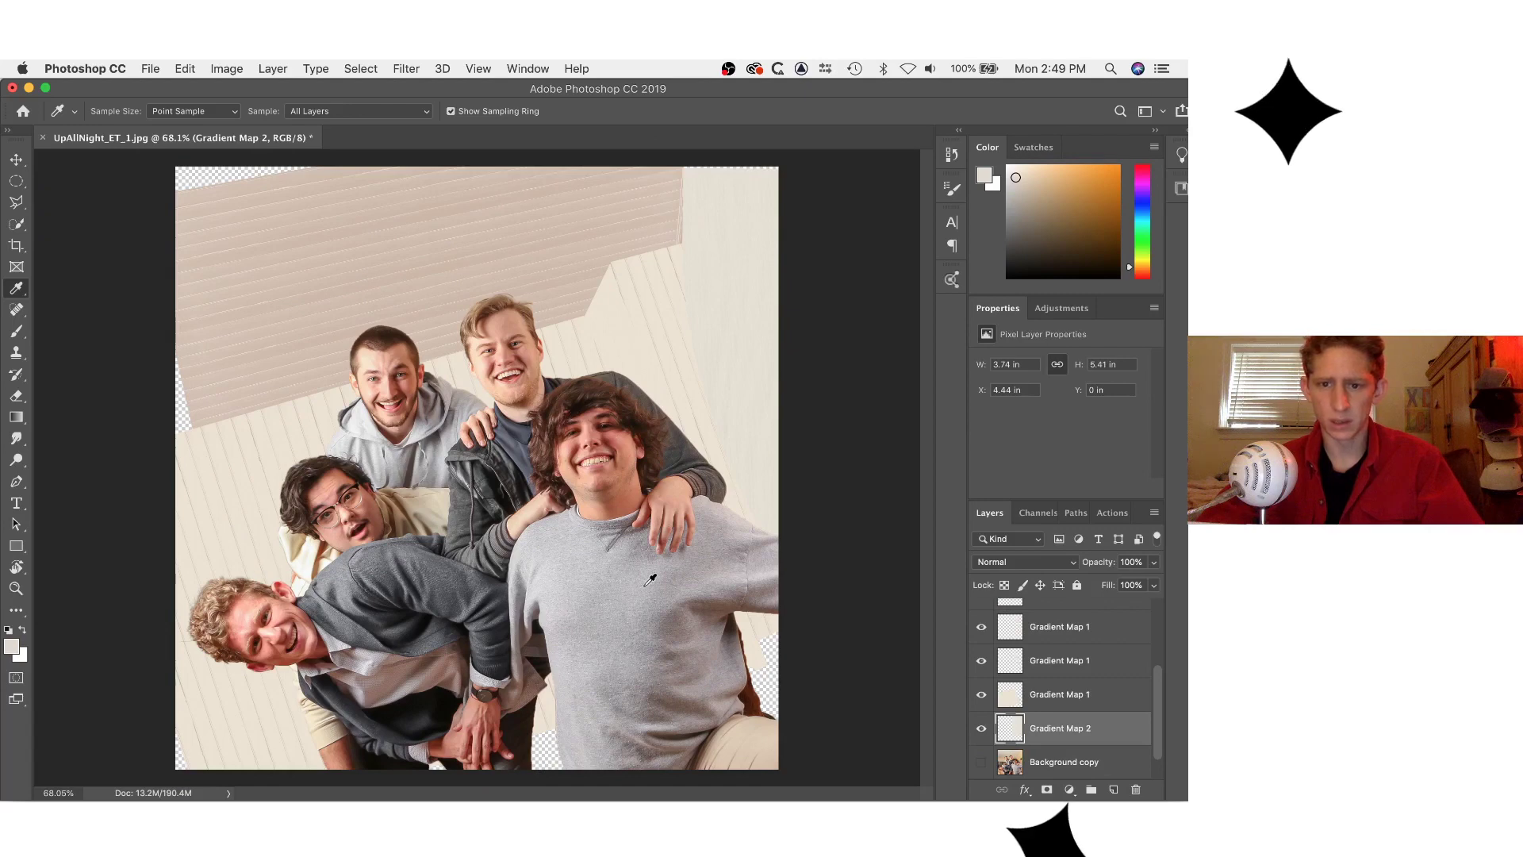
scroll(1020, 694, "up", 3)
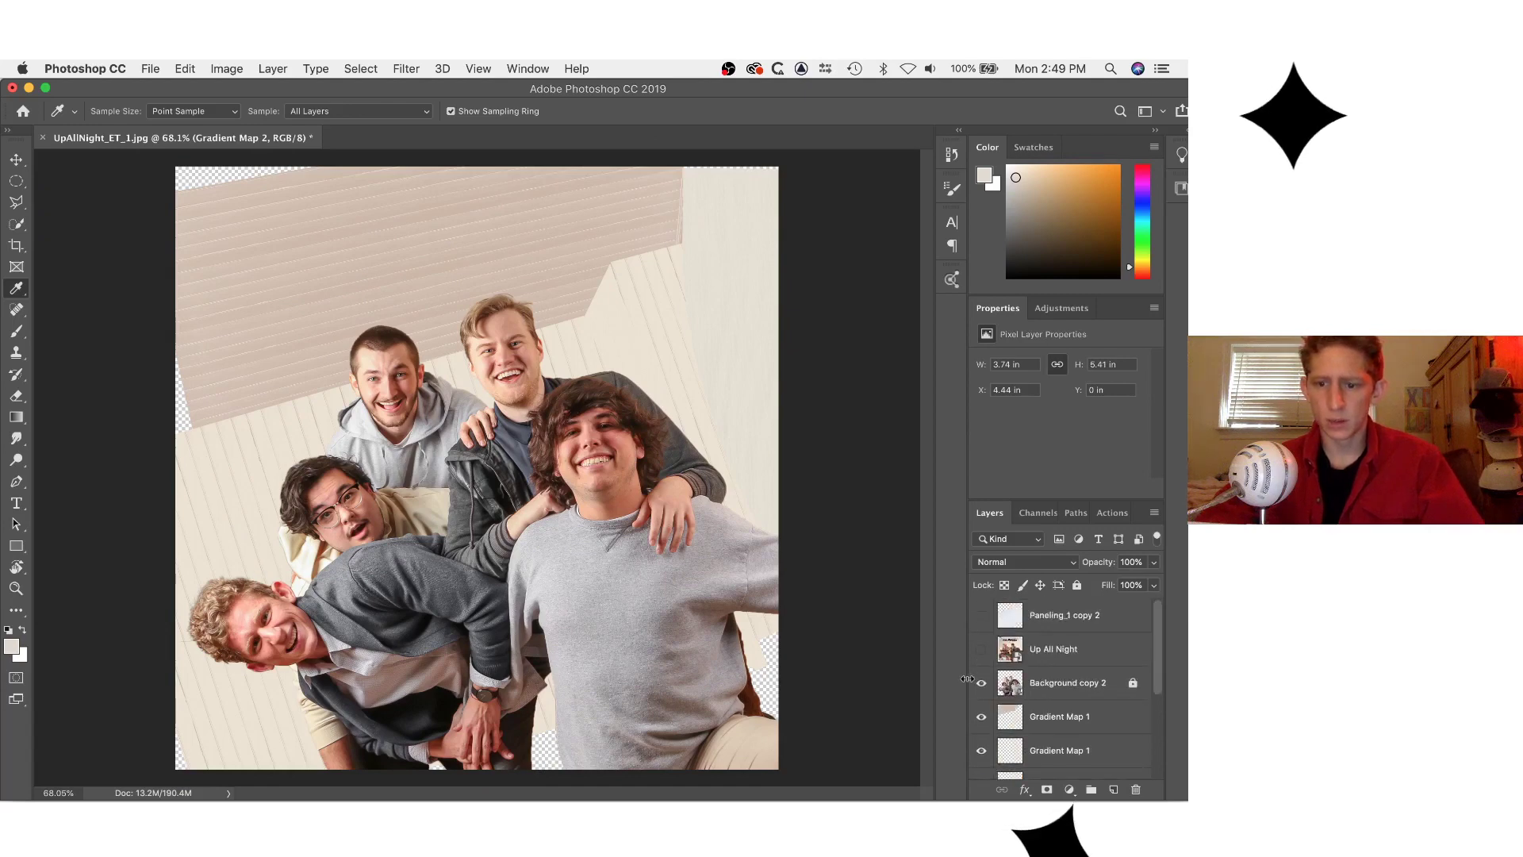
Compare the rebuilt walls with the original cover by toggling the Up All Night layer's visibility.
left_click(982, 649)
left_click(986, 651)
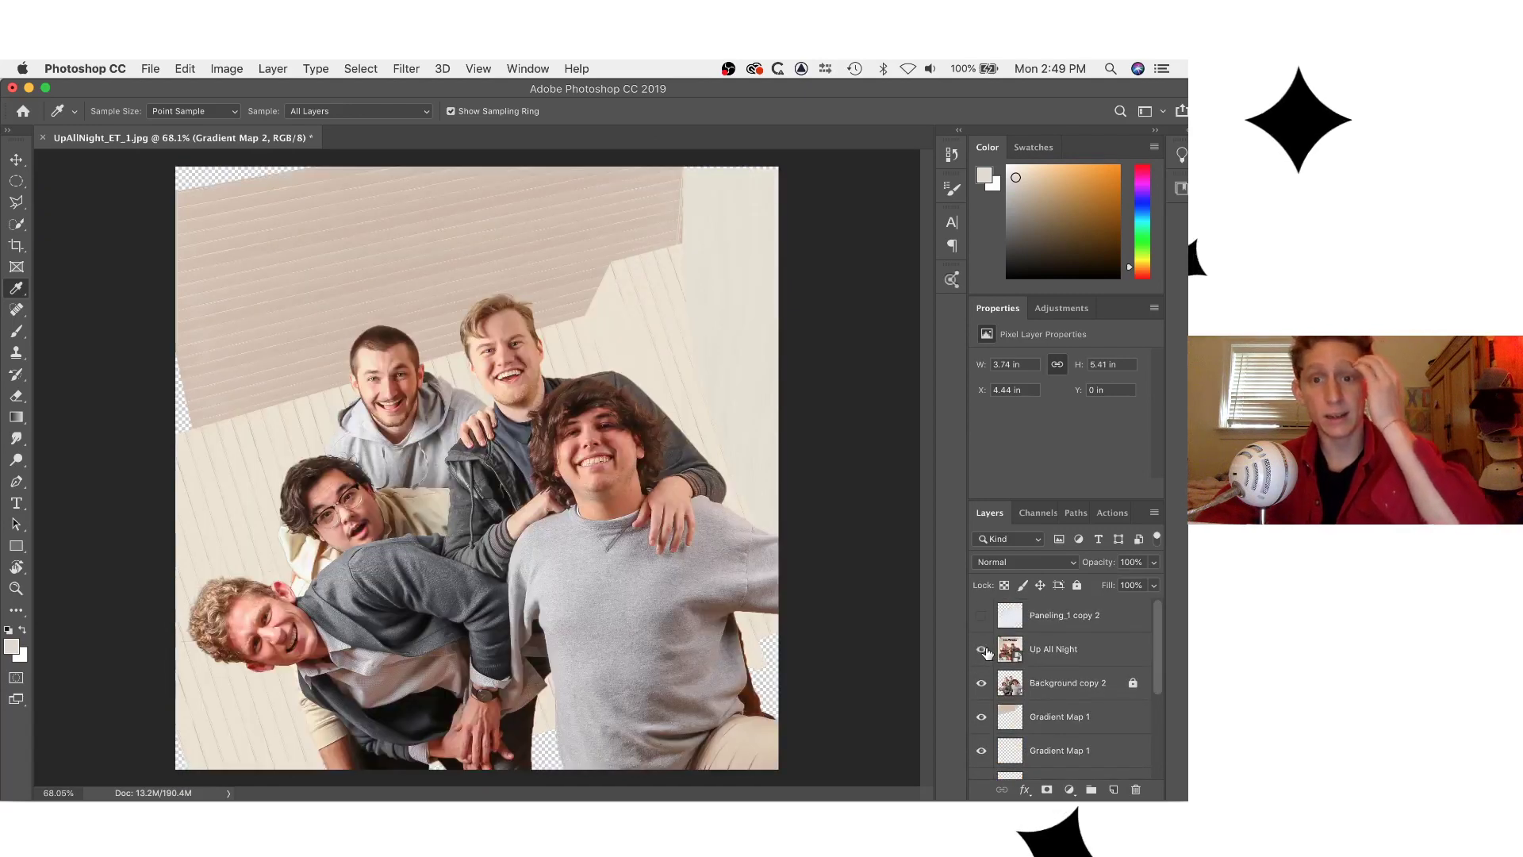
left_click(985, 652)
left_click(985, 651)
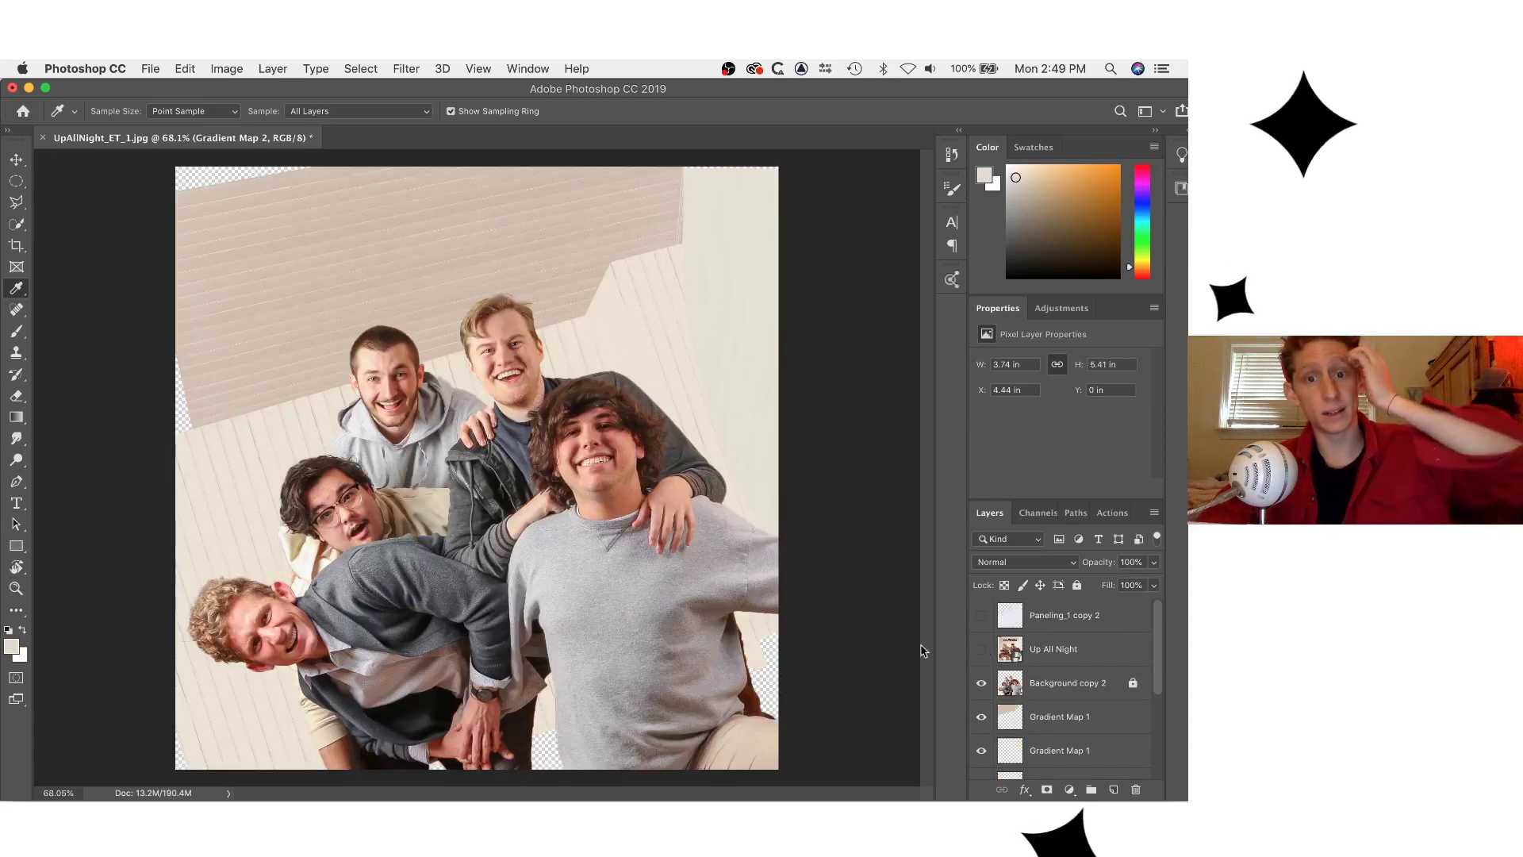
left_click(16, 524)
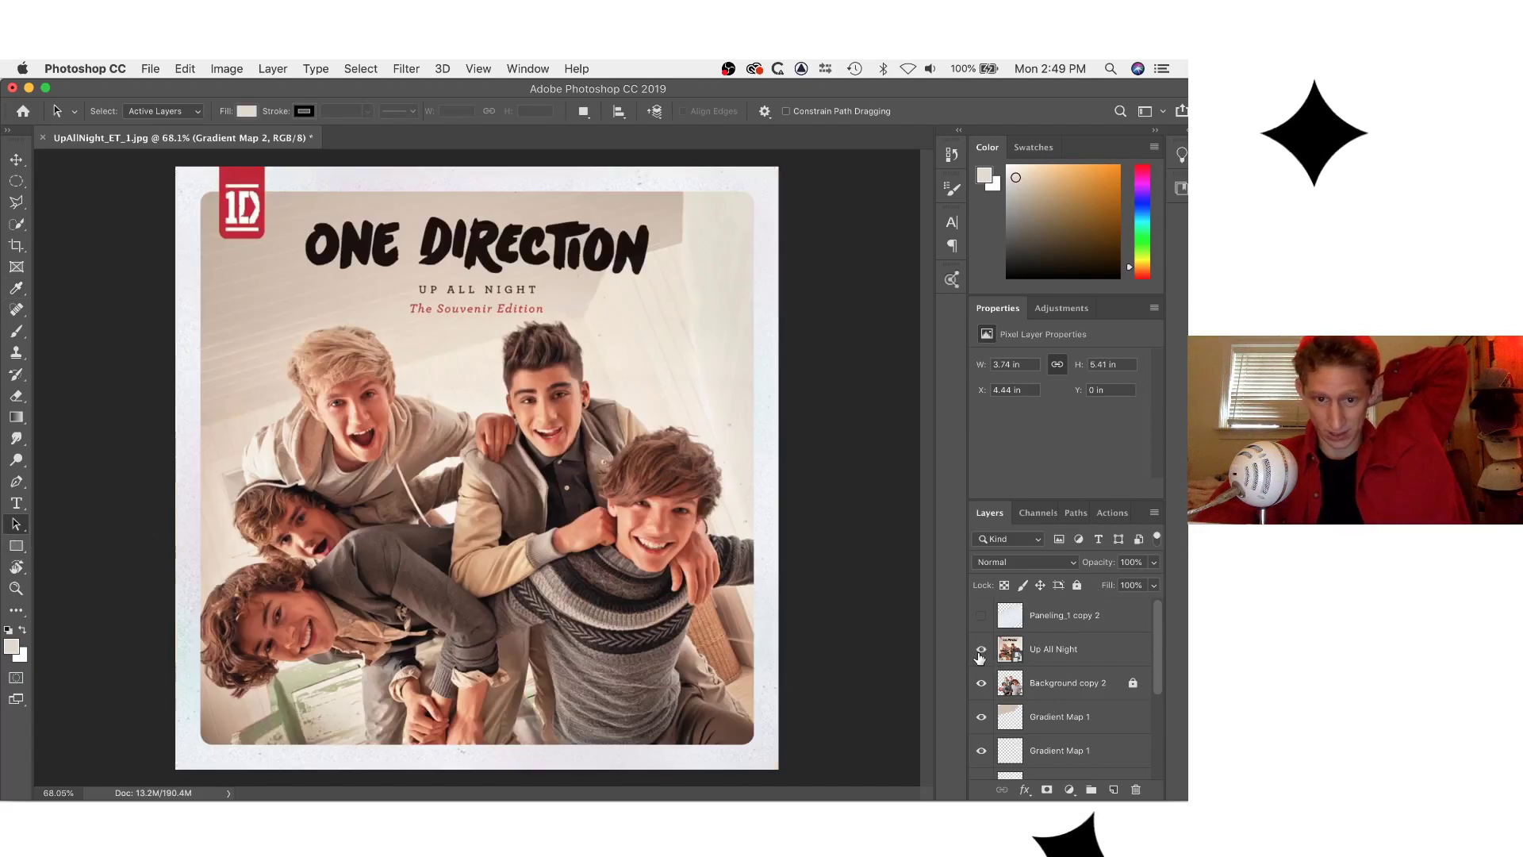
left_click(981, 651)
left_click(981, 652)
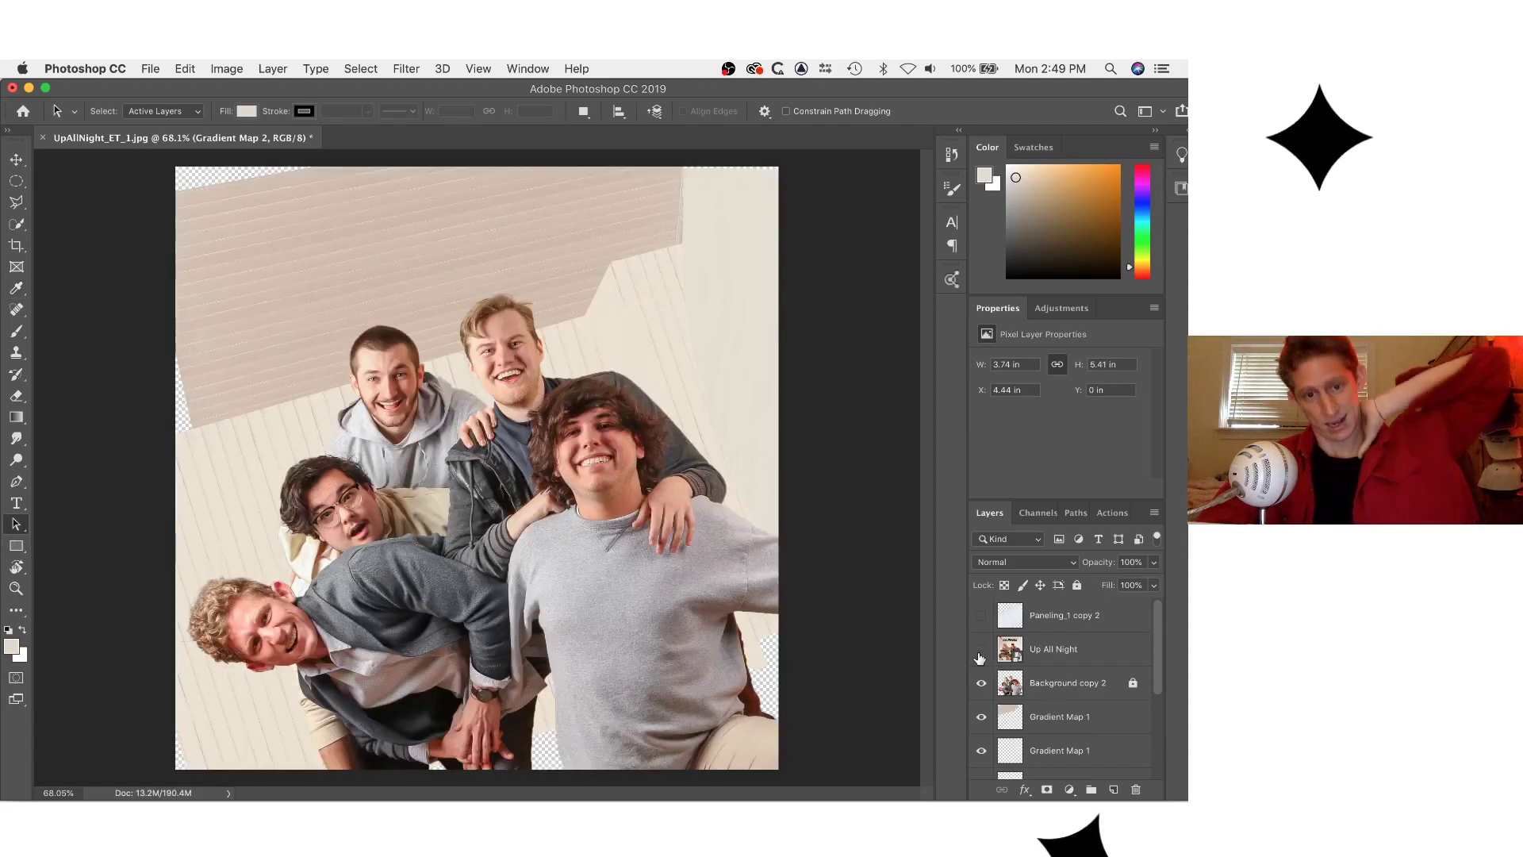
left_click(981, 652)
left_click(981, 652)
left_click(981, 652)
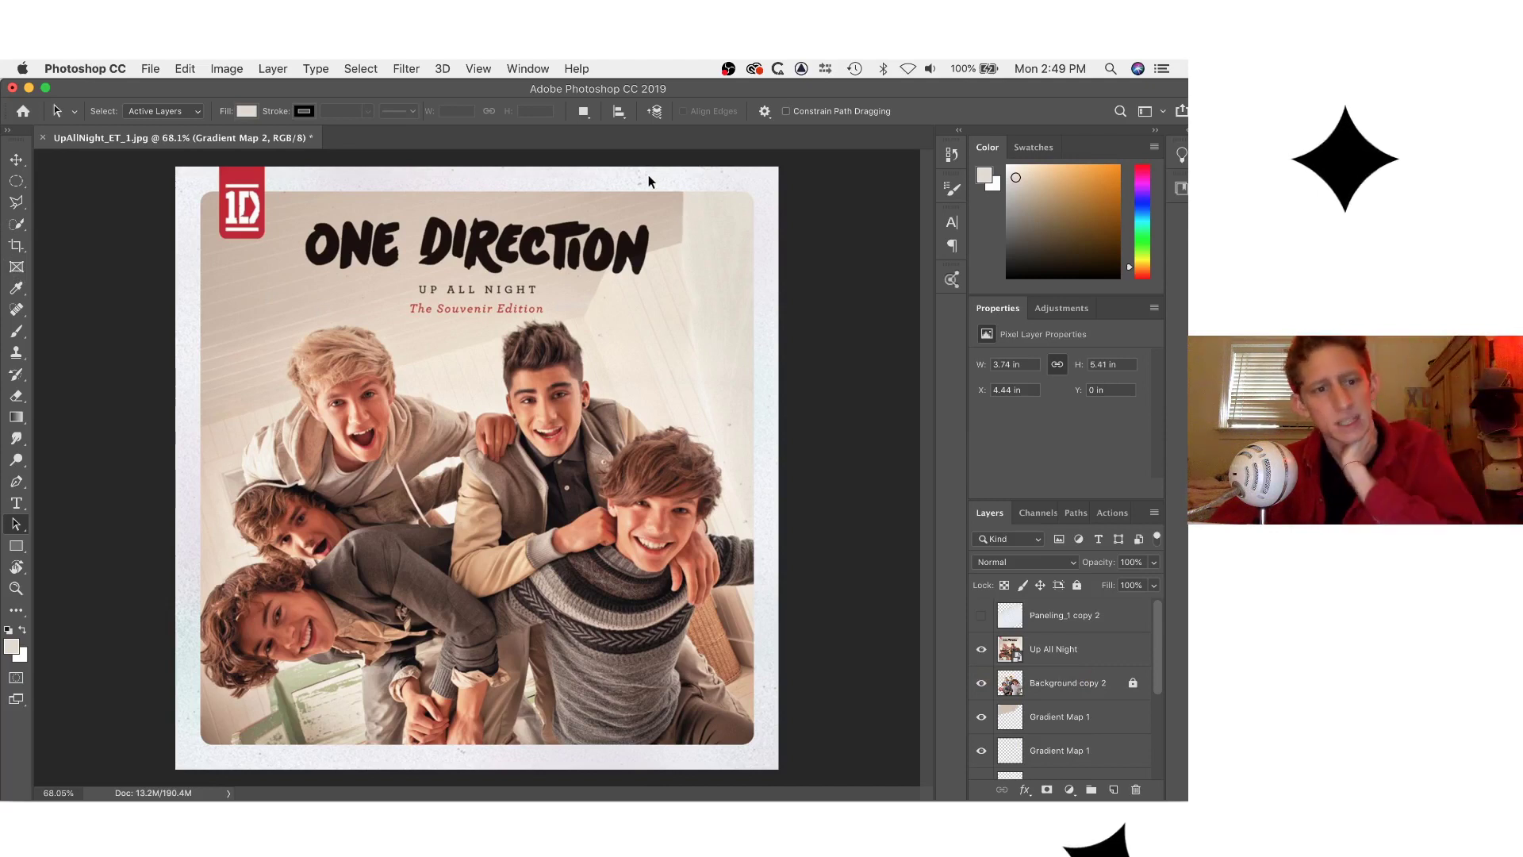
Switch to Chrome and search Google Images for "popcorn ceiling texture".
mouse_move(594, 799)
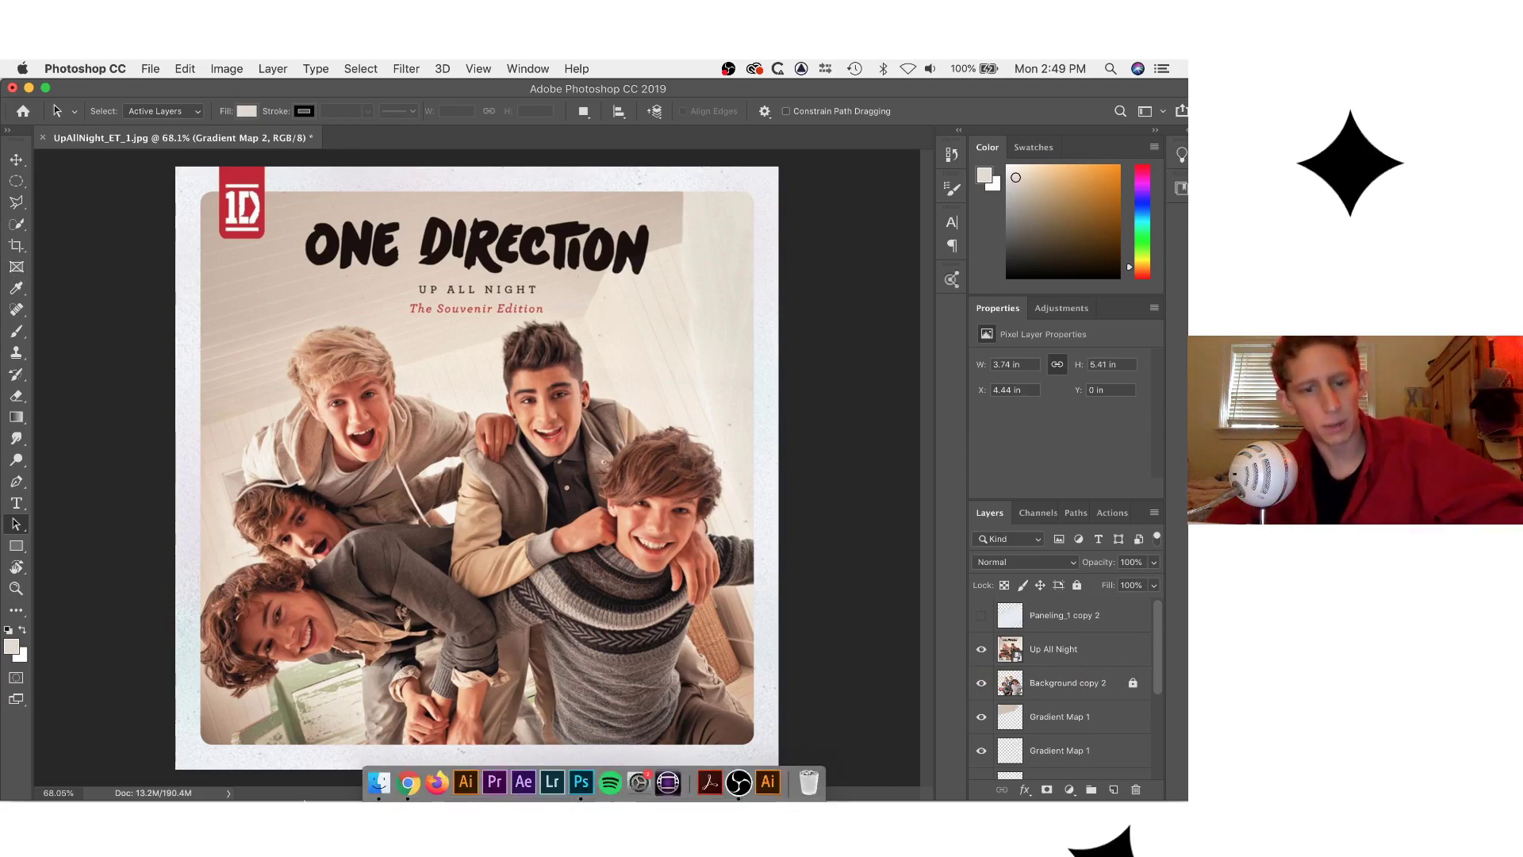
left_click(406, 783)
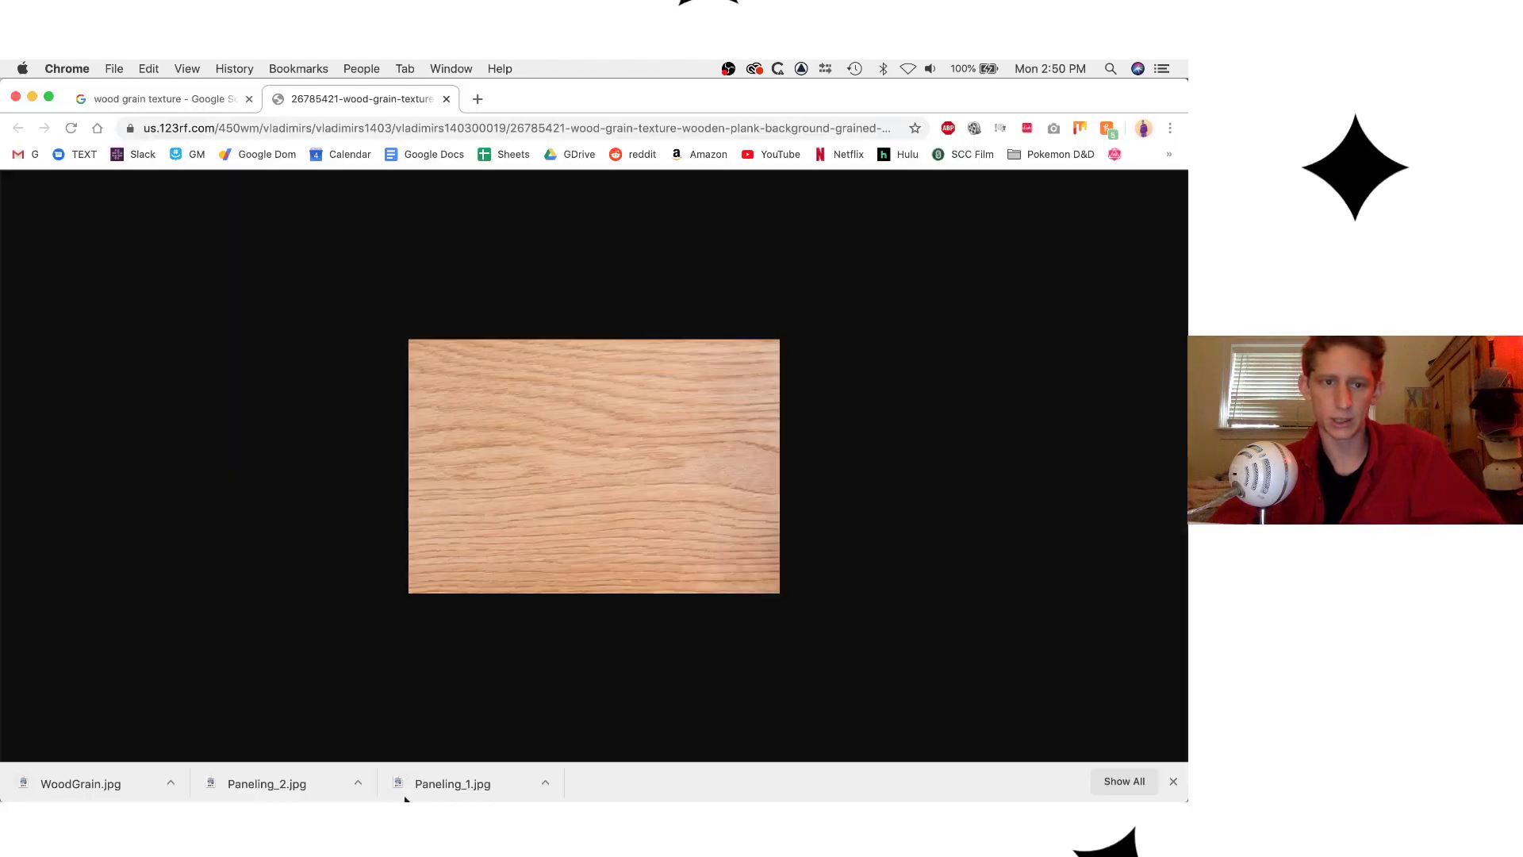
left_click(287, 129)
type("popcorn ceiling texture")
key("Return")
left_click(302, 249)
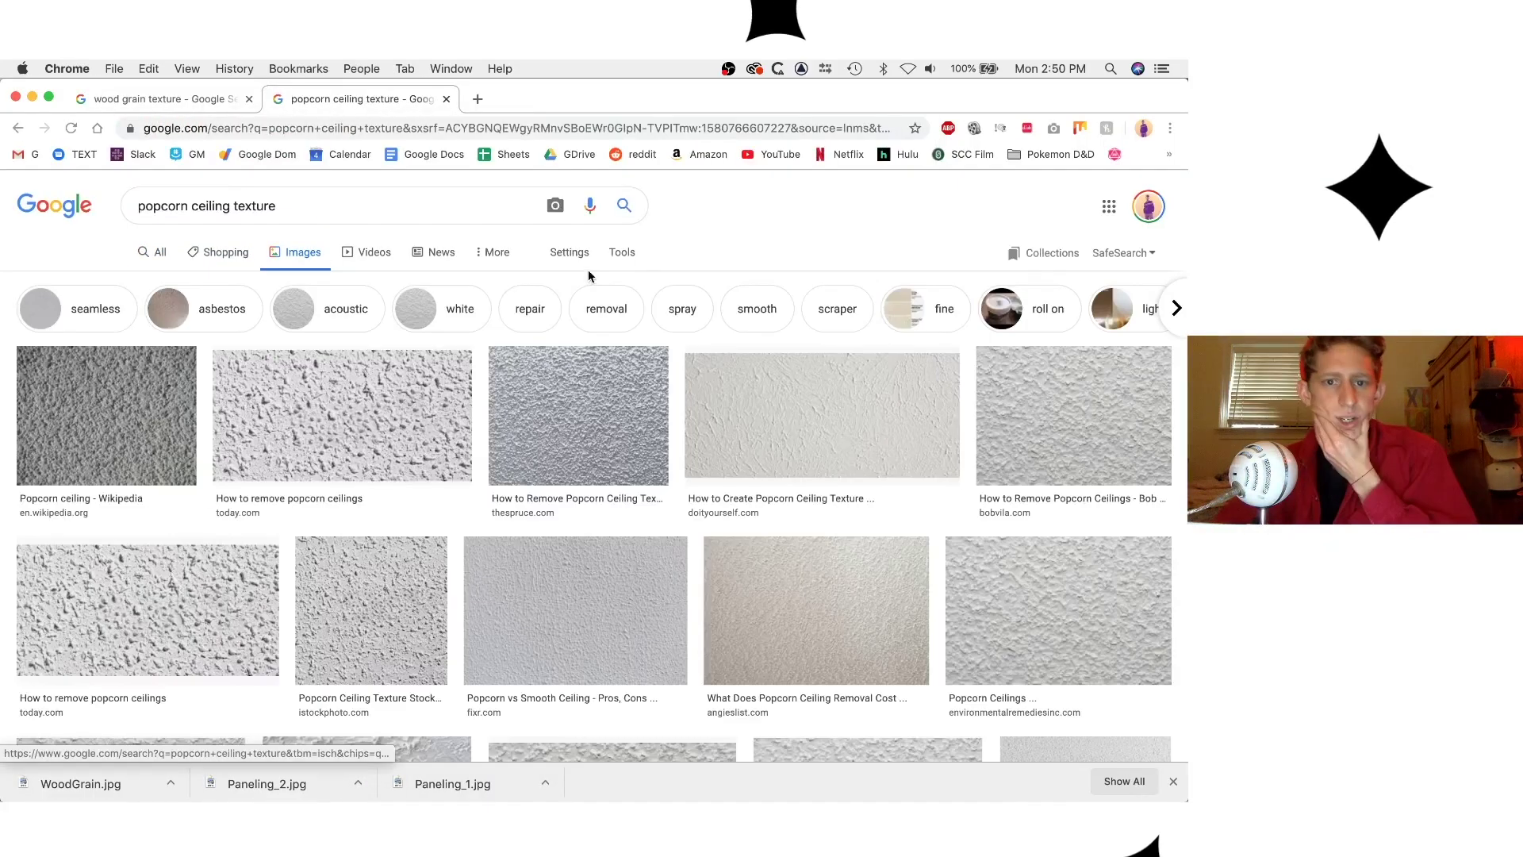
Limit the image results to large sizes and preview a ceiling texture against the cover's border in Photoshop.
left_click(620, 249)
left_click(246, 283)
left_click(254, 326)
left_click(1073, 445)
left_click(580, 783)
key("super+Tab")
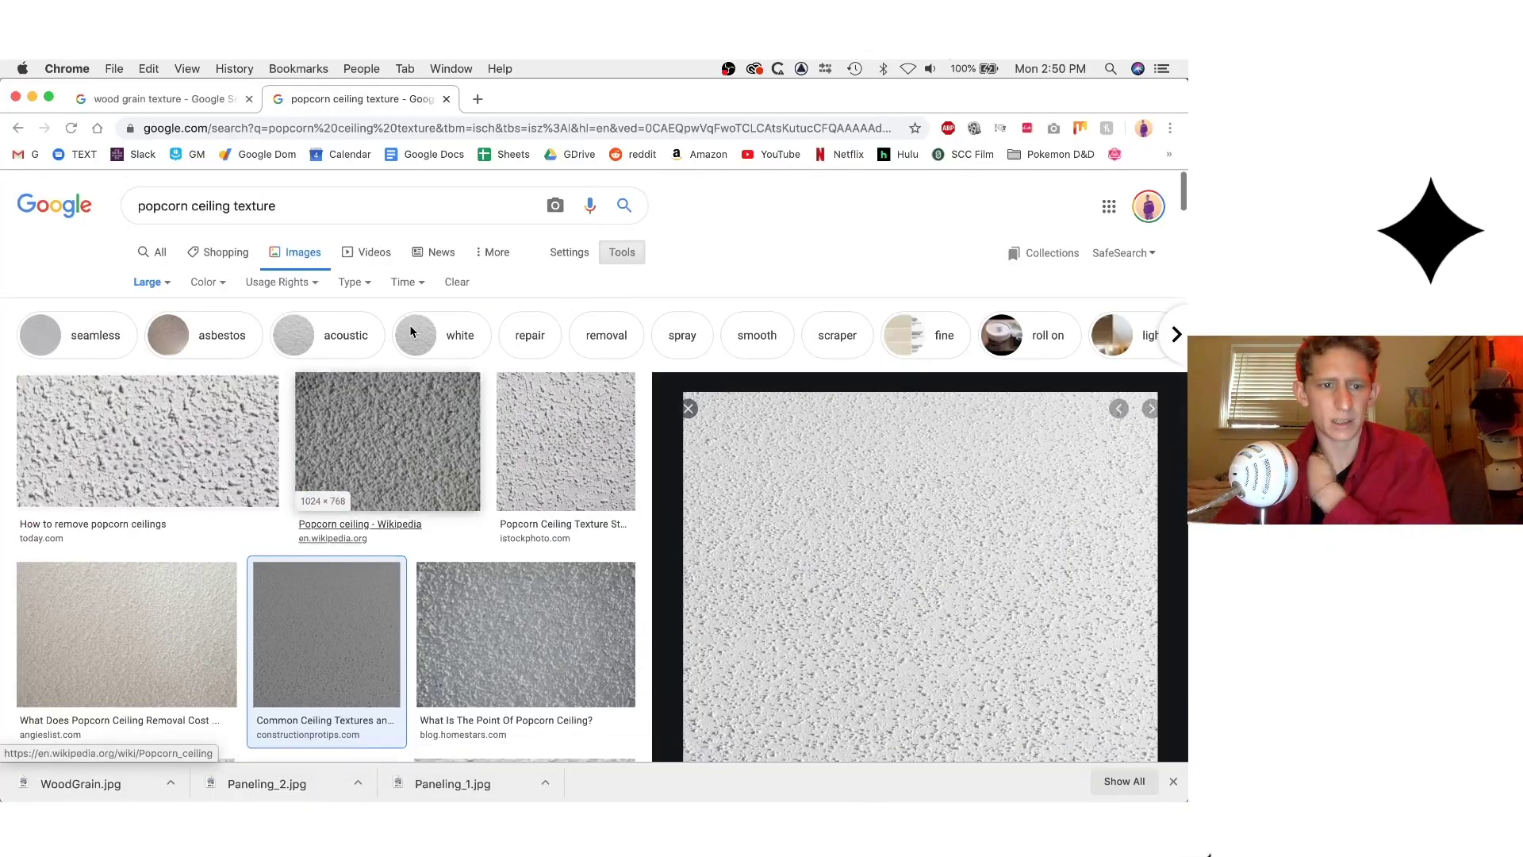
Search Google Images for "sandpaper texture" and save the full-size white sandpaper image as Sandpaper.jpg.
left_click(341, 207)
type("sandpaper texture")
key("Return")
left_click(873, 436)
right_click(677, 540)
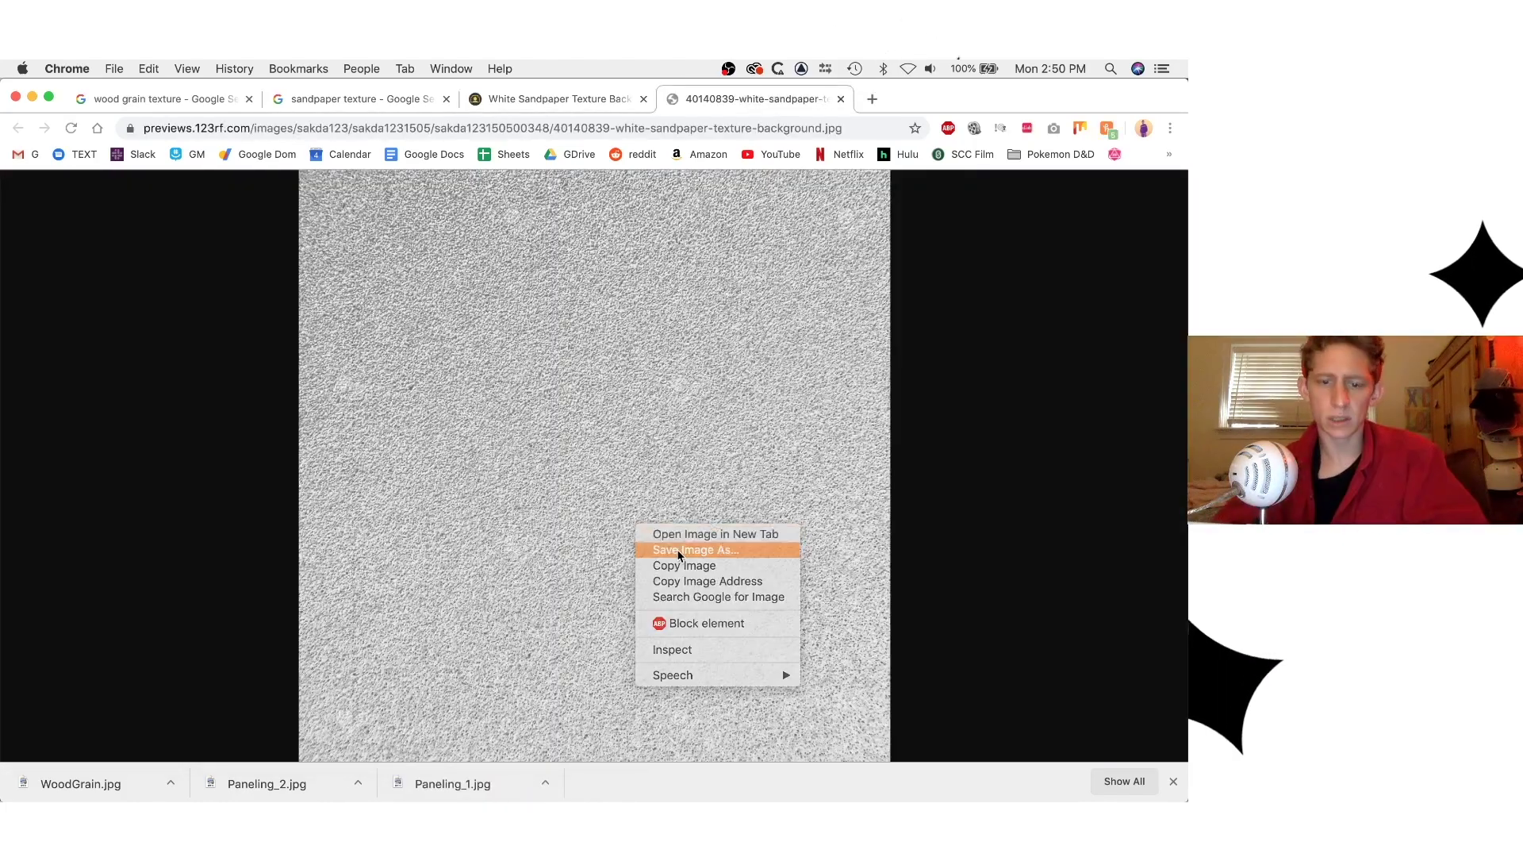
left_click(680, 555)
Switch to Photoshop, place Sandpaper.jpg from Finder into the cover document and enlarge it to span the canvas.
left_click(580, 789)
left_click(380, 789)
left_click_drag(634, 412, 435, 557)
scroll(435, 557, "down", 5)
left_click_drag(339, 373, 231, 265)
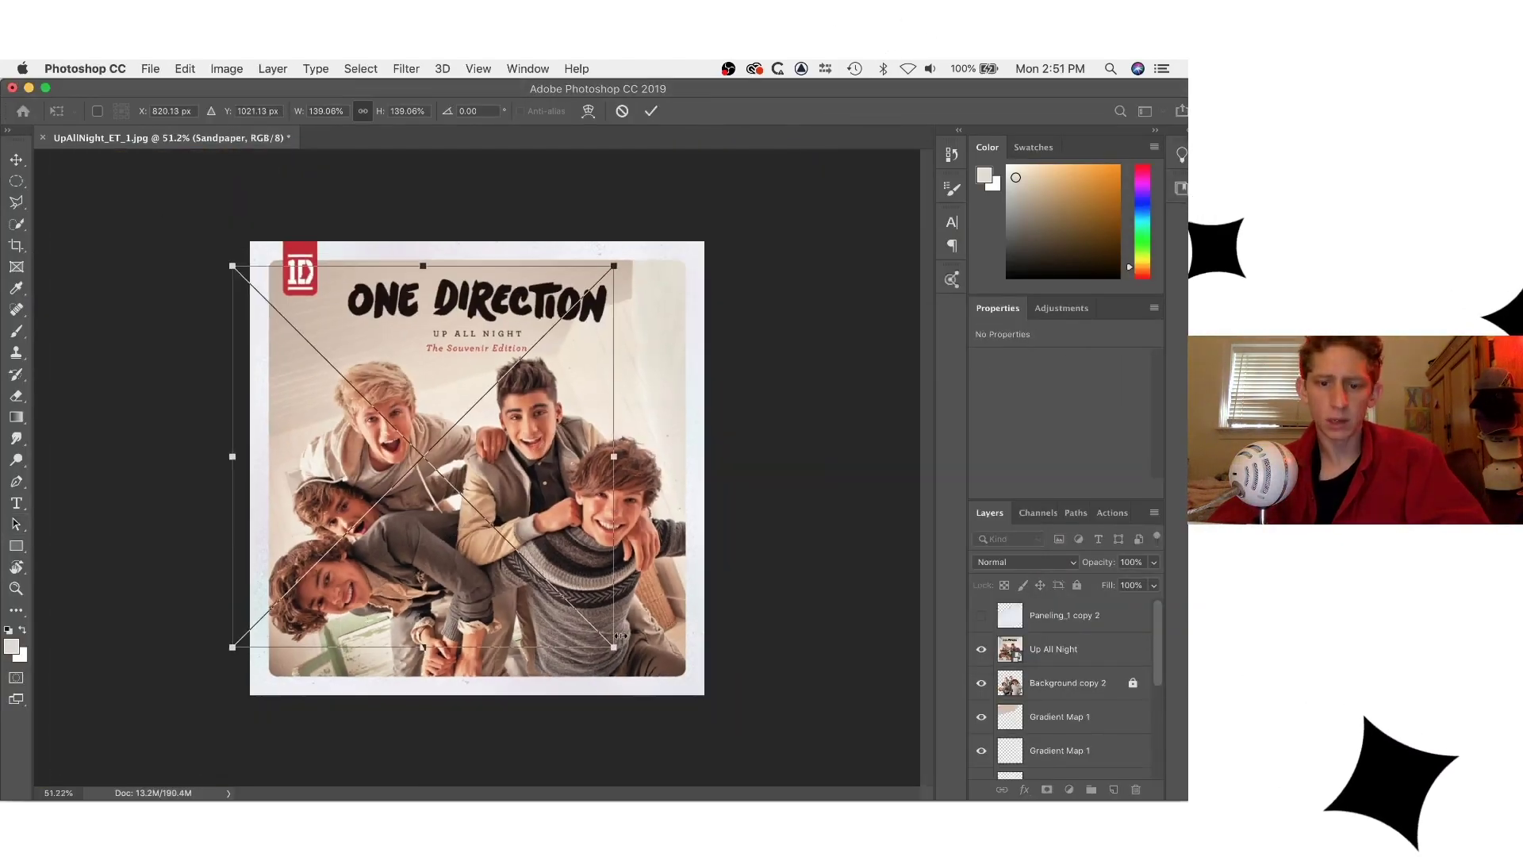
left_click_drag(615, 647, 735, 771)
key("Return")
Transform the Sandpaper layer again to fine-tune its size and position over the canvas.
key("super+t")
left_click_drag(754, 478, 715, 476)
left_click_drag(603, 476, 603, 465)
key("Return")
Move the Sandpaper layer between Up All Night and Background copy 2 and compare it with the cover.
left_click_drag(1051, 660, 1062, 632)
left_click_drag(1067, 649, 1069, 602)
left_click(980, 616)
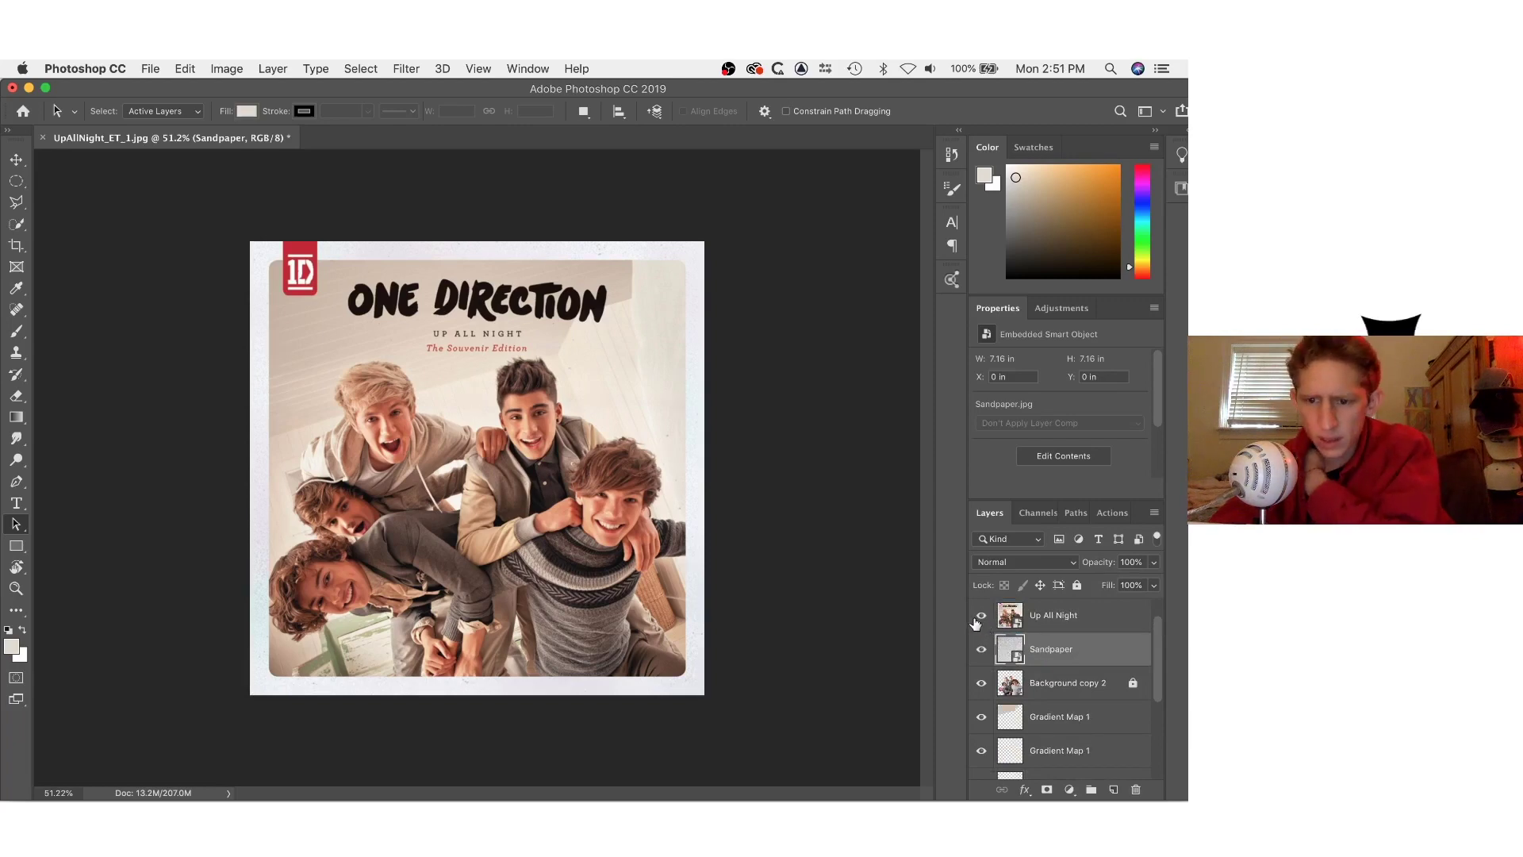
left_click(980, 616)
left_click(981, 616)
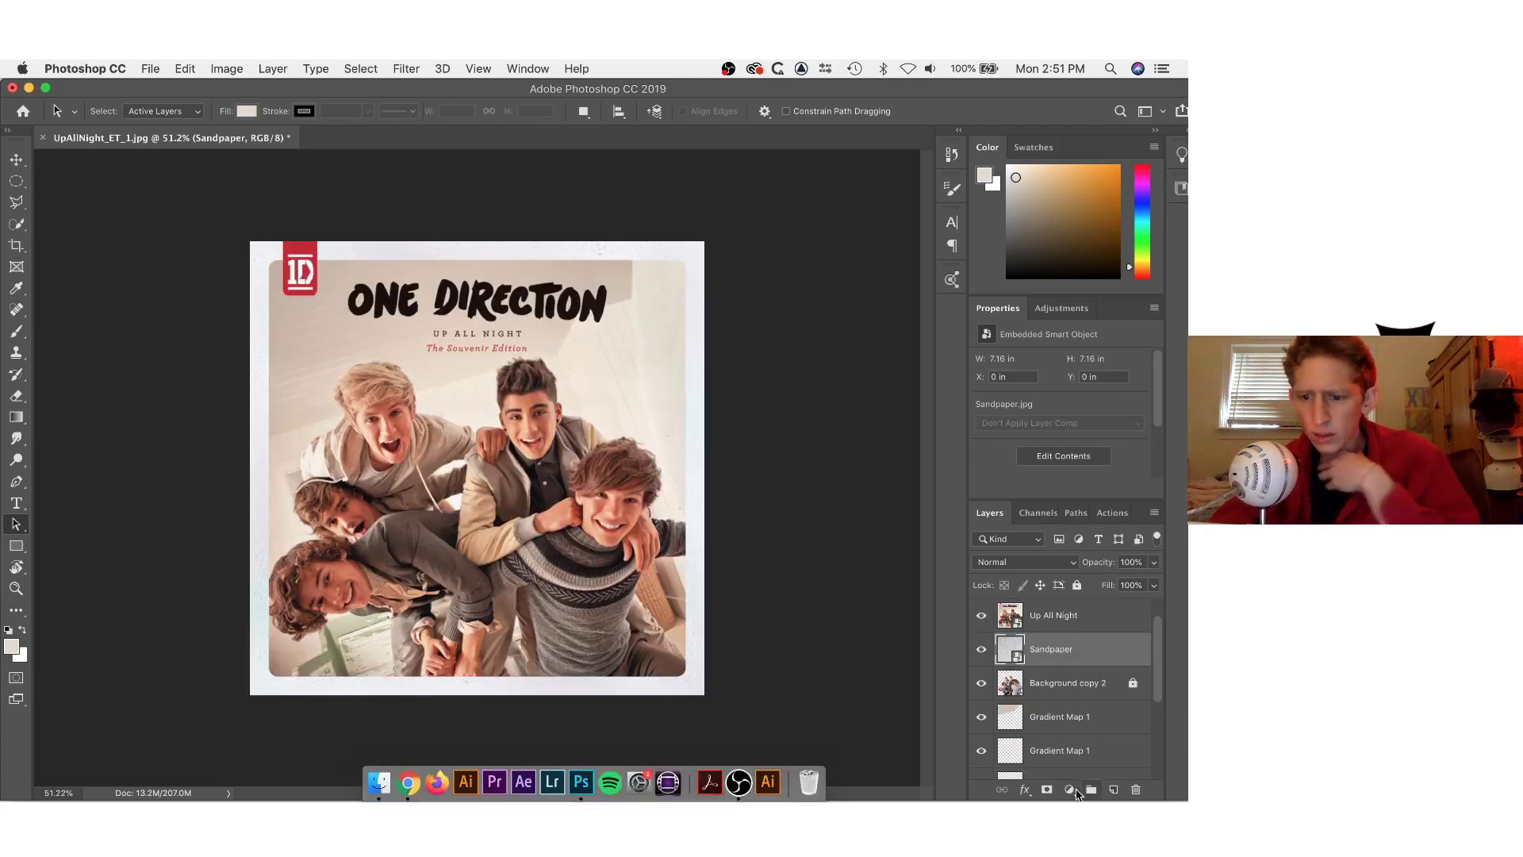
Add a Gradient Map adjustment above Sandpaper and sample the speckled border color from the Up All Night layer.
left_click(1068, 789)
left_click(1095, 736)
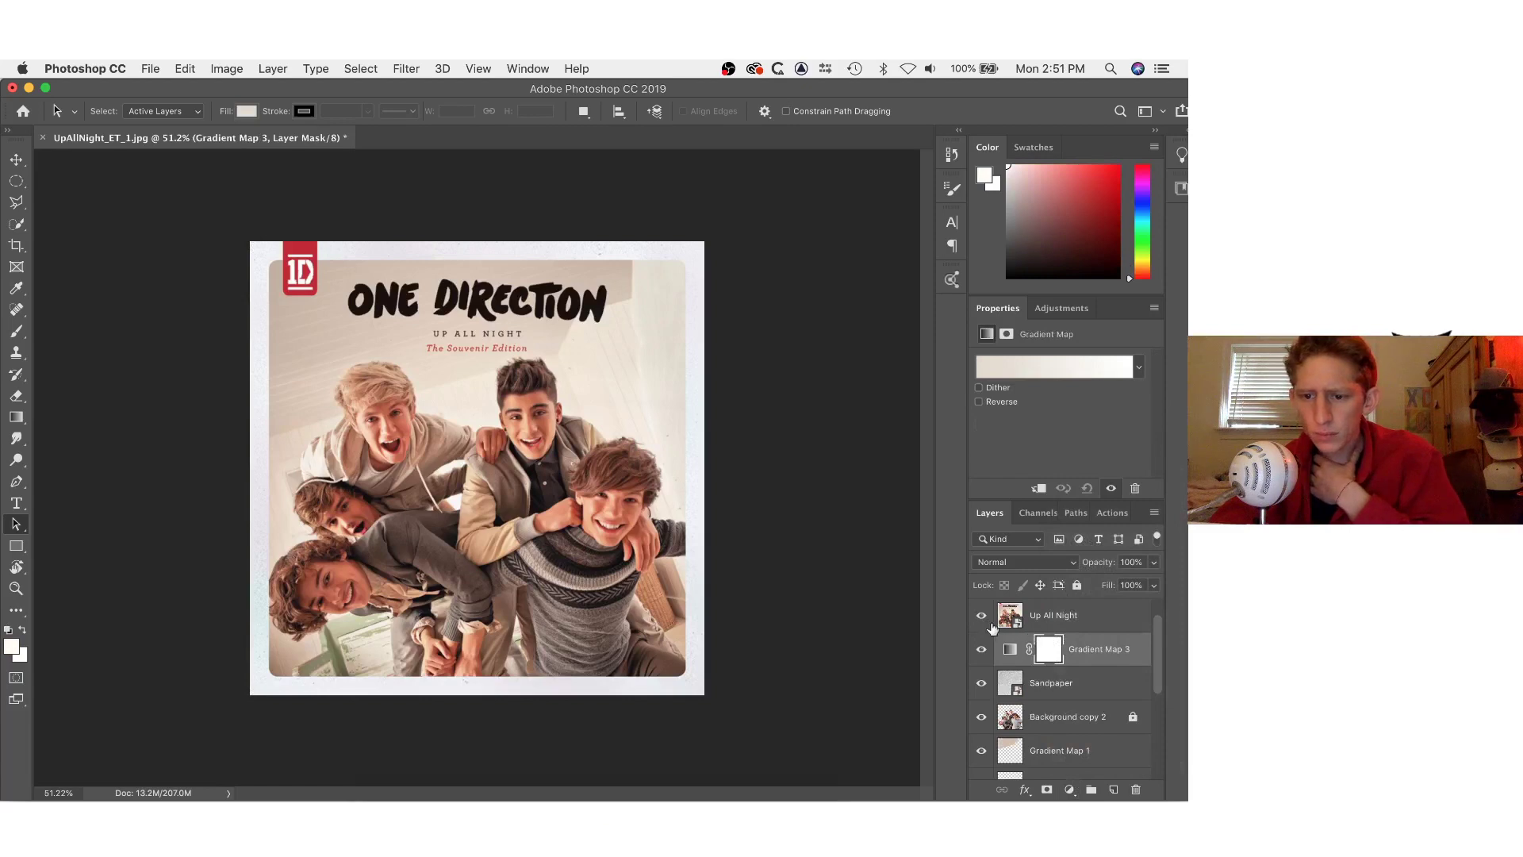
left_click(1049, 618)
scroll(660, 464, "up", 5)
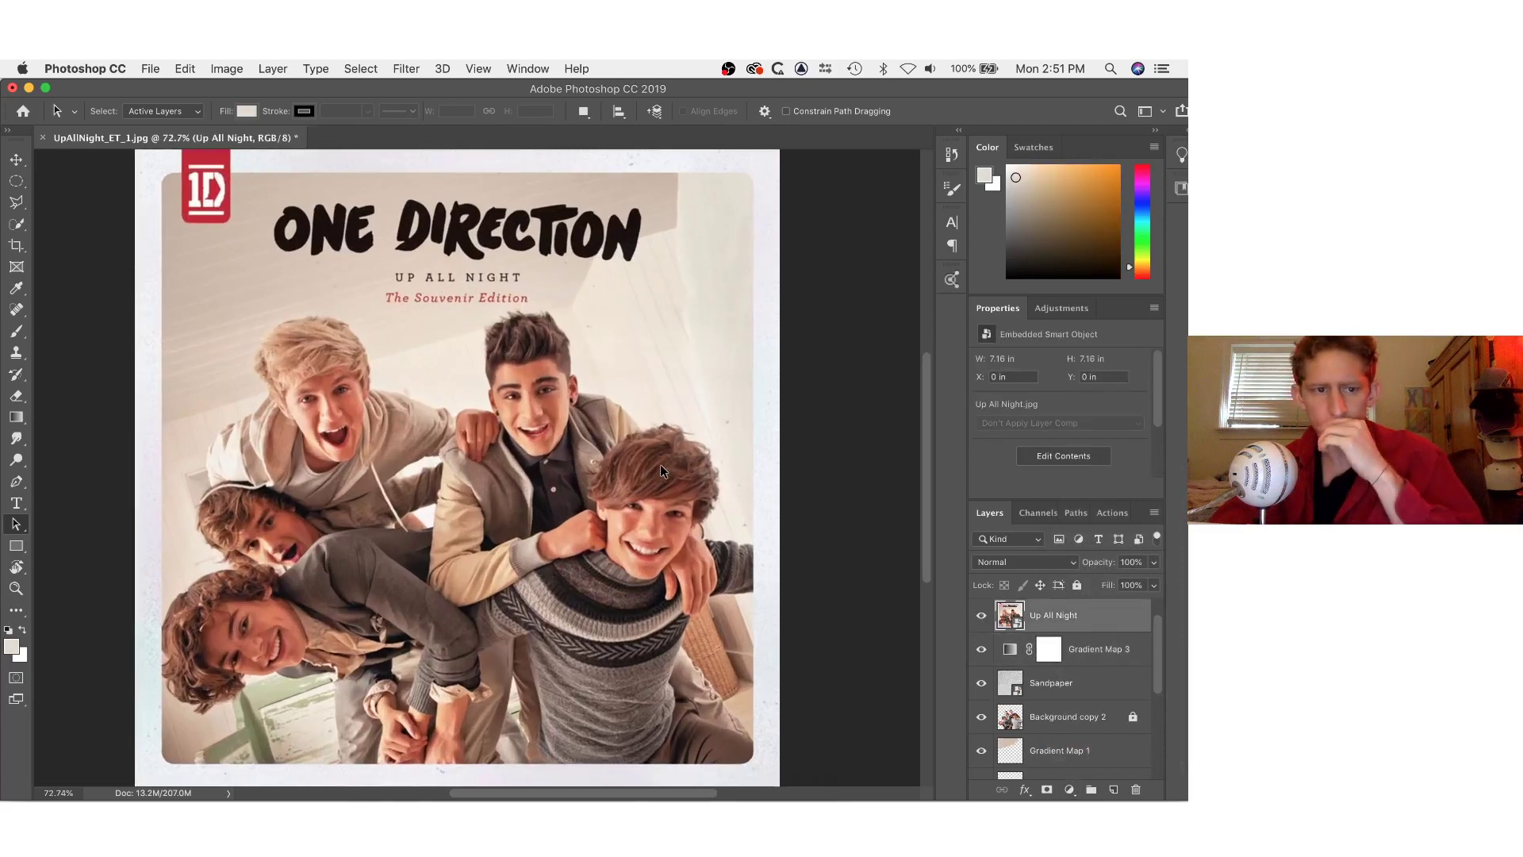
scroll(662, 465, "up", 5)
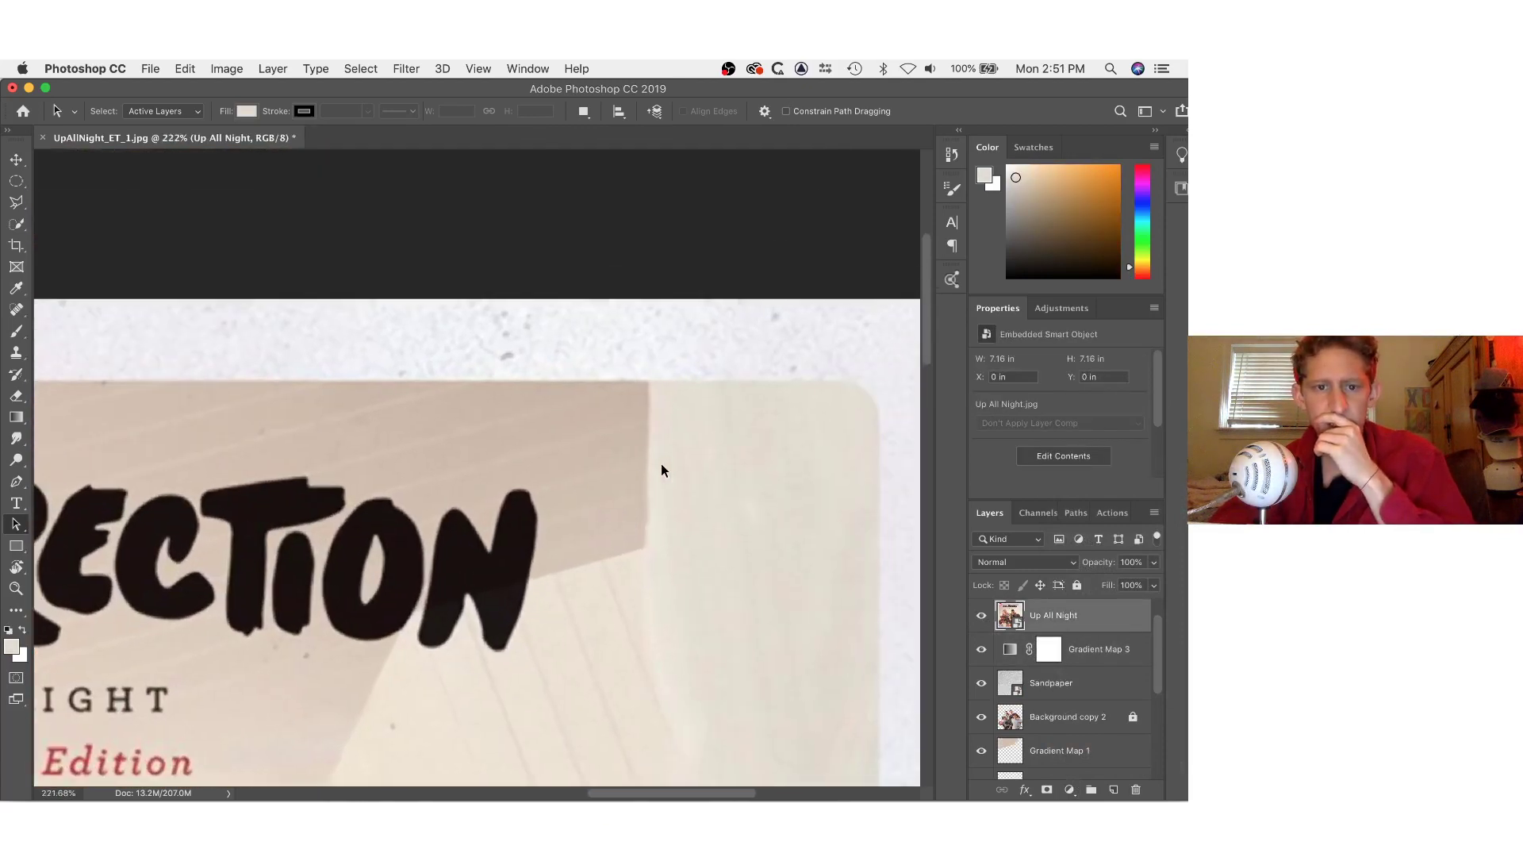
key("i")
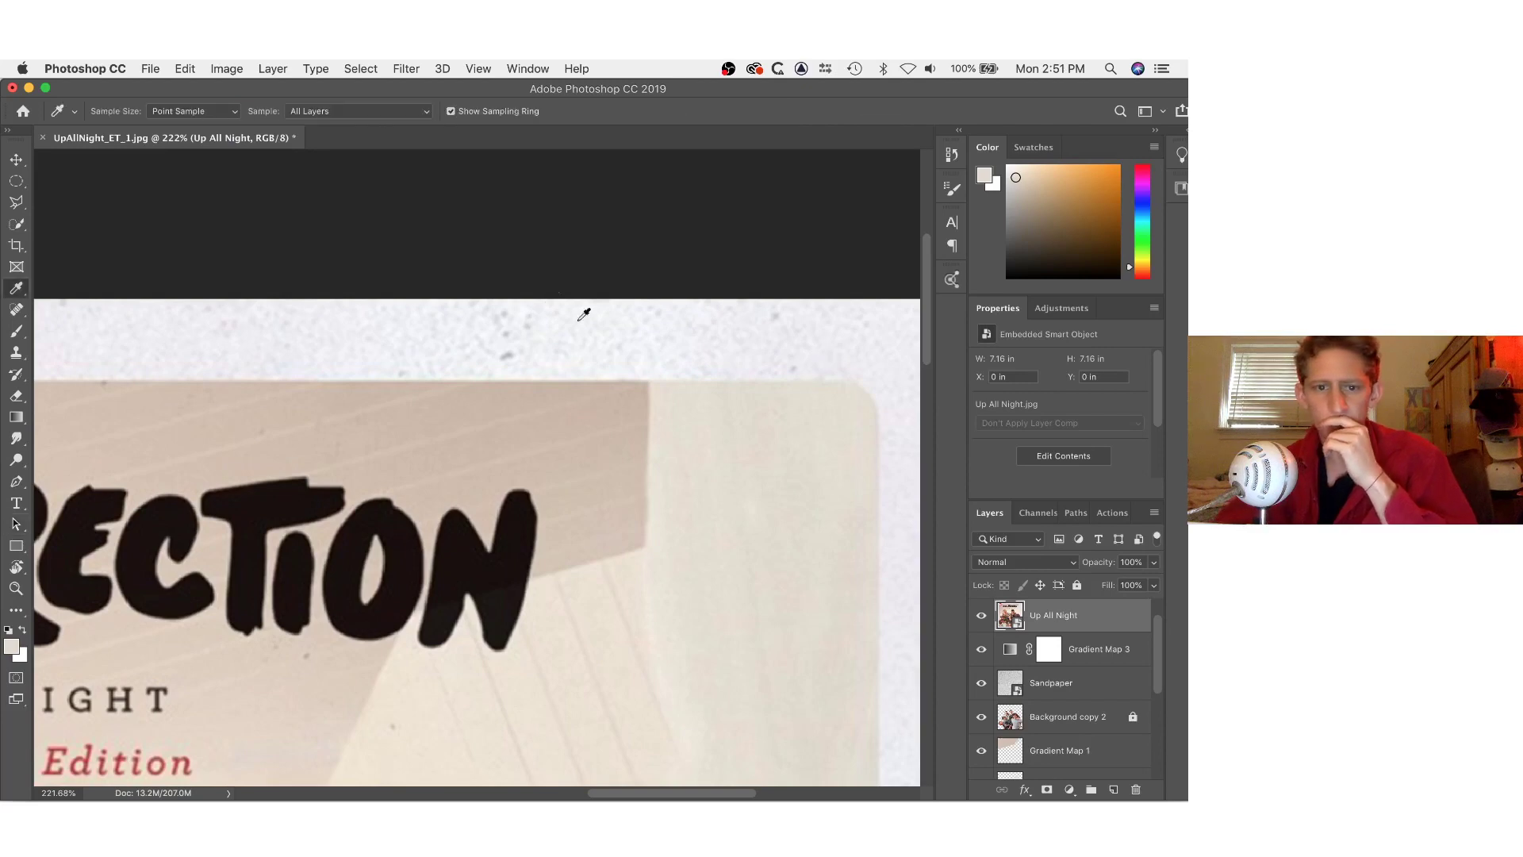
left_click(983, 175)
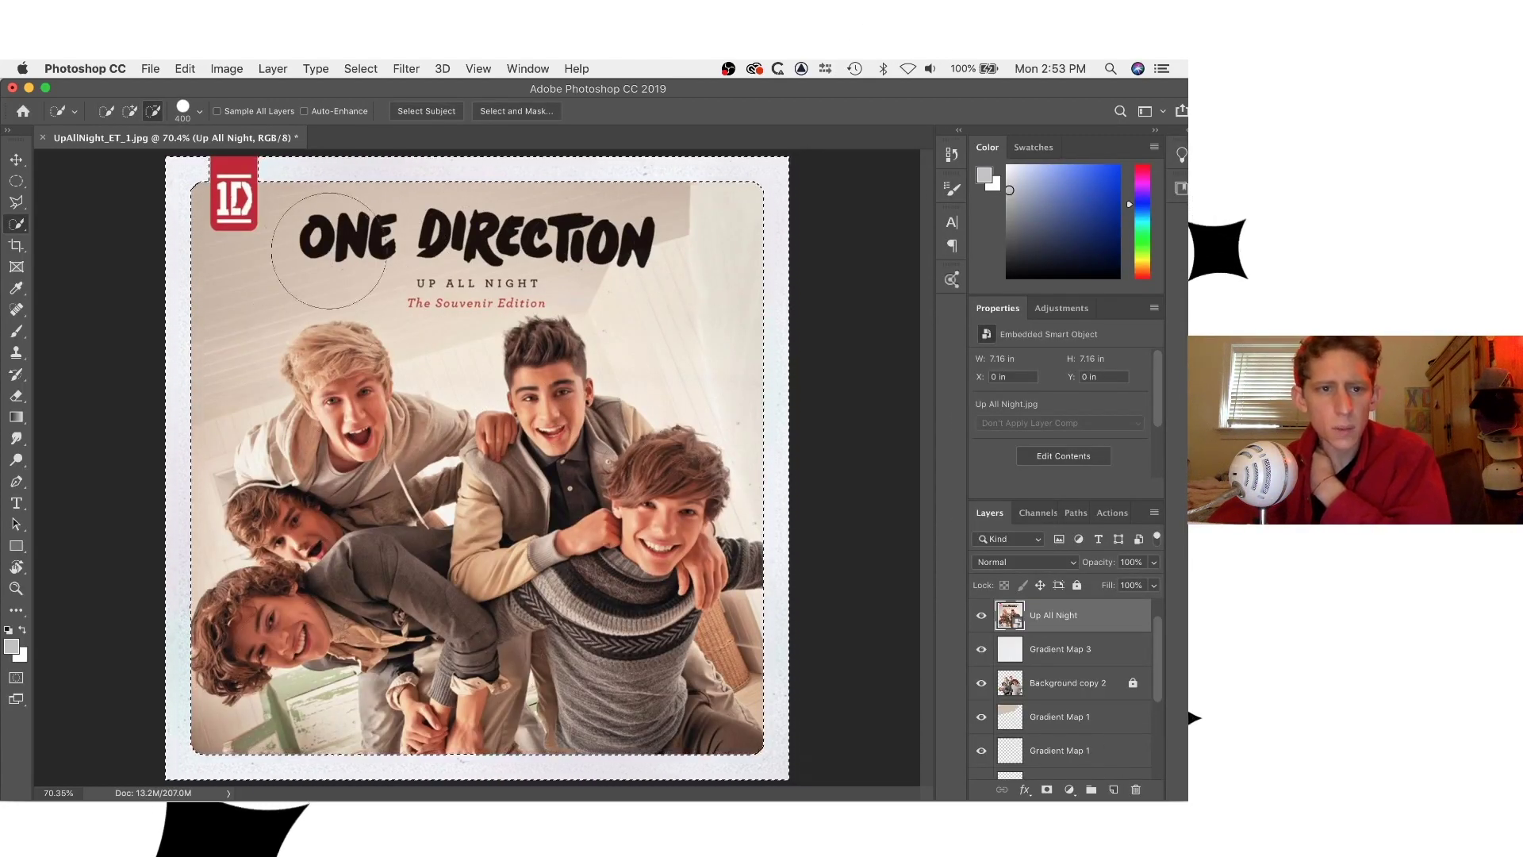
Open the cover's border selection in Select and Mask and inspect its edges in the Black & White view.
key("super+alt+r")
left_click(1029, 212)
left_click(991, 396)
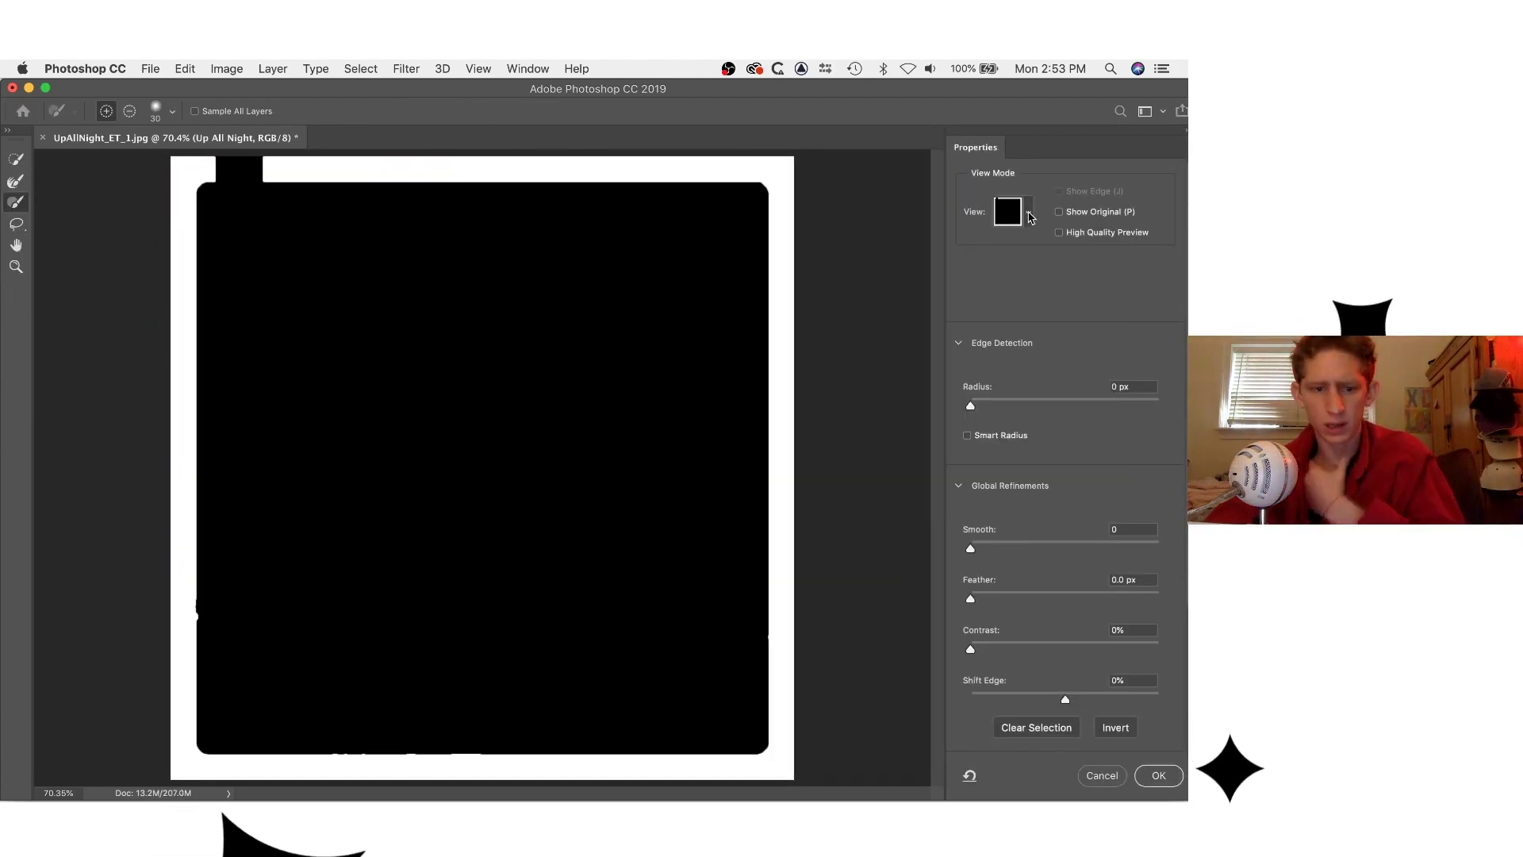
scroll(381, 445, "up", 3)
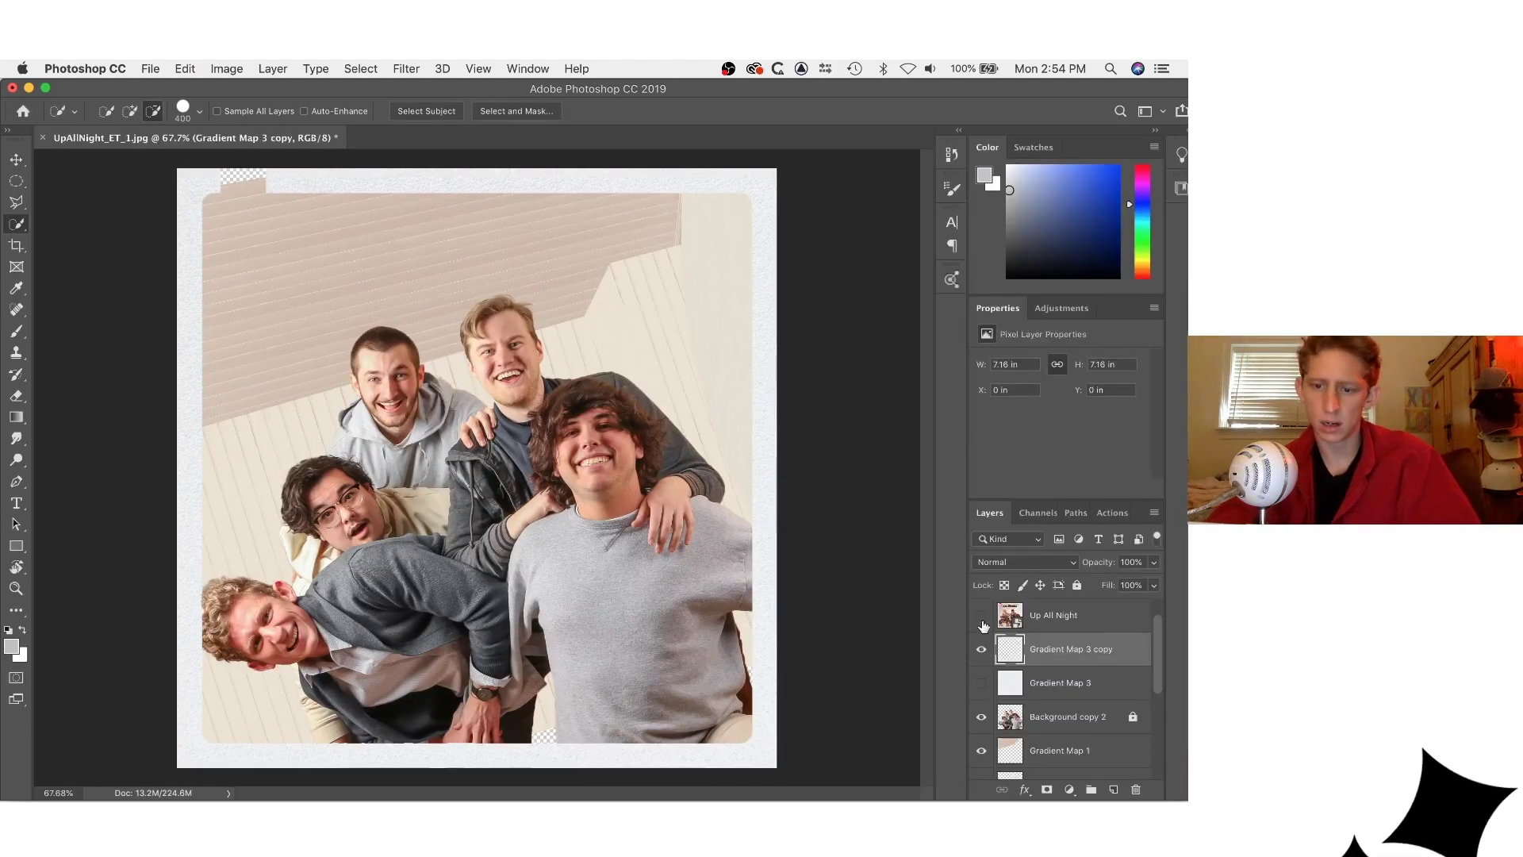
Unlock Background copy 2 and shrink the group cutout slightly to 7 in by 5.6 in so it sits inside the border.
left_click(1067, 717)
left_click(1132, 716)
key("super+t")
left_click_drag(182, 291, 190, 299)
key("Return")
left_click(981, 616)
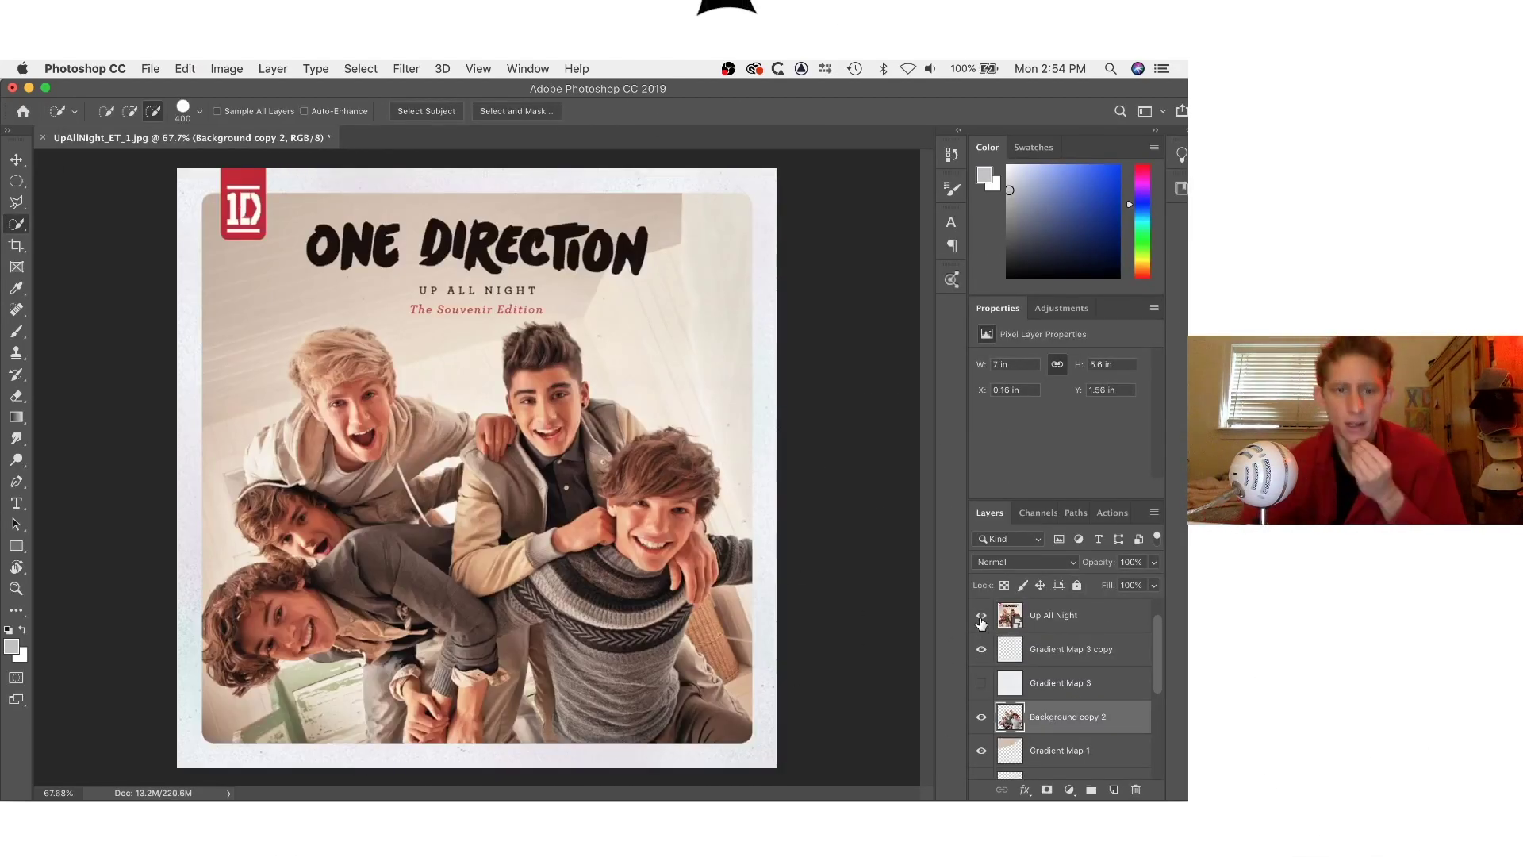
left_click(981, 616)
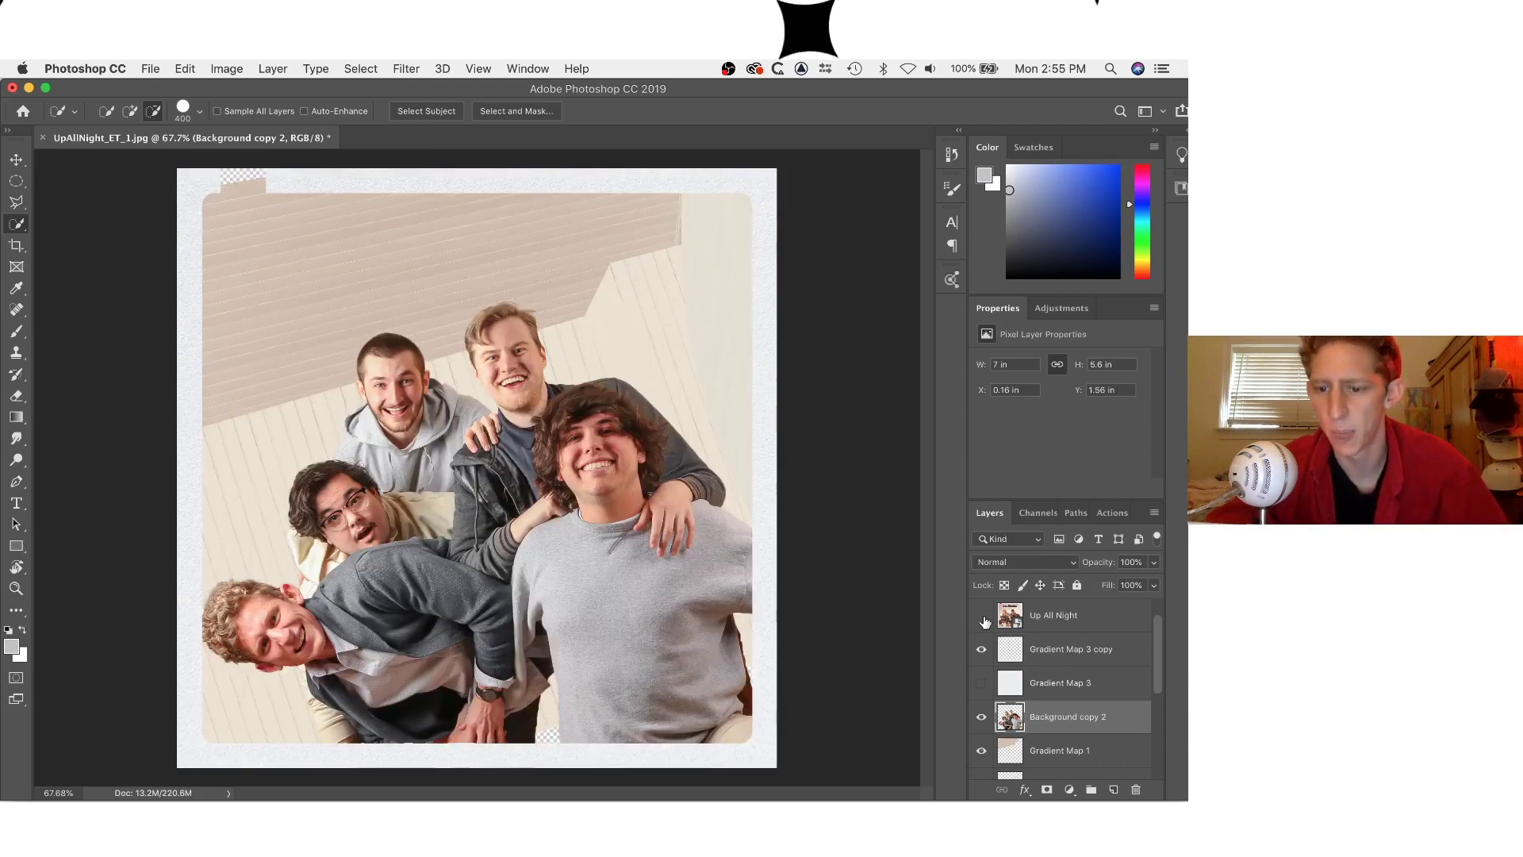
Create a new layer above Gradient Map 3 copy and select the cover's red 1D tab with a size 100 Quick Selection brush.
left_click(1055, 647)
left_click(1113, 789)
left_click(1055, 616)
left_click(981, 616)
key("bracketleft")
key("bracketleft")
key("bracketleft")
key("bracketleft")
key("bracketleft")
key("bracketleft")
key("bracketleft")
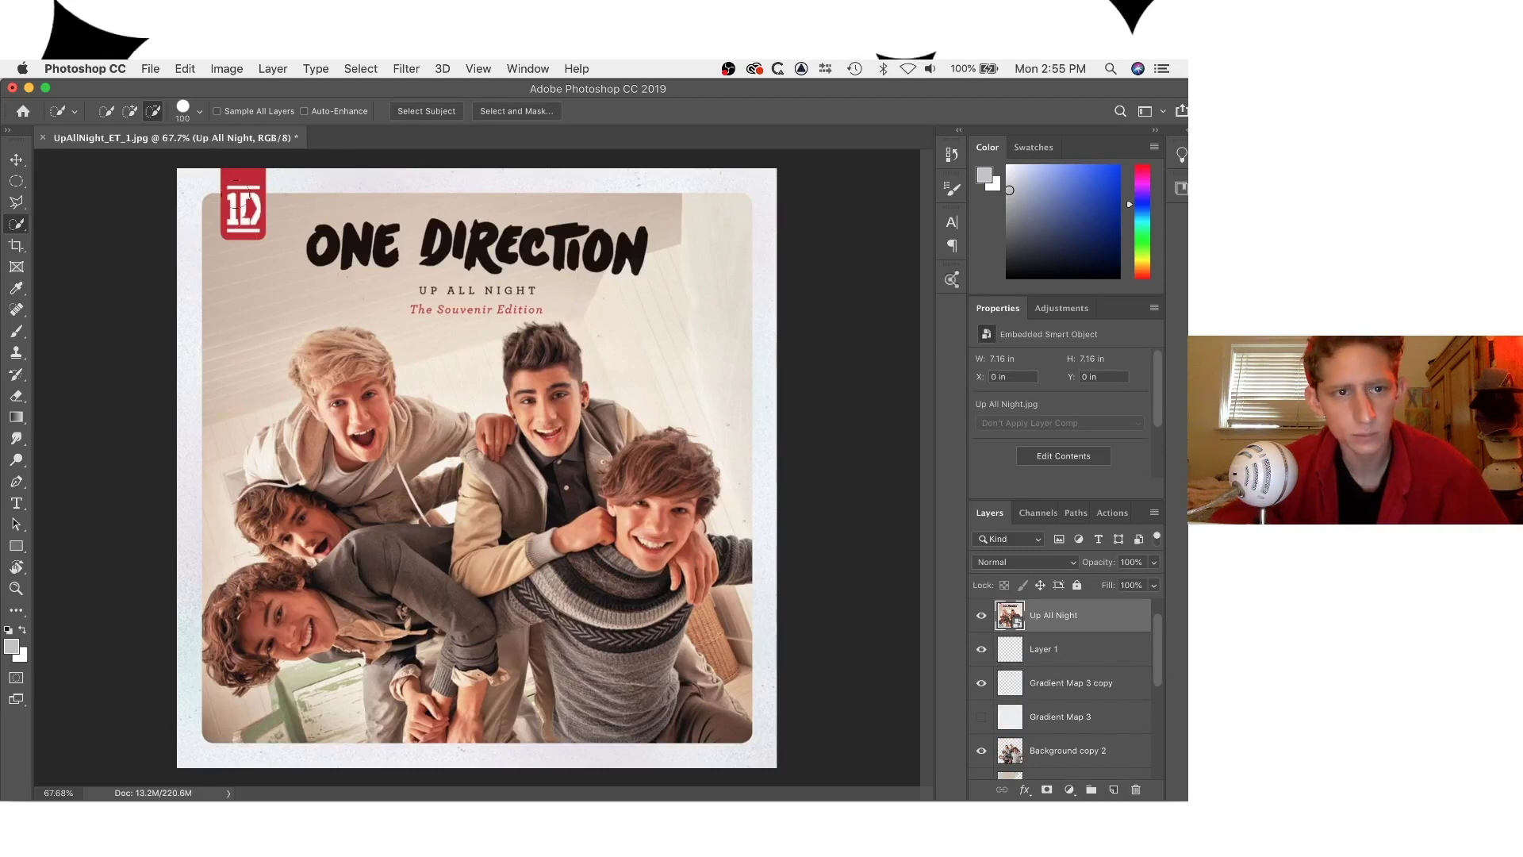
left_click_drag(242, 181, 243, 228)
Paint the selected tab area solid red on Layer 1 with the cover's sampled red, hiding Up All Night and deselecting when filled.
left_click(1055, 648)
key("b")
left_click(242, 208, "alt")
left_click(981, 616)
left_click_drag(243, 176, 242, 231)
key("super+d")
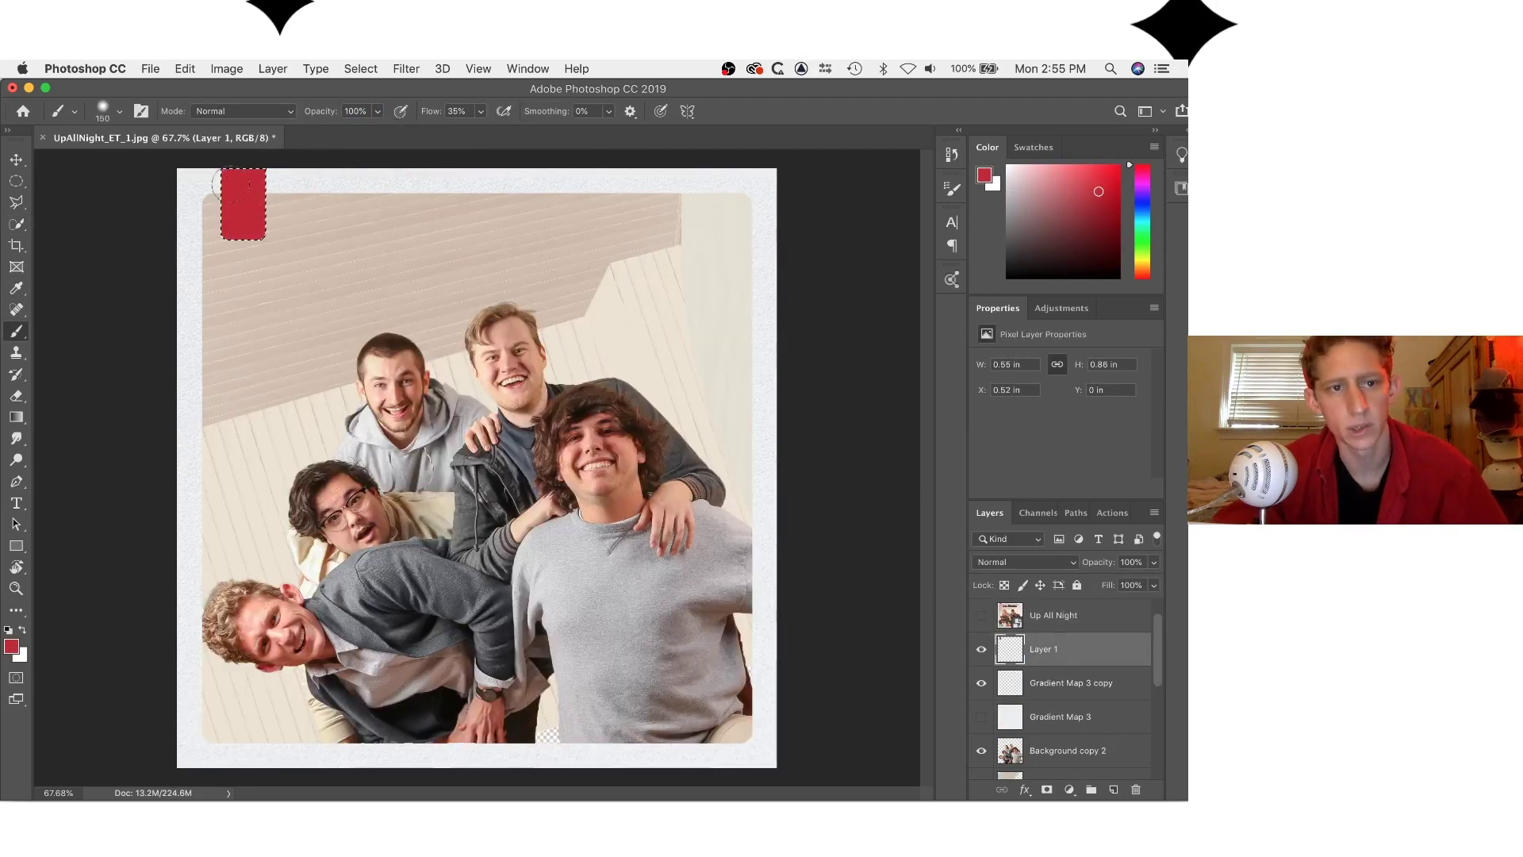
Try to touch up the red tab's upper corners on Layer 1 with a smaller brush.
key("a")
key("b")
key("a")
scroll(279, 254, "up", 10)
key("b")
scroll(282, 249, "up", 5)
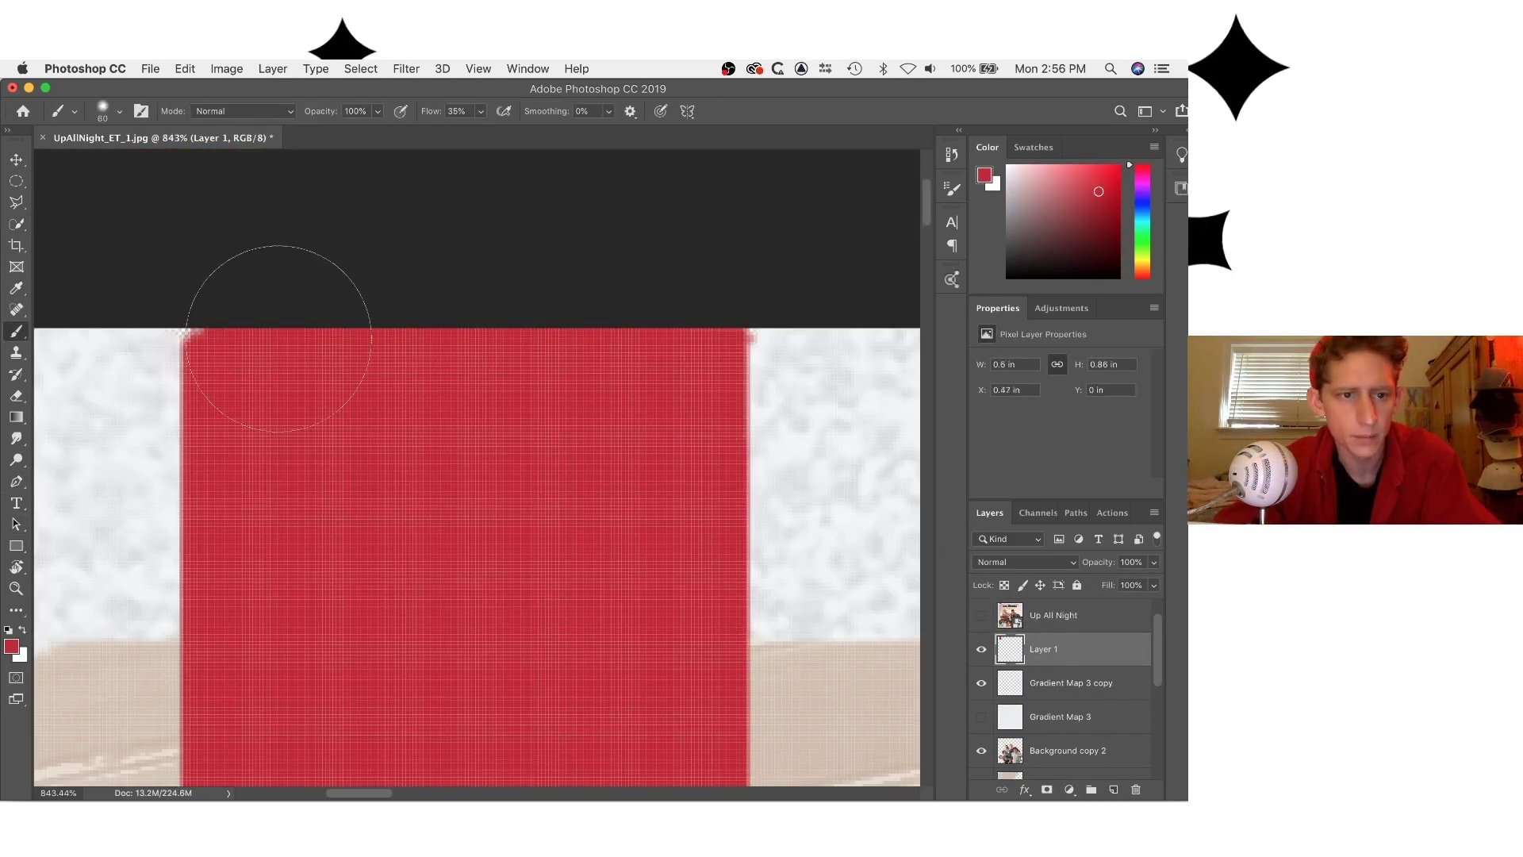
key("a")
Stretch the lowest Gradient Map 1 wall layer to about 10.95 in by 8.03 in to fill the gap at the image's lower edge.
scroll(579, 632, "down", 10)
scroll(1059, 716, "down", 3)
scroll(1060, 717, "down", 2)
scroll(547, 714, "up", 4)
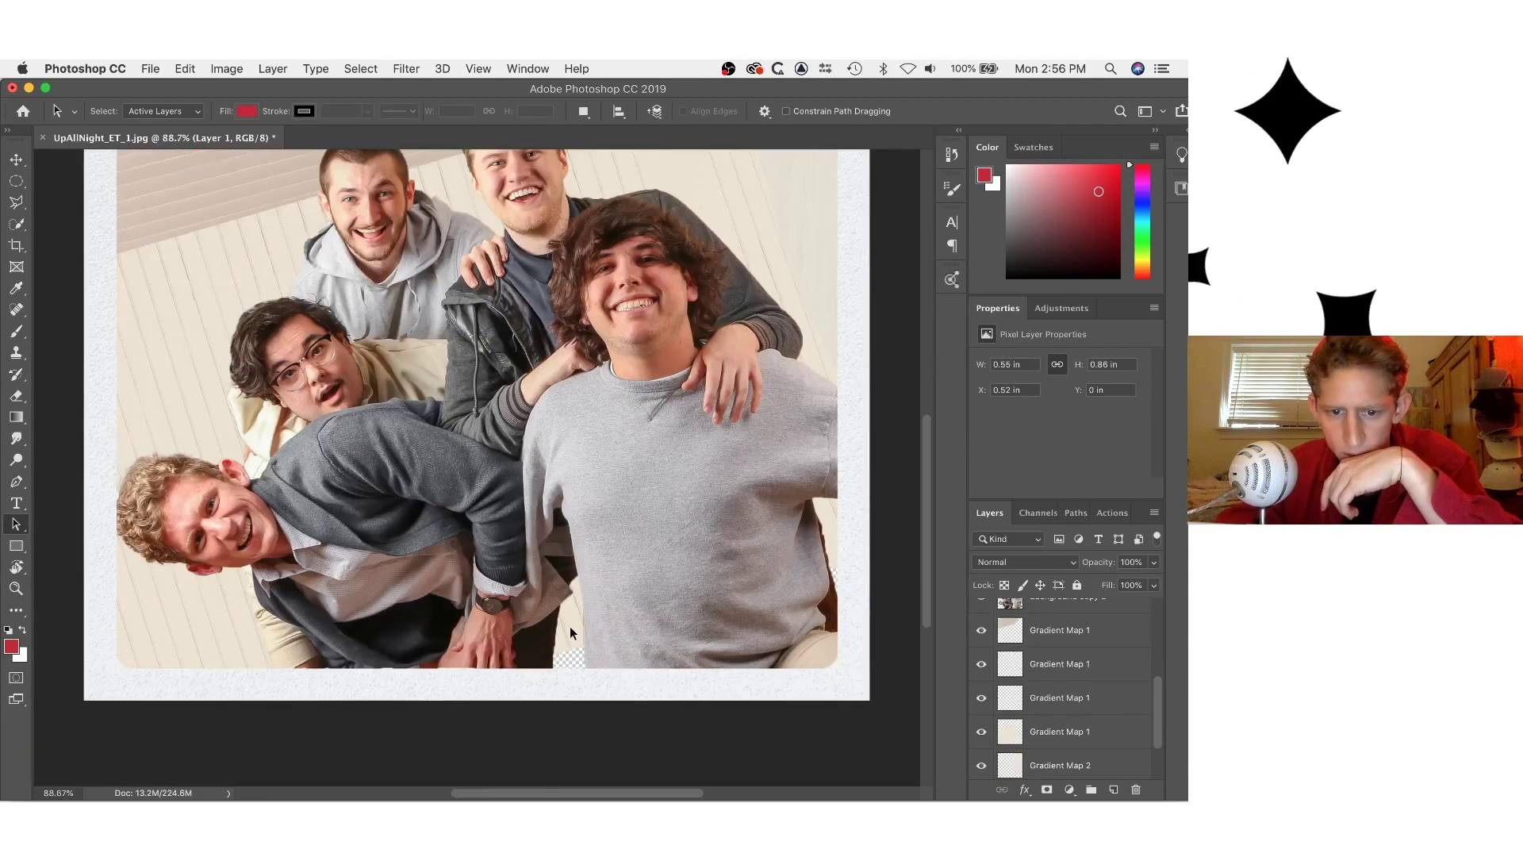
left_click(1060, 731)
key("super+t")
scroll(547, 634, "down", 5)
left_click_drag(878, 781, 901, 793)
left_click_drag(865, 674, 853, 675)
left_click_drag(882, 514, 901, 516)
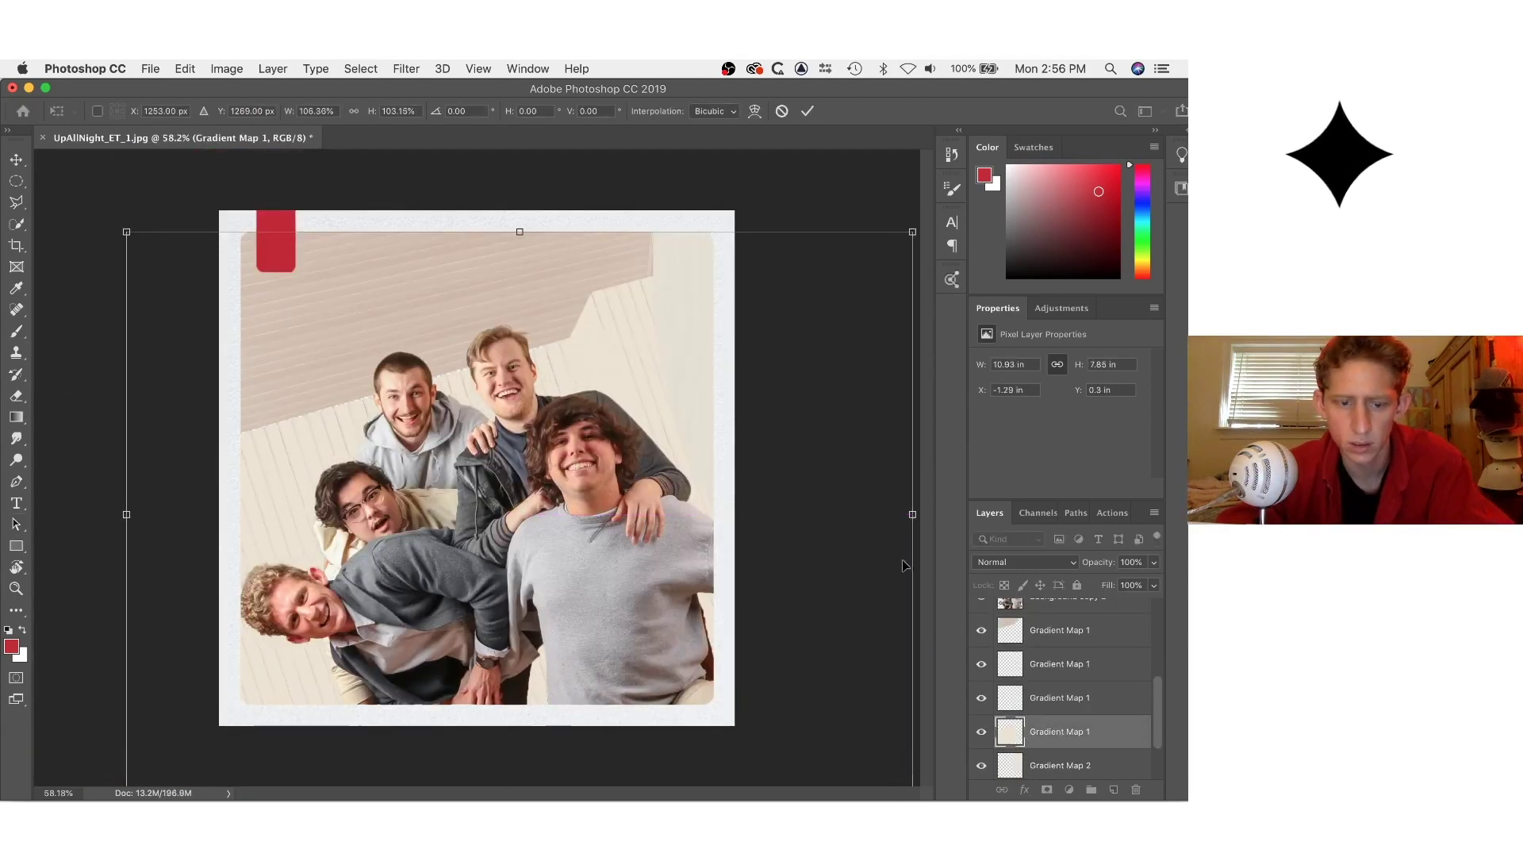
scroll(797, 638, "down", 2)
key("Return")
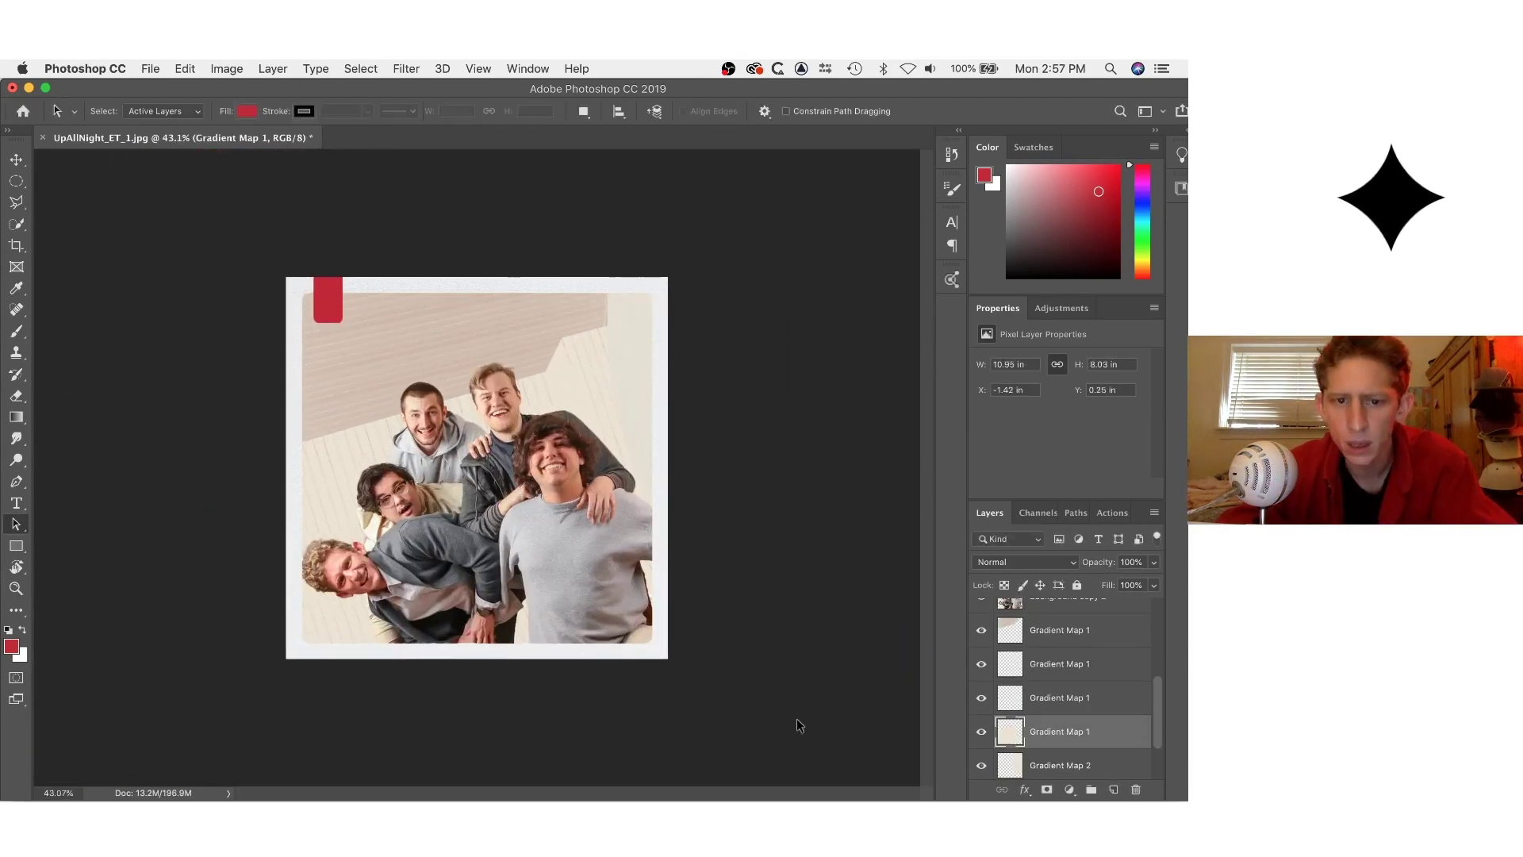
Resize the next Gradient Map 1 wall layer up to about 9.59 in by 9.14 in.
left_click(1031, 697)
key("super+t")
key("Return")
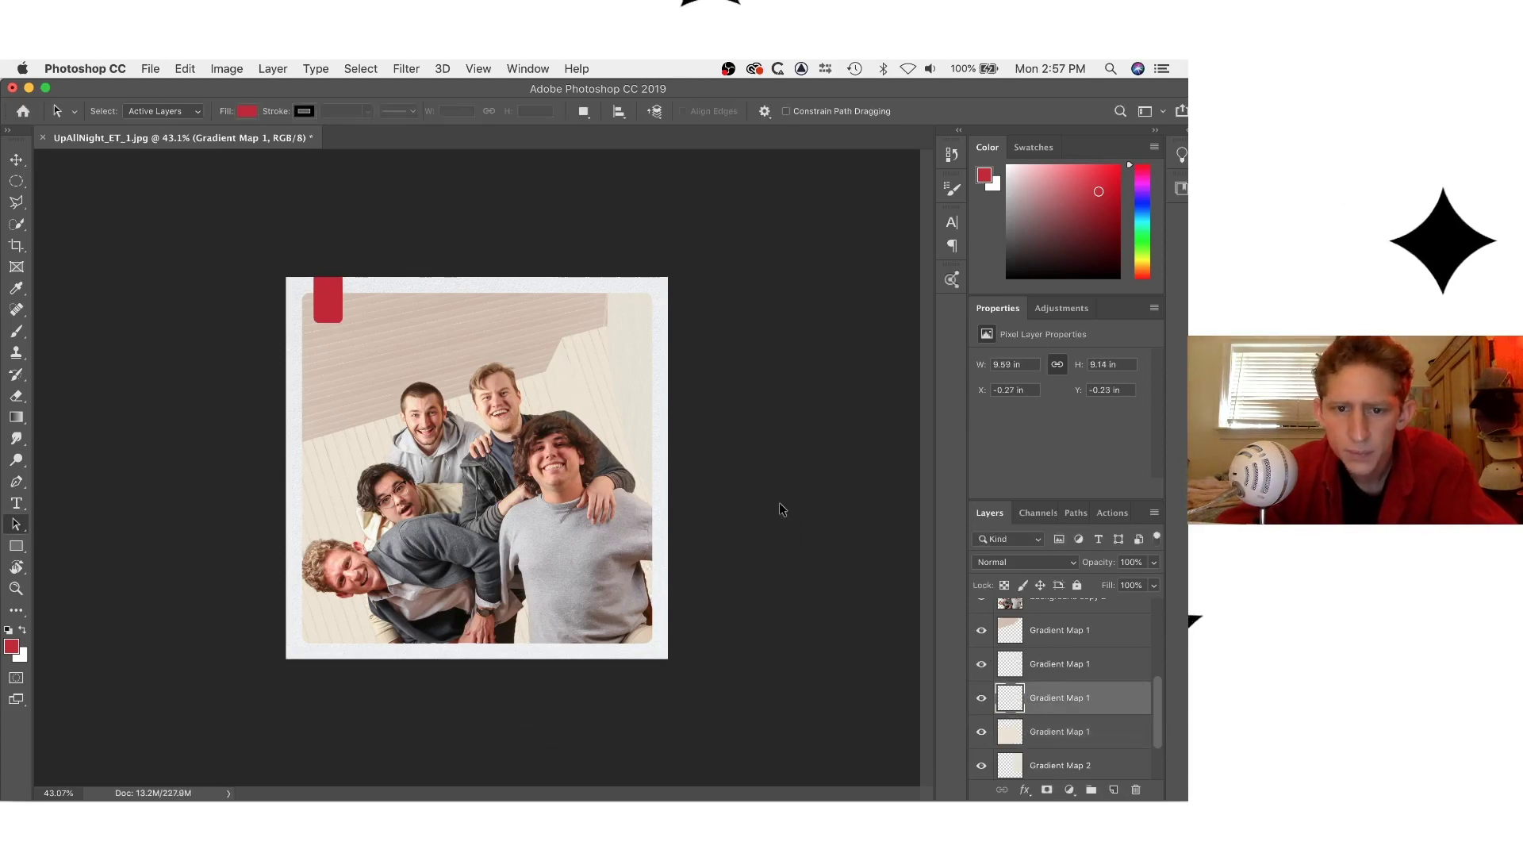
Merge the Gradient Map wall layers into one layer and show the Up All Night reference cover.
scroll(779, 502, "up", 1)
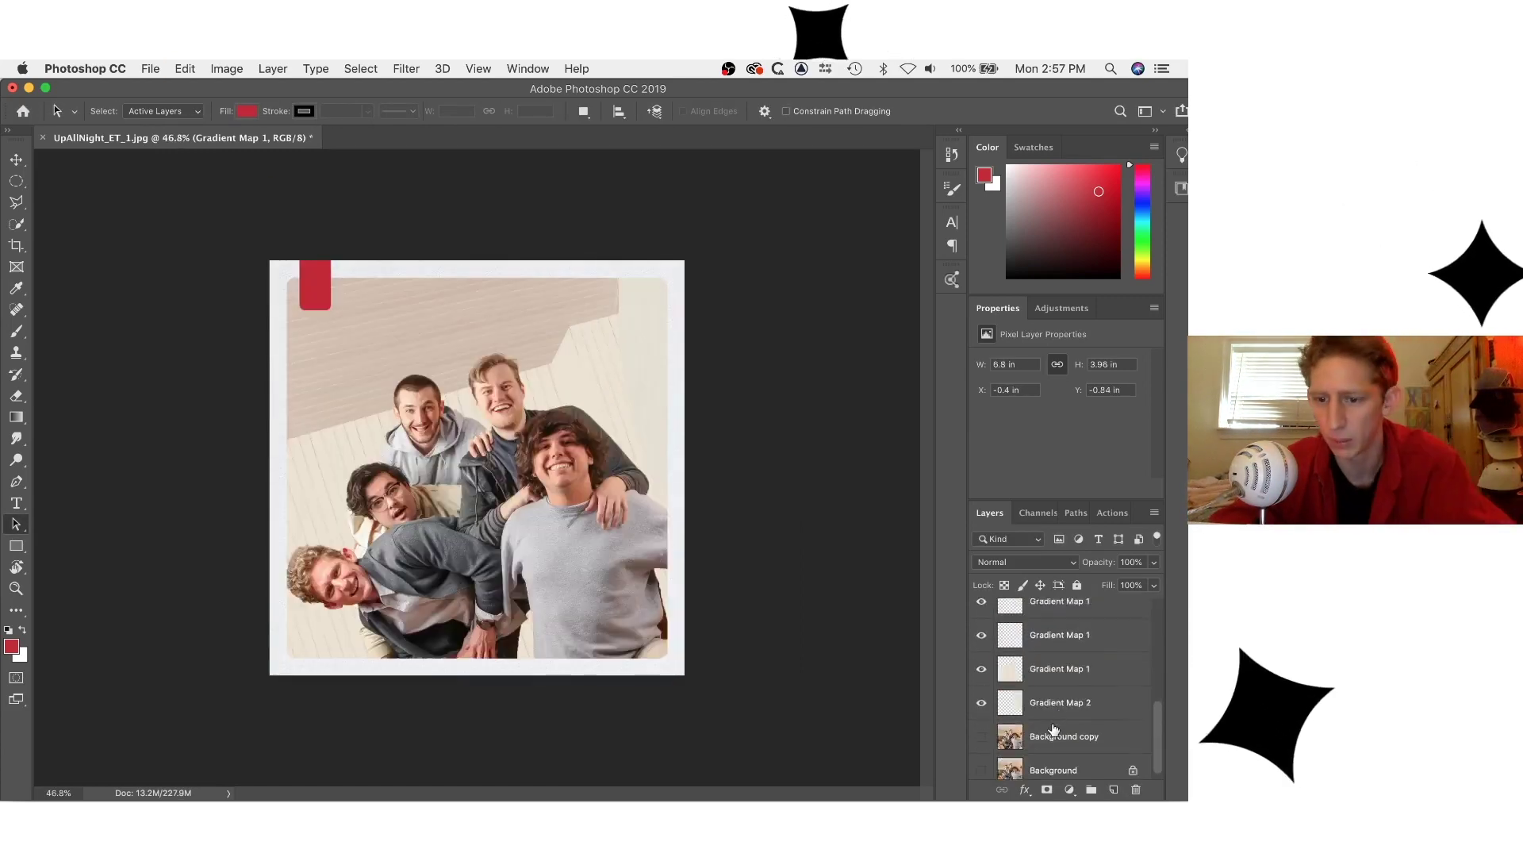
right_click(1055, 698)
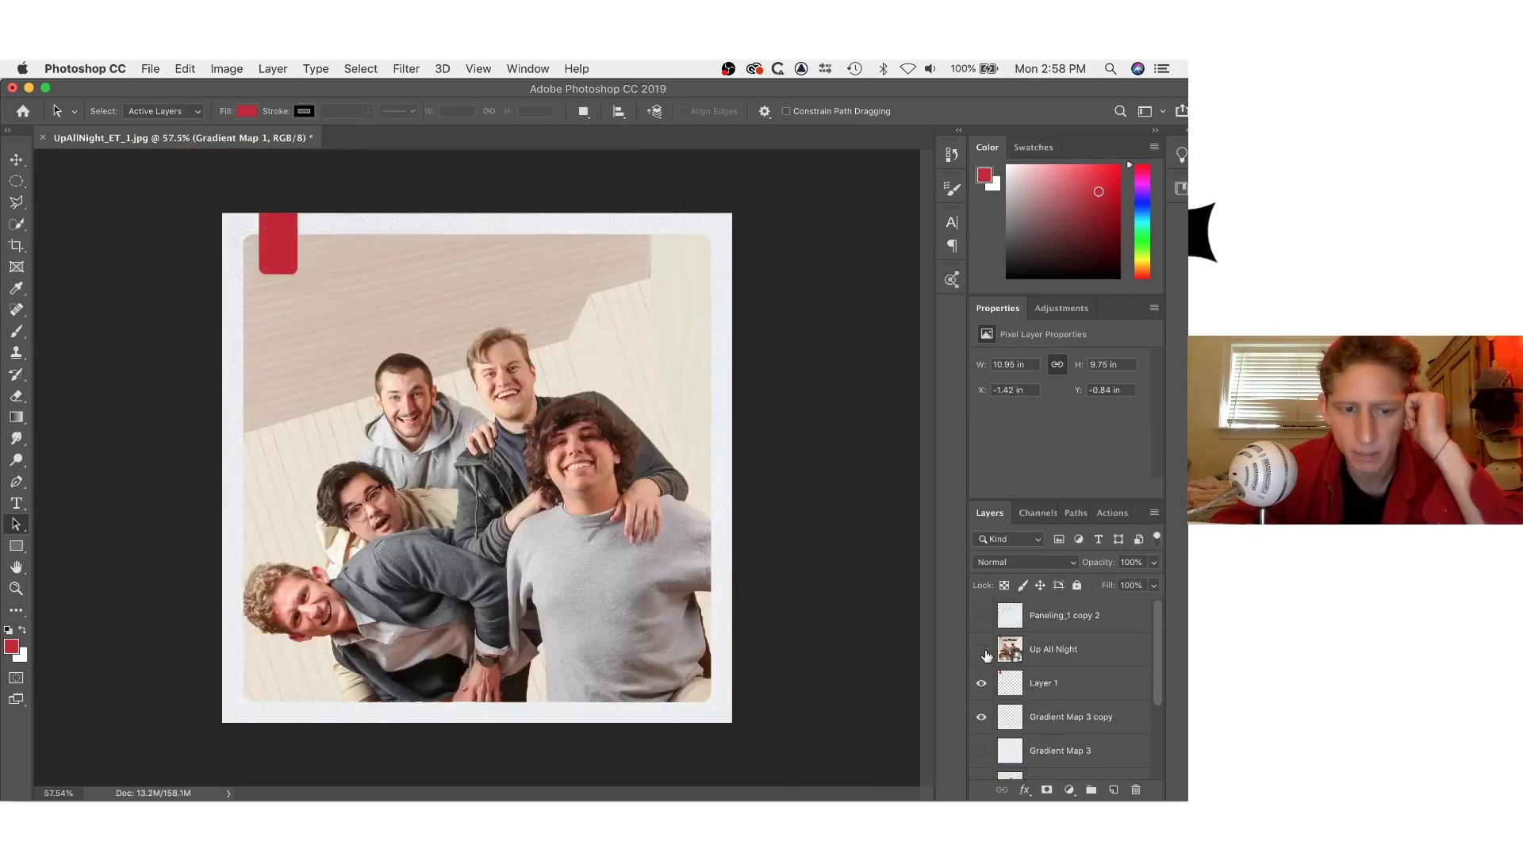
left_click(982, 649)
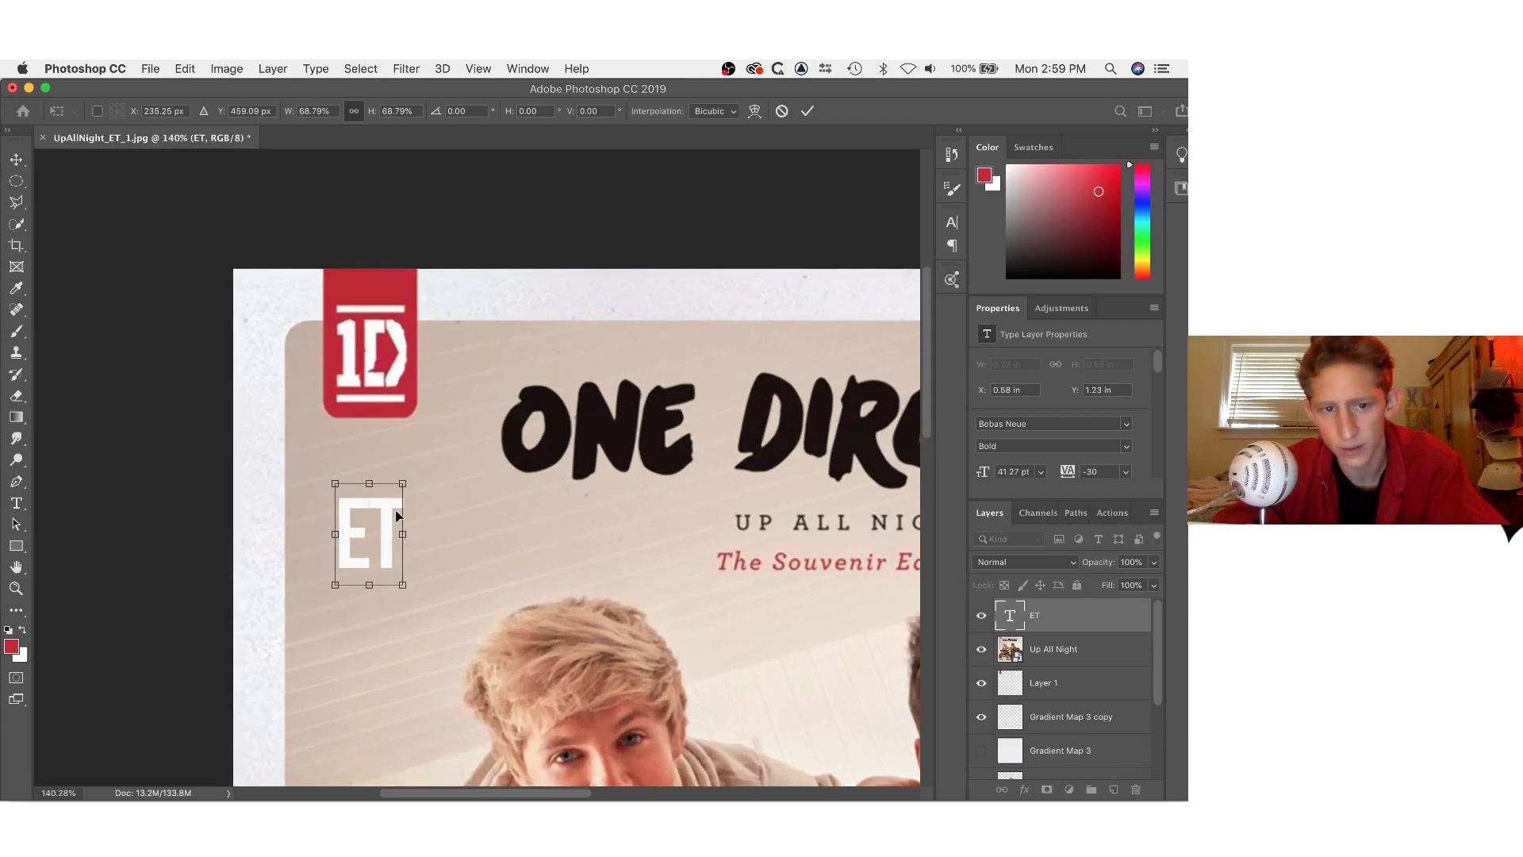
Scale the white ET text down to 31.29 pt and set its tracking to -50.
left_click_drag(370, 500, 370, 513)
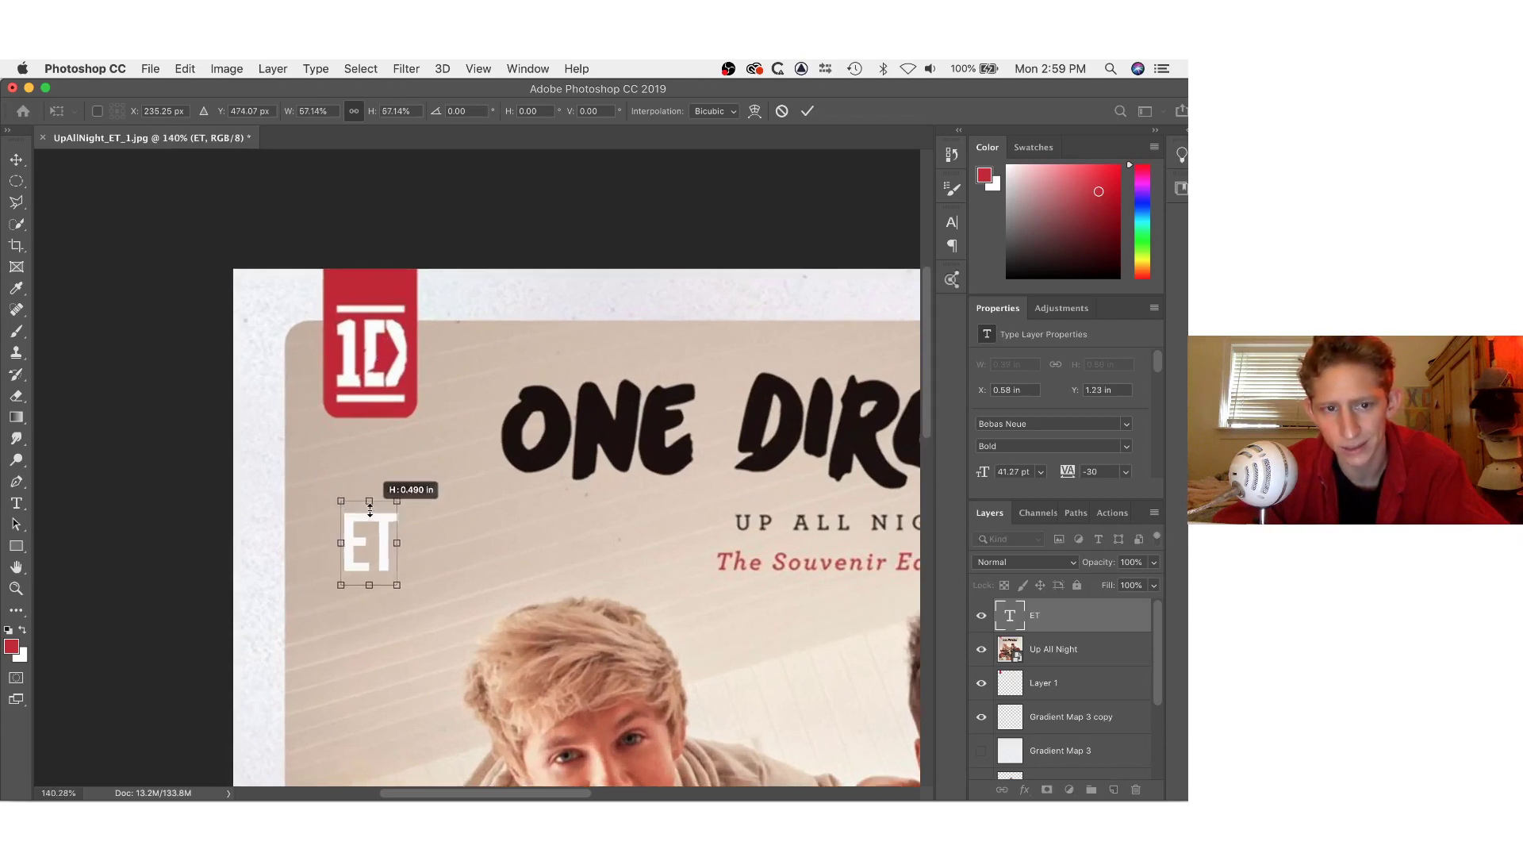
left_click_drag(371, 514, 367, 537)
scroll(366, 536, "up", 2)
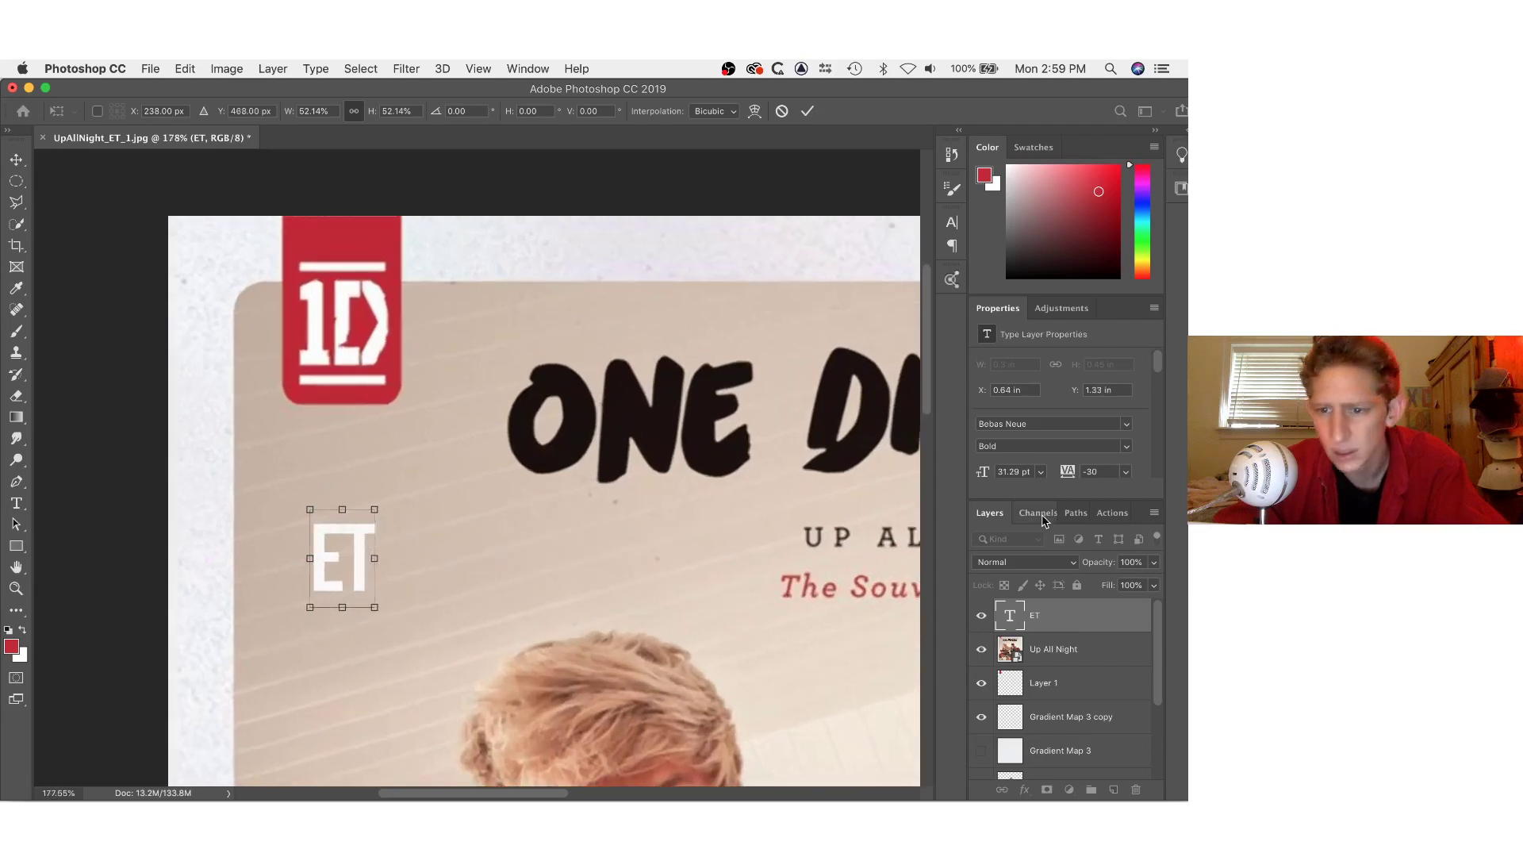
left_click_drag(1158, 376, 1158, 385)
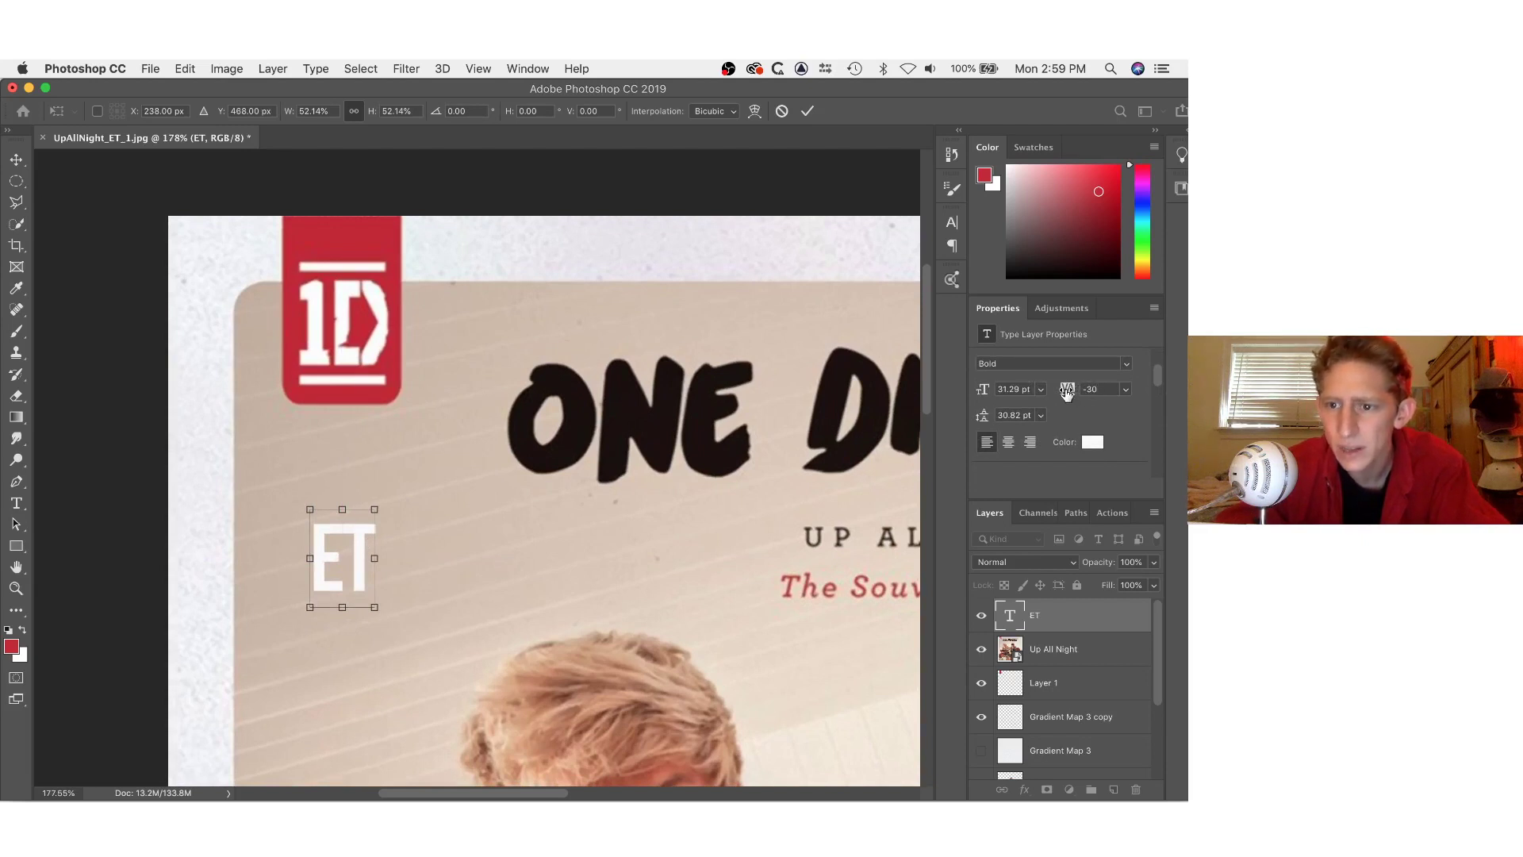
key("Return")
key("a")
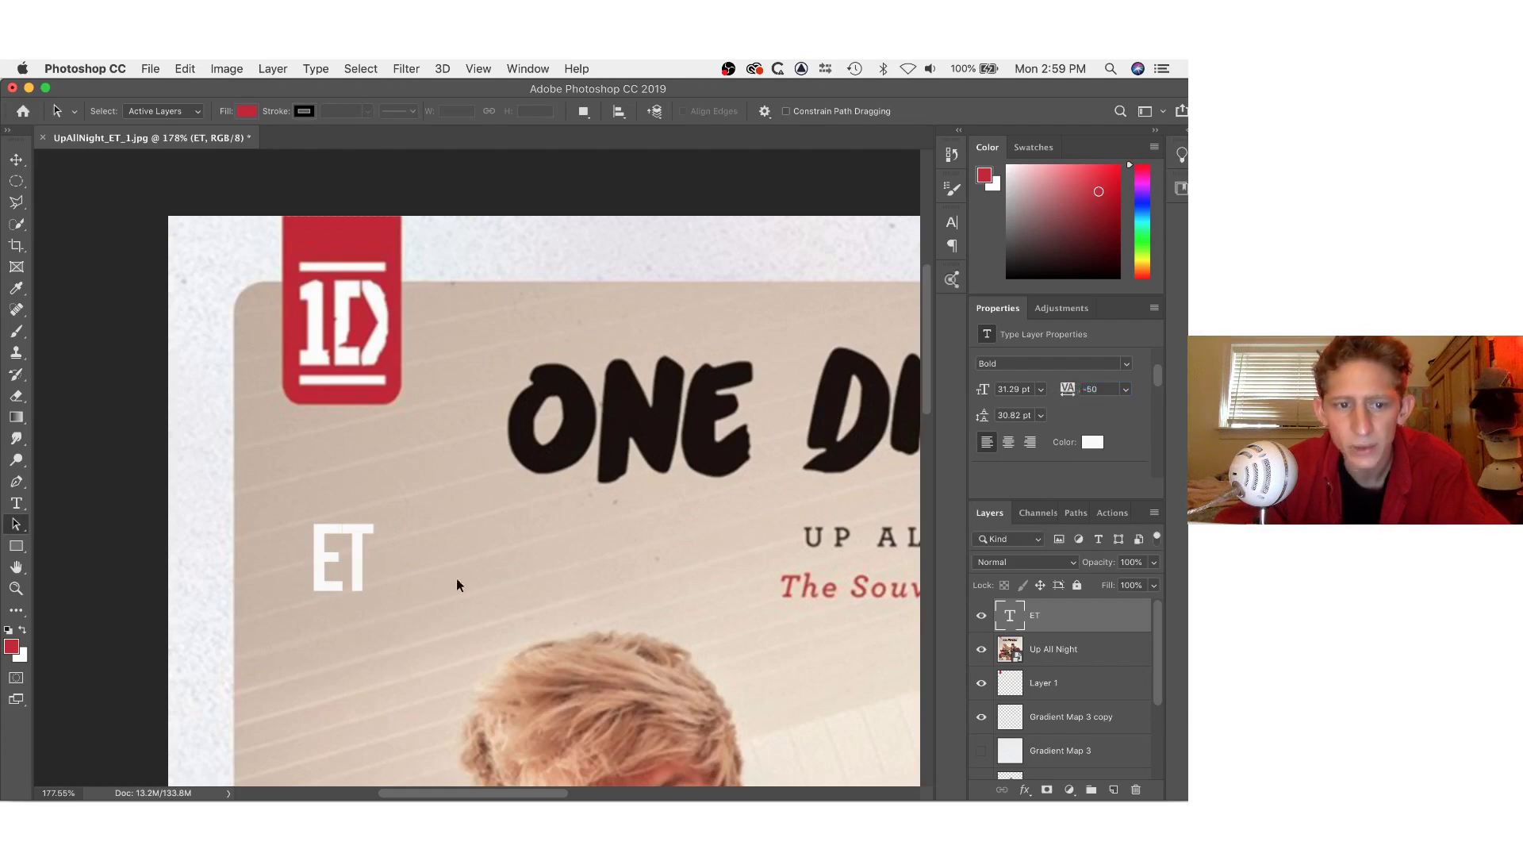
Move the ET text straight up onto the red tab, over the cover's 1D logo.
key("super+t")
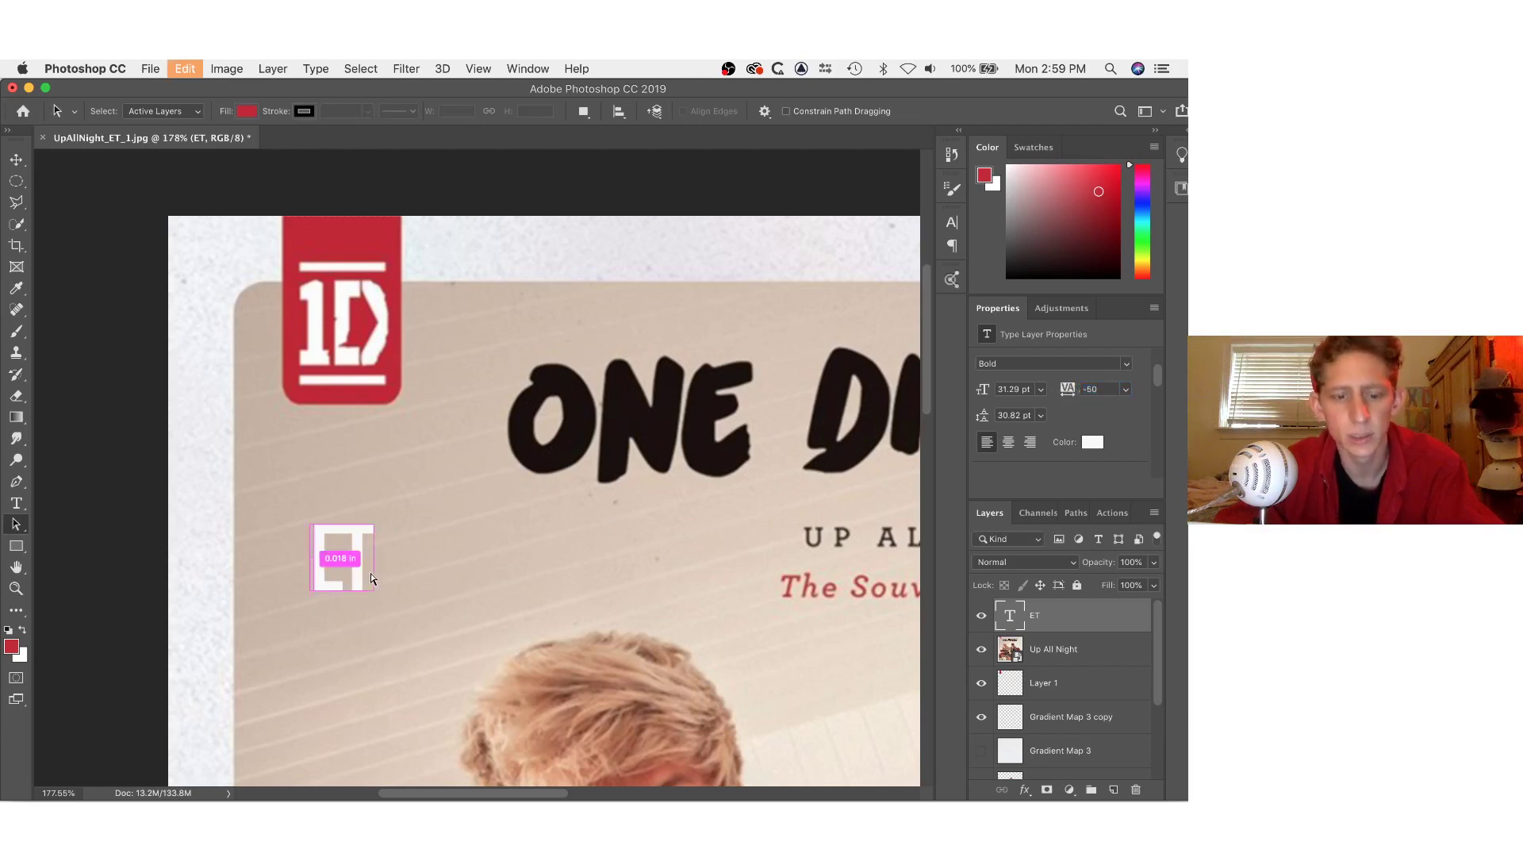
left_click_drag(346, 576, 346, 331)
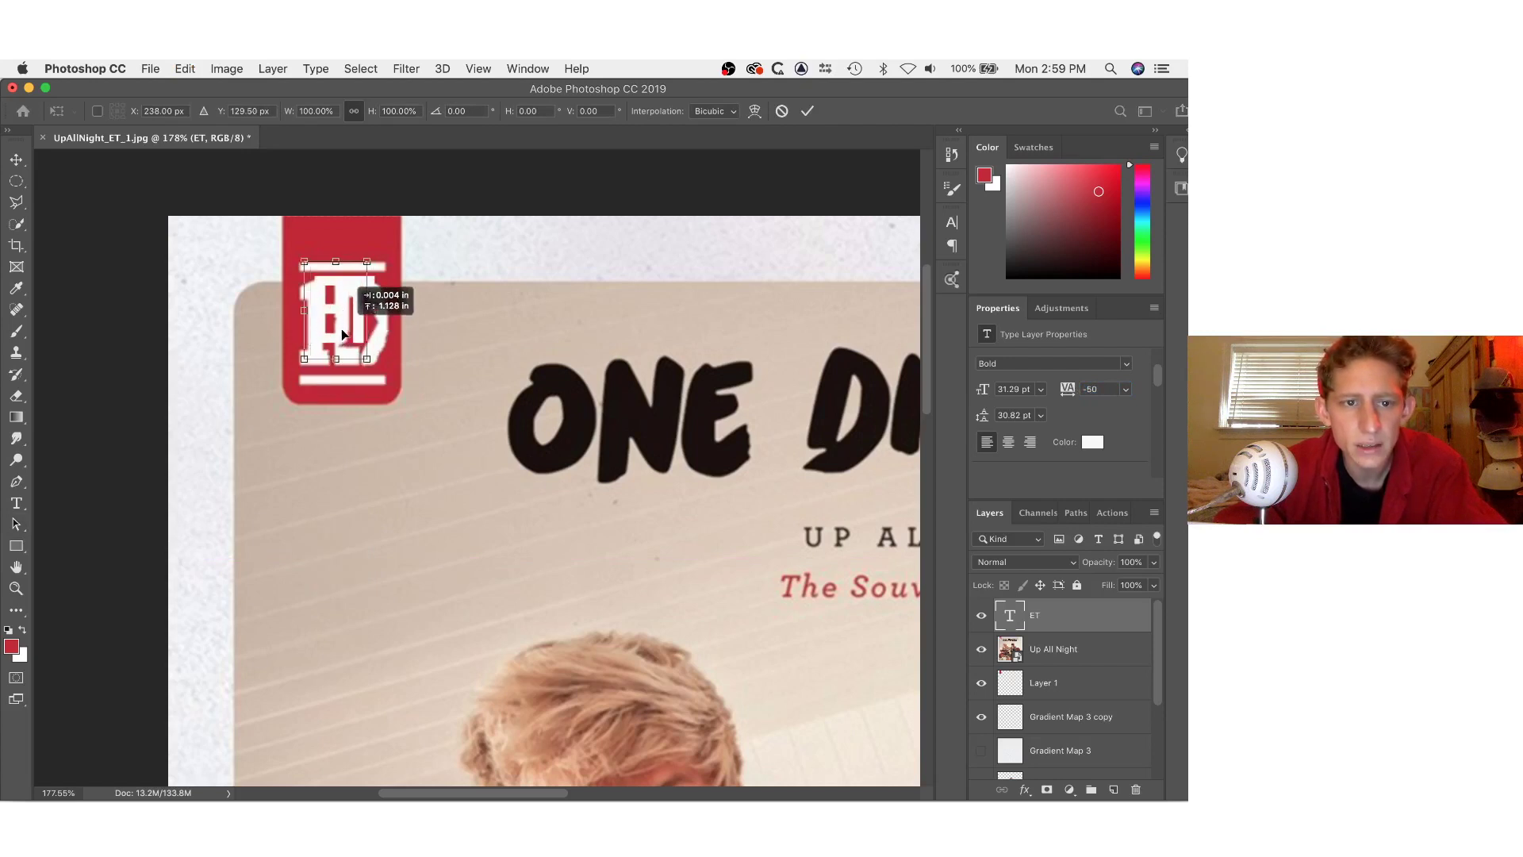
key("Return")
Draw a thin white rectangle bar on the red tab and duplicate it to match the logo's upper and lower lines.
key("u")
mouse_move(299, 262)
left_mouse_down()
mouse_move(386, 270)
mouse_move(341, 380)
left_mouse_up()
left_click(183, 111)
left_click(127, 206)
right_click(1046, 615)
left_click(888, 167)
key("Return")
Place the logo layers beneath Up All Night and toggle the reference cover's visibility to compare both designs.
left_click_drag(1047, 606, 1061, 687)
key("super+0")
left_click(982, 617)
left_click(982, 617)
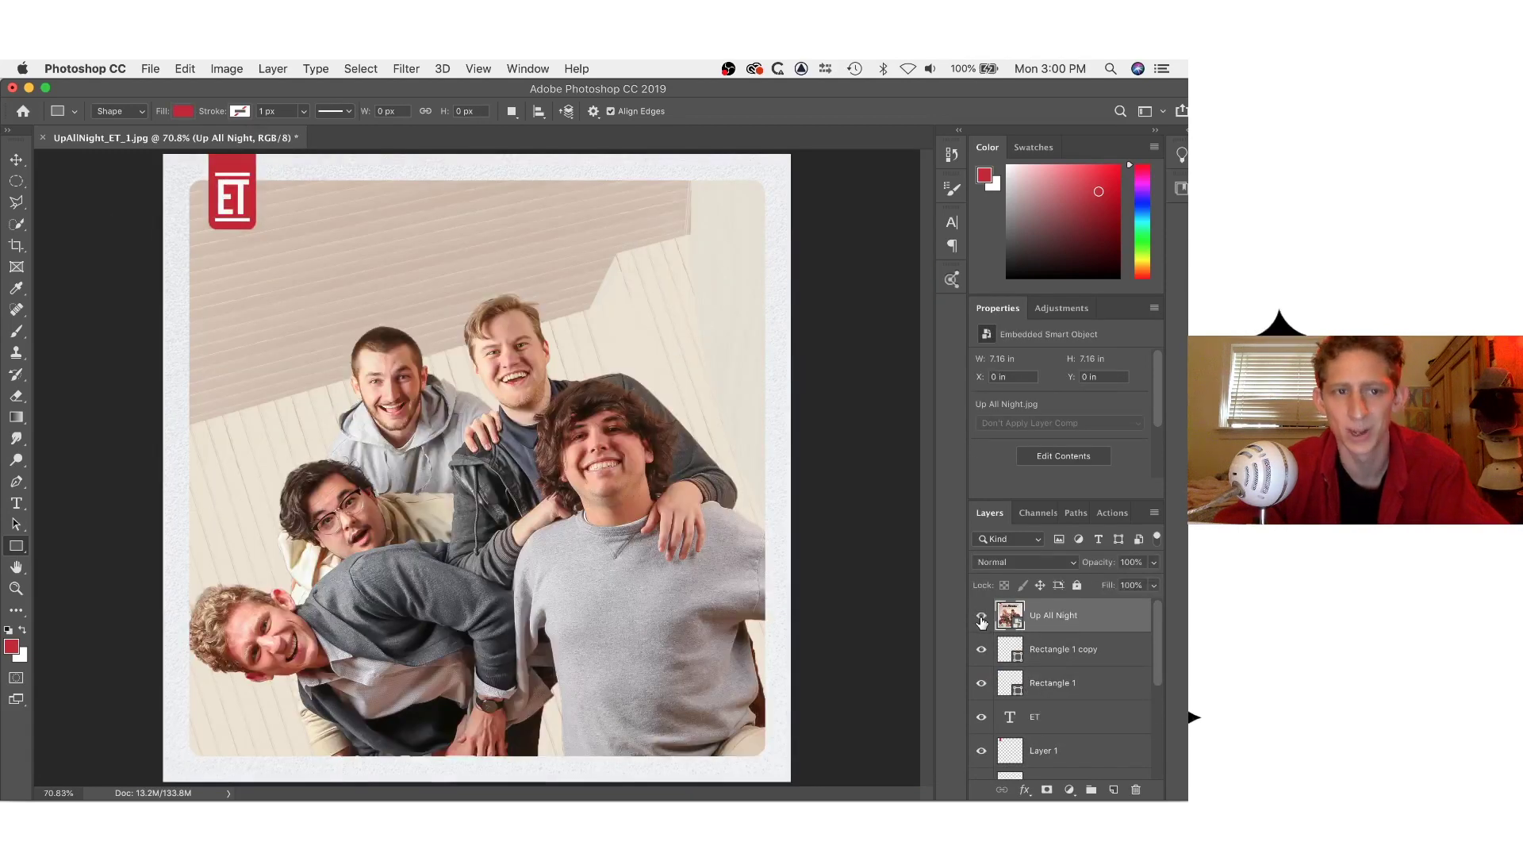
left_click(981, 617)
left_click(982, 617)
left_click(982, 617)
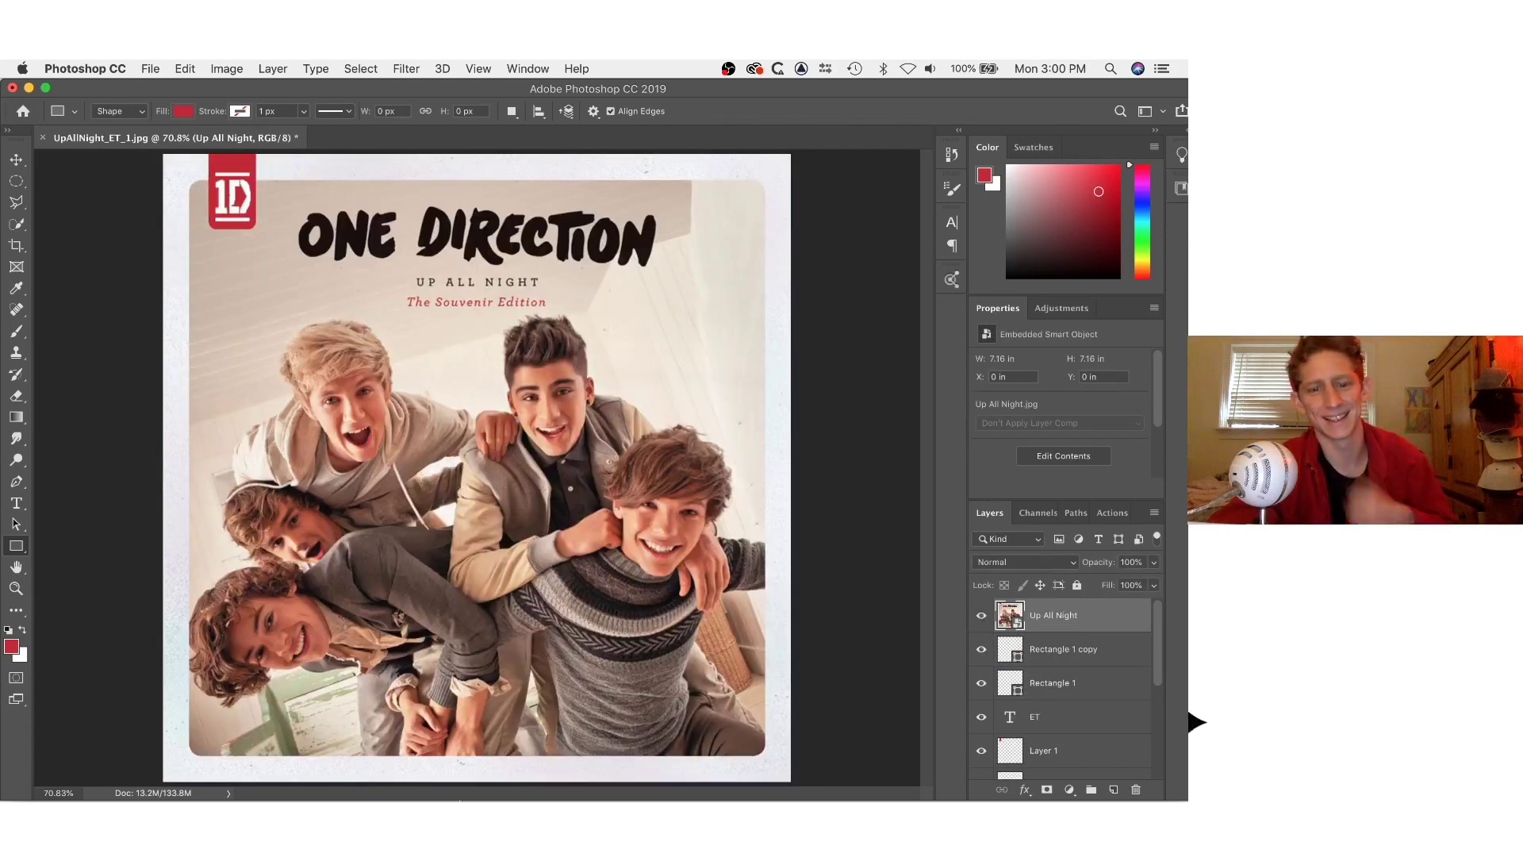
Switch to Chrome, open the One Direction font from dafont's 'Up All Night' forum thread and download it.
left_click(409, 793)
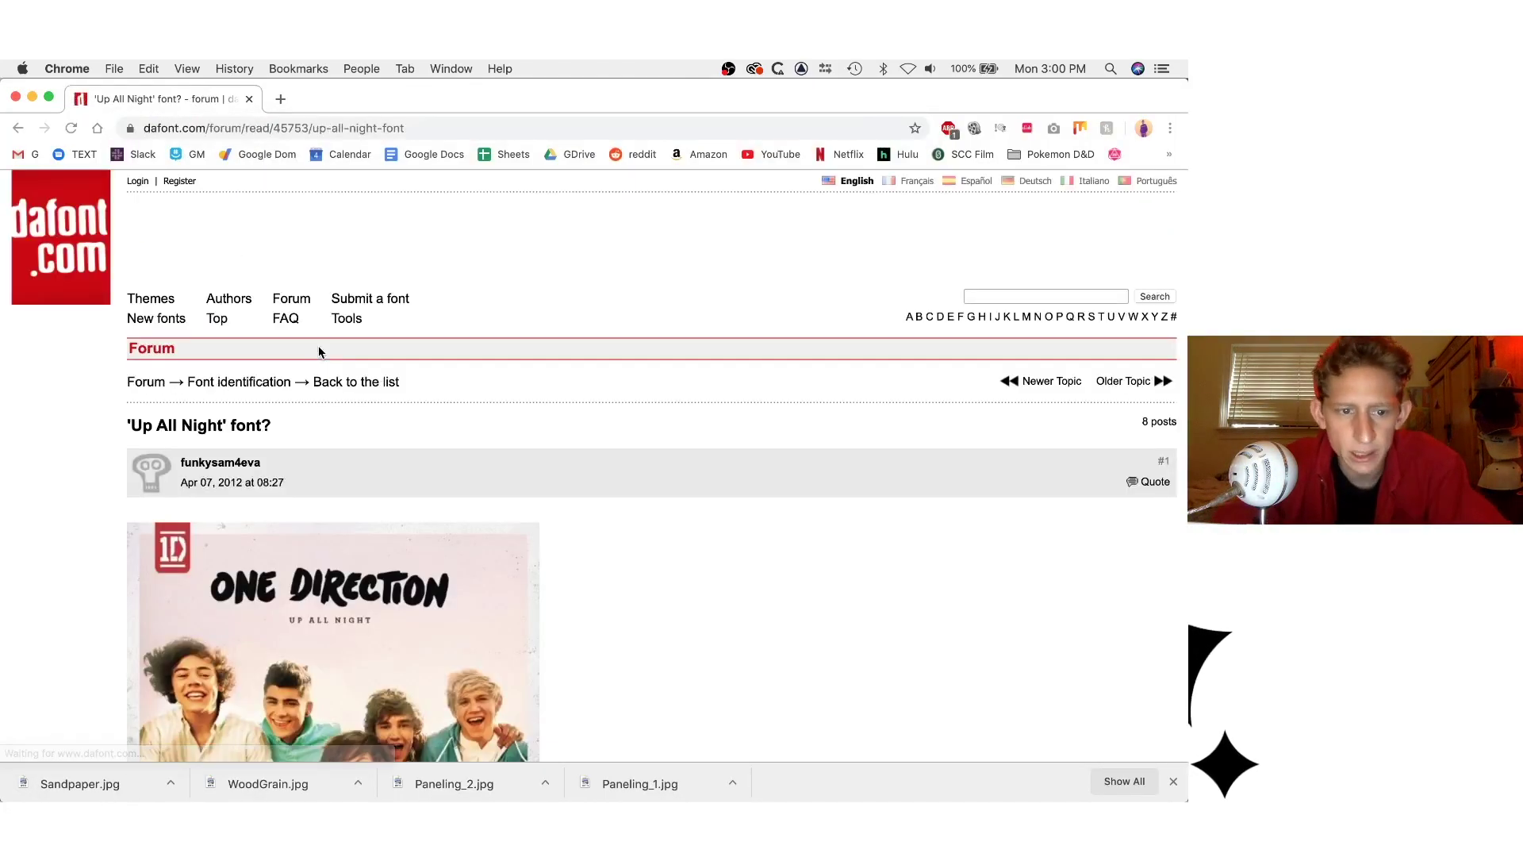
scroll(320, 350, "down", 5)
left_click(166, 449)
left_click(1132, 469)
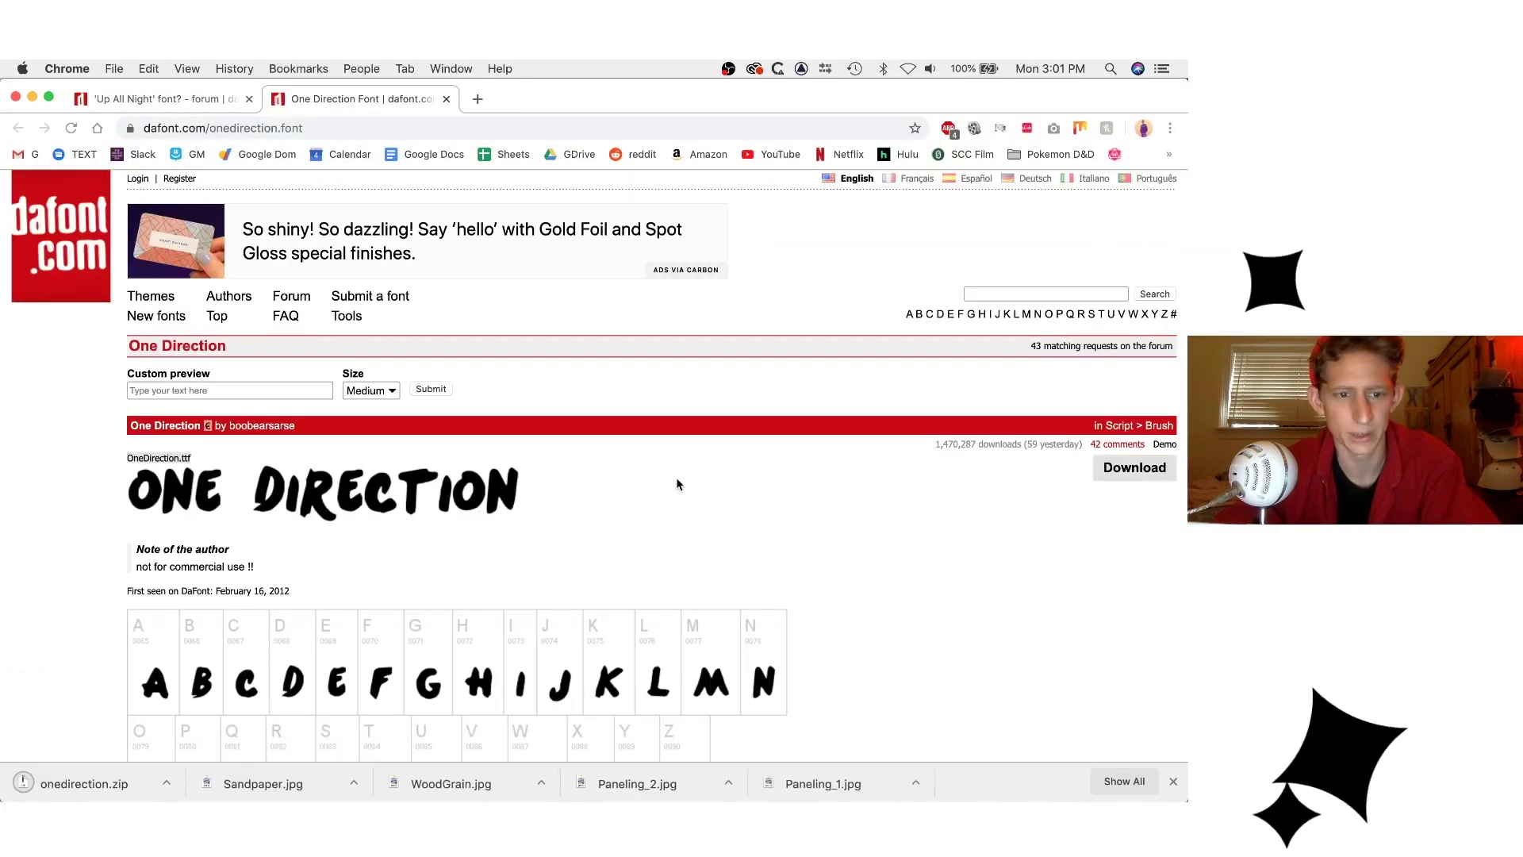
left_click(158, 98)
left_click(236, 435)
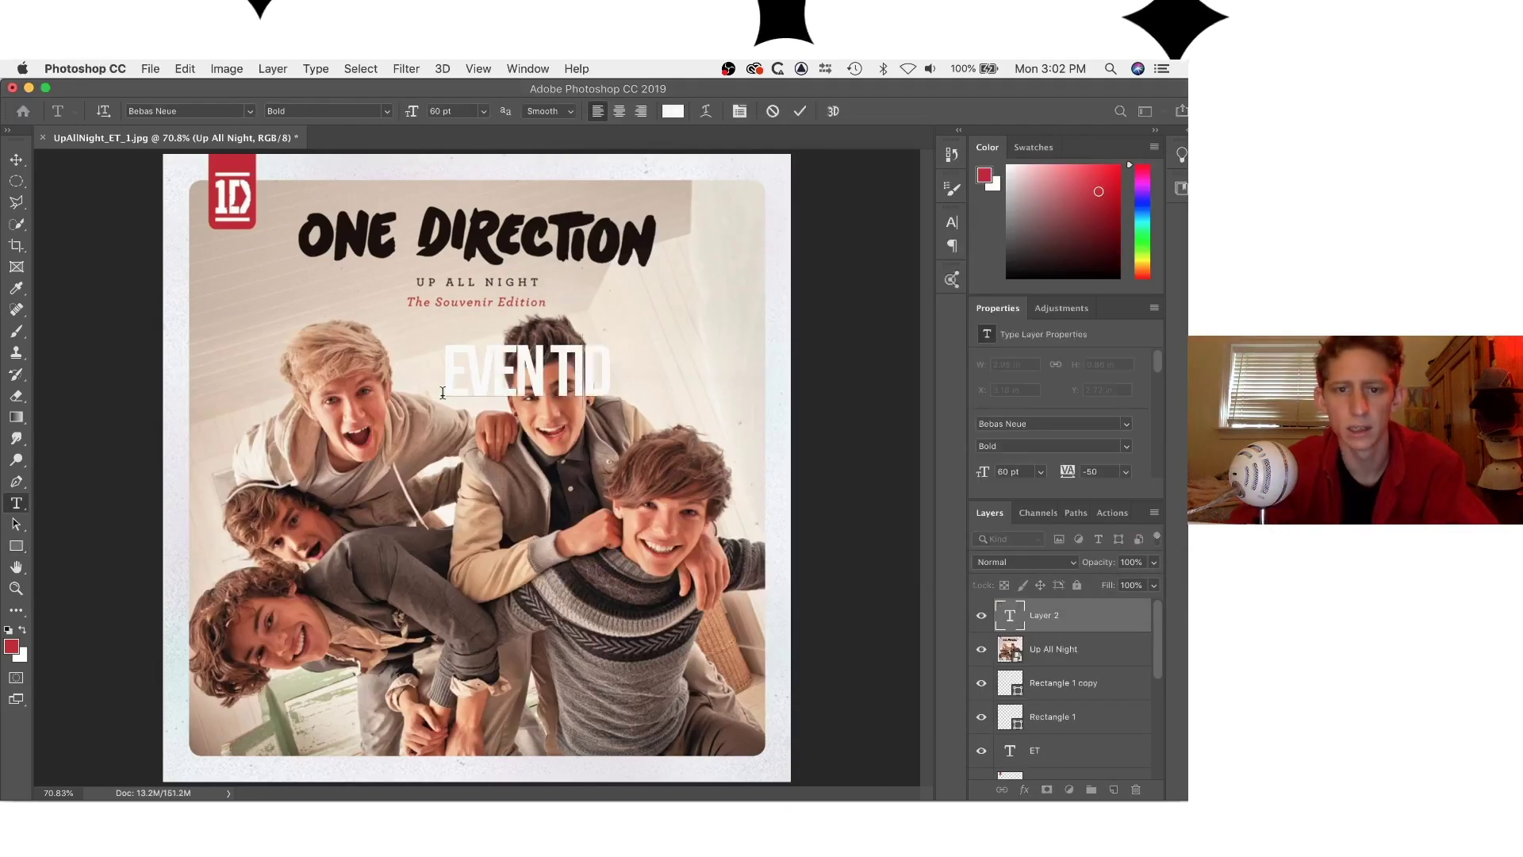
Finish the EVENTIDE text in the OneDirection font, color it with the cover title's near-black and move it toward that title.
key("i")
left_click(445, 236)
left_click(533, 372)
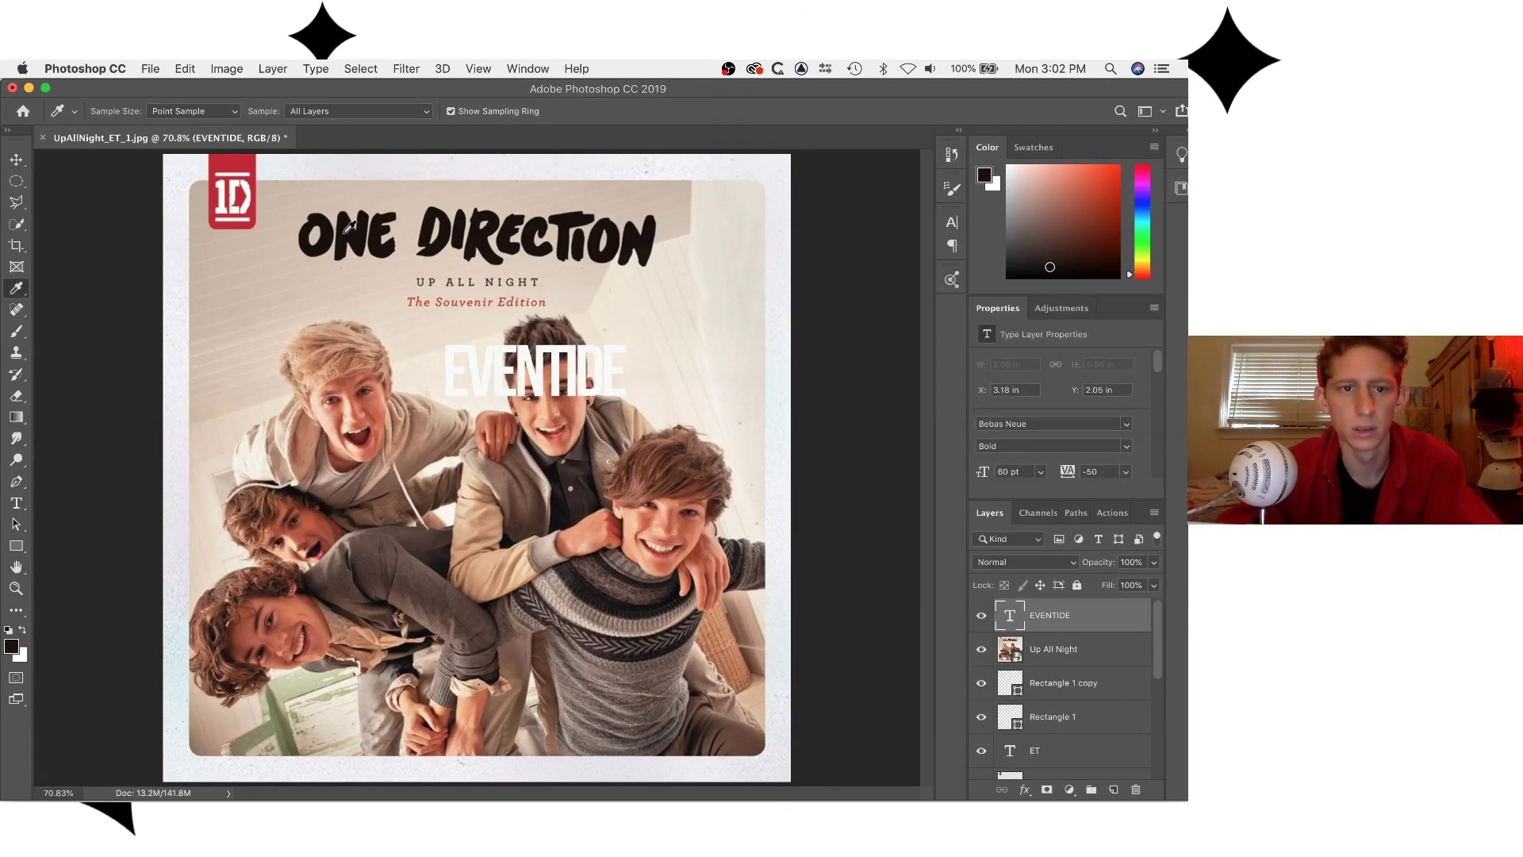
left_click(1062, 649)
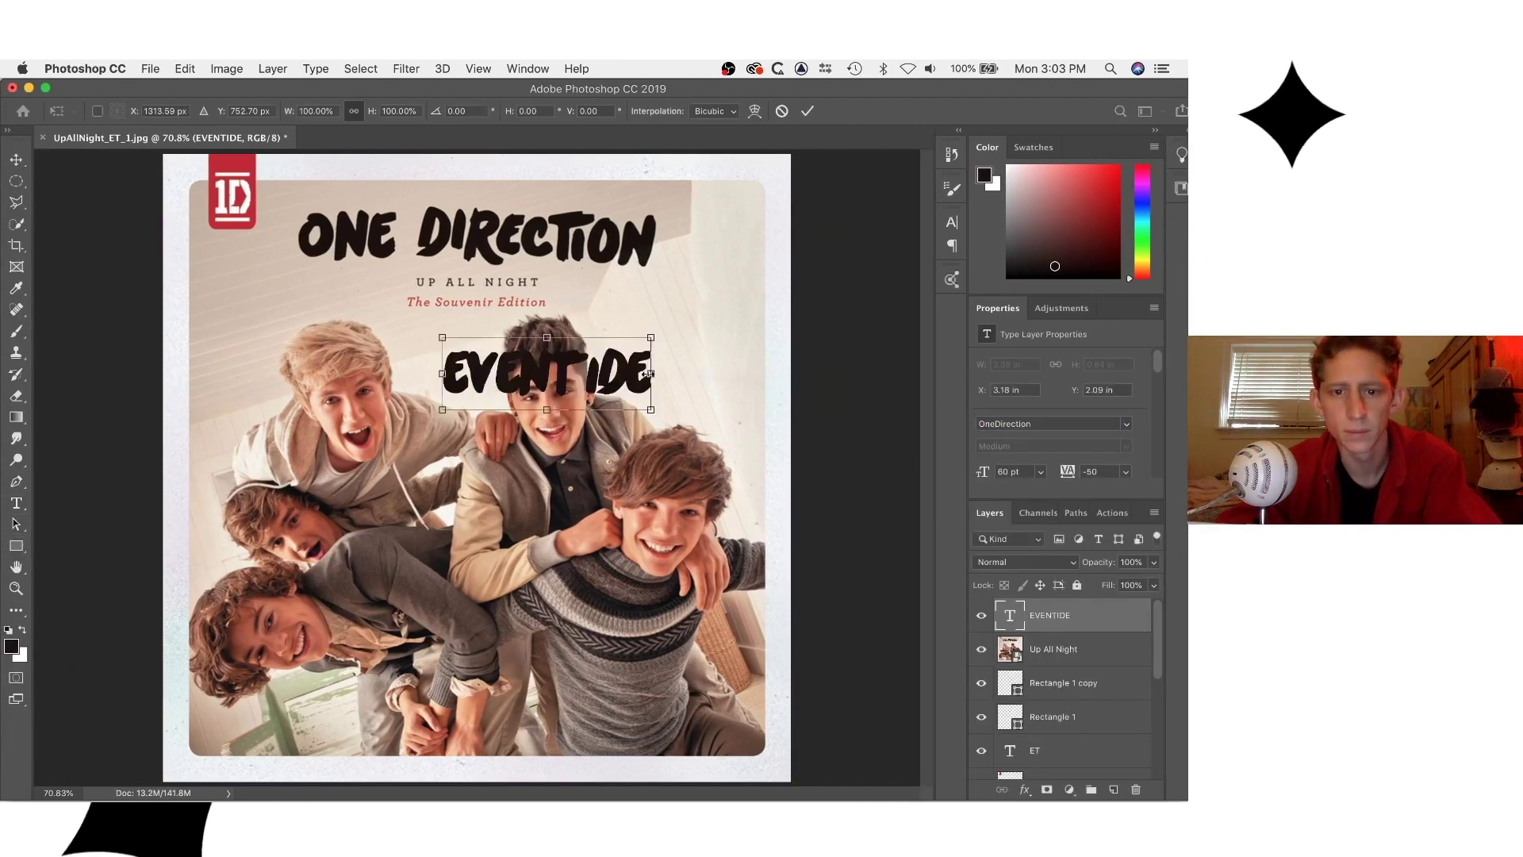
left_click_drag(648, 374, 547, 249)
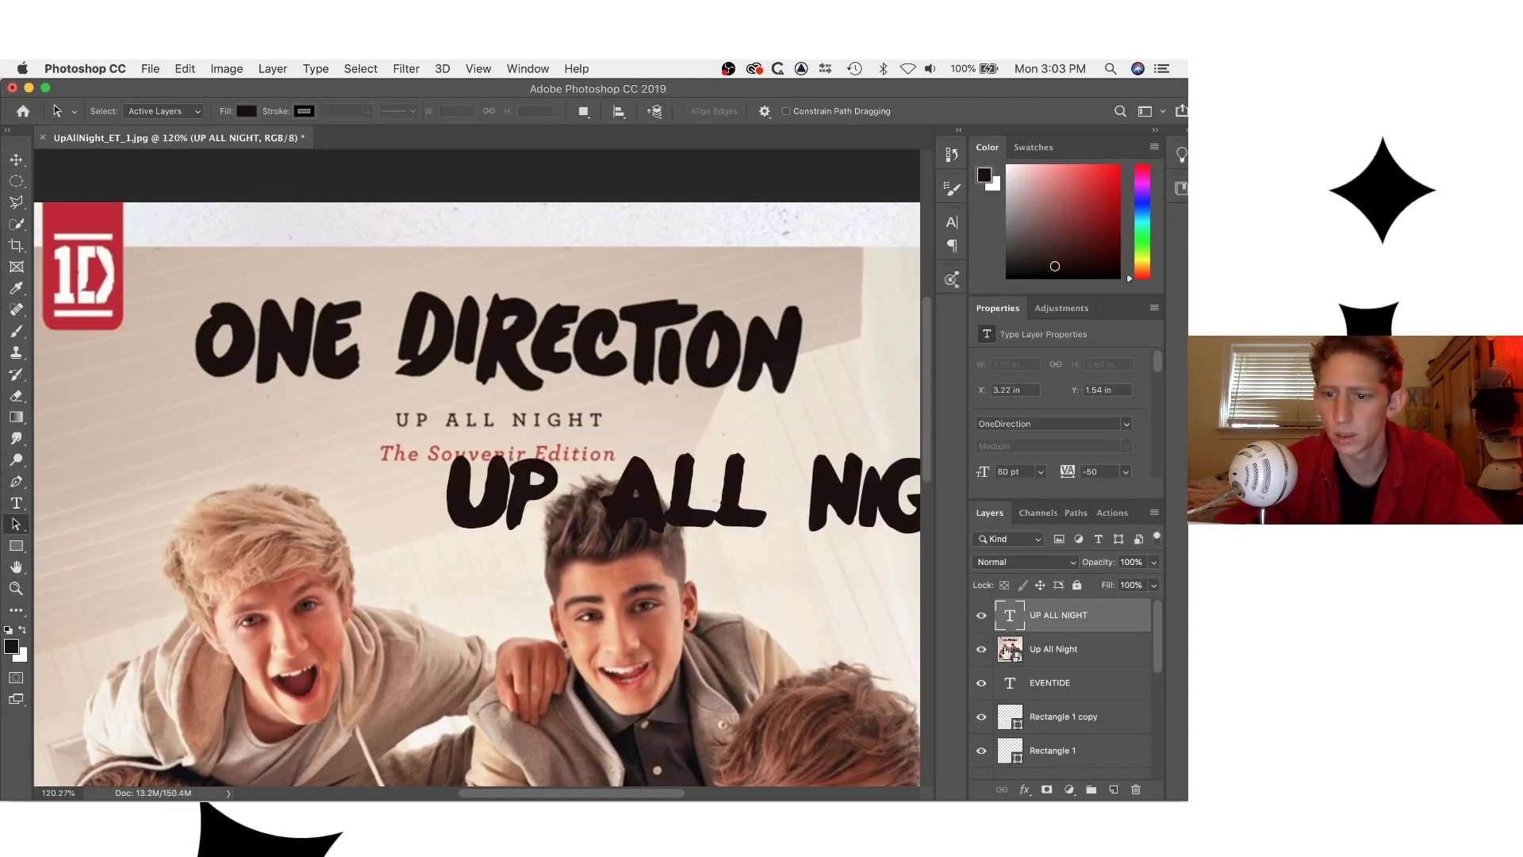
Search the fonts for "sa" and preview the matches on the UP ALL NIGHT text.
key("Return")
left_click(1032, 423)
type("sa")
key("Down")
key("Down")
key("Down")
key("Down")
key("Down")
key("Down")
key("Down")
key("Down")
key("Down")
key("Down")
key("Down")
key("Down")
key("Down")
key("Down")
key("Down")
key("Down")
key("Down")
key("Down")
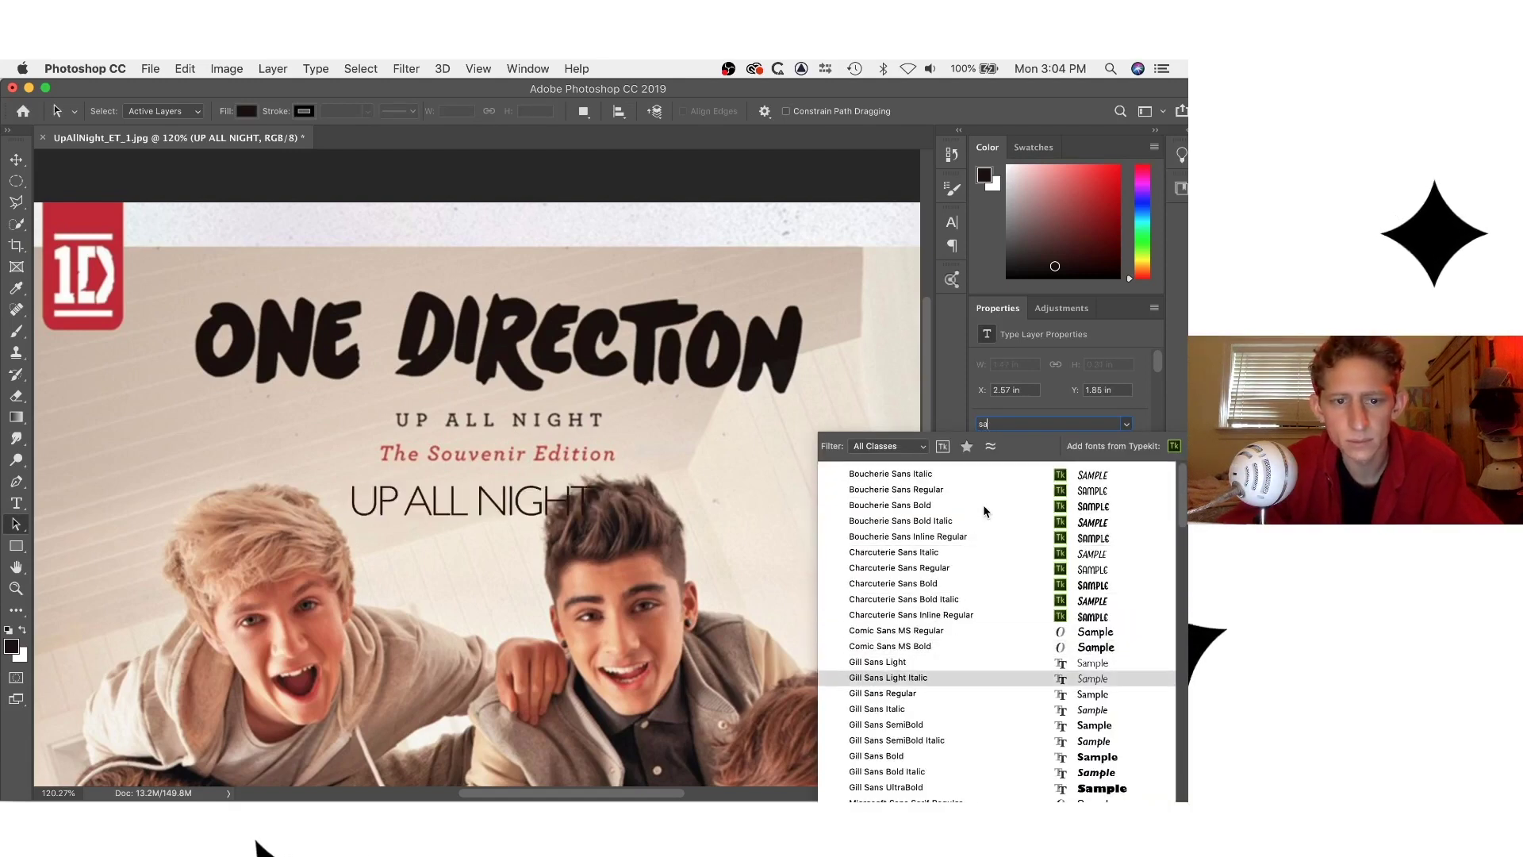
key("Down")
key("Down")
key("Down")
key("Down")
key("Down")
key("Down")
key("Down")
key("Down")
key("Down")
key("Down")
key("Down")
key("Down")
key("Down")
key("Down")
key("Down")
key("Down")
key("Down")
key("Down")
key("Down")
key("Down")
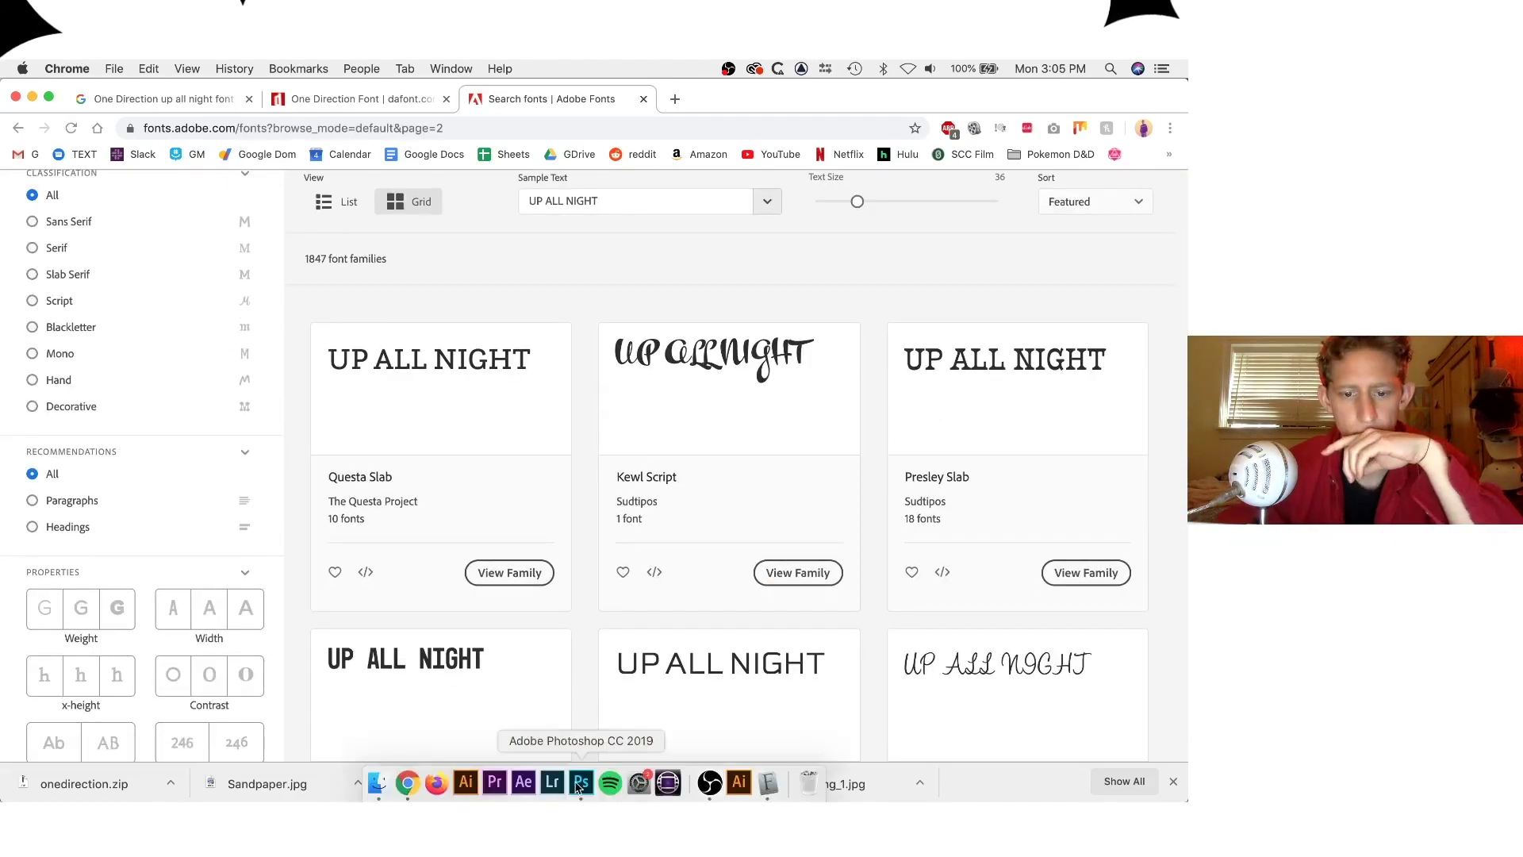
Check the cover's subtitle lettering in Photoshop, then open the Questa Slab family on Adobe Fonts in Chrome and review its styles.
left_click(580, 783)
left_click(407, 784)
left_click(479, 391)
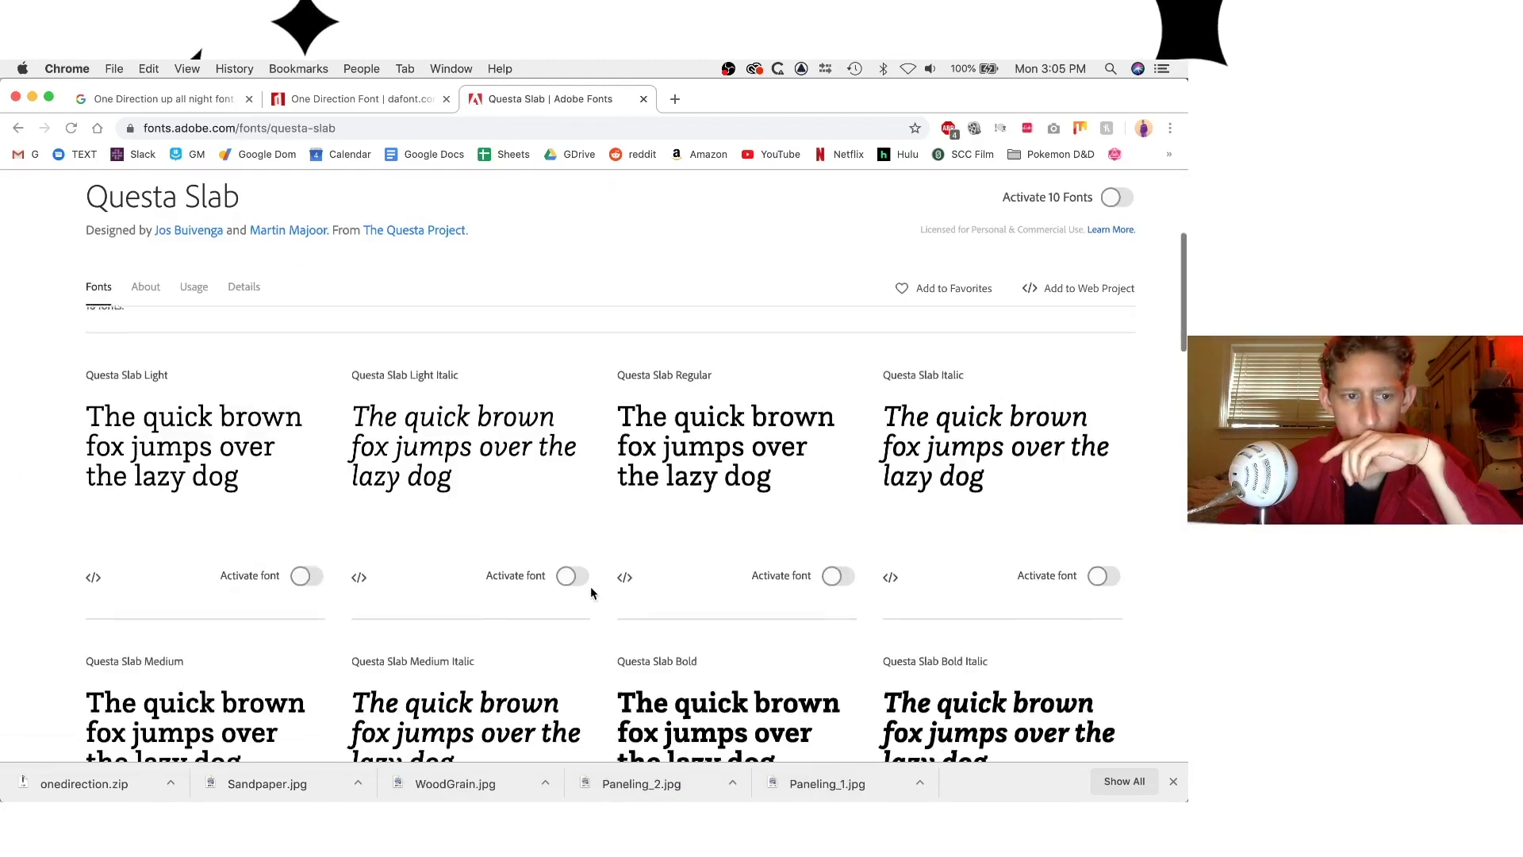
scroll(915, 429, "down", 10)
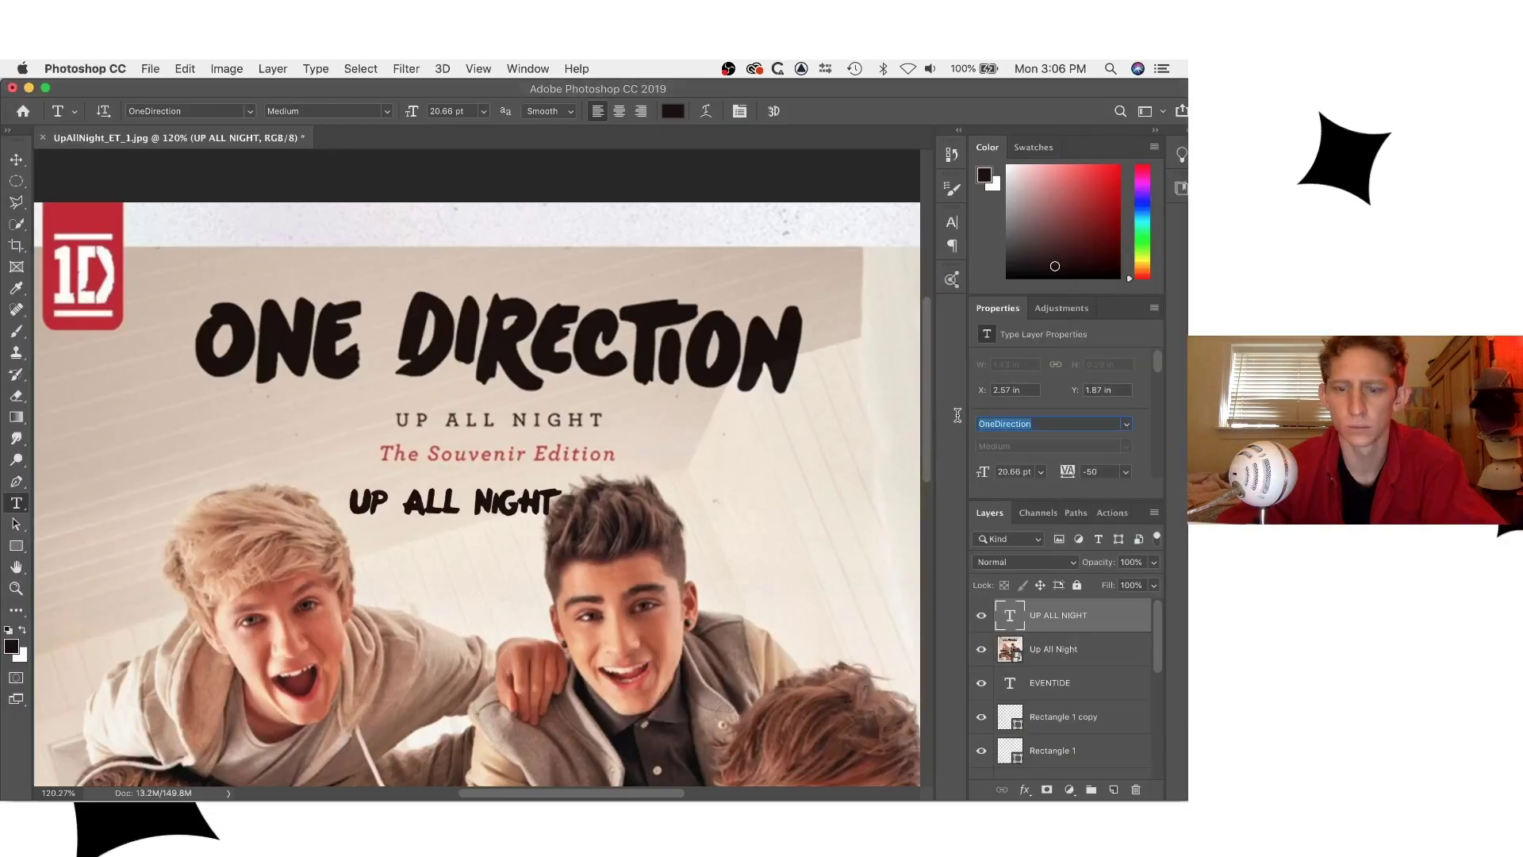
Set the UP ALL NIGHT text to Questa Slab Light with 270 tracking and center alignment.
type("questa")
left_click(935, 474)
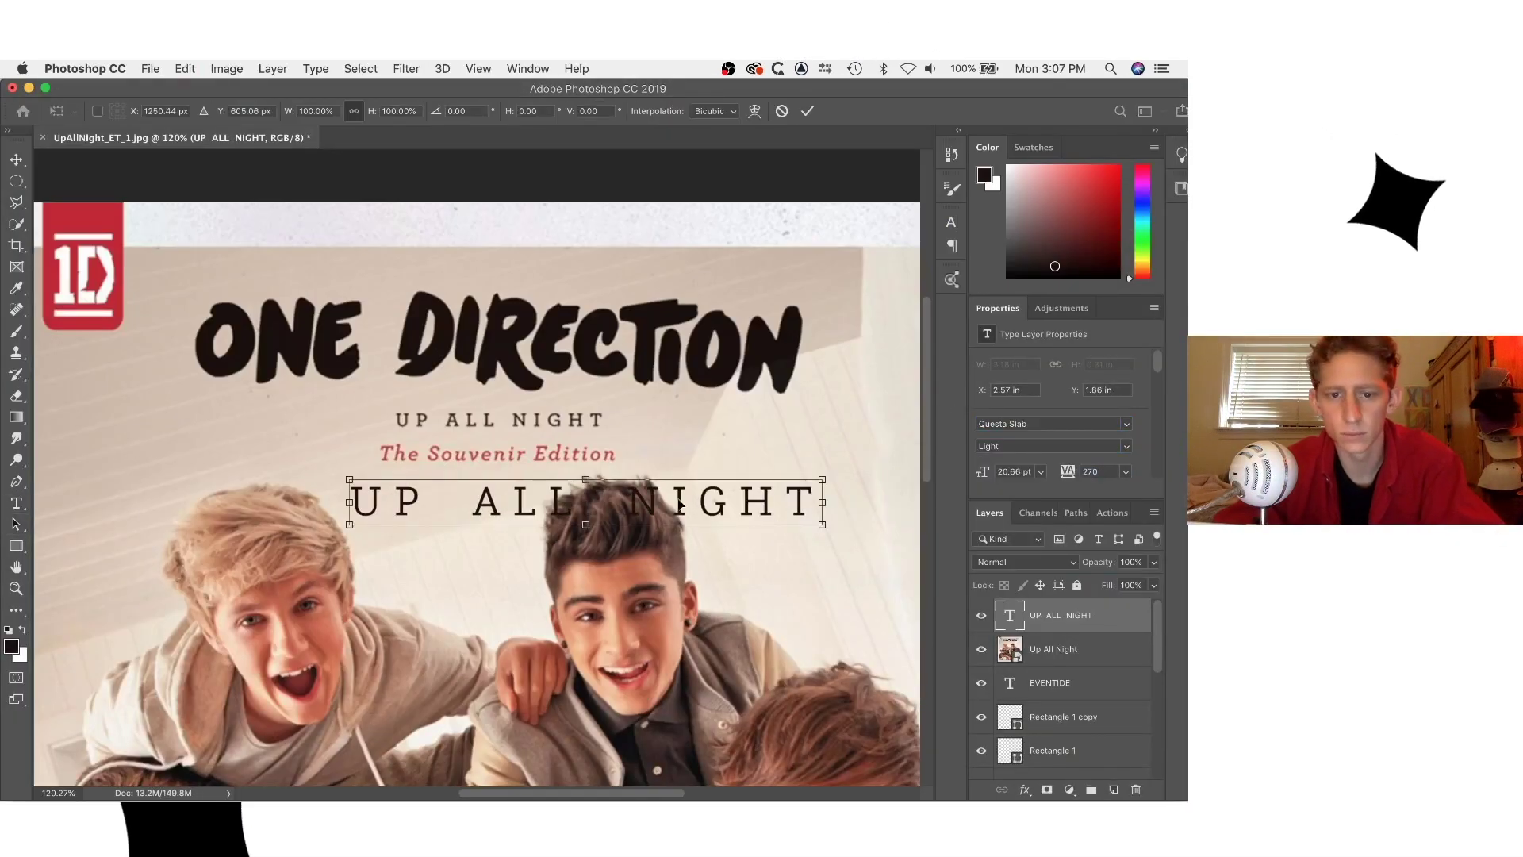
left_click(1009, 425)
Move the UP ALL NIGHT text over the cover's matching subtitle and scale it to 9.19 pt.
key("ctrl+t")
left_click_drag(585, 523, 444, 416)
scroll(444, 417, "up", 3)
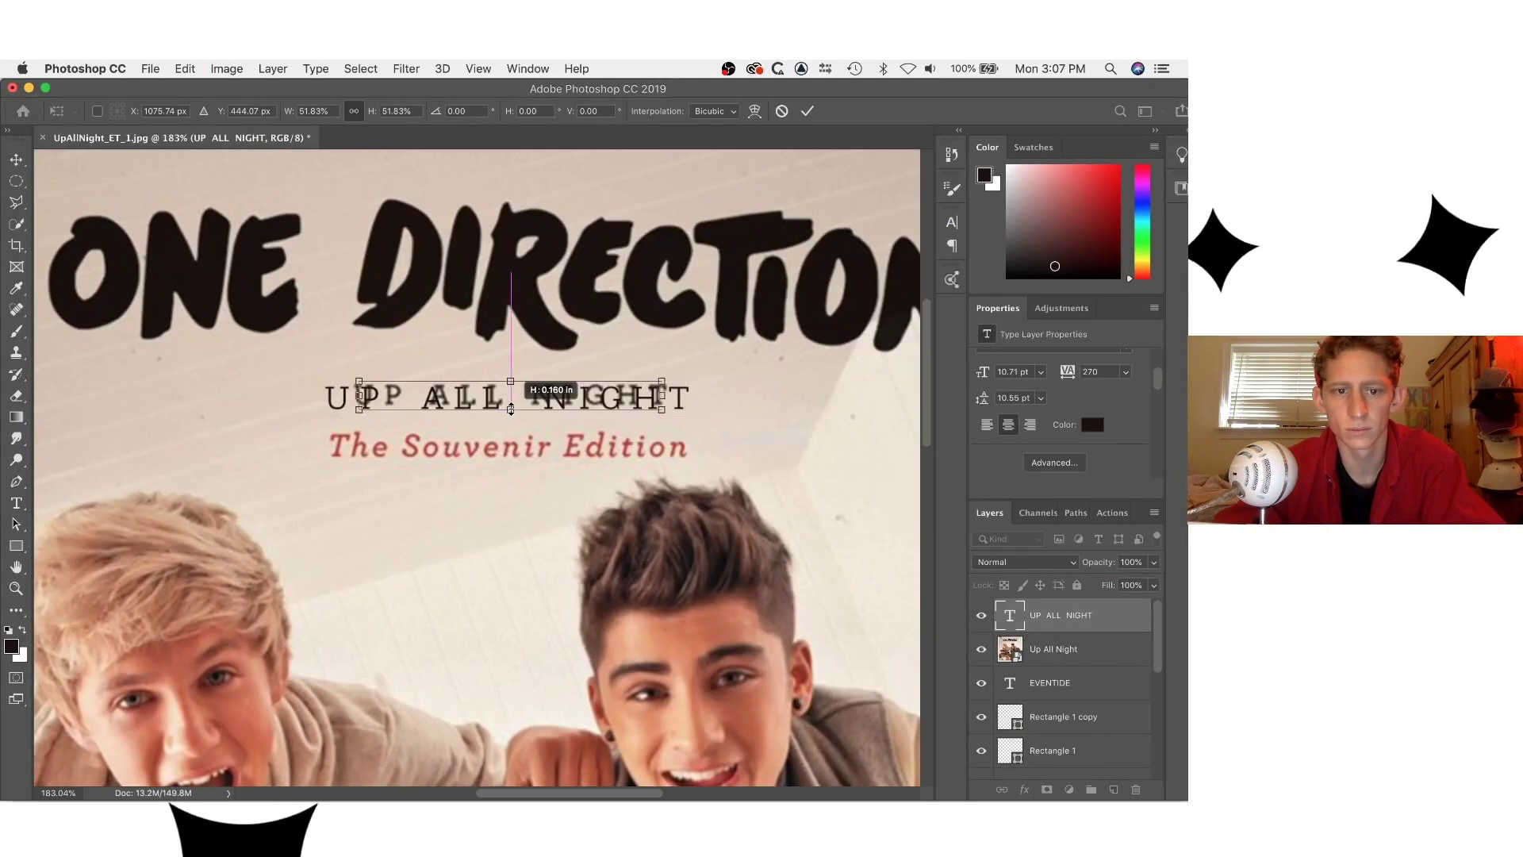
scroll(514, 567, "up", 2)
key("Return")
Duplicate the UP ALL NIGHT text, move the copy onto the line below and change its wording to The Souvenir Edition.
scroll(514, 566, "down", 3)
key("ctrl+j")
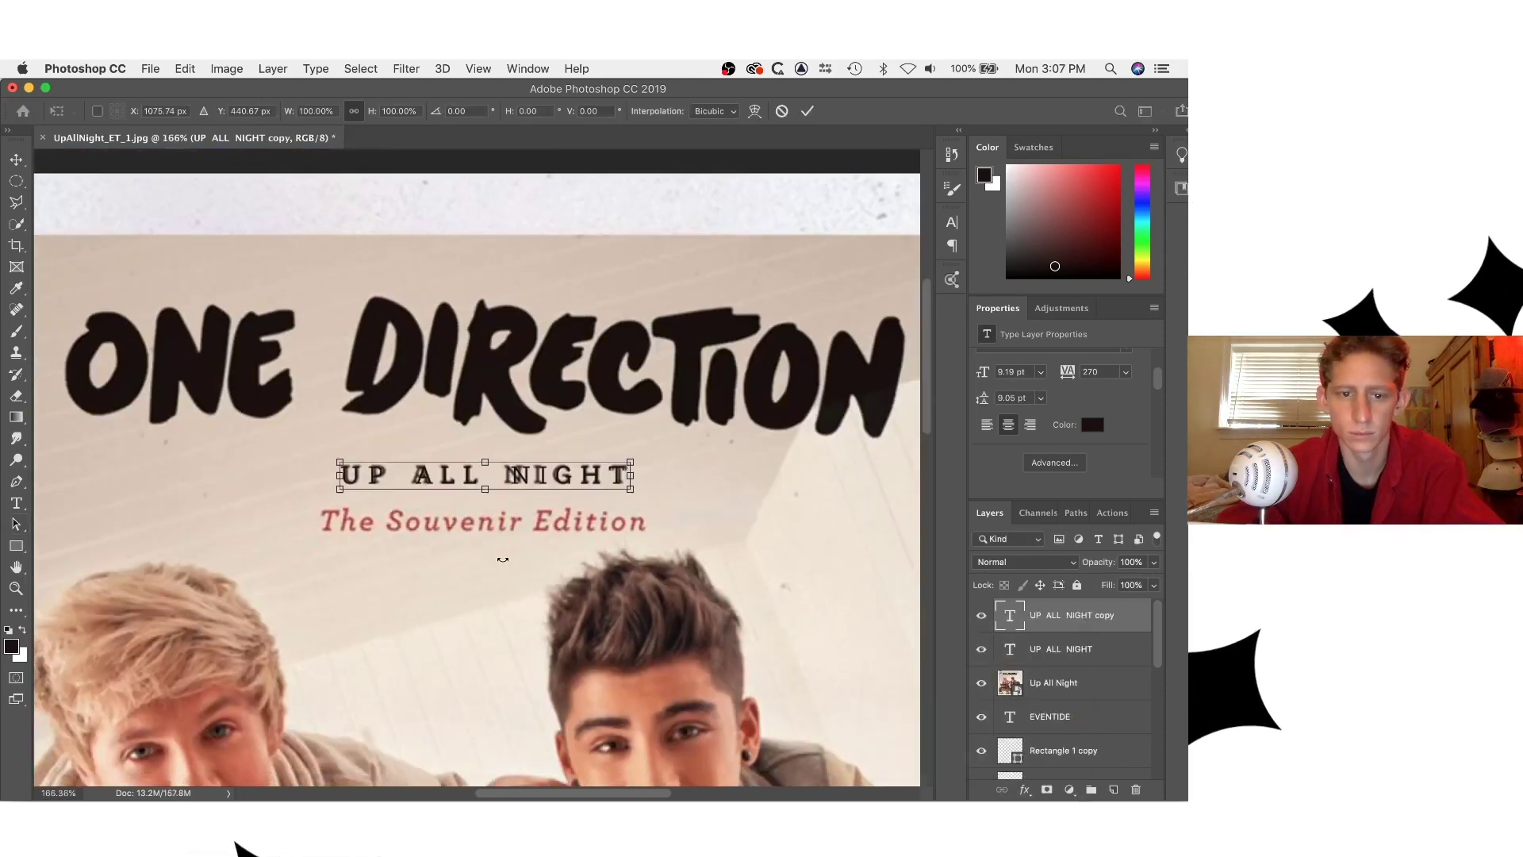
left_click_drag(532, 474, 533, 521)
left_click(532, 521)
key("ctrl+a")
type("The Souvenir Edition")
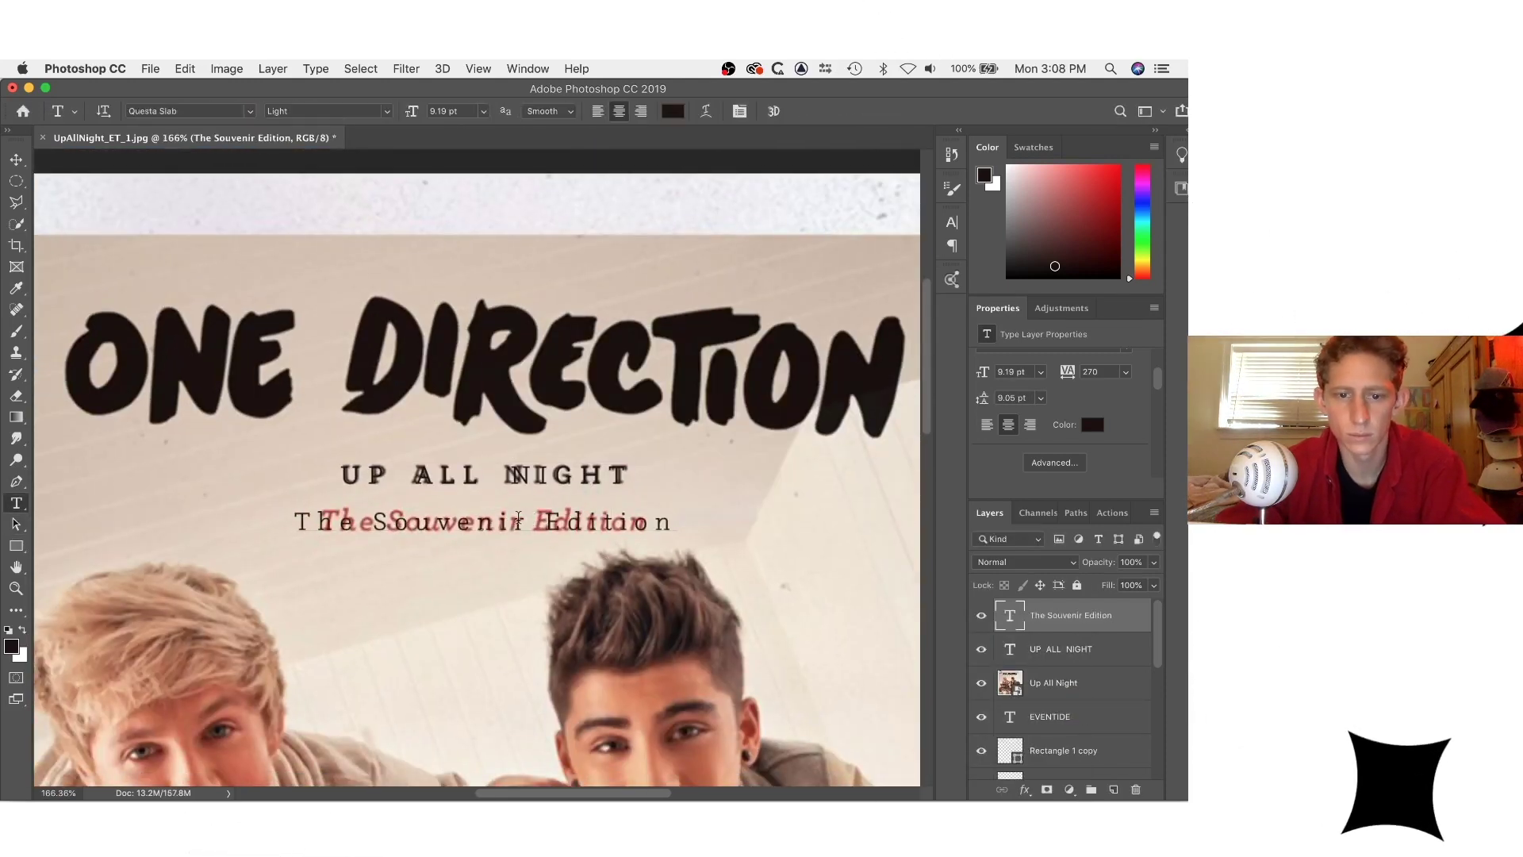
Set The Souvenir Edition text to Questa Slab Medium Italic with 170 tracking.
scroll(1040, 397, "up", 1)
left_click(1040, 386)
left_click(1008, 437)
left_click(981, 614)
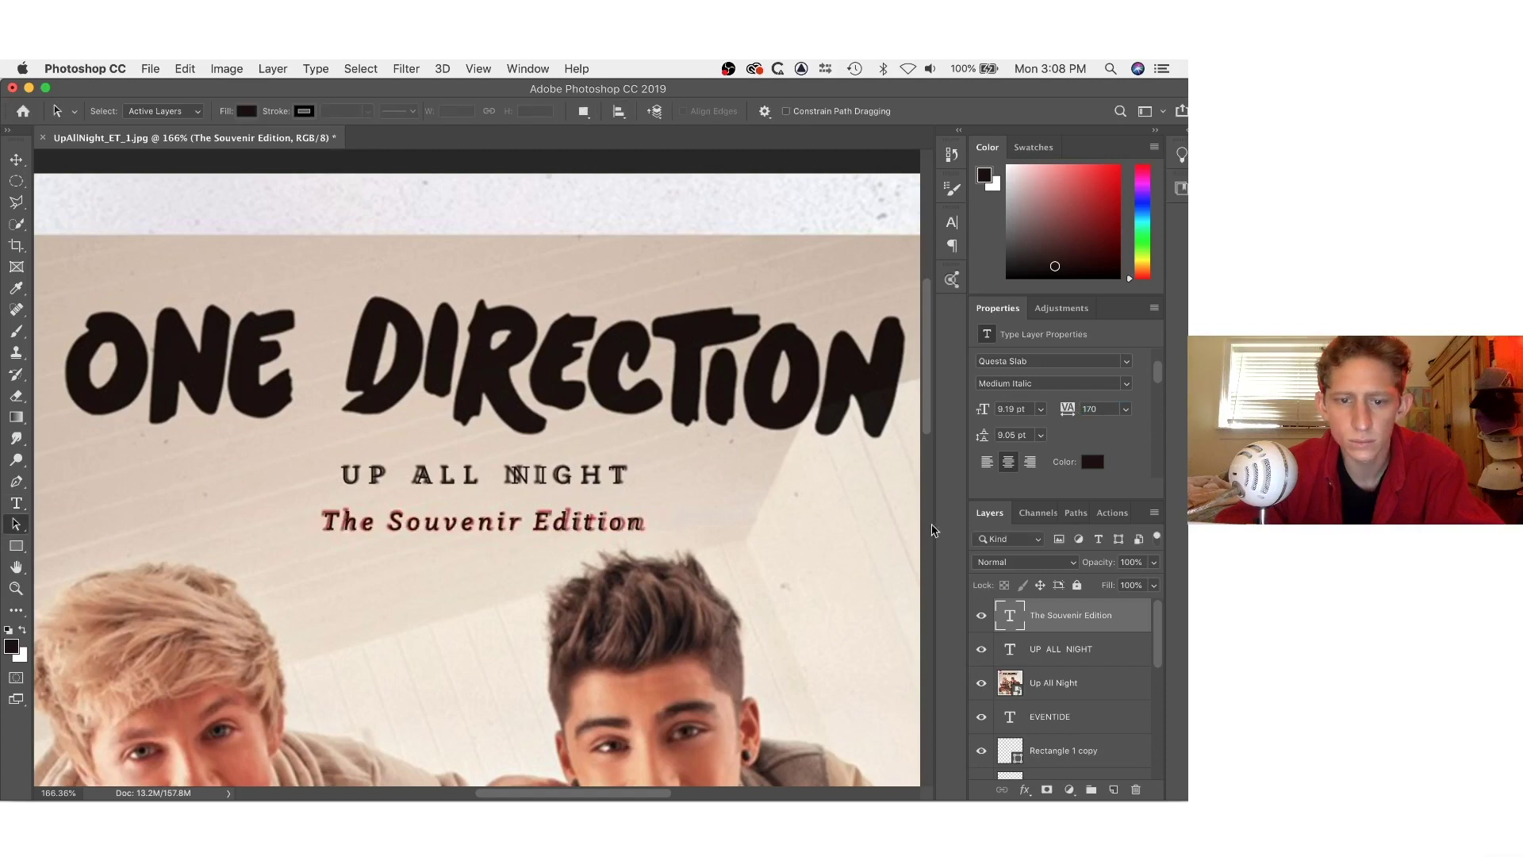
Color The Souvenir Edition text with the red sampled from the cover's own lettering.
key("i")
left_click(1092, 461)
left_click(1125, 112)
left_click(981, 615)
key("a")
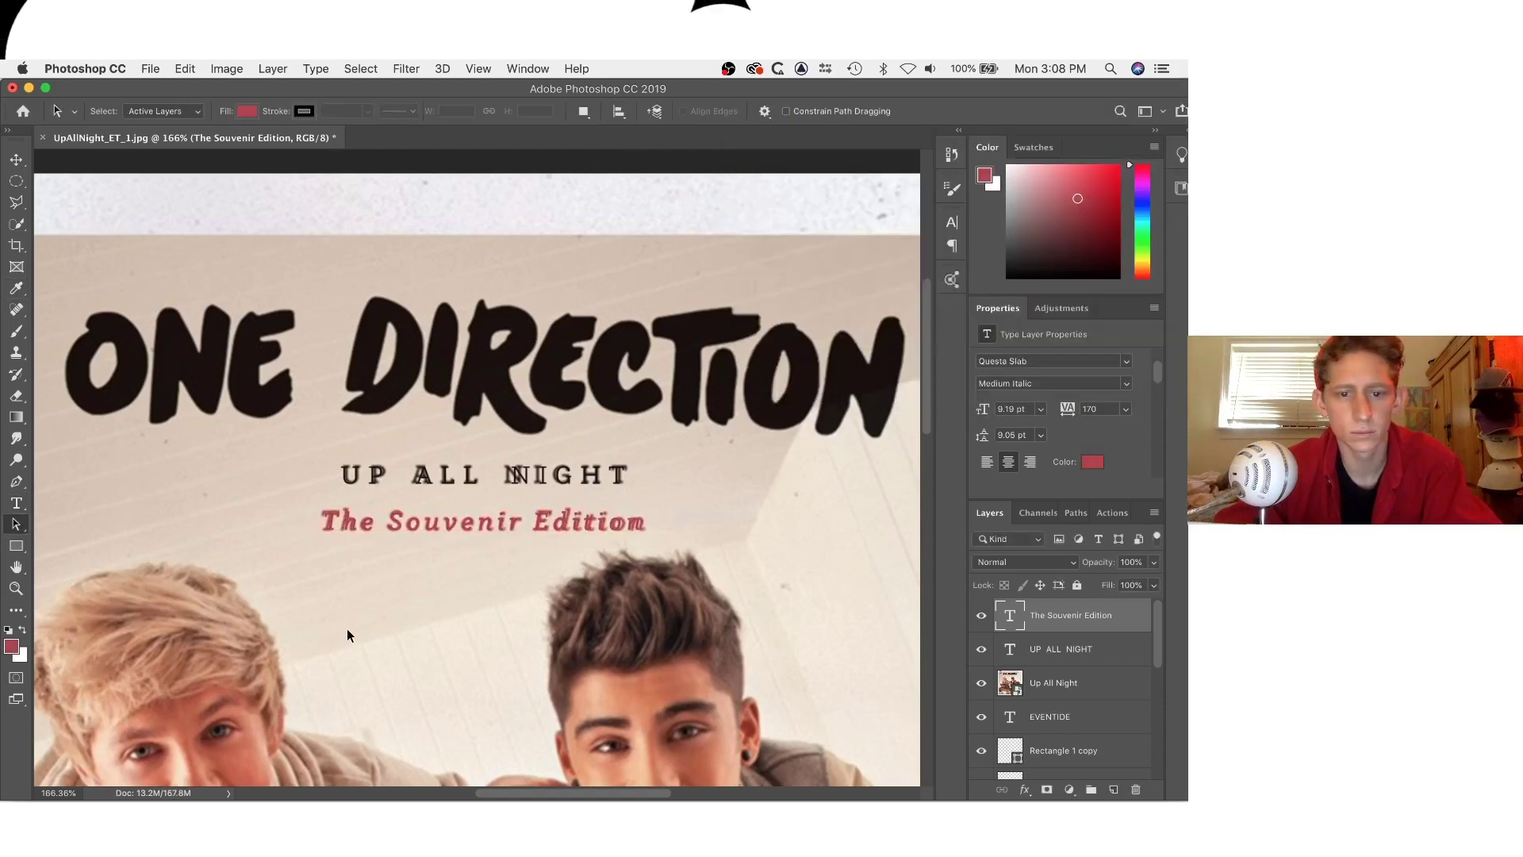
Hide the Up All Night reference cover and review the whole EVENTIDE design.
key("super+minus")
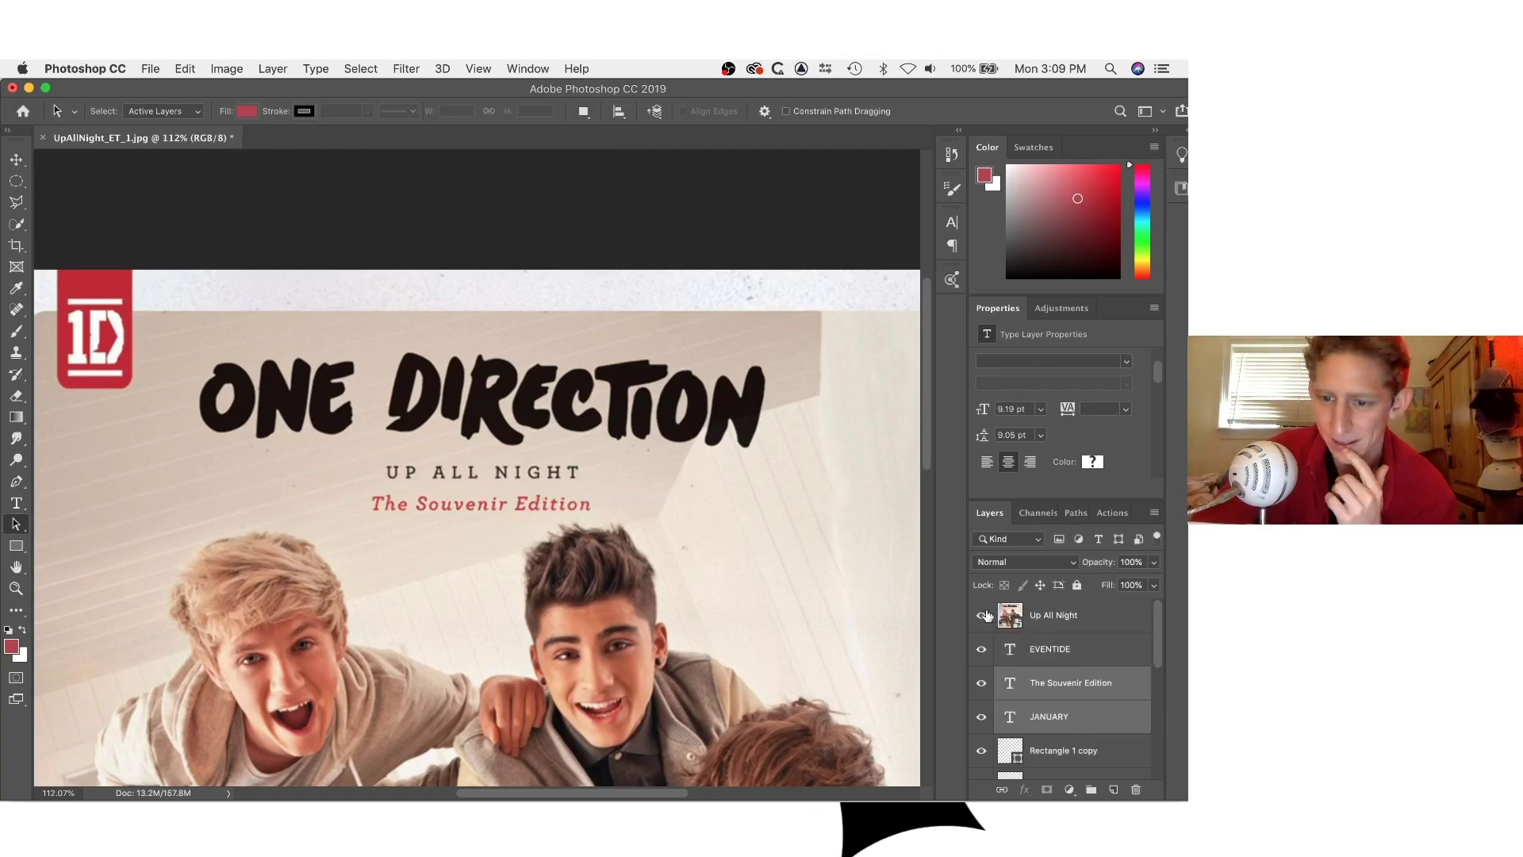
key("super+comma")
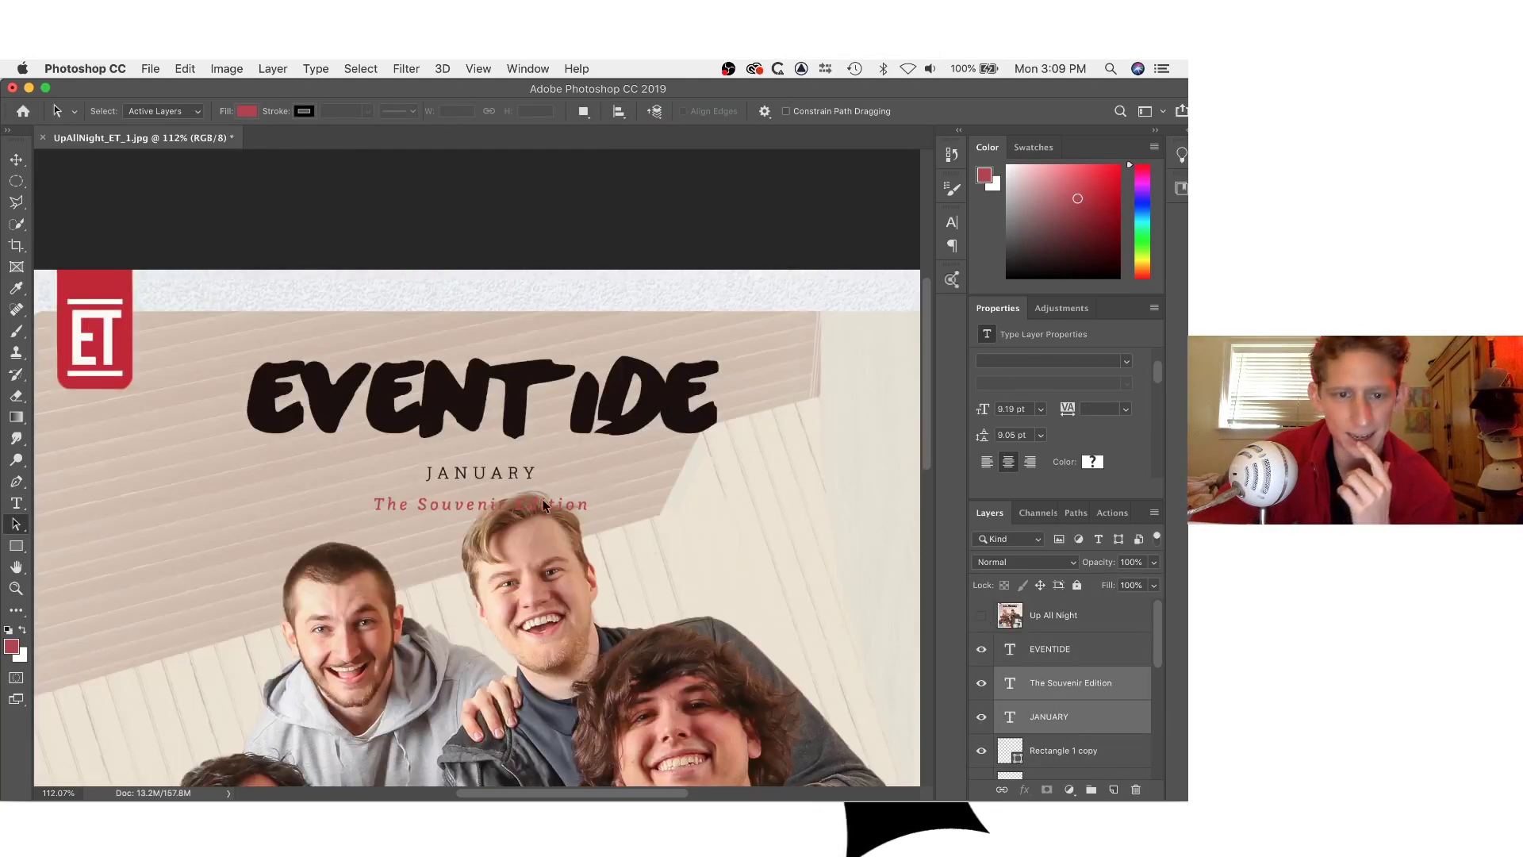
scroll(543, 502, "down", 5)
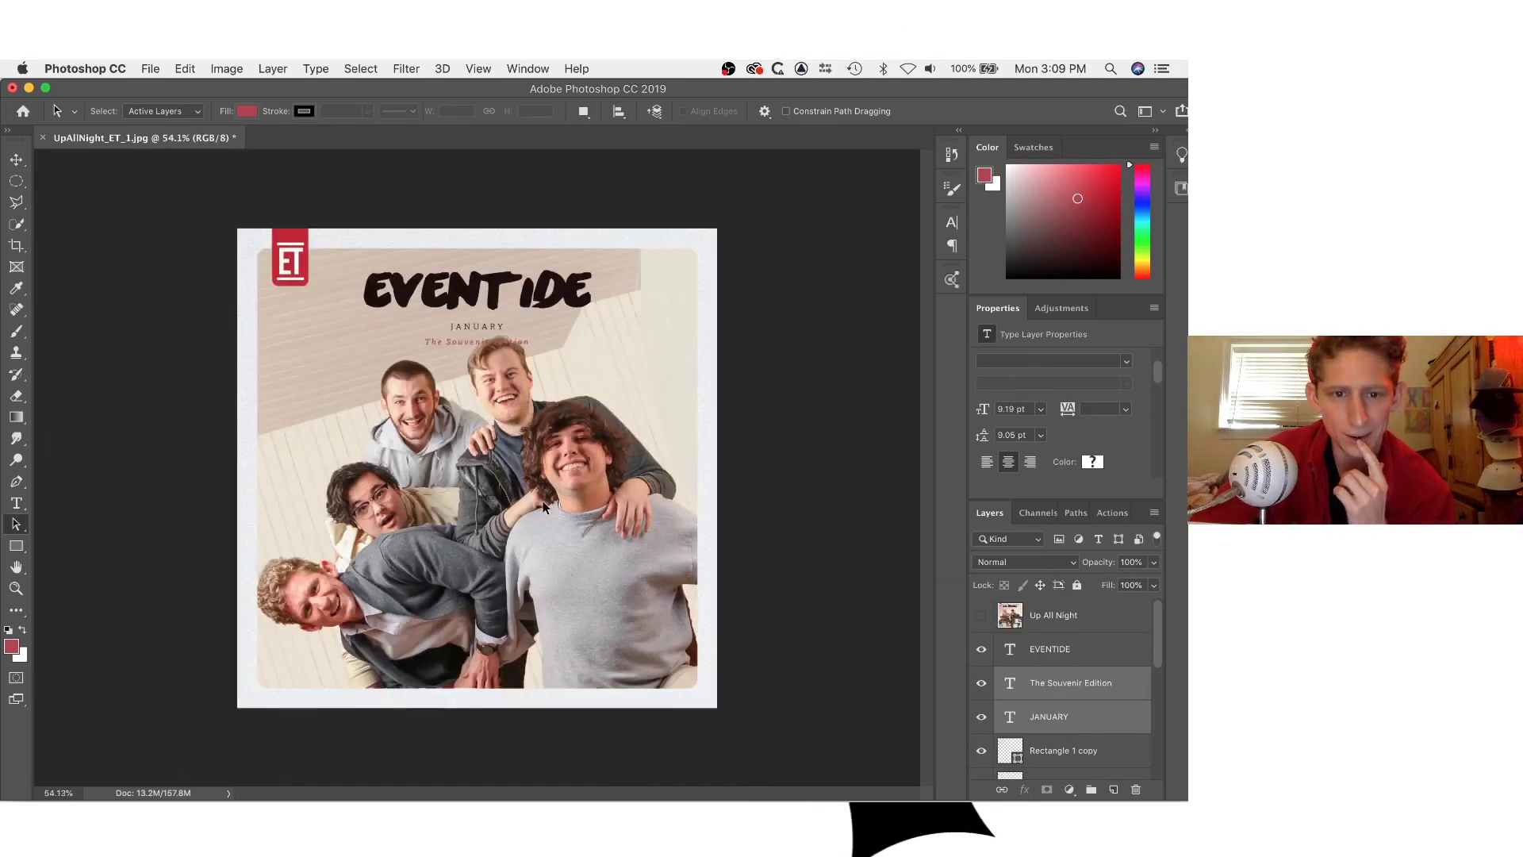
scroll(542, 508, "up", 1)
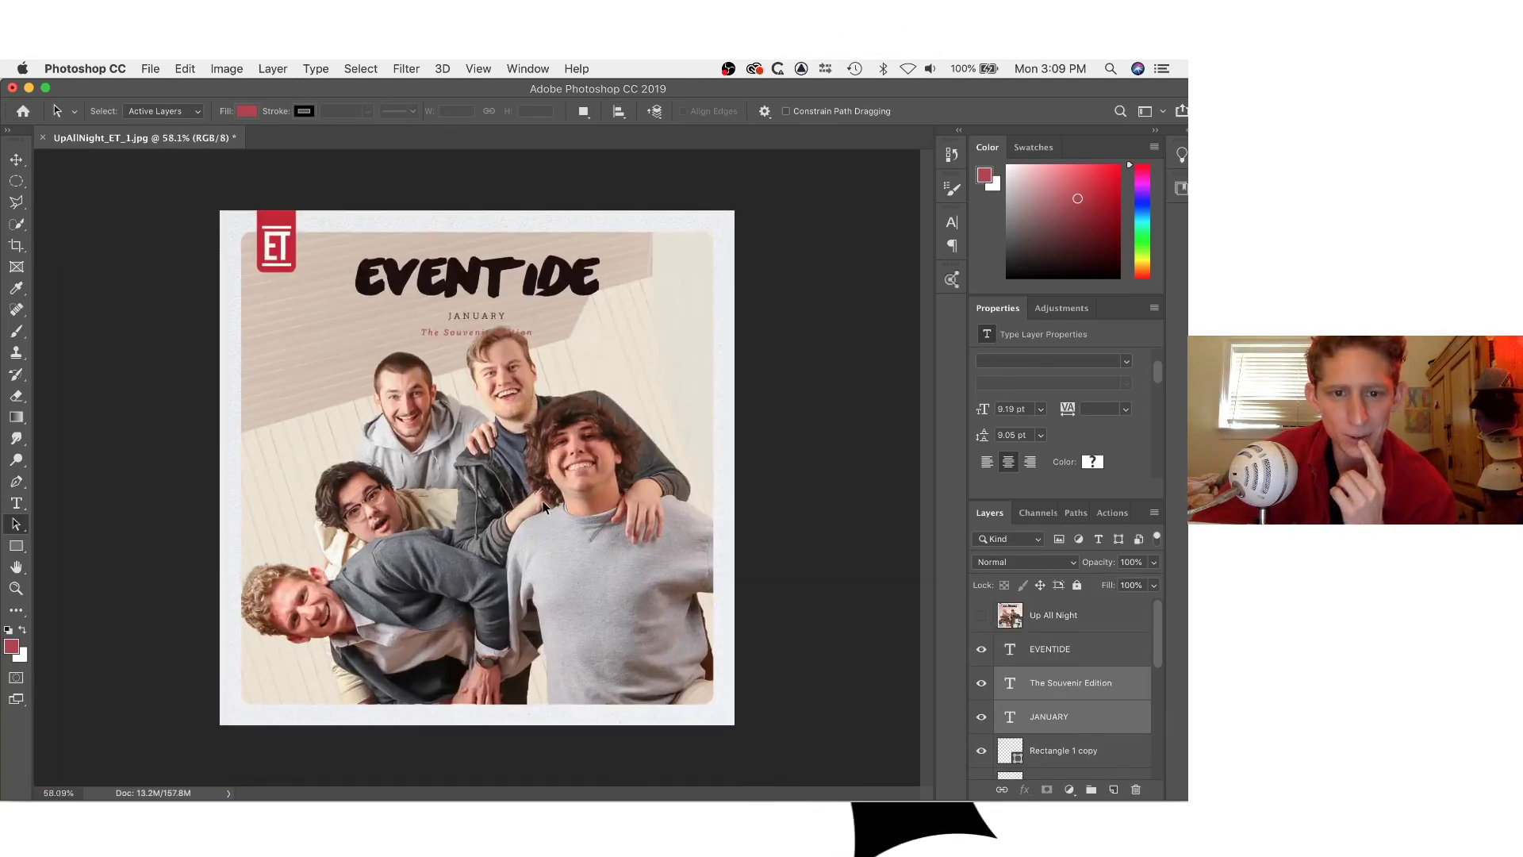
Compare the EVENTIDE design with the Up All Night reference cover by repeatedly showing and hiding the reference.
left_click(985, 622)
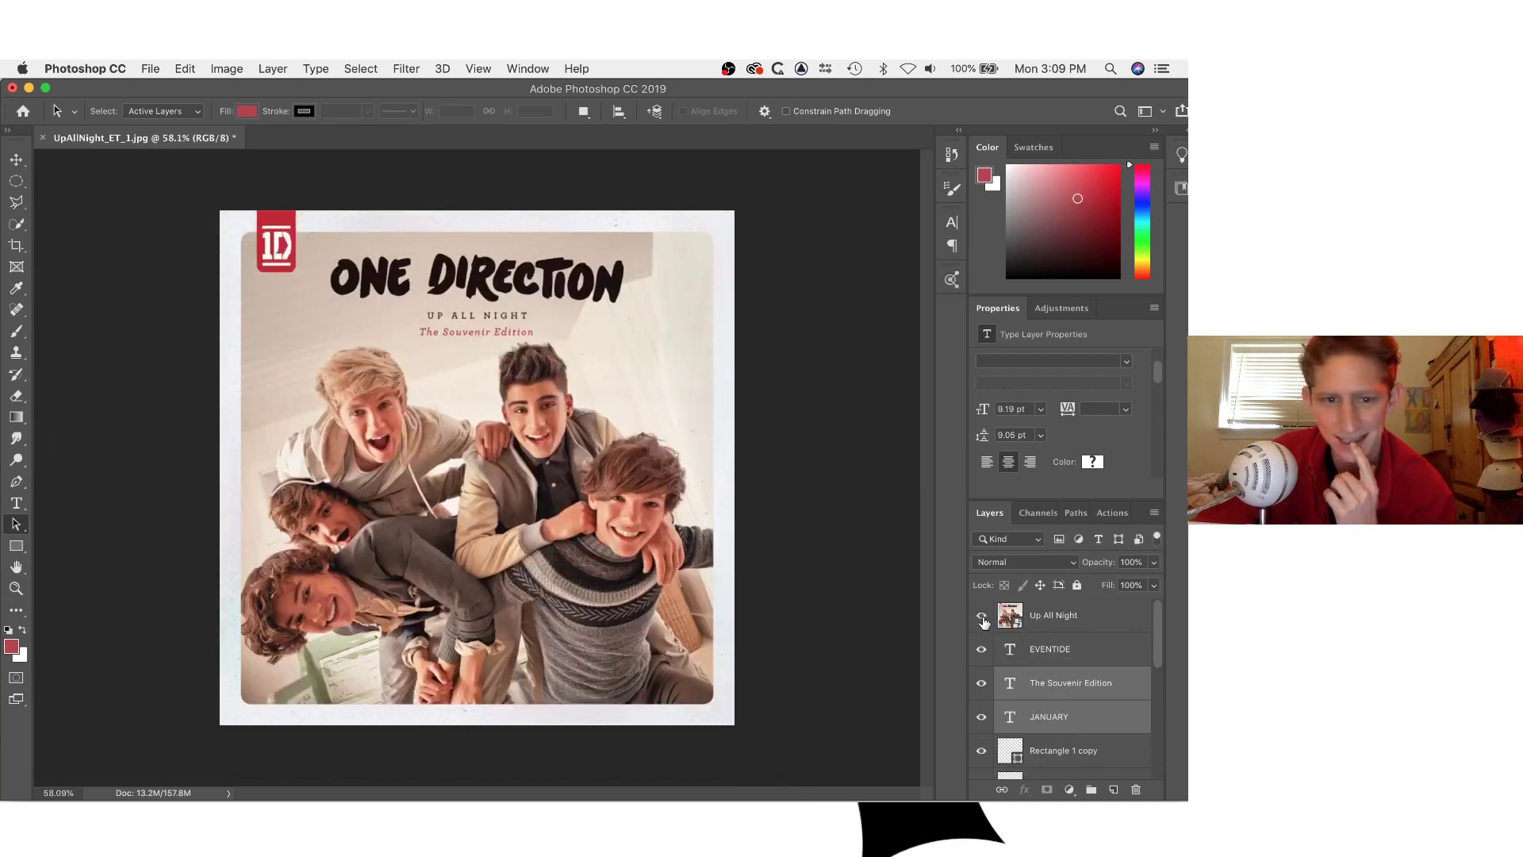
left_click(984, 623)
left_click(985, 622)
left_click(985, 622)
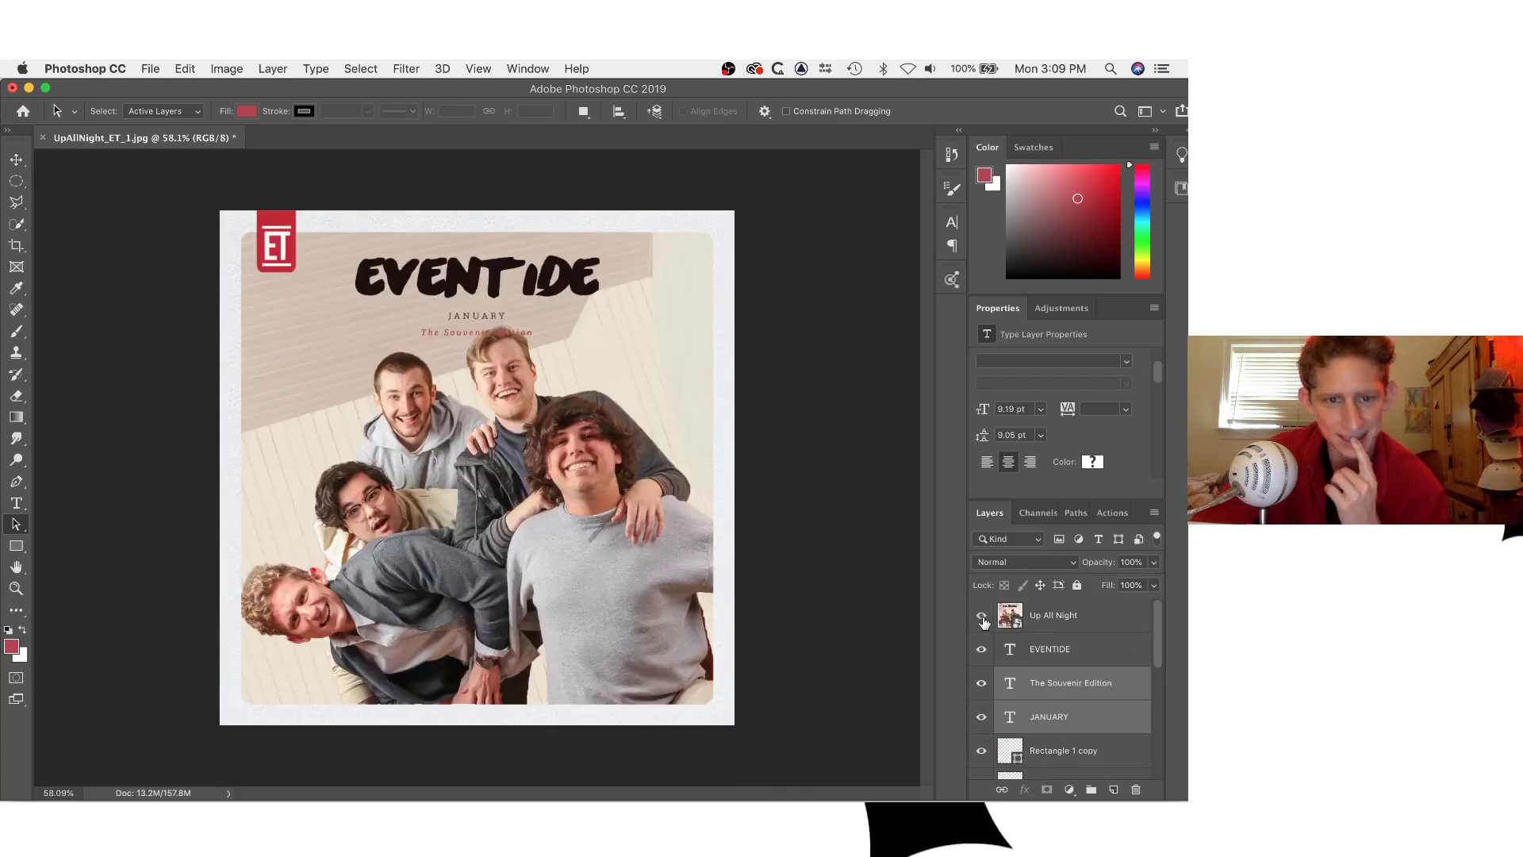
left_click(985, 623)
left_click(985, 622)
left_click(985, 623)
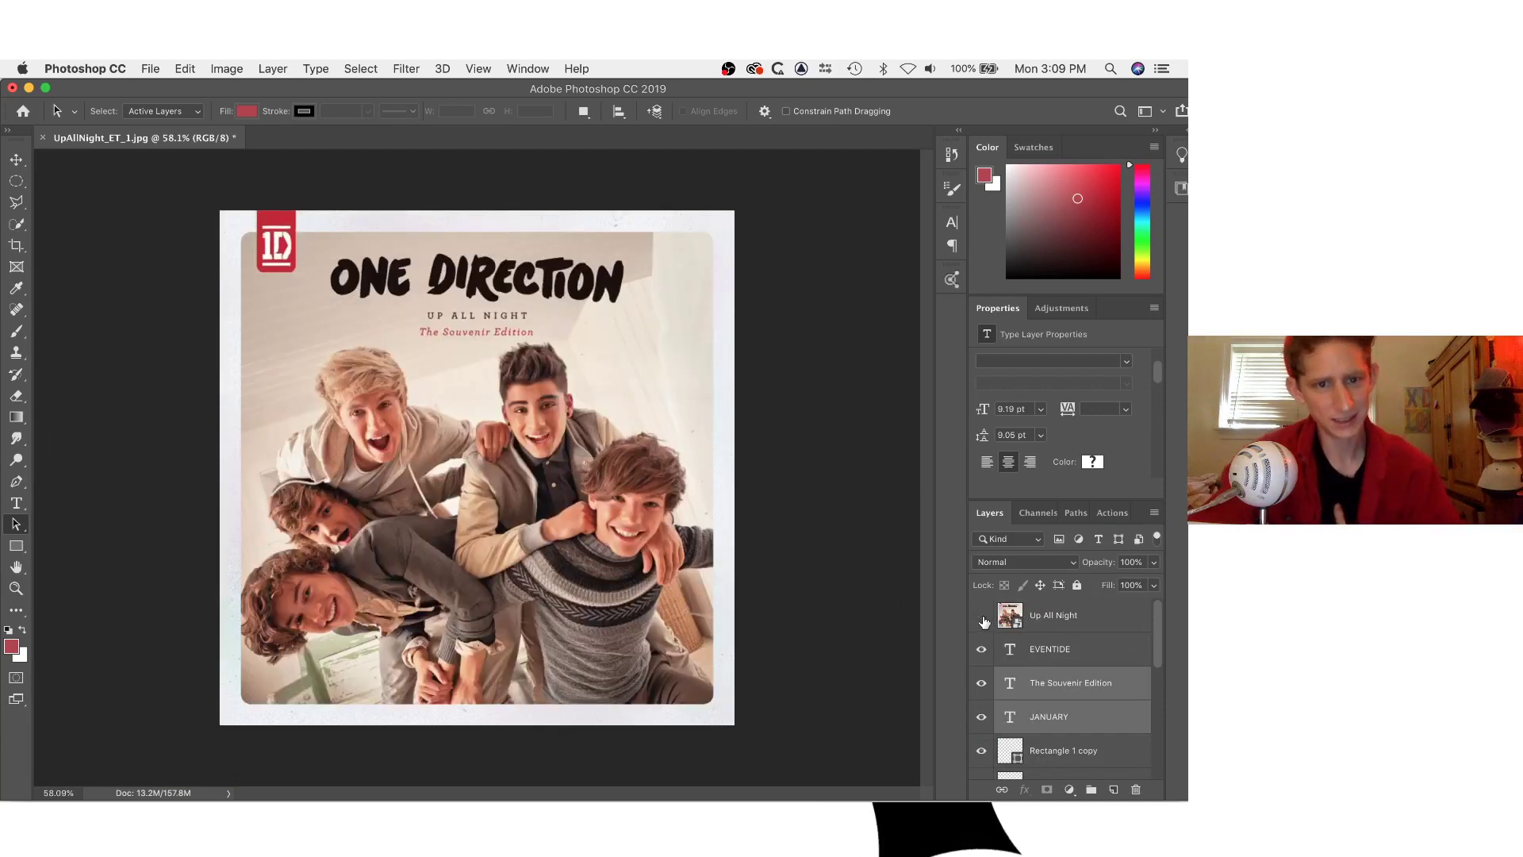
left_click(984, 623)
left_click(984, 622)
left_click(984, 623)
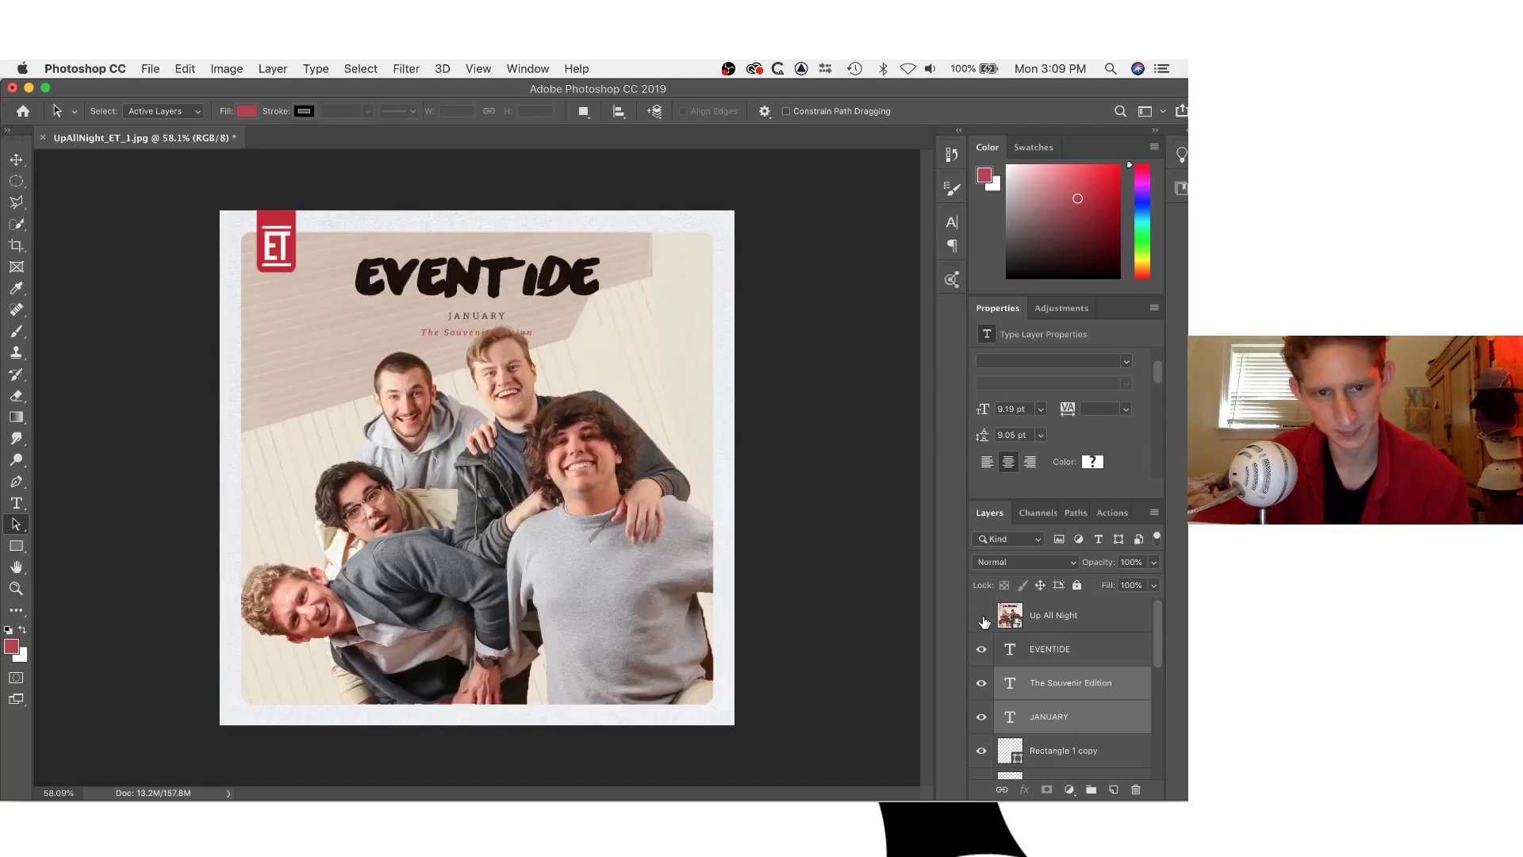
left_click(984, 623)
left_click(984, 623)
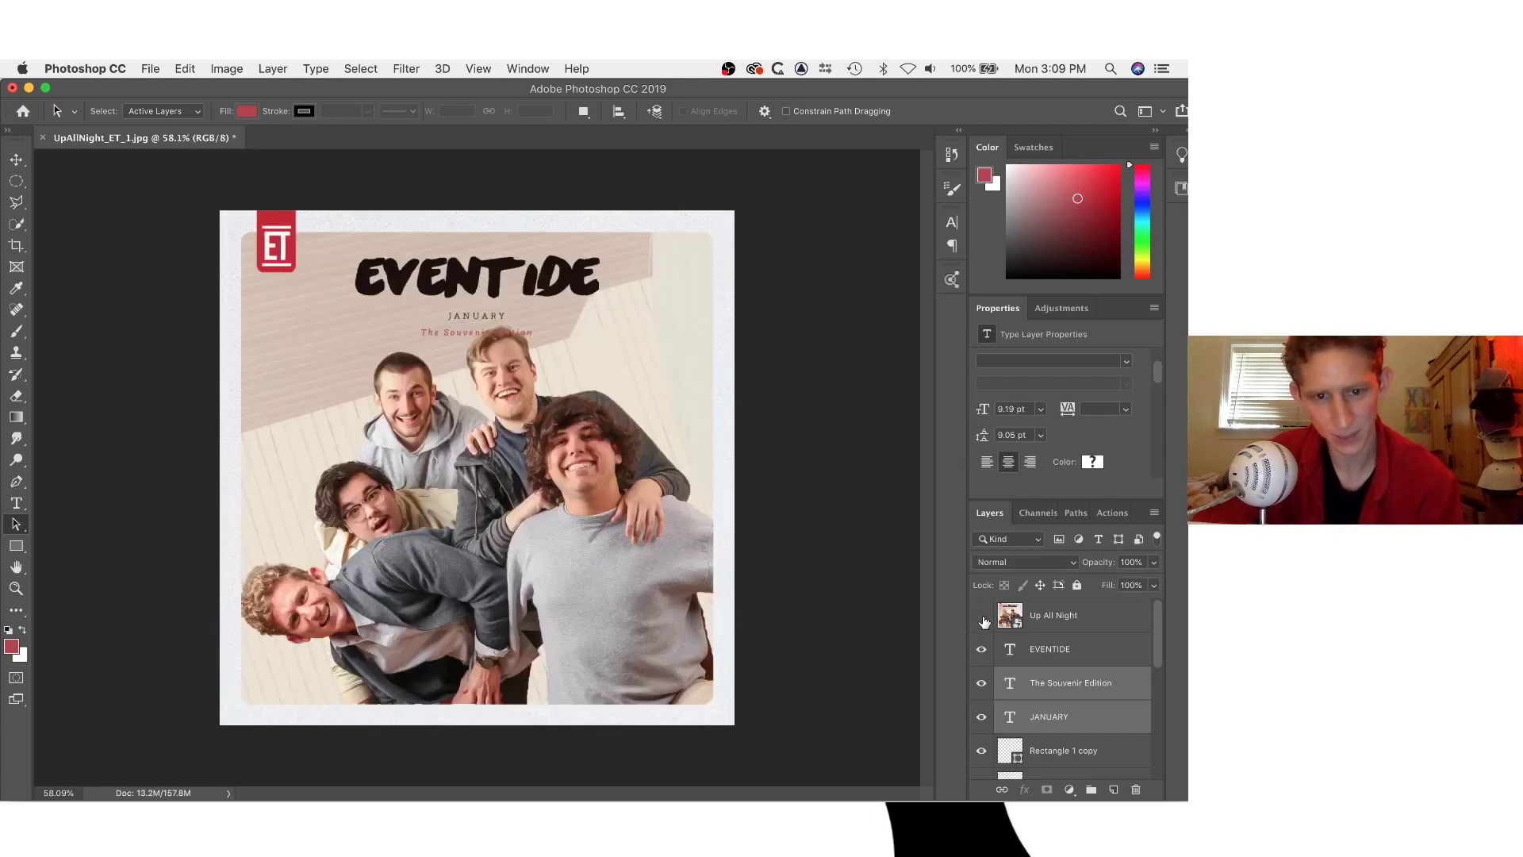
left_click(984, 623)
left_click(984, 623)
left_click(985, 623)
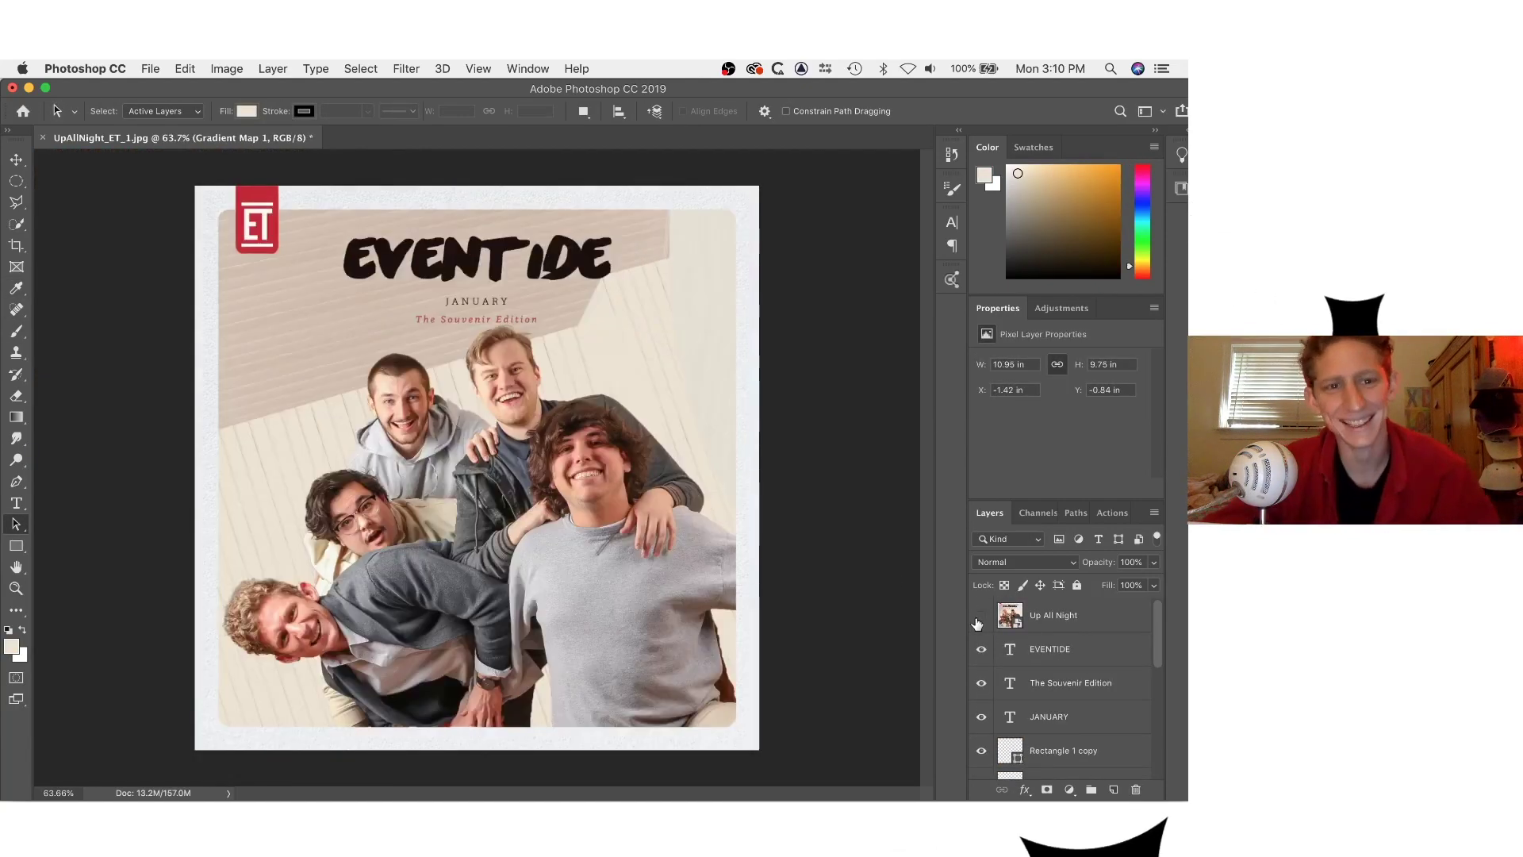
left_click(981, 615)
left_click(982, 616)
left_click(981, 615)
left_click(981, 615)
left_click(981, 615)
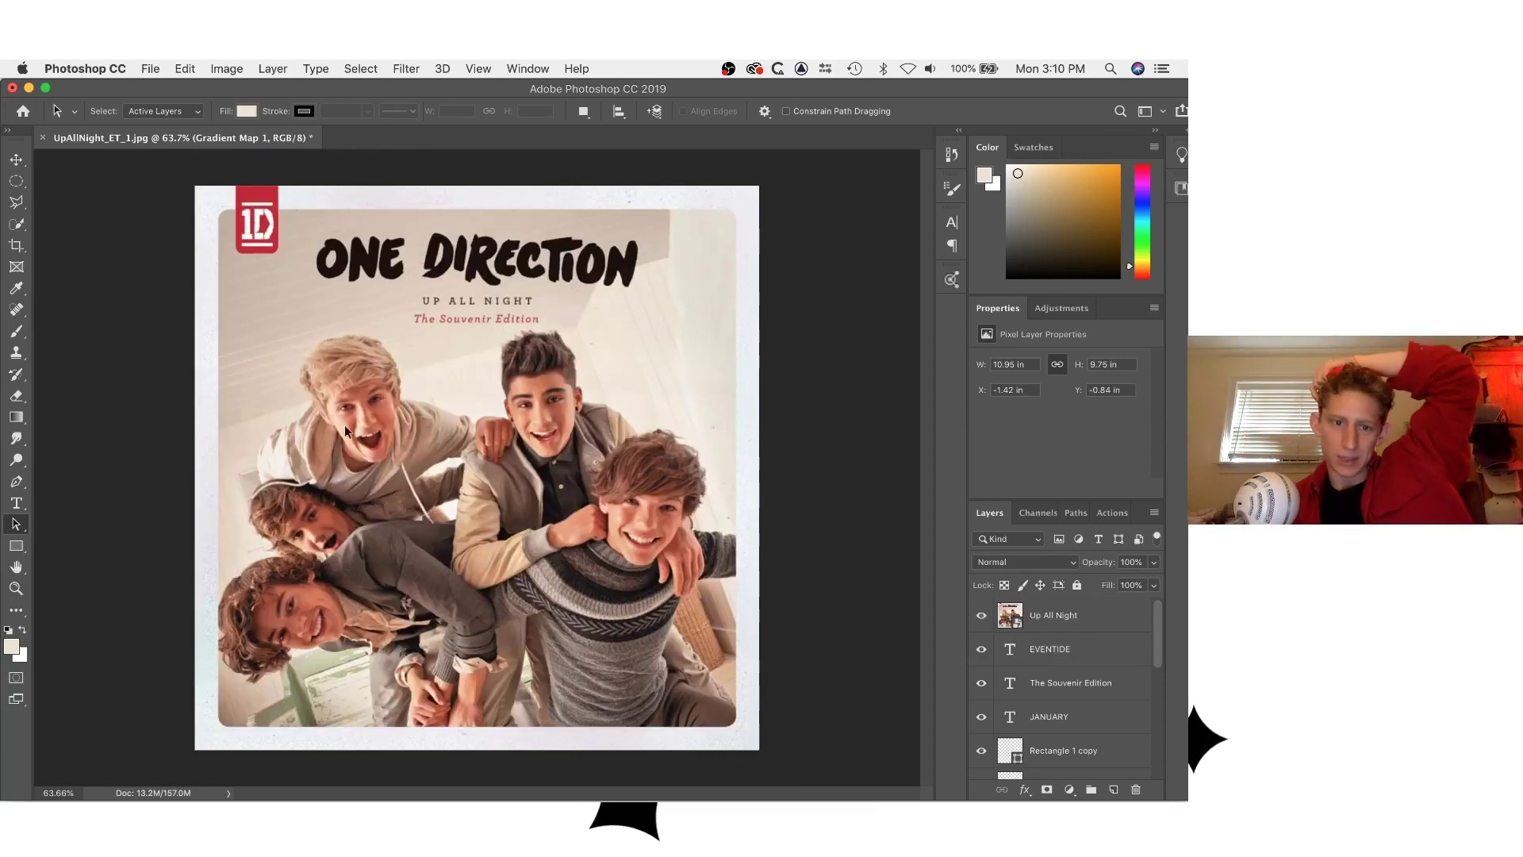
Hide the Up All Night reference cover and add an empty layer directly above Gradient Map 1 for brushing.
left_click(981, 615)
scroll(1071, 714, "down", 5)
left_click(1113, 789)
key("b")
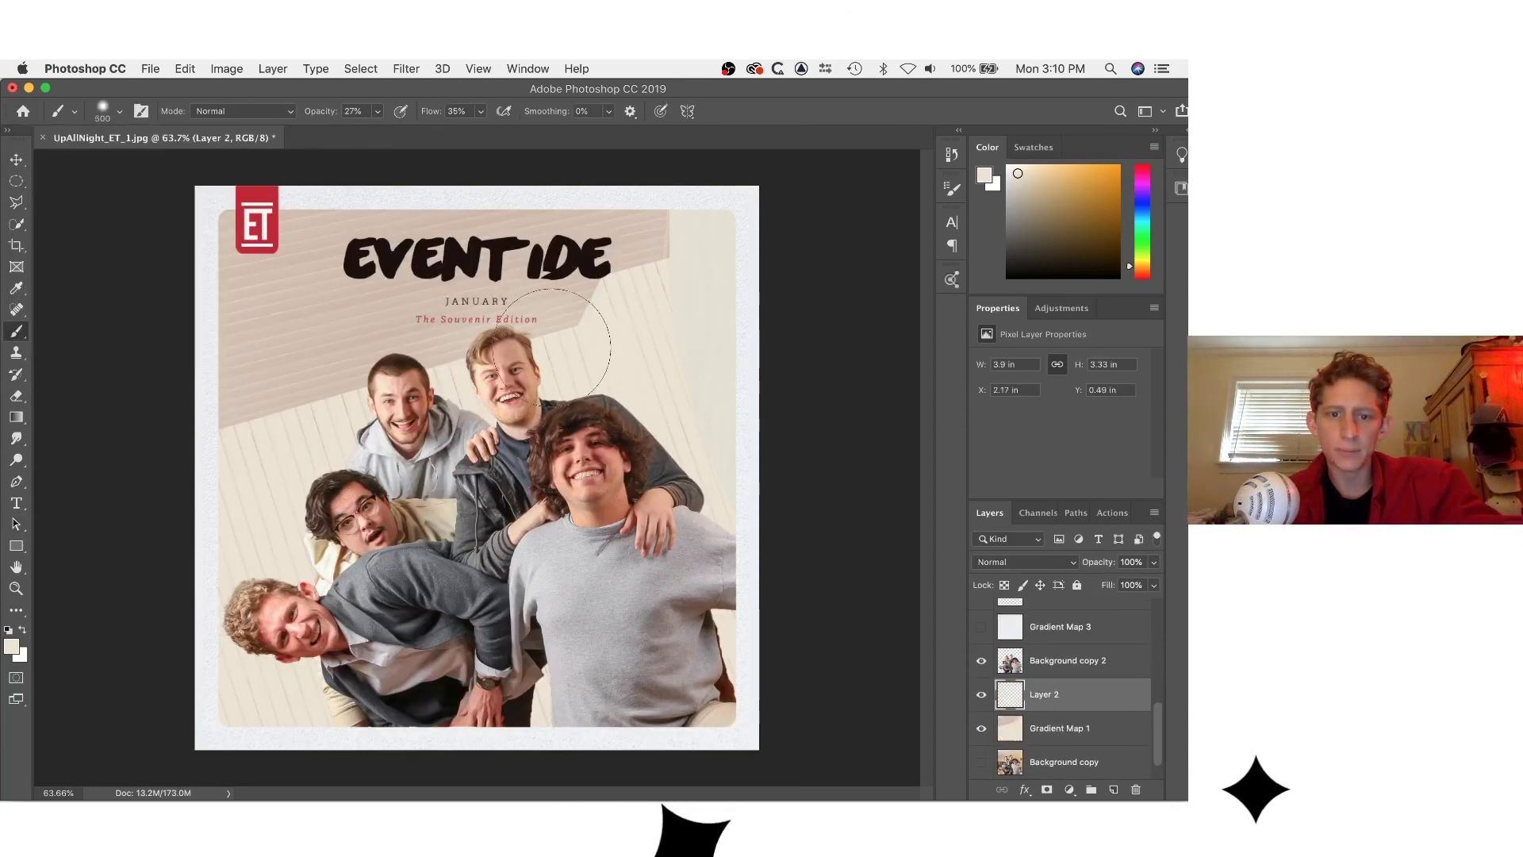
Enlarge the soft brush to 1400 pixels and undo the last brush stroke on the new layer.
key("bracketright")
key("bracketright")
key("bracketright")
key("bracketright")
key("bracketright")
key("bracketright")
key("super+z")
Show the Up All Night reference, sample a color from its wall beside the title and hide the reference again.
scroll(1063, 690, "up", 10)
left_click(982, 618)
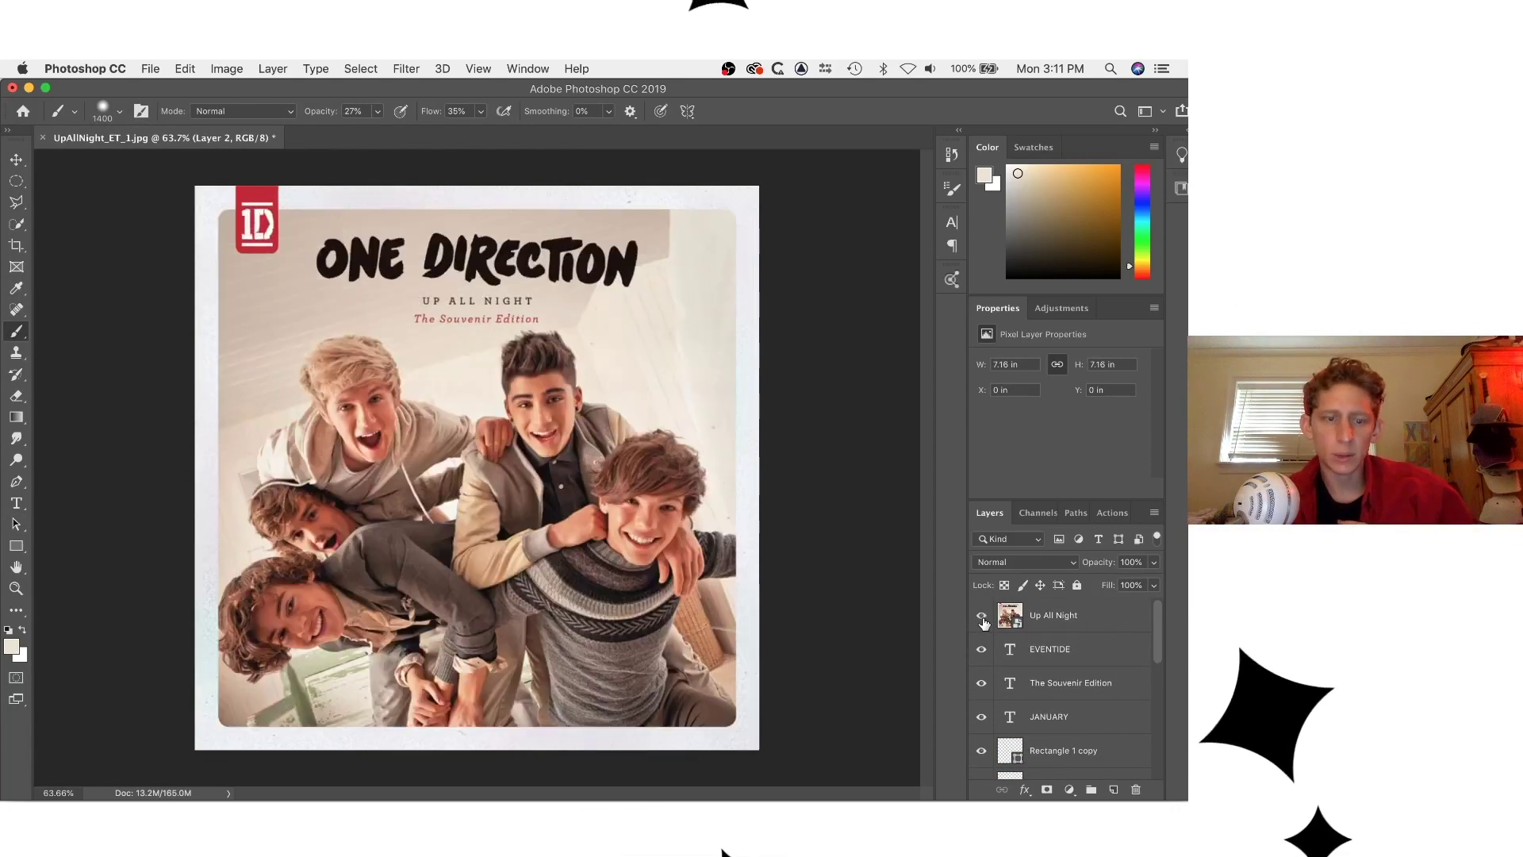
left_click(1051, 616)
key("i")
left_click(333, 309)
scroll(1051, 720, "down", 2)
scroll(1051, 714, "up", 5)
key("a")
left_click(981, 616)
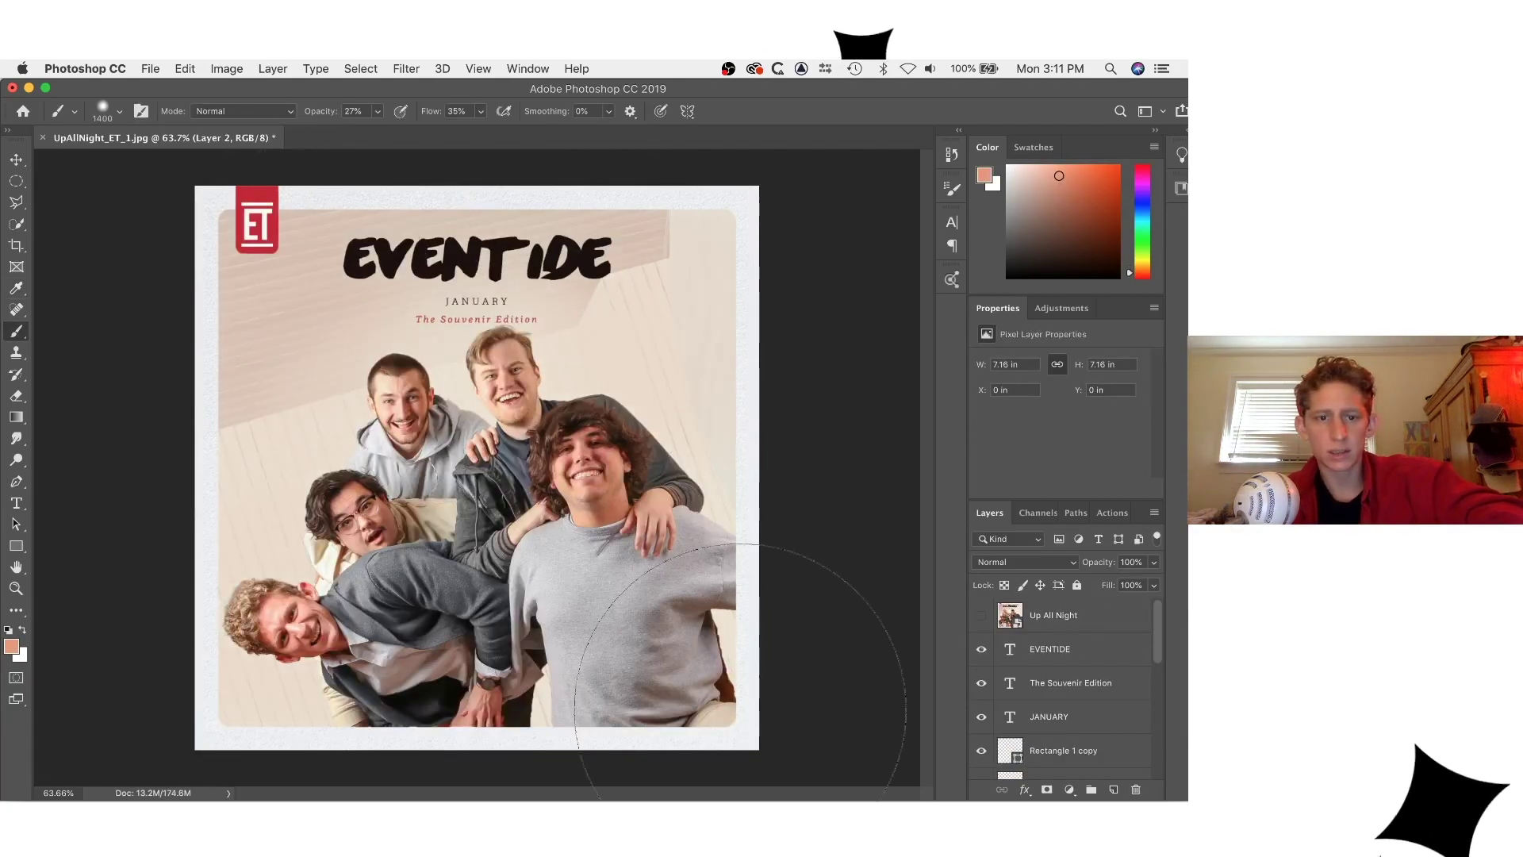
Sample the light cream wall tone from the reference cover's other wall and brush it over the walls on Layer 2.
left_click(981, 616)
key("i")
left_click(642, 376)
left_click(981, 616)
scroll(1051, 690, "down", 5)
key("b")
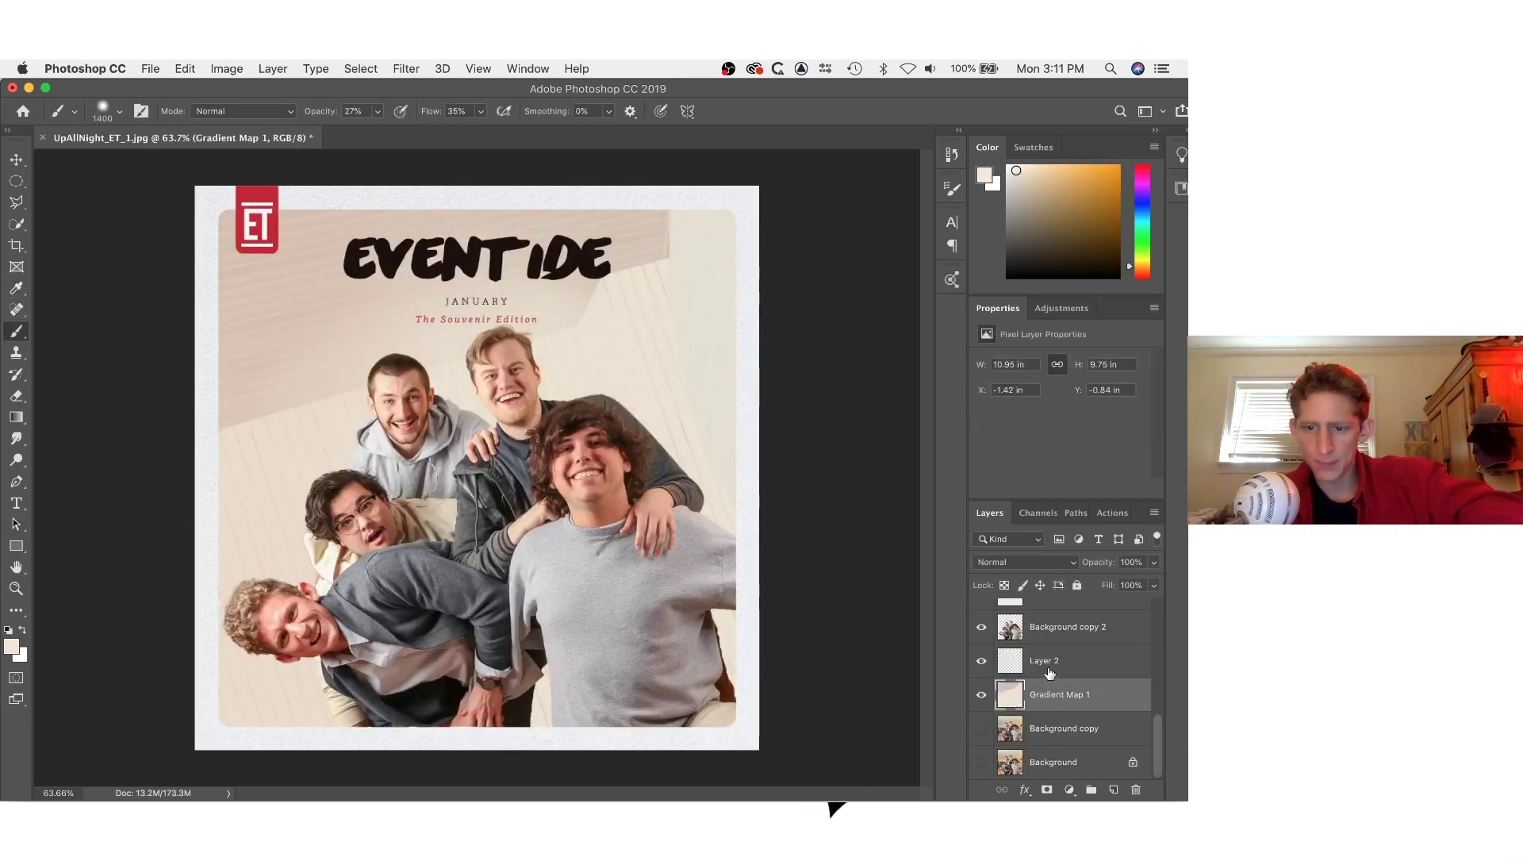
left_click(1044, 661)
key("a")
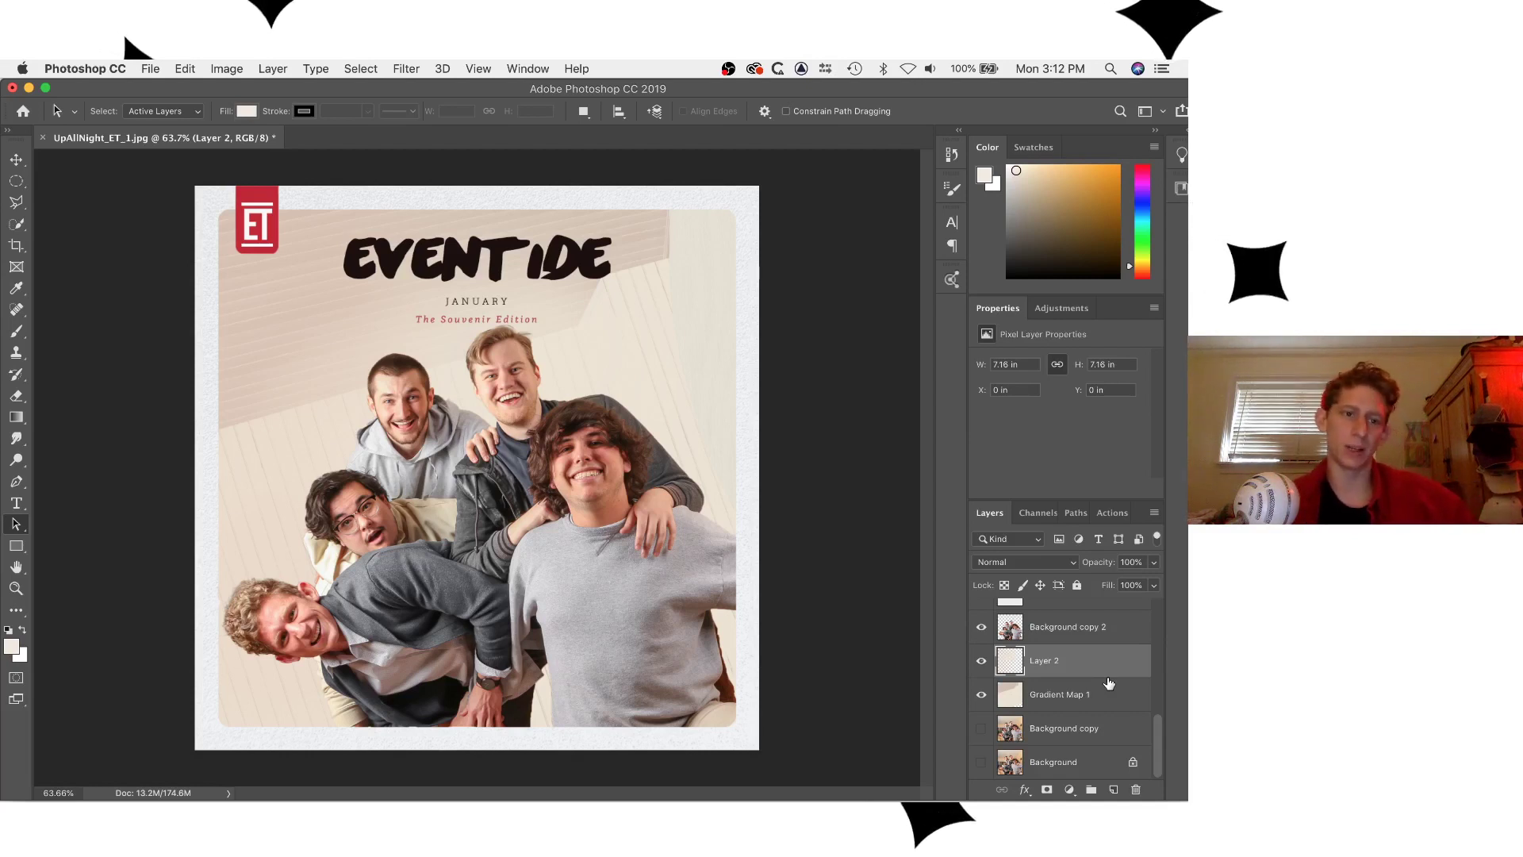
mouse_move(742, 800)
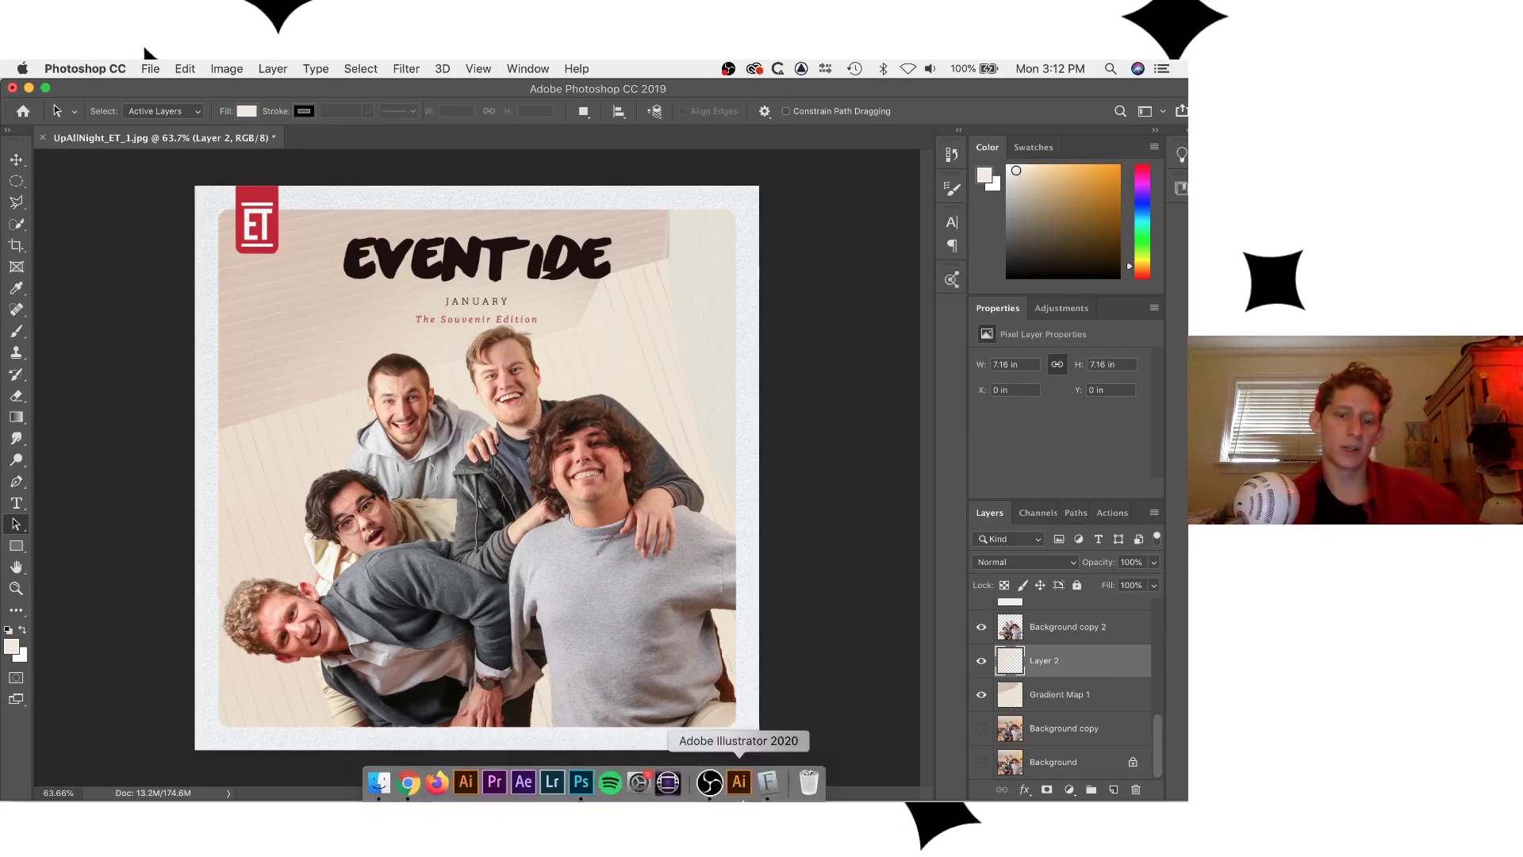